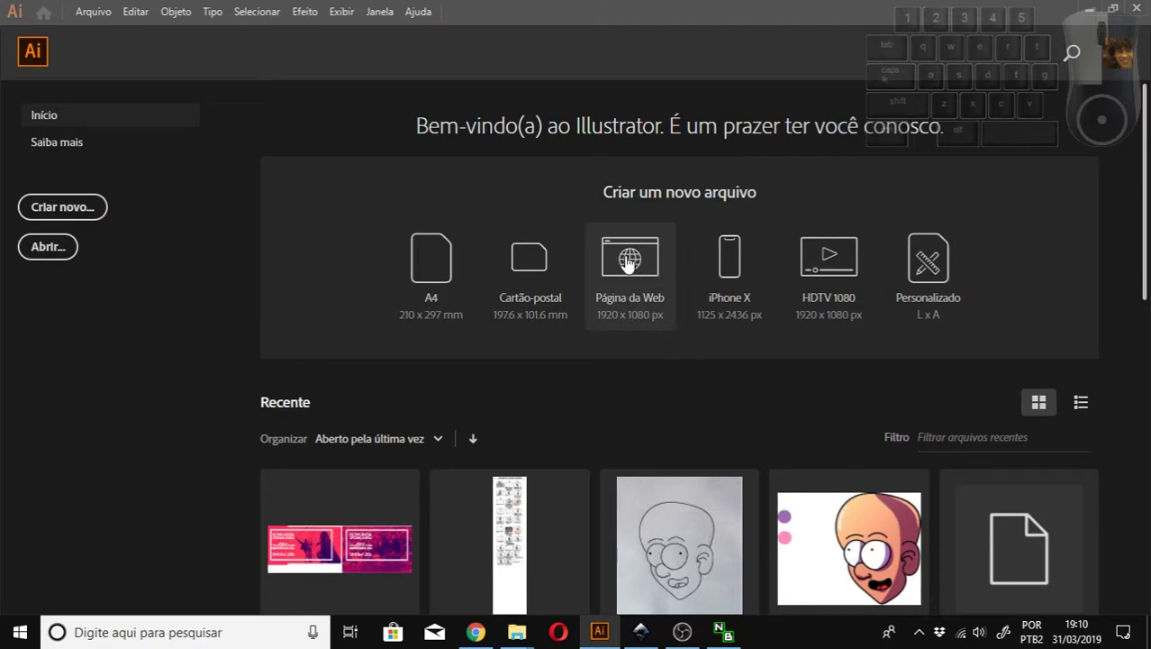
Create a new 1920 x 1080 px web page document and fit the whole artboard in view.
left_click(628, 261)
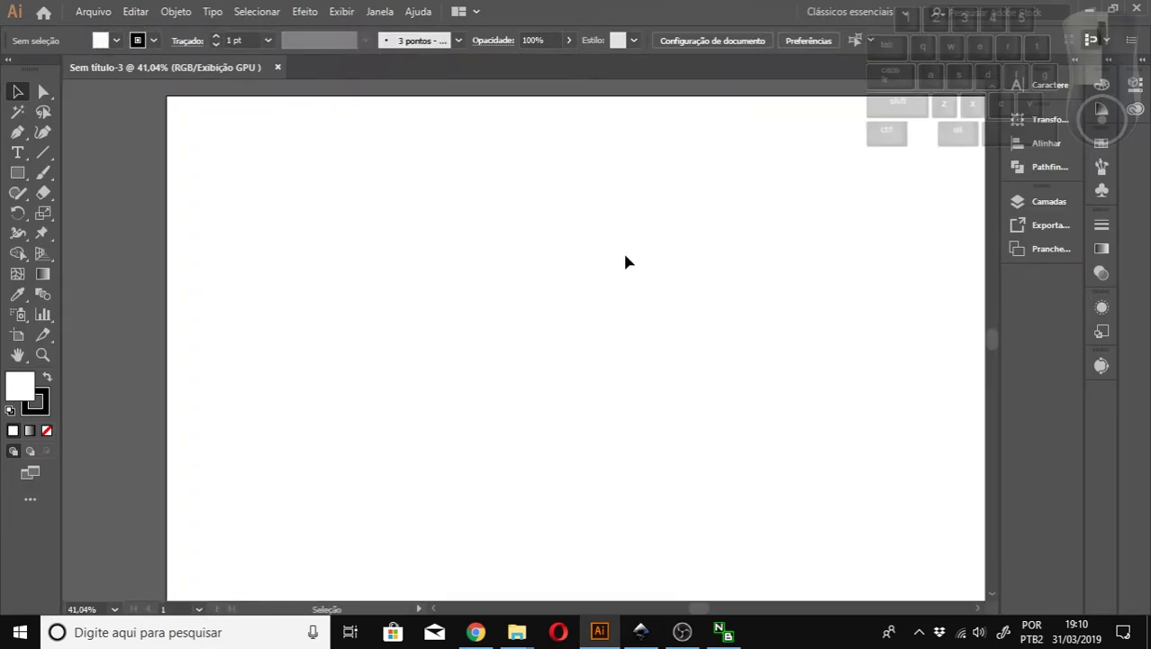
key("z")
key("ctrl+minus")
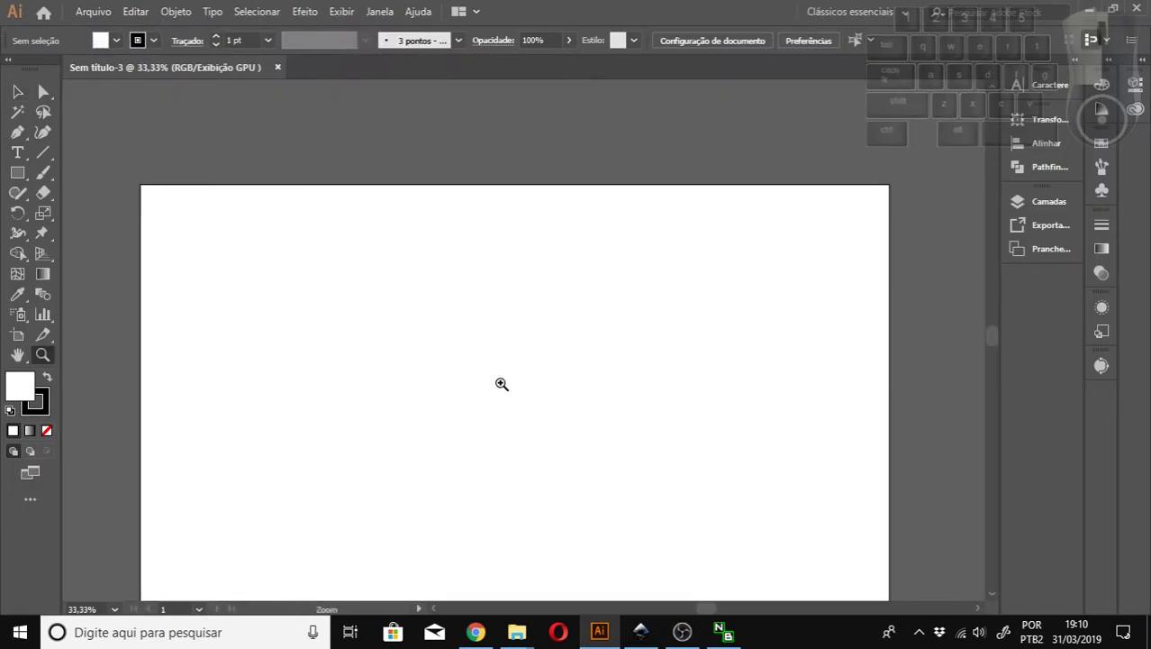
left_click_drag(501, 384, 504, 339)
key("v")
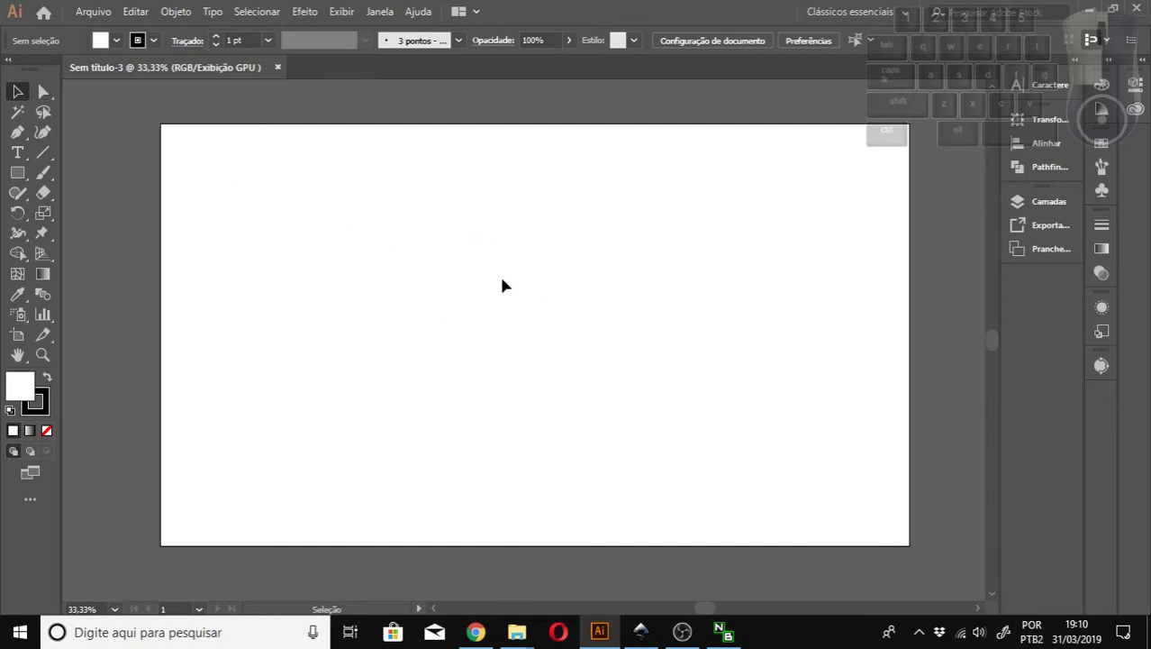
Place referencia.jpg from the desktop's aula personagem folder as a linked image on the artboard, using its embedded colour profile.
left_click(93, 12)
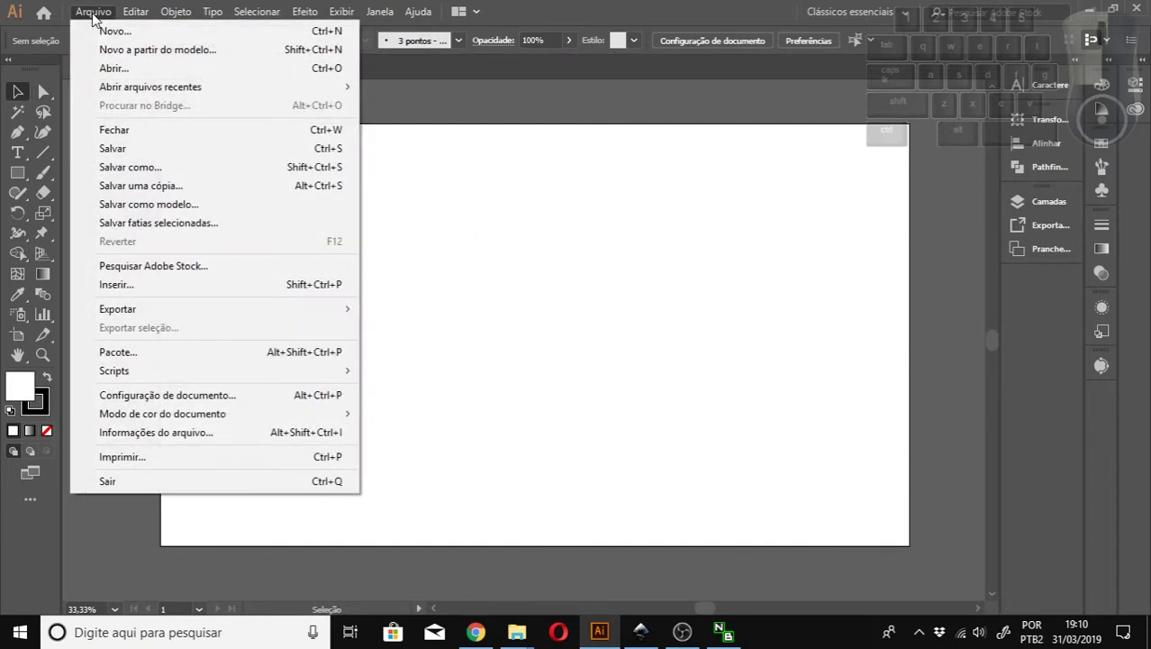
left_click(202, 286)
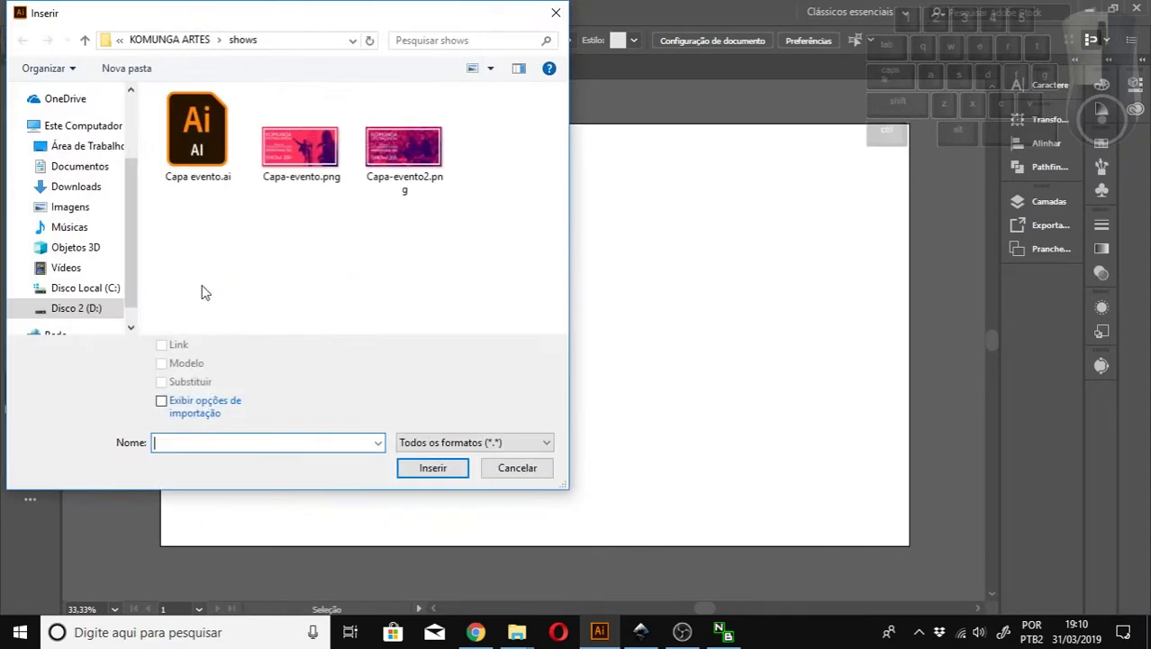
left_click(74, 151)
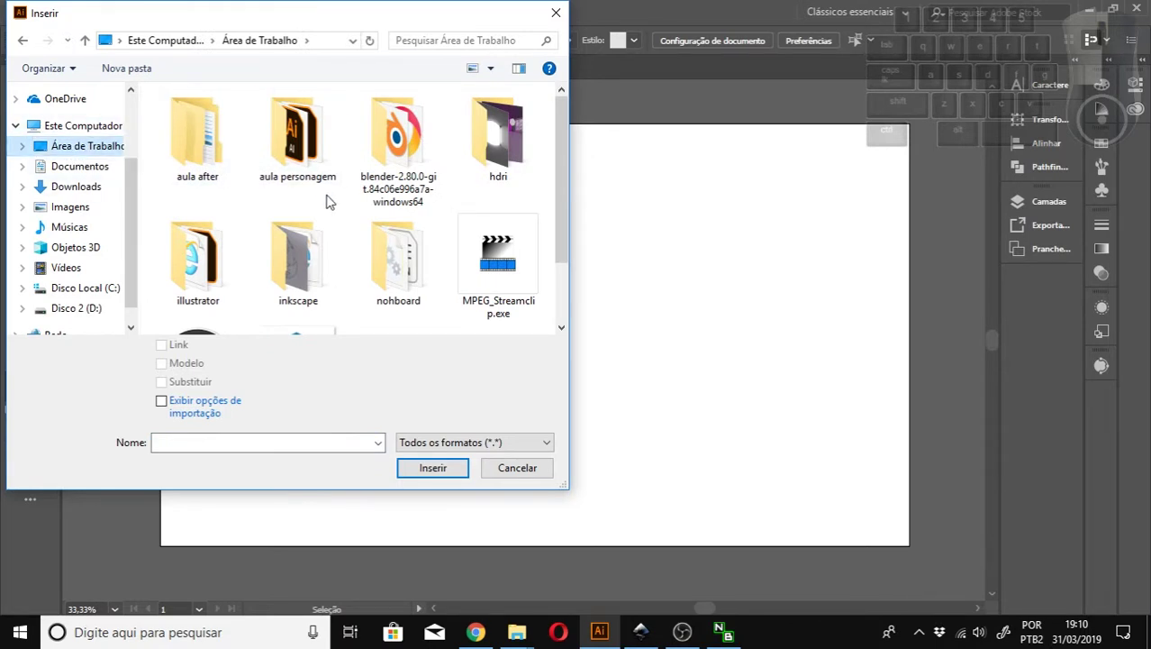
double_click(297, 144)
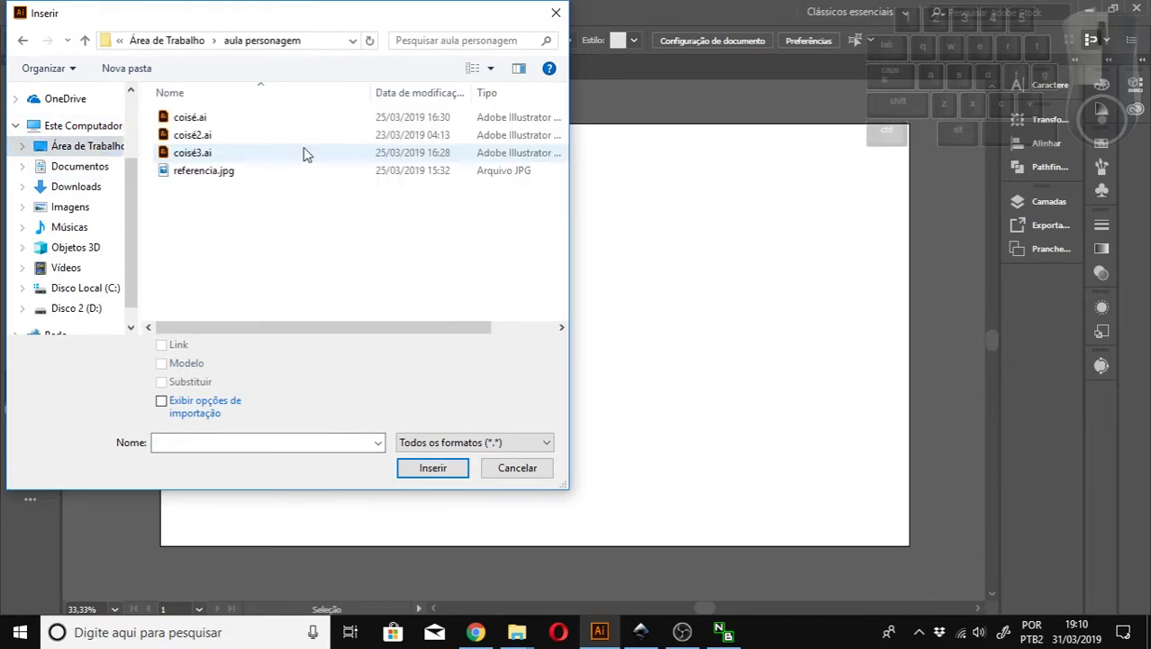
left_click(200, 171)
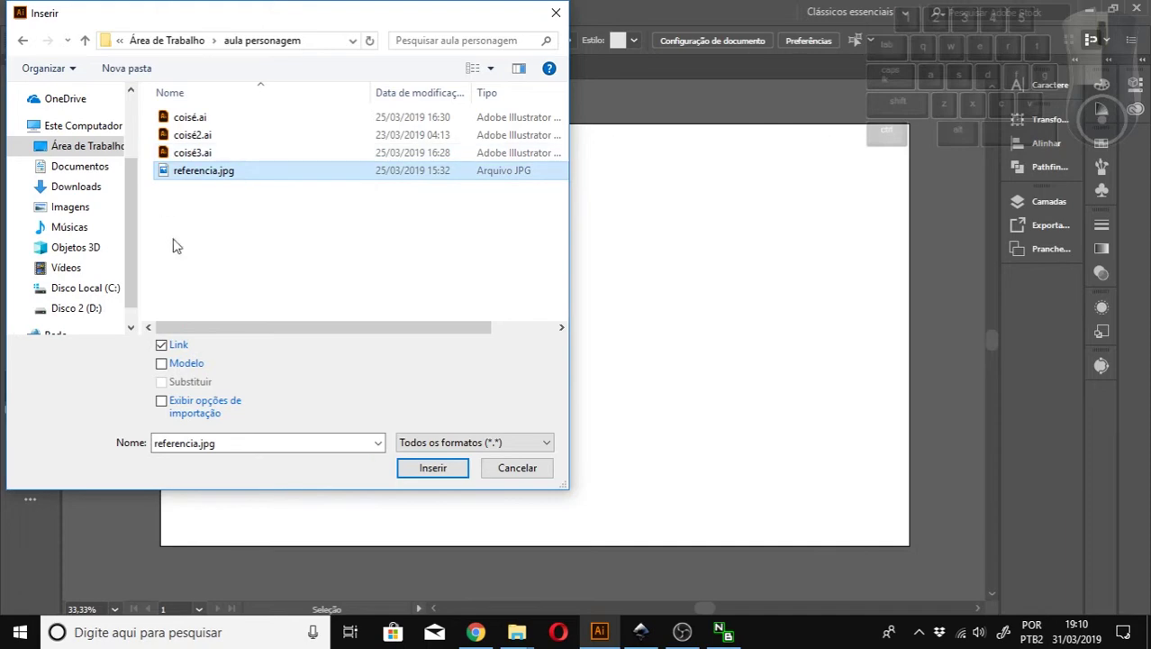
left_click(434, 469)
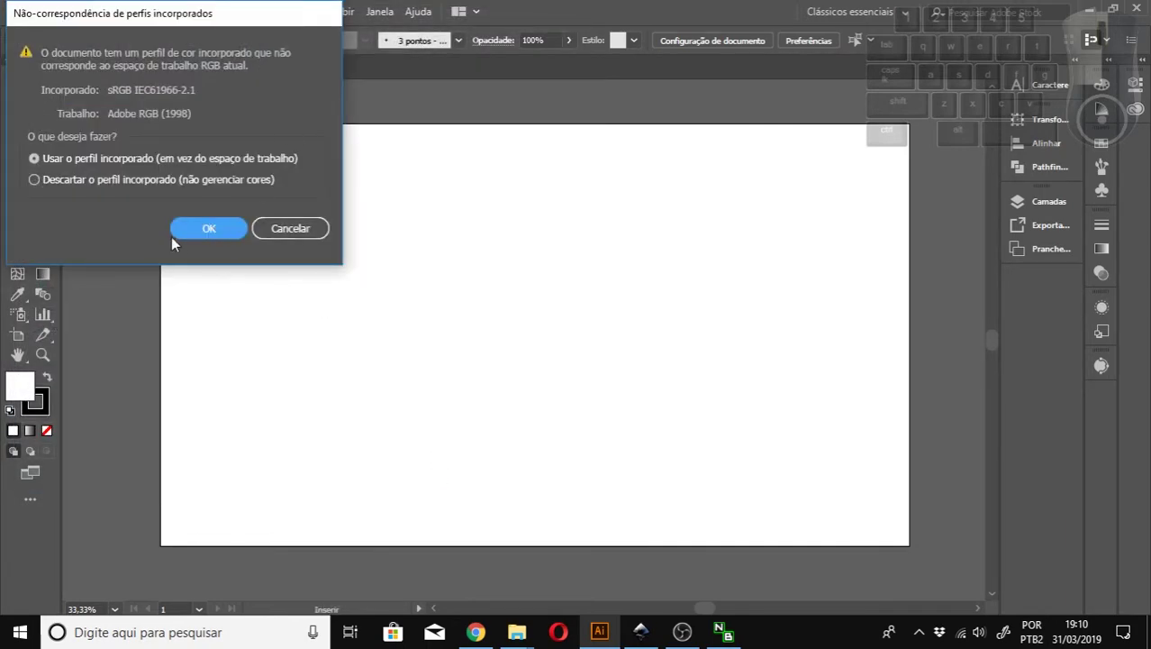
left_click(191, 223)
left_click(335, 151)
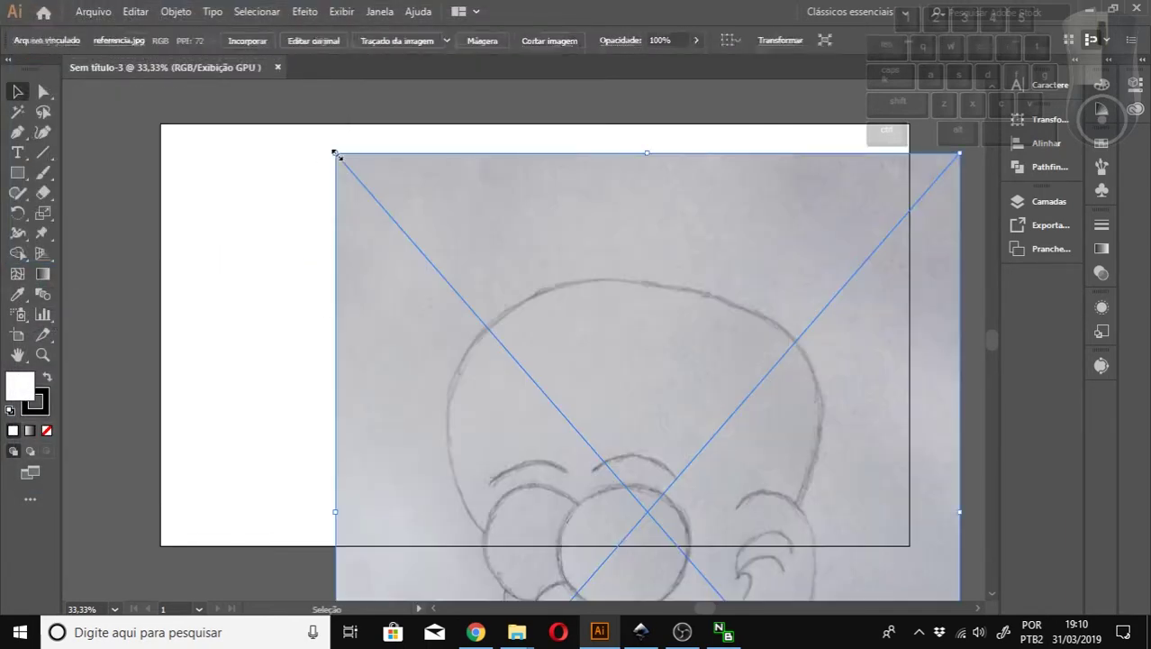
Scale the reference image down proportionally and move it to the middle of the artboard.
left_click_drag(633, 376, 557, 231)
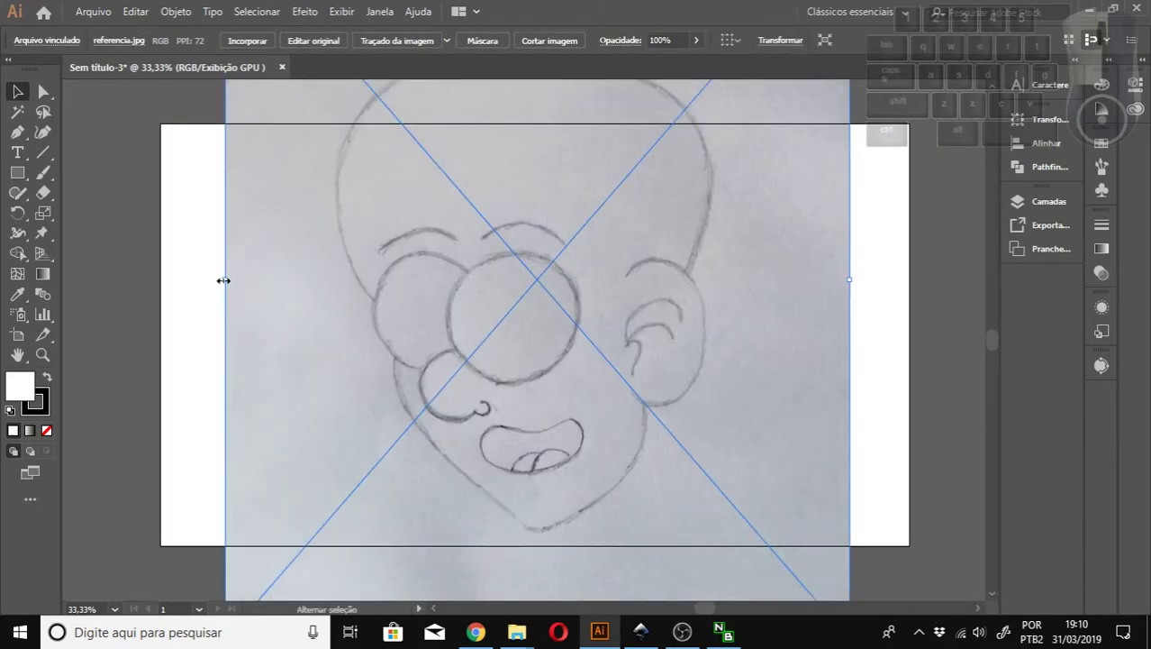
left_click_drag(224, 280, 458, 321)
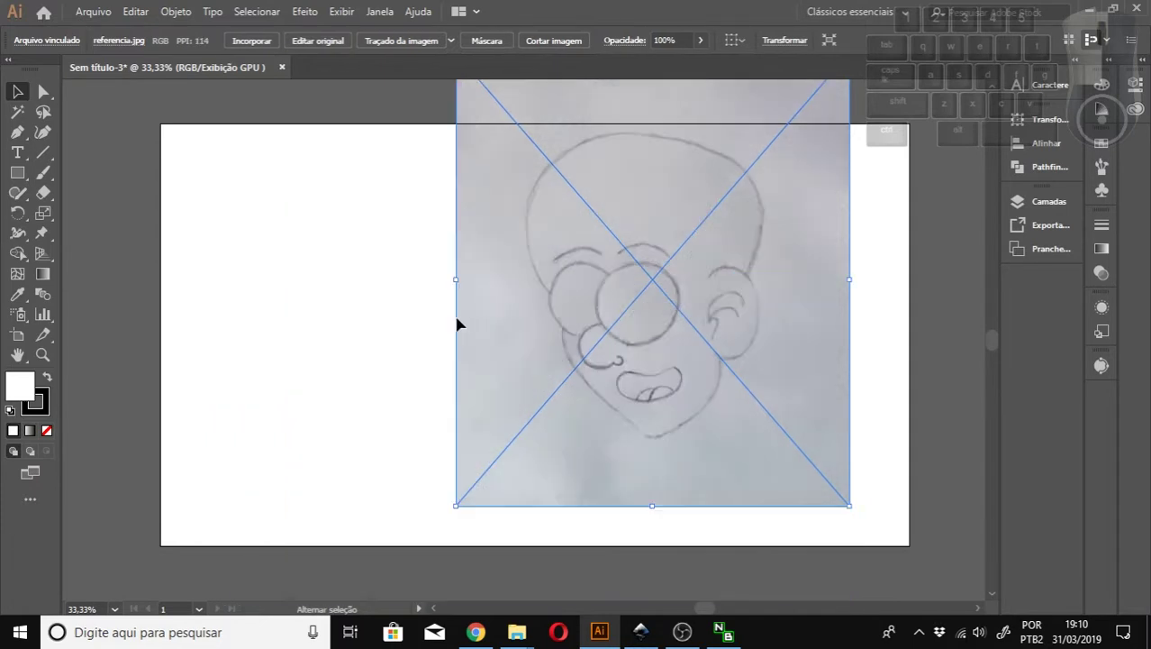
left_click_drag(699, 251, 599, 315)
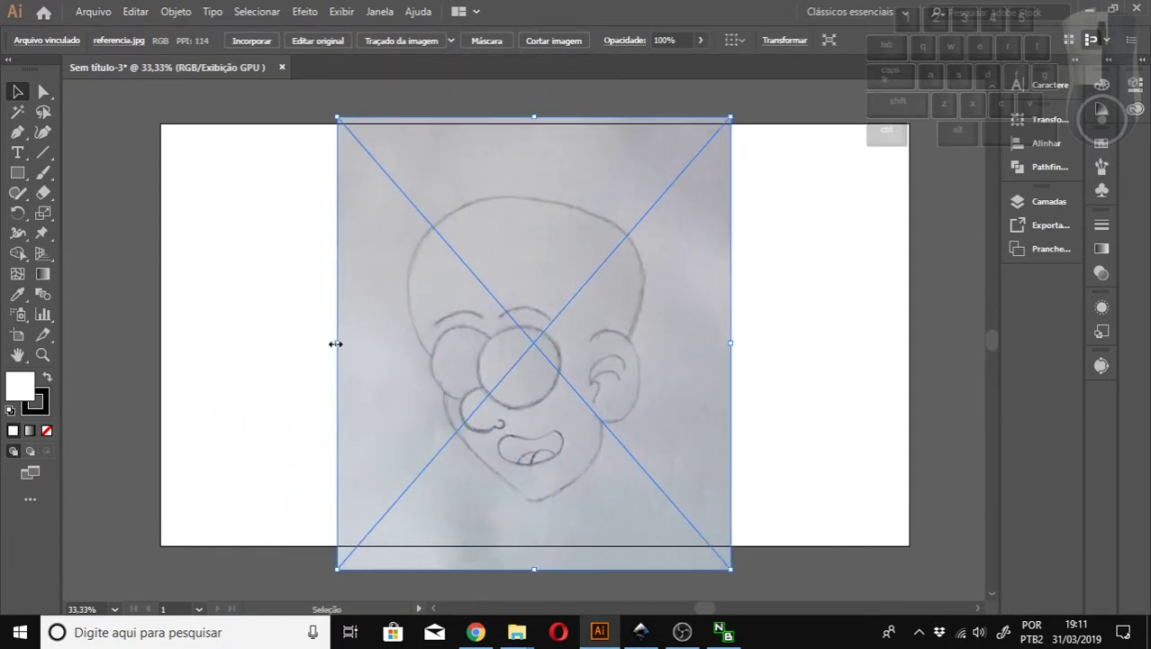
Enlarge the reference image slightly and reposition it so the sketched head is centred on the artboard.
left_click_drag(336, 342, 453, 335)
key("ctrl+z")
left_click_drag(335, 342, 308, 346)
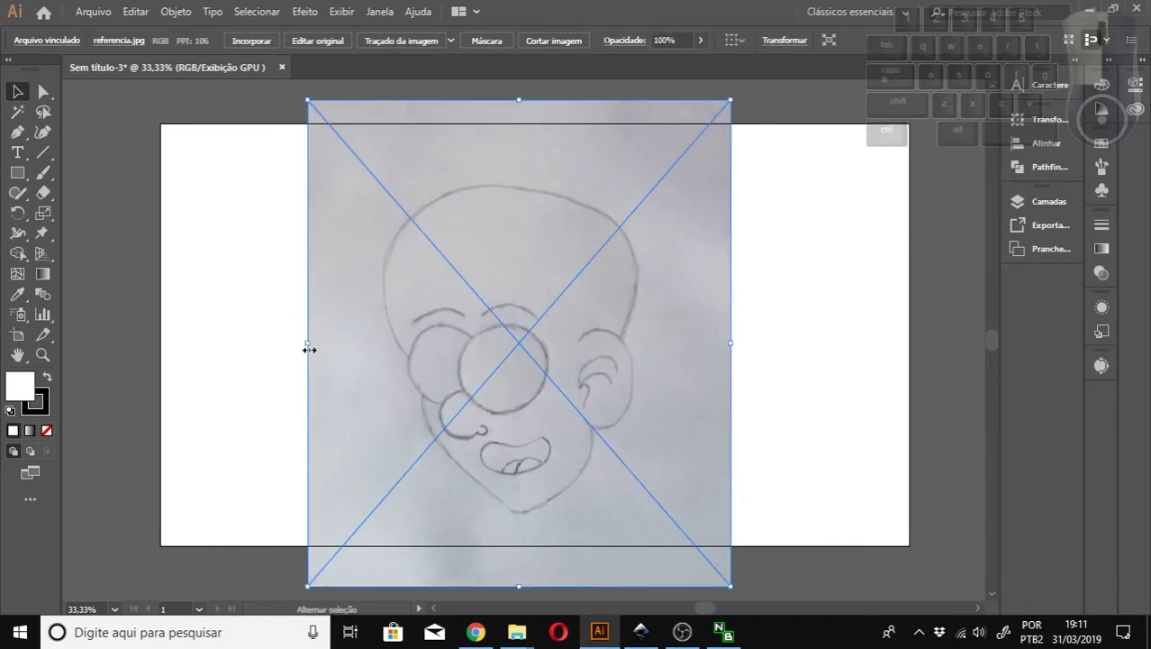
left_click_drag(628, 356, 629, 345)
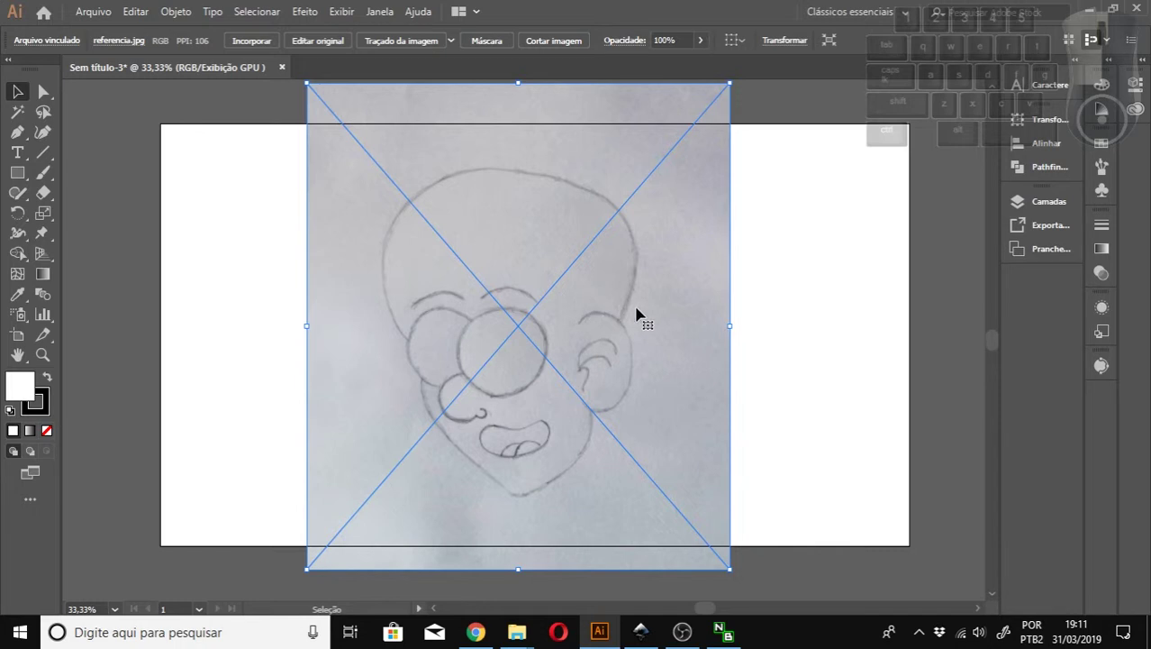
left_click_drag(637, 314, 644, 313)
key("shift+Right")
key("shift+Down")
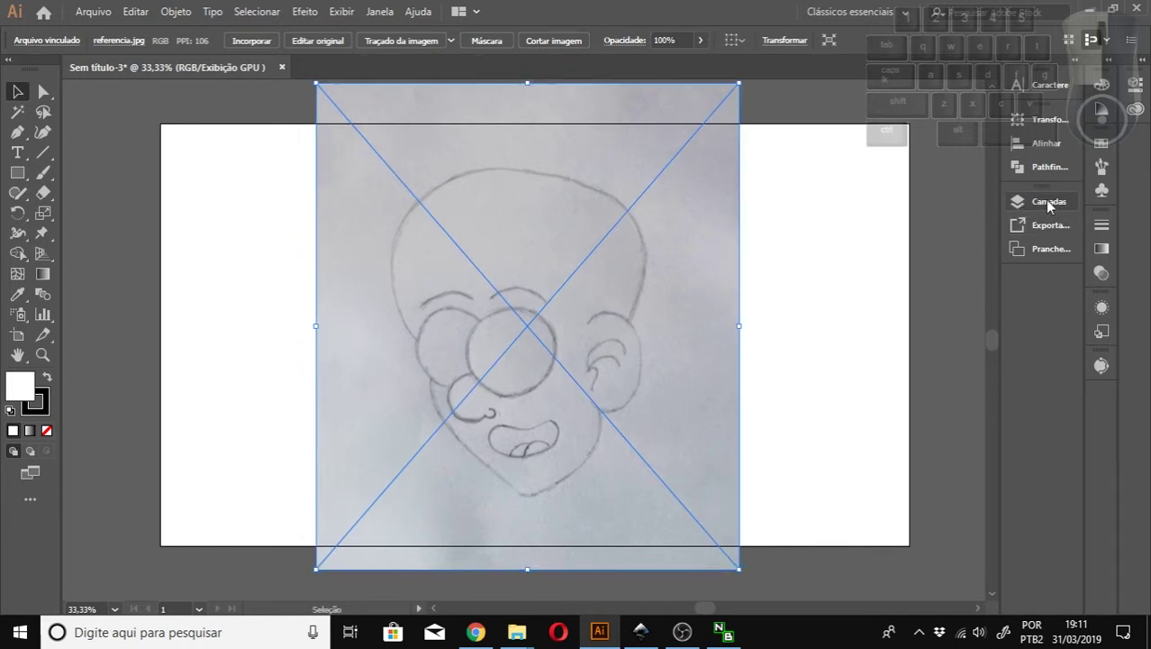
Lock Camada 1 holding the reference image and add a new layer above it.
left_click(380, 11)
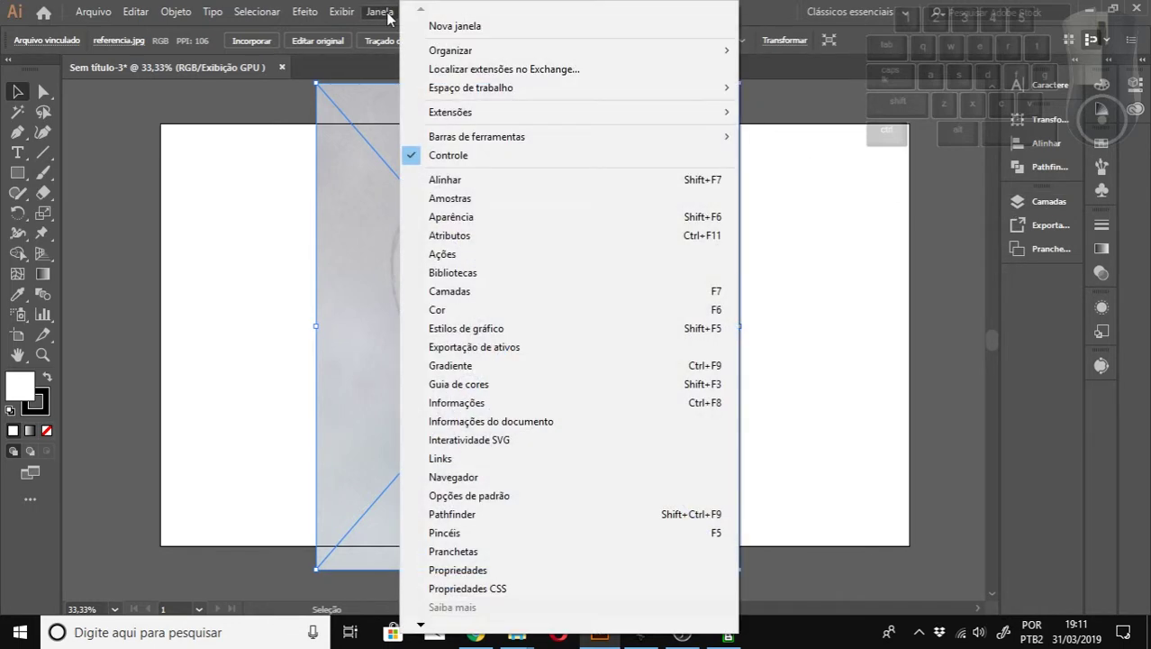
left_click(476, 291)
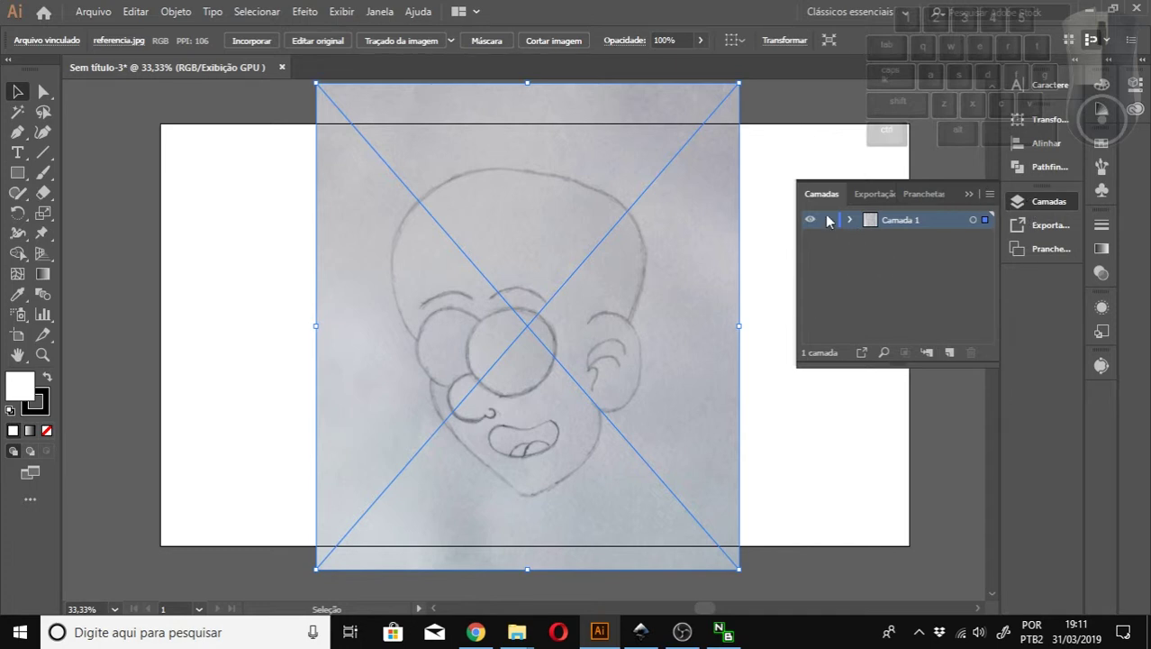
left_click(828, 220)
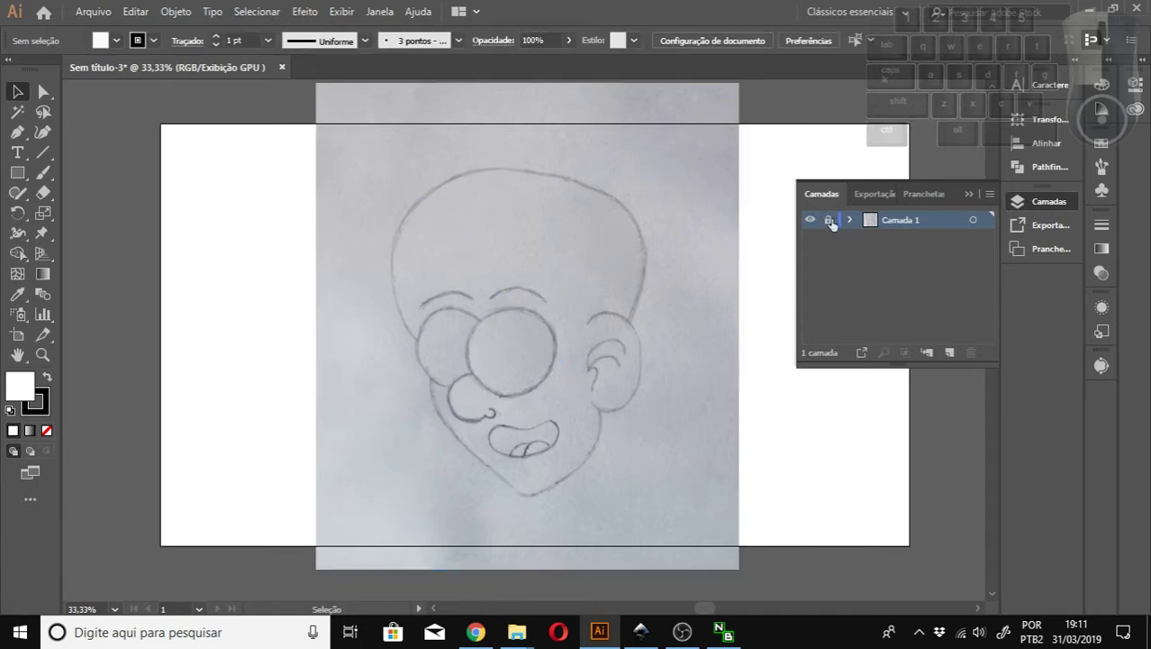
left_click(948, 353)
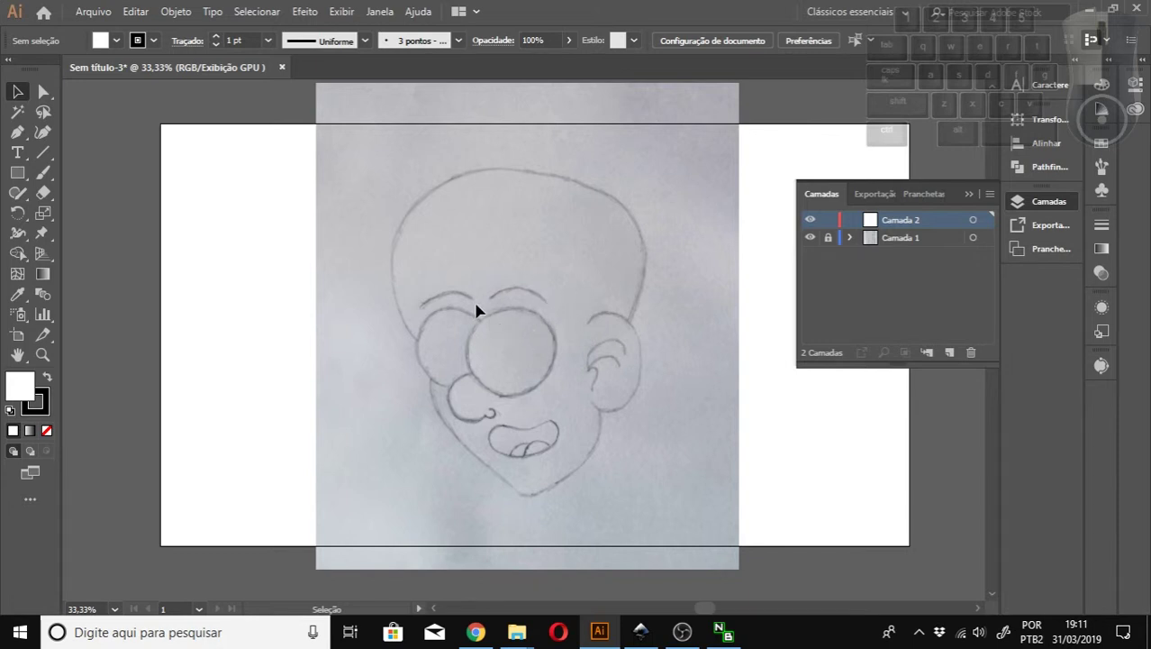
Switch to the Pencil tool and set its fidelity to the Preciso end.
left_click(18, 197)
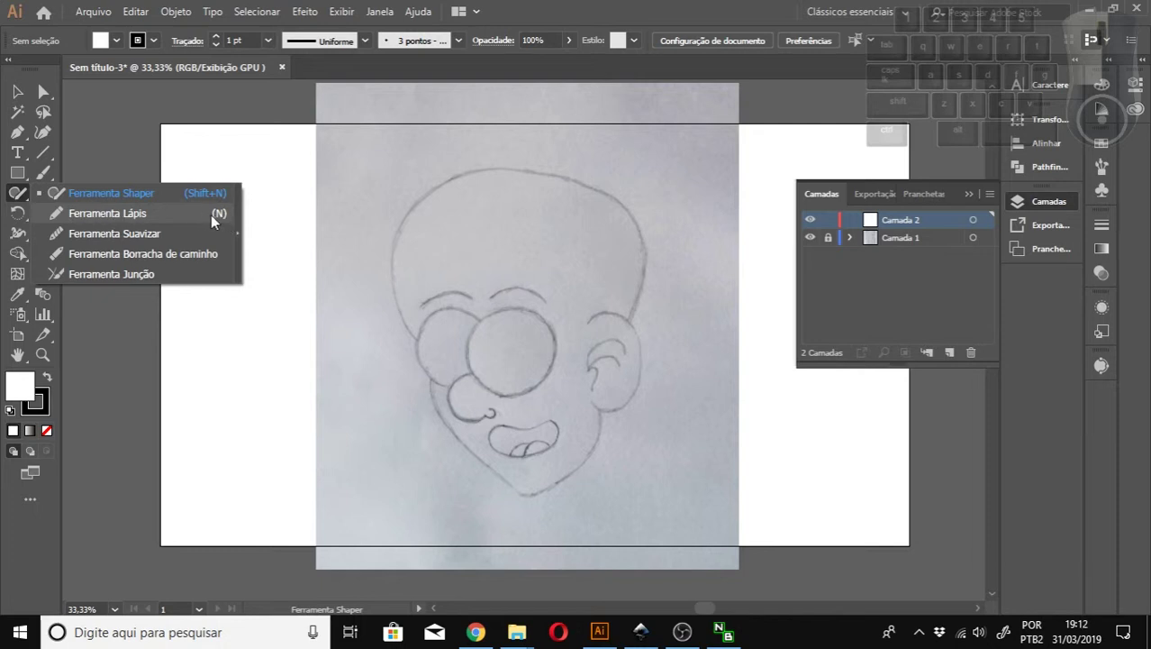
left_click(122, 212)
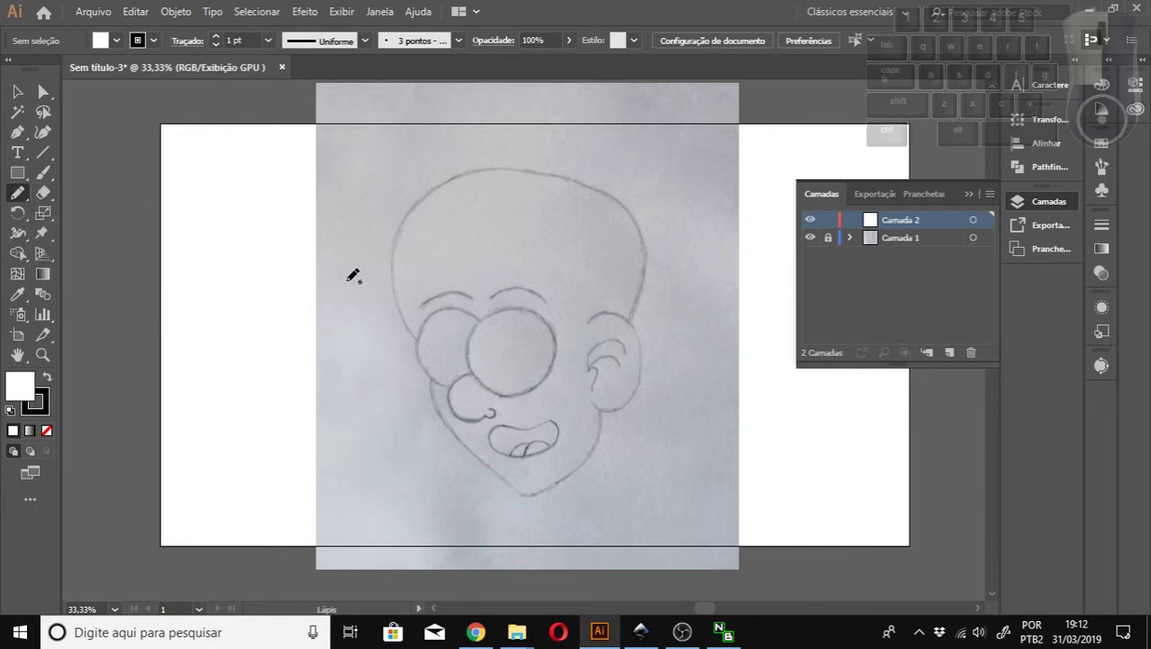
double_click(18, 195)
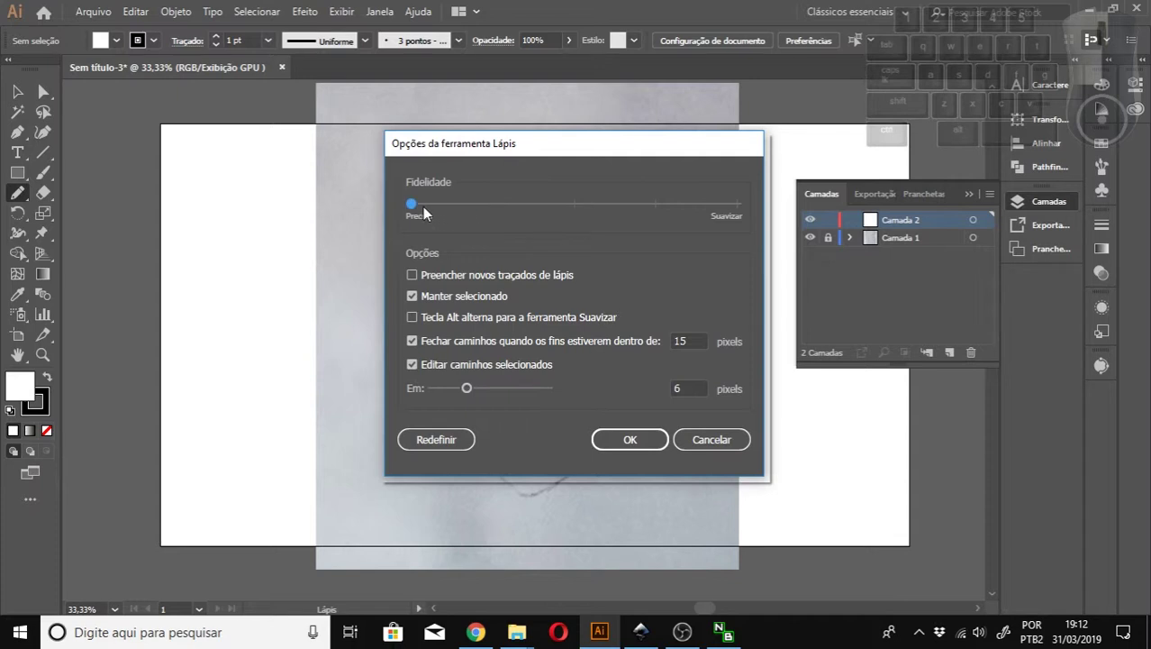
left_click(629, 439)
left_click(632, 439)
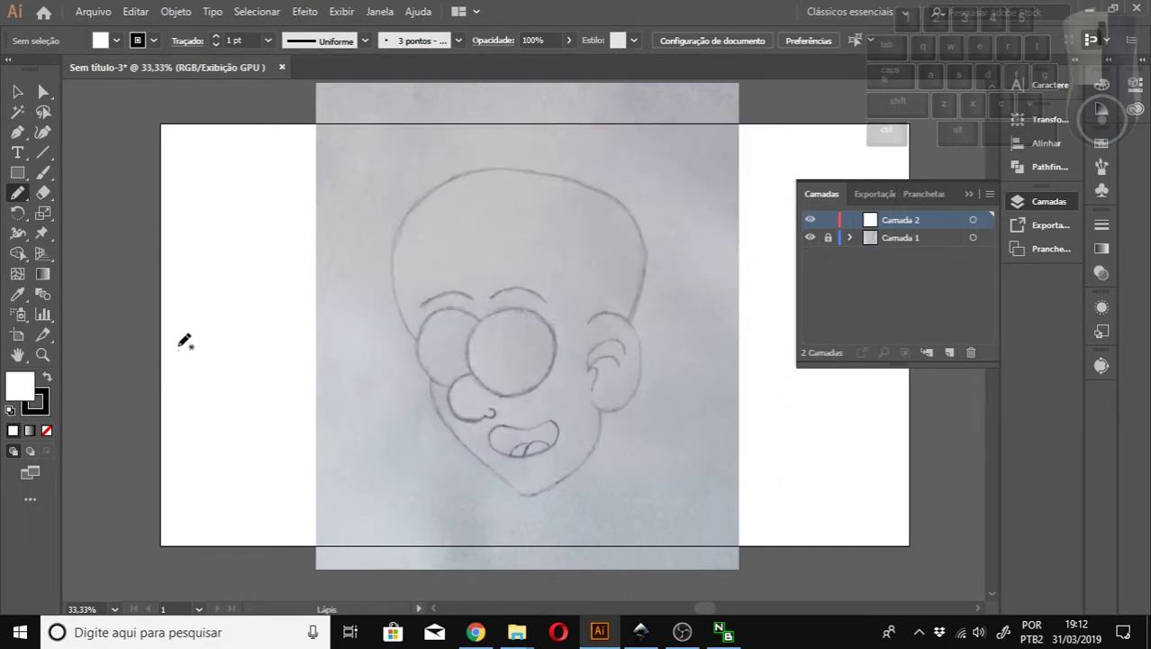
Draw a curved pencil test stroke on the blank artboard area beside the sketch and delete it.
mouse_move(178, 348)
left_mouse_down()
mouse_move(176, 319)
mouse_move(196, 287)
mouse_move(258, 247)
left_mouse_up()
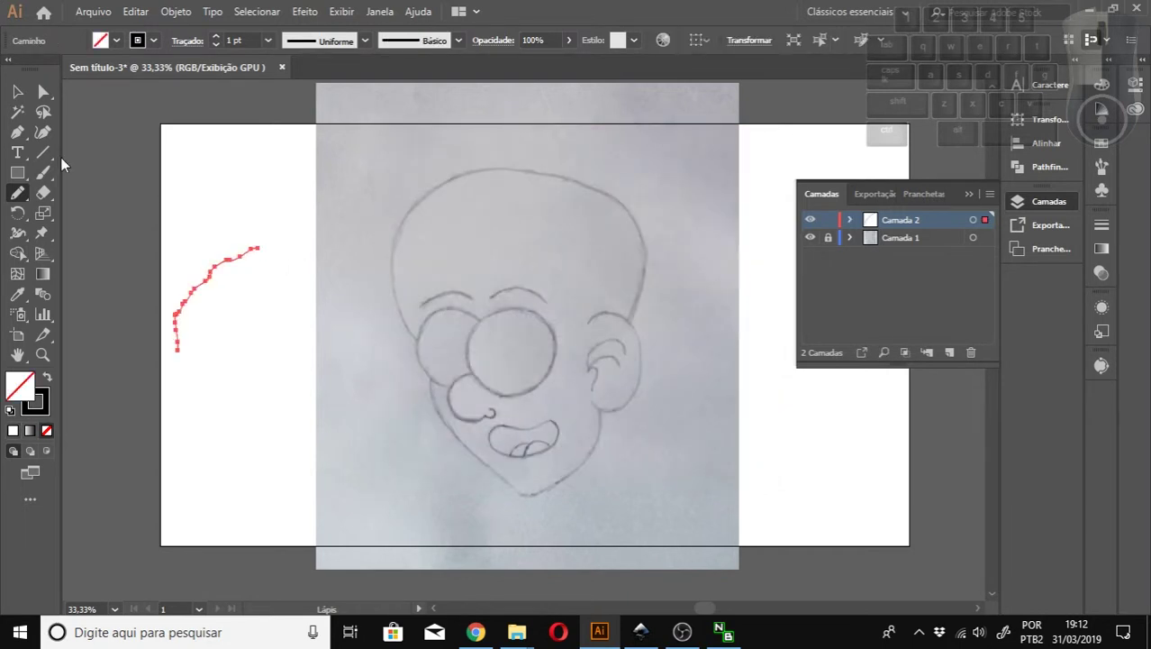
left_click(16, 92)
left_click(243, 299)
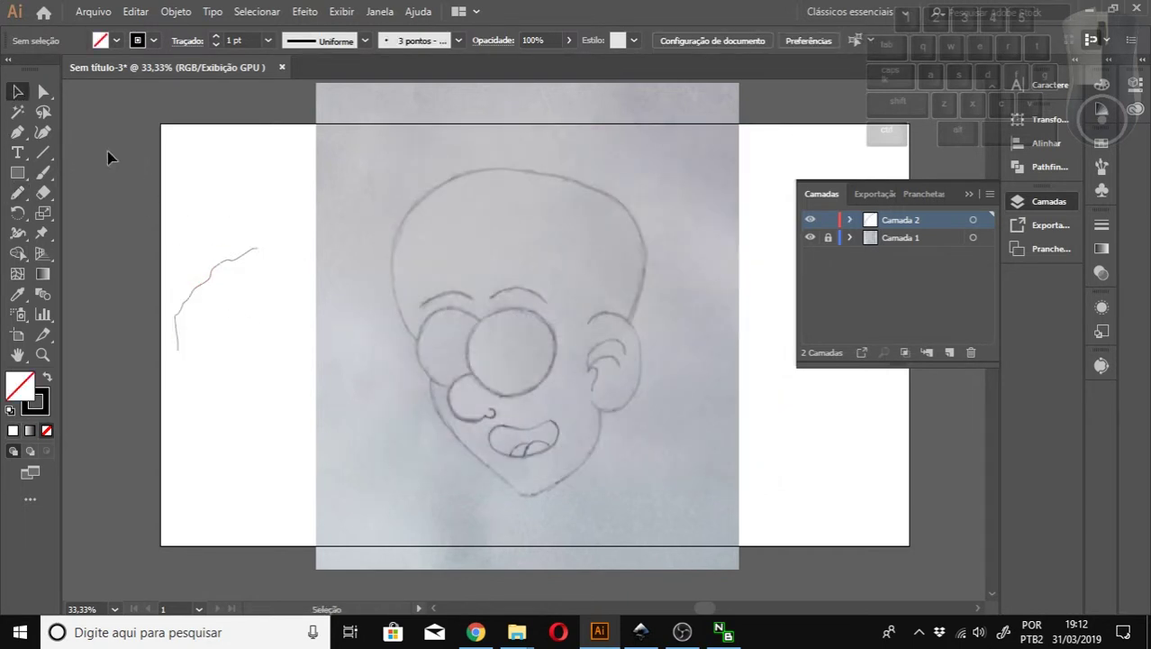
left_click_drag(107, 158, 274, 408)
key("Delete")
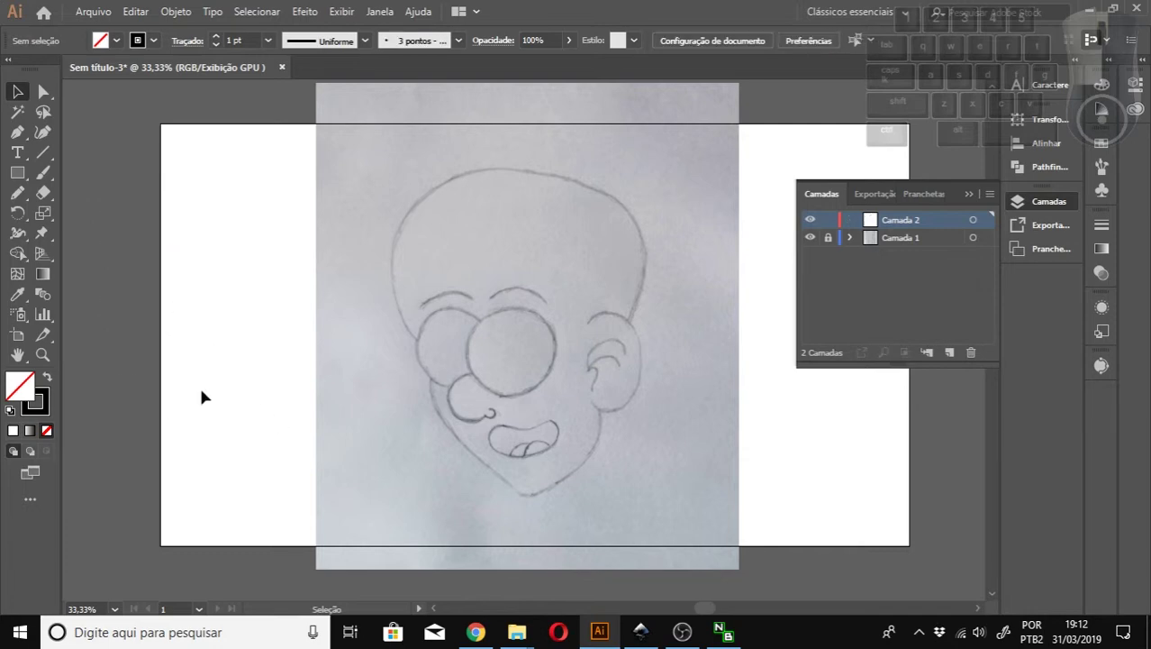
Set the Pencil tool's fidelity to the Suavizar end and try it with a test stroke beside the sketch, removing the stroke.
double_click(17, 192)
left_click_drag(513, 204, 788, 204)
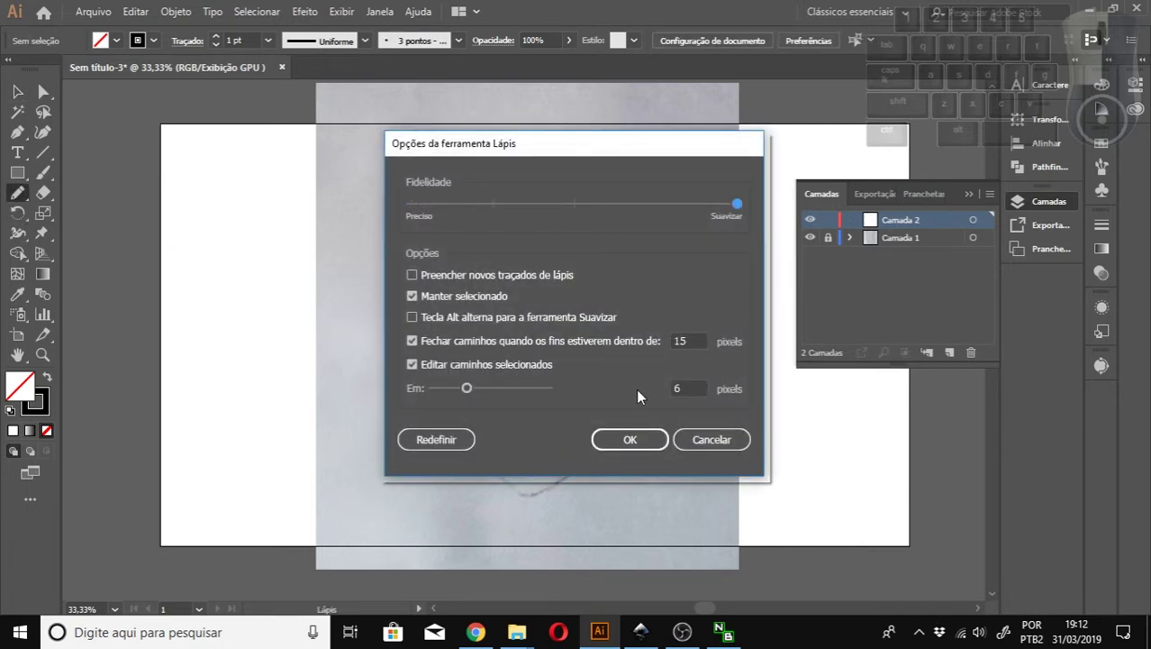
left_click(630, 439)
mouse_move(189, 376)
left_mouse_down()
mouse_move(196, 298)
mouse_move(236, 244)
left_mouse_up()
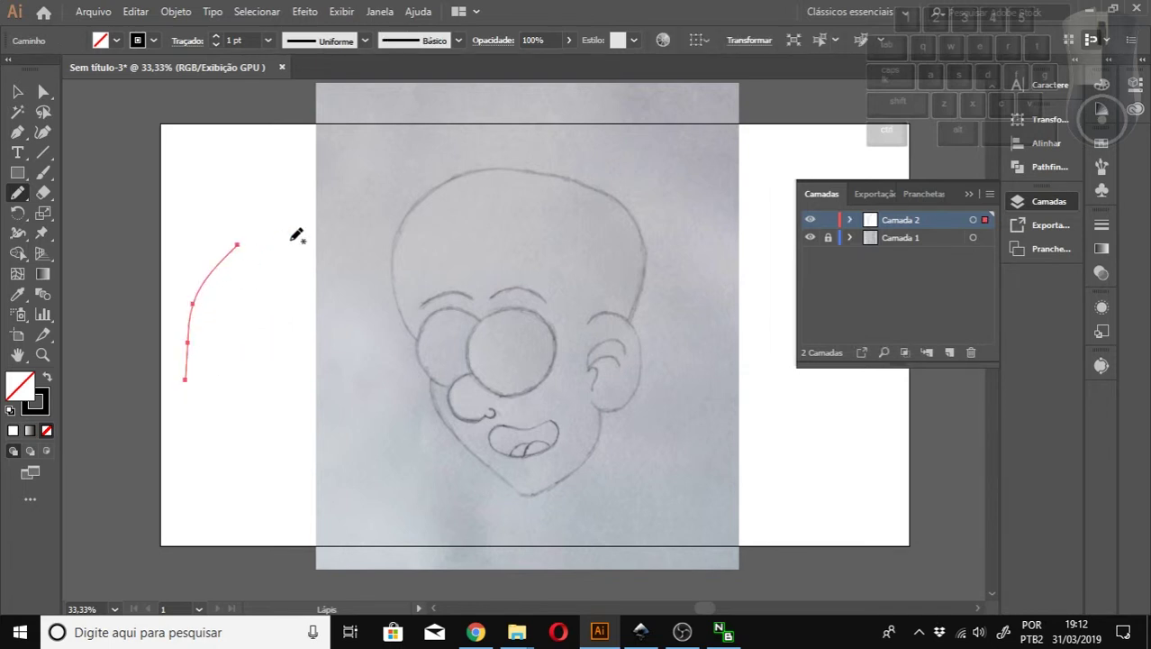
key("ctrl+z")
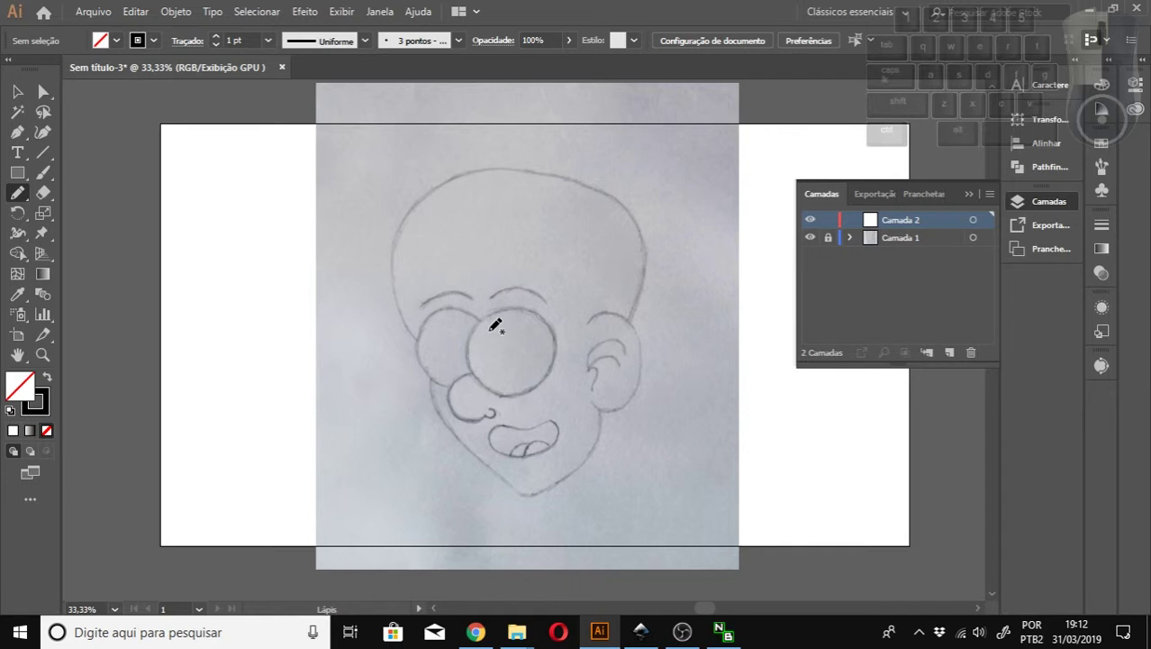
Zoom in to 100% and frame the nose, mouth and chin of the reference sketch.
key("z")
left_click(504, 353)
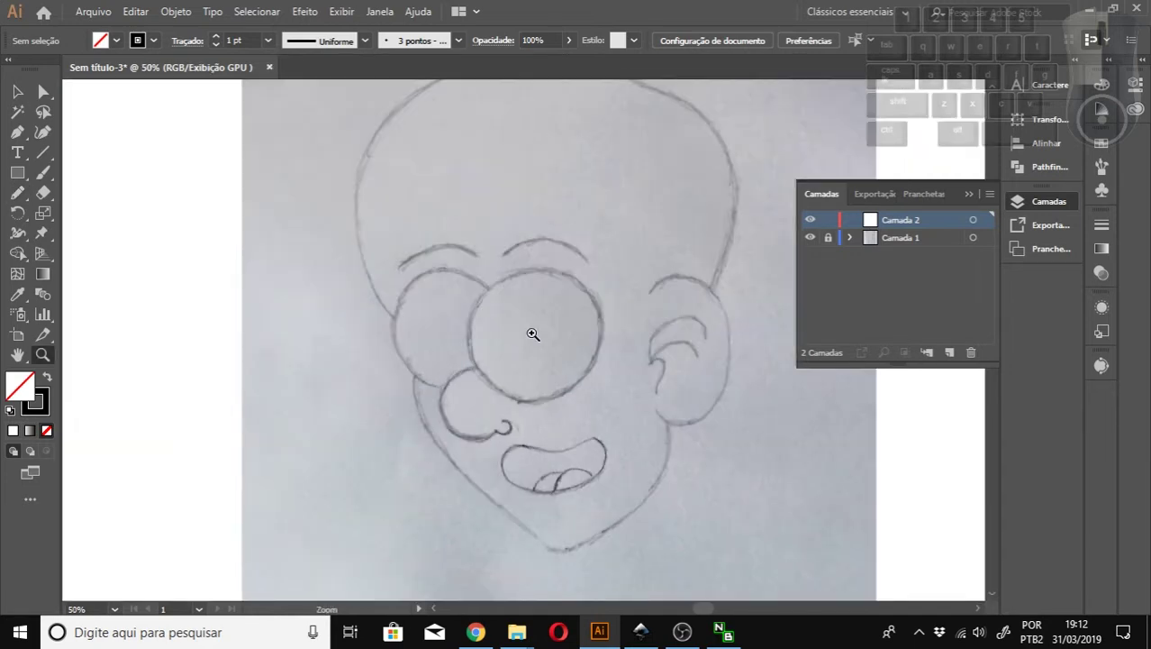
left_click(533, 335)
left_click(548, 406)
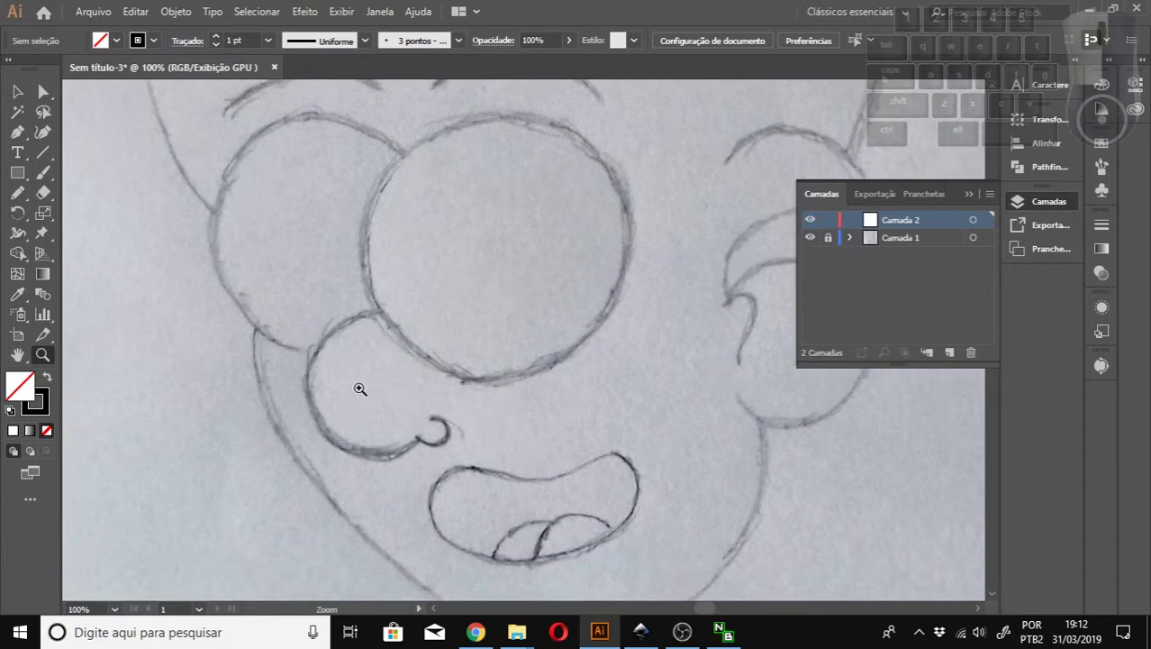
key("h")
left_click_drag(371, 380, 449, 318)
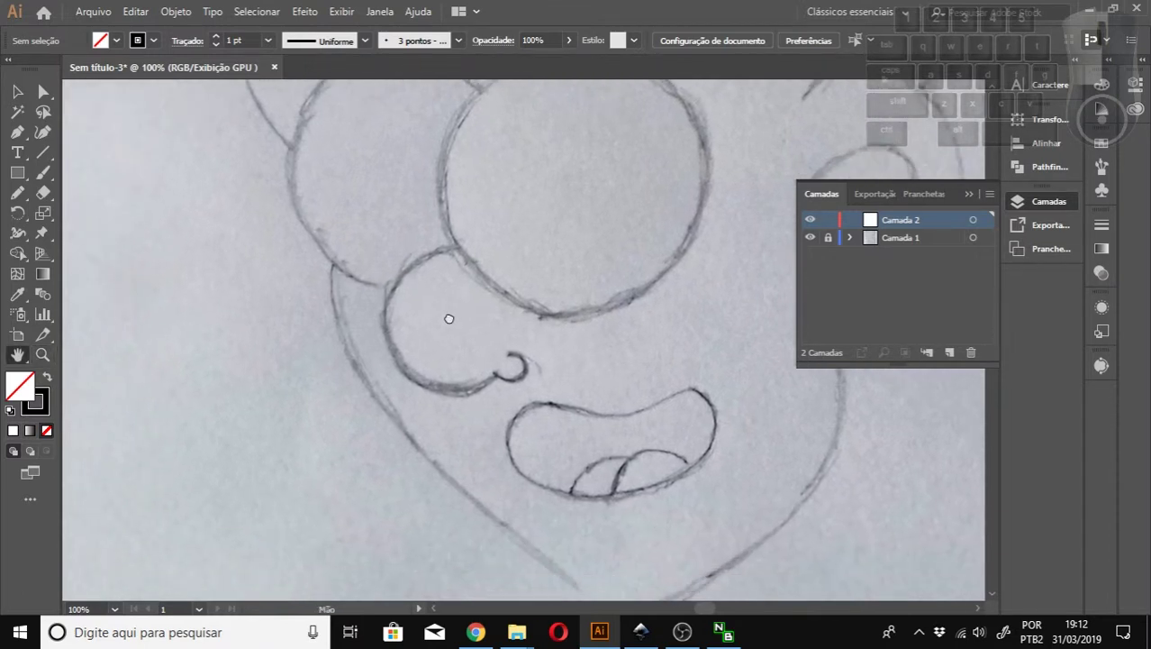
left_click(41, 354)
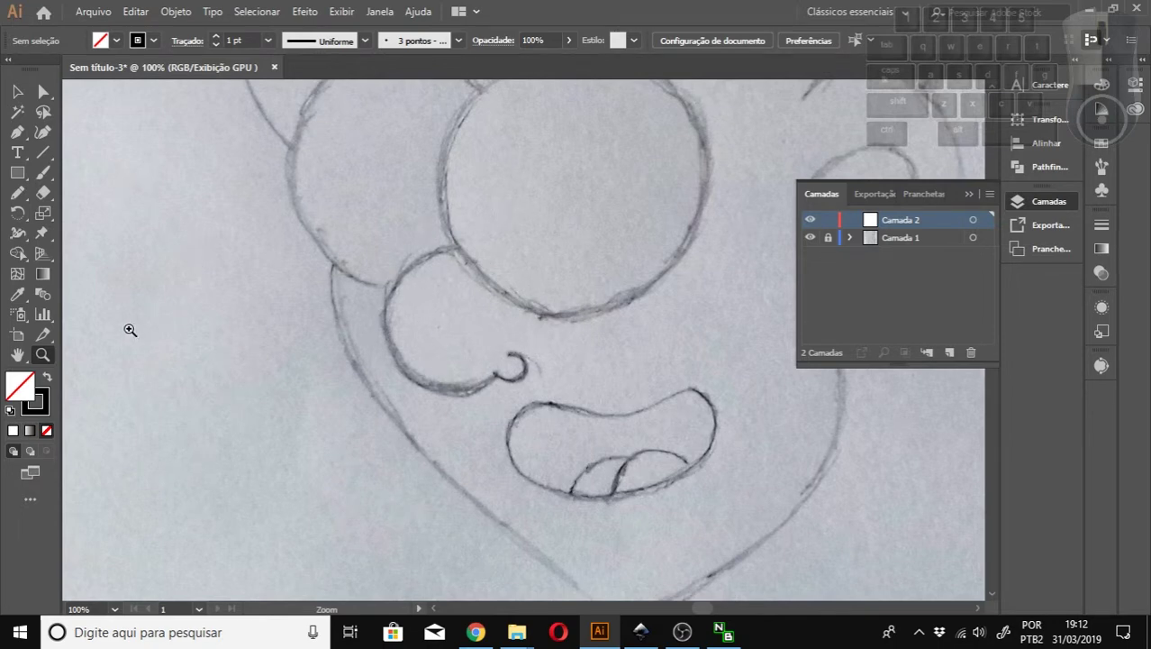
left_click(17, 356)
mouse_move(446, 281)
left_mouse_down()
mouse_move(558, 258)
mouse_move(475, 277)
mouse_move(498, 288)
mouse_move(476, 290)
mouse_move(423, 253)
left_mouse_up()
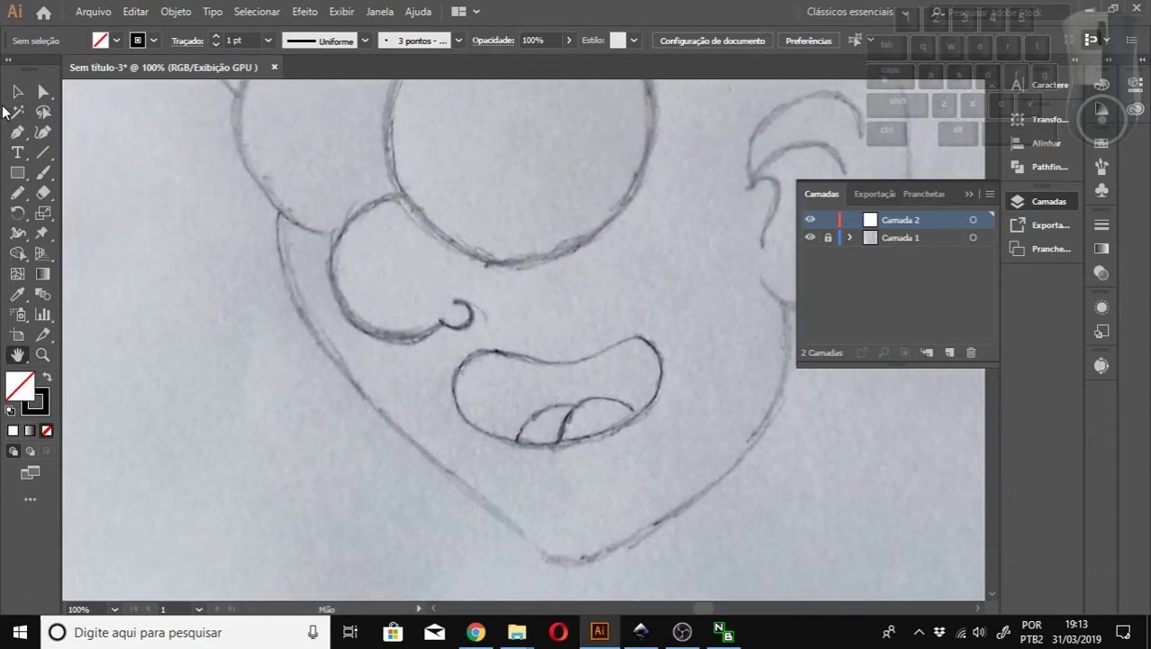
Trace the nose outline from the large eye around to the small nostril curl with the Pencil tool.
key("z")
left_click(541, 237, "alt")
left_click(541, 237, "alt")
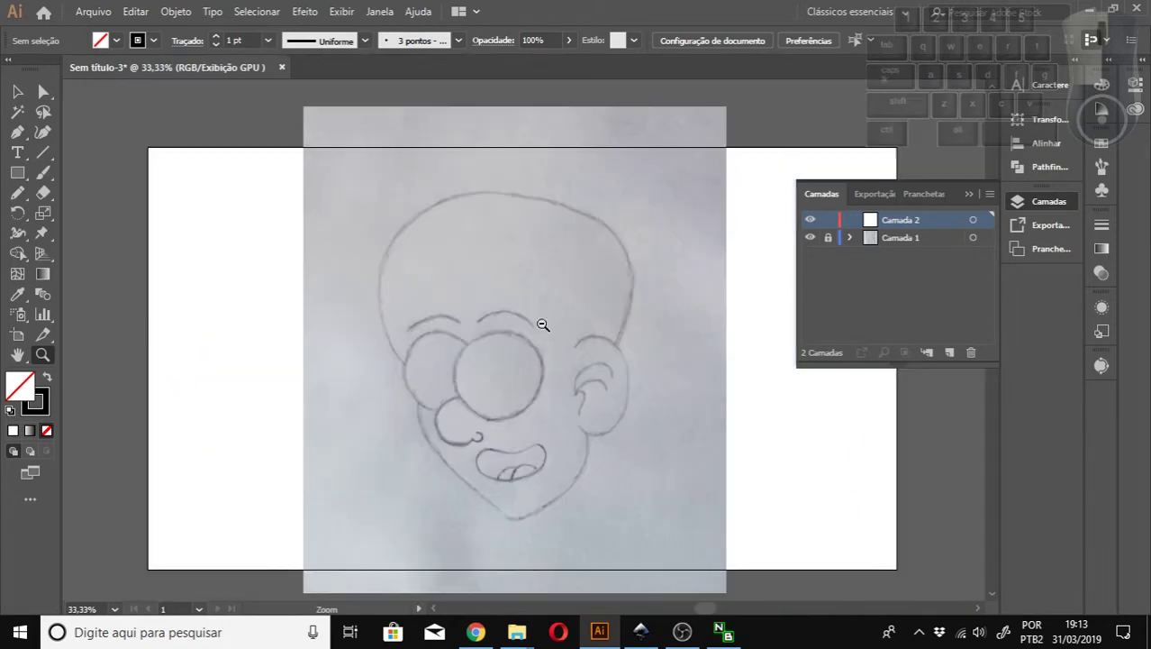
left_click(465, 419)
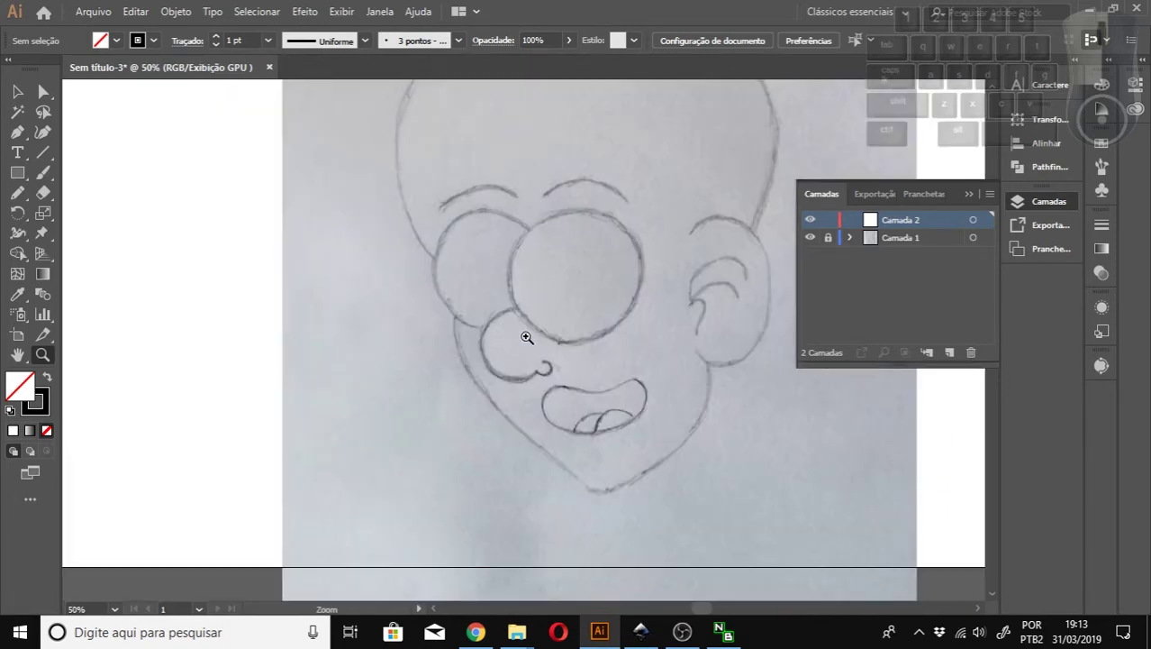
left_click(527, 337)
left_click(515, 373)
left_click(561, 340)
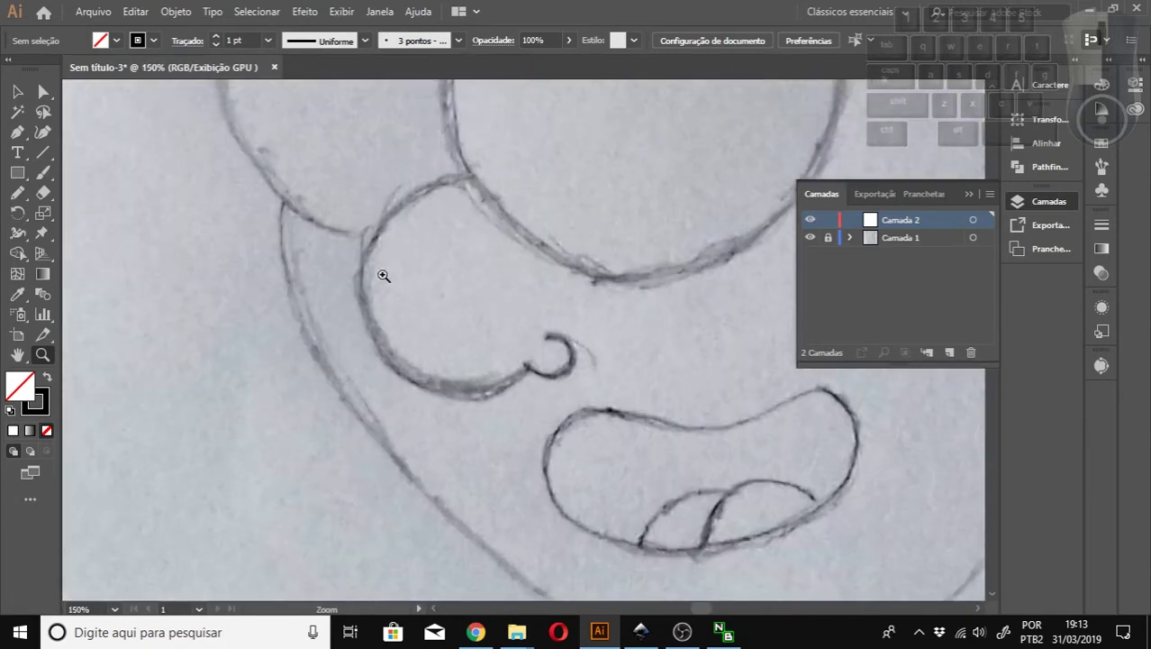
left_click(17, 192)
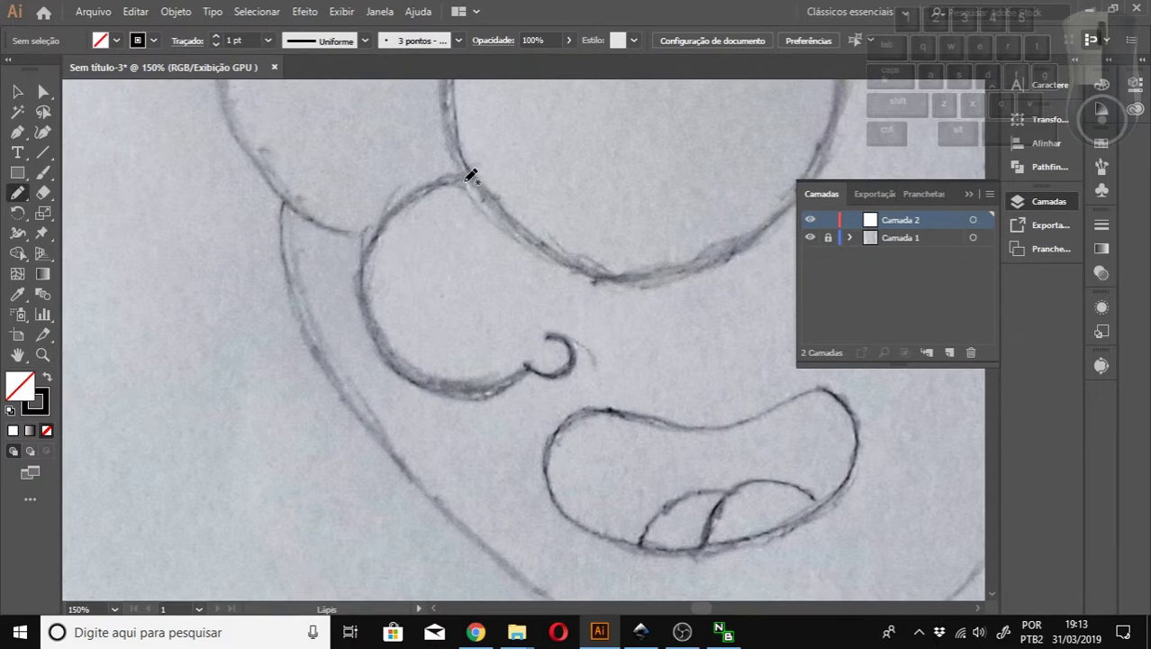
left_click_drag(465, 180, 420, 194)
mouse_move(393, 235)
left_mouse_down()
mouse_move(378, 318)
mouse_move(441, 384)
mouse_move(475, 388)
mouse_move(525, 369)
mouse_move(560, 377)
mouse_move(576, 354)
mouse_move(549, 337)
left_mouse_up()
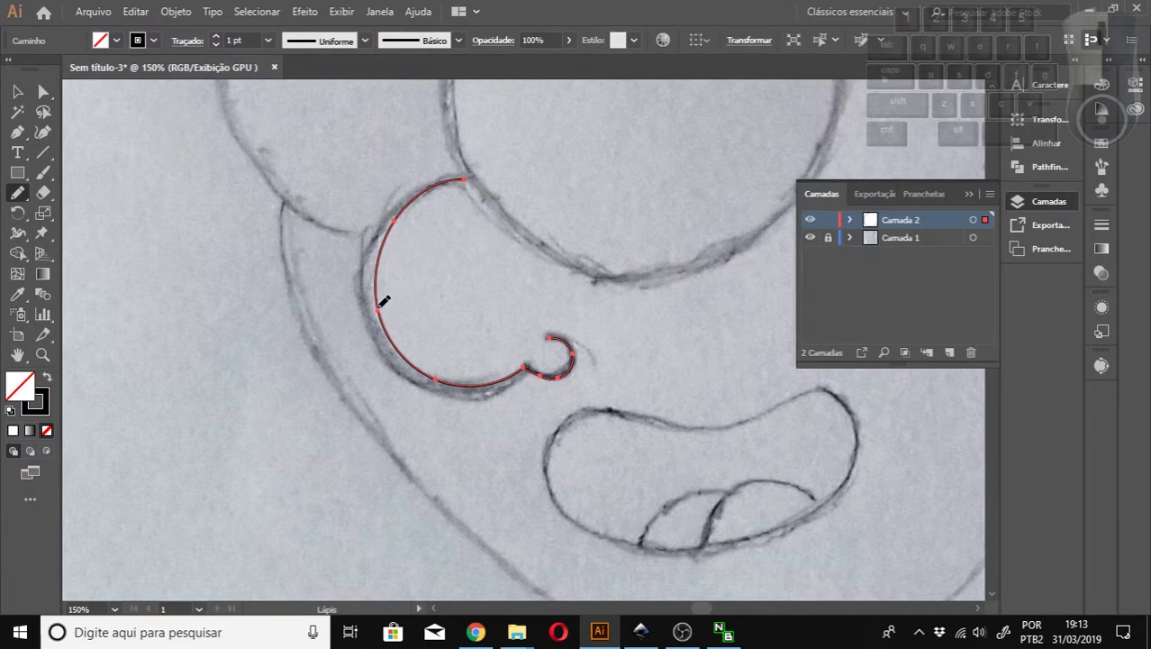
Try redrawing the upper part of the selected nose path as an inward curve, and bring it back to the sketched outline.
mouse_move(392, 327)
left_mouse_down()
mouse_move(387, 283)
mouse_move(407, 249)
mouse_move(447, 227)
mouse_move(486, 229)
mouse_move(507, 255)
left_mouse_up()
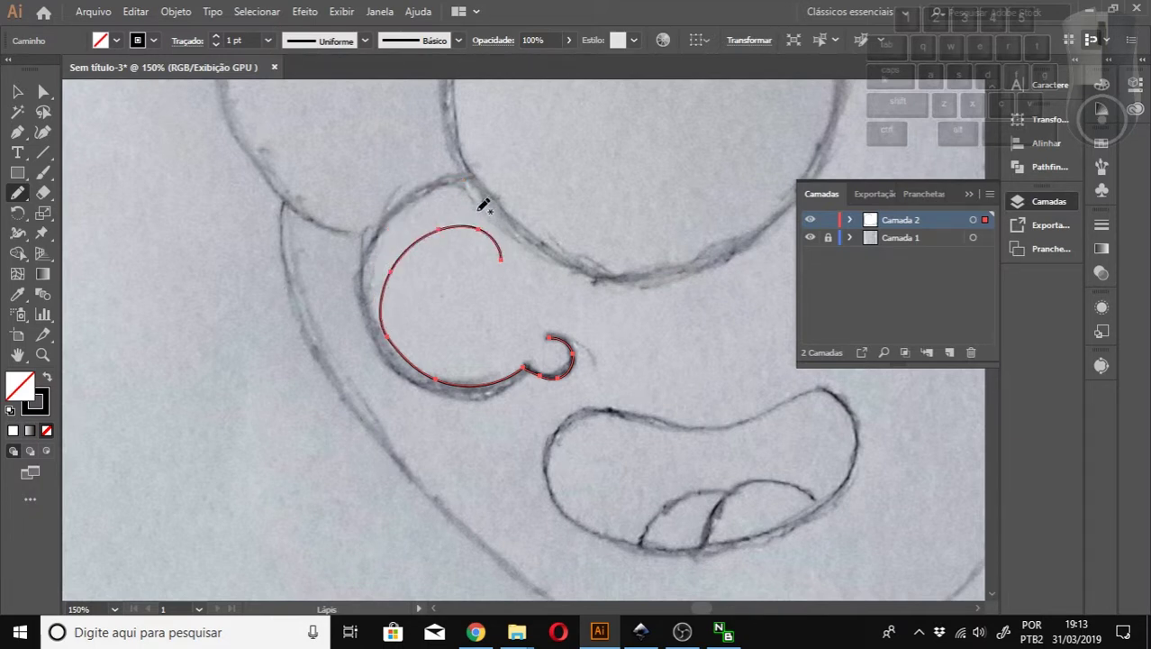
left_click_drag(366, 269, 464, 178)
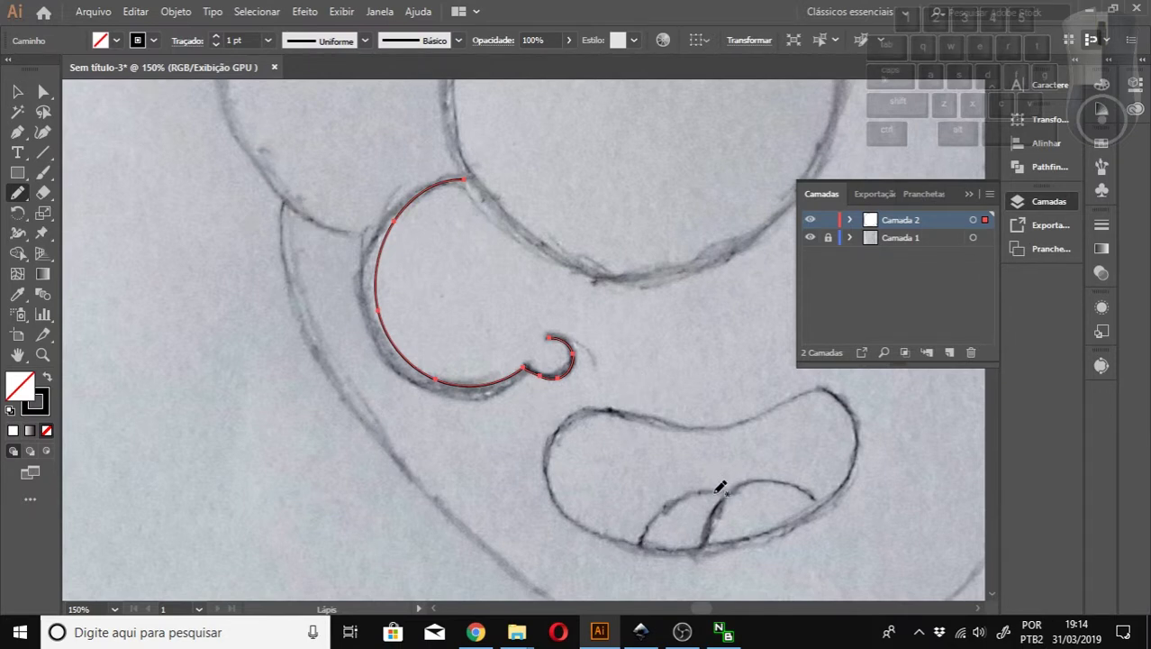
Trace the mouth's outer contour as a closed path with the Pencil tool.
key("h")
left_click_drag(725, 491, 527, 406)
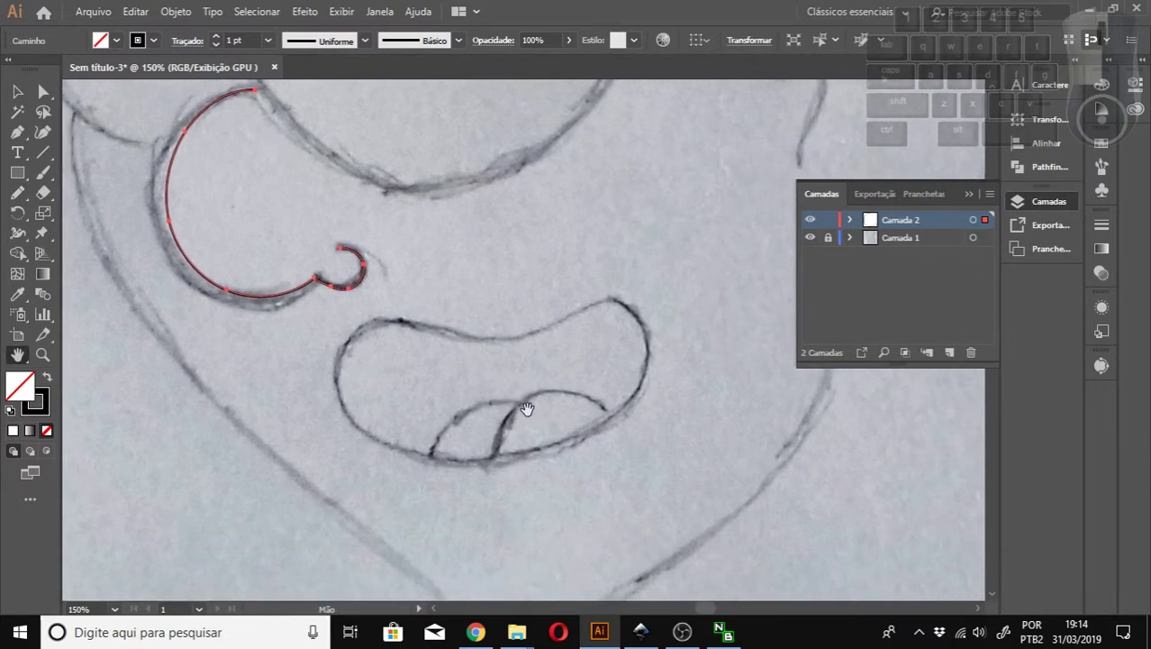
left_click(17, 191)
mouse_move(403, 322)
left_mouse_down()
mouse_move(518, 336)
mouse_move(608, 298)
mouse_move(640, 331)
mouse_move(641, 381)
mouse_move(612, 416)
mouse_move(562, 445)
mouse_move(428, 455)
mouse_move(376, 434)
mouse_move(344, 390)
mouse_move(345, 344)
mouse_move(401, 315)
left_mouse_up()
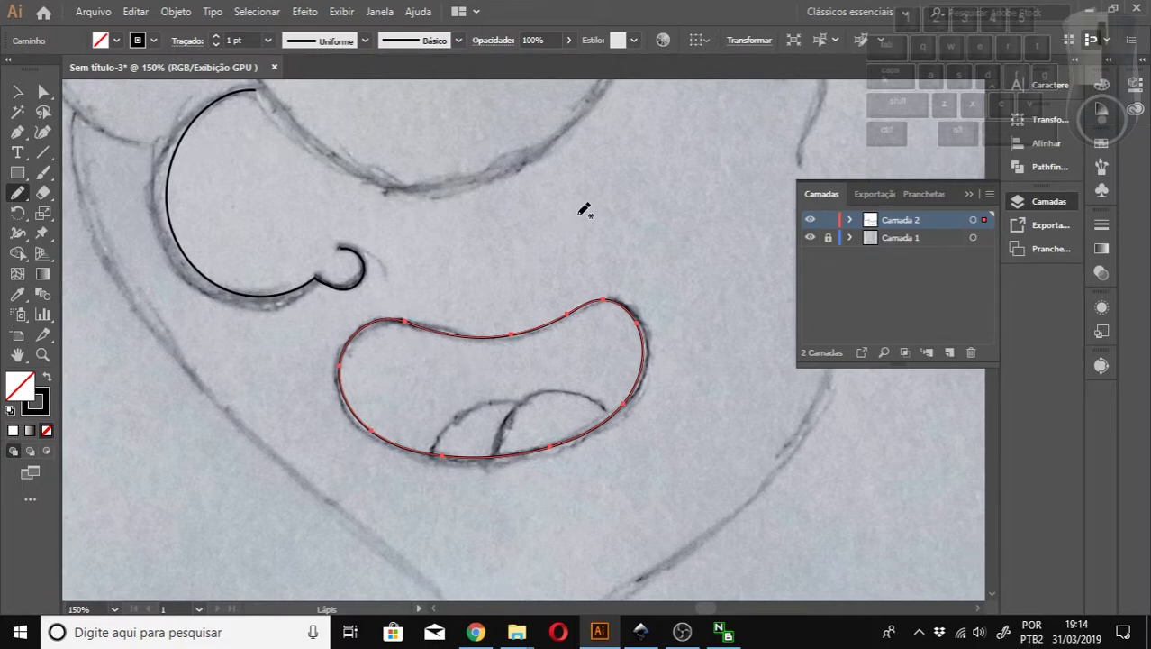
Draw small closed test loops above the mouth with the Pencil tool and undo them.
mouse_move(530, 190)
left_mouse_down()
mouse_move(521, 259)
mouse_move(555, 267)
mouse_move(601, 237)
mouse_move(587, 199)
mouse_move(542, 189)
mouse_move(509, 263)
mouse_move(557, 273)
mouse_move(574, 262)
mouse_move(556, 204)
left_mouse_up()
key("ctrl+z")
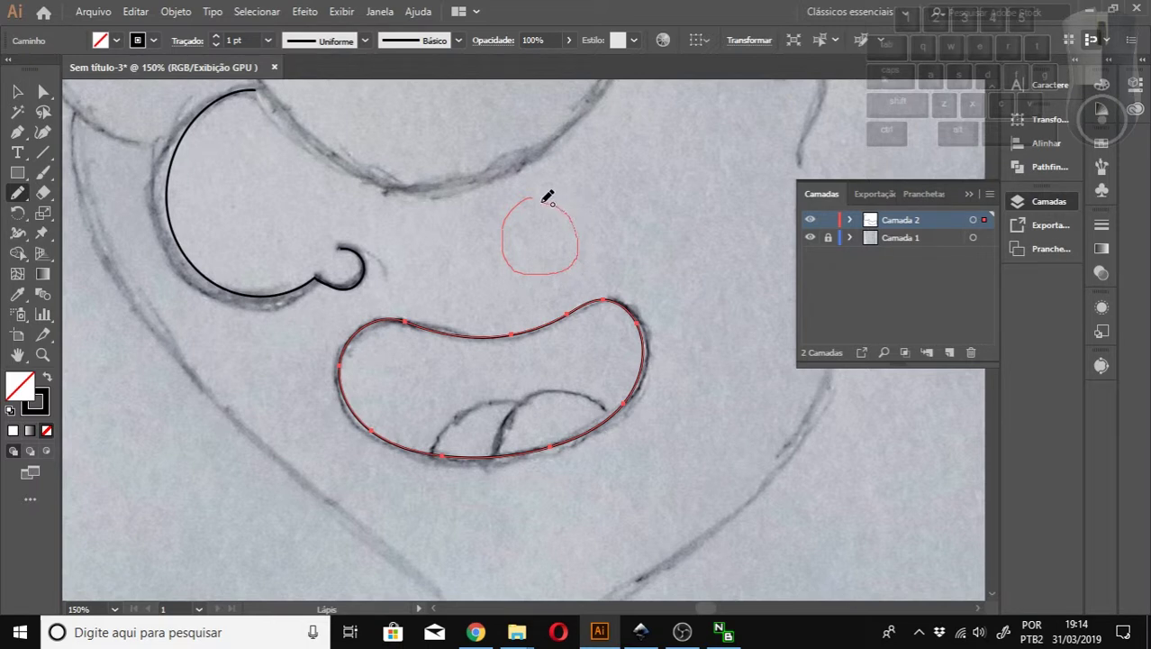
left_click_drag(547, 197, 550, 189)
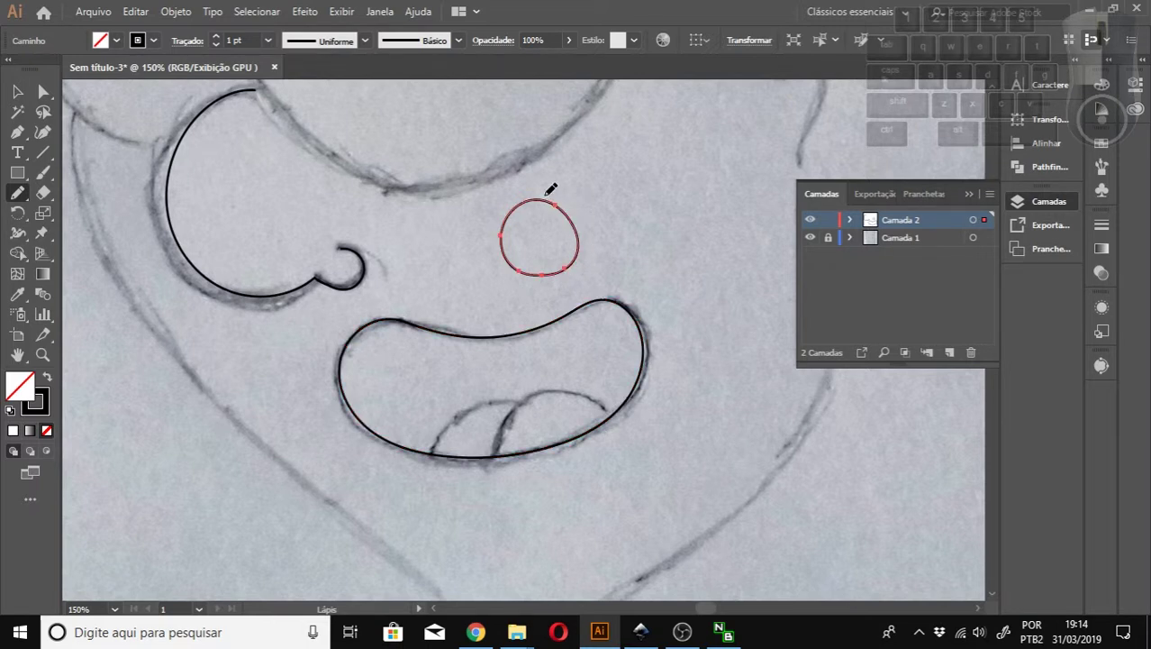
key("ctrl+z")
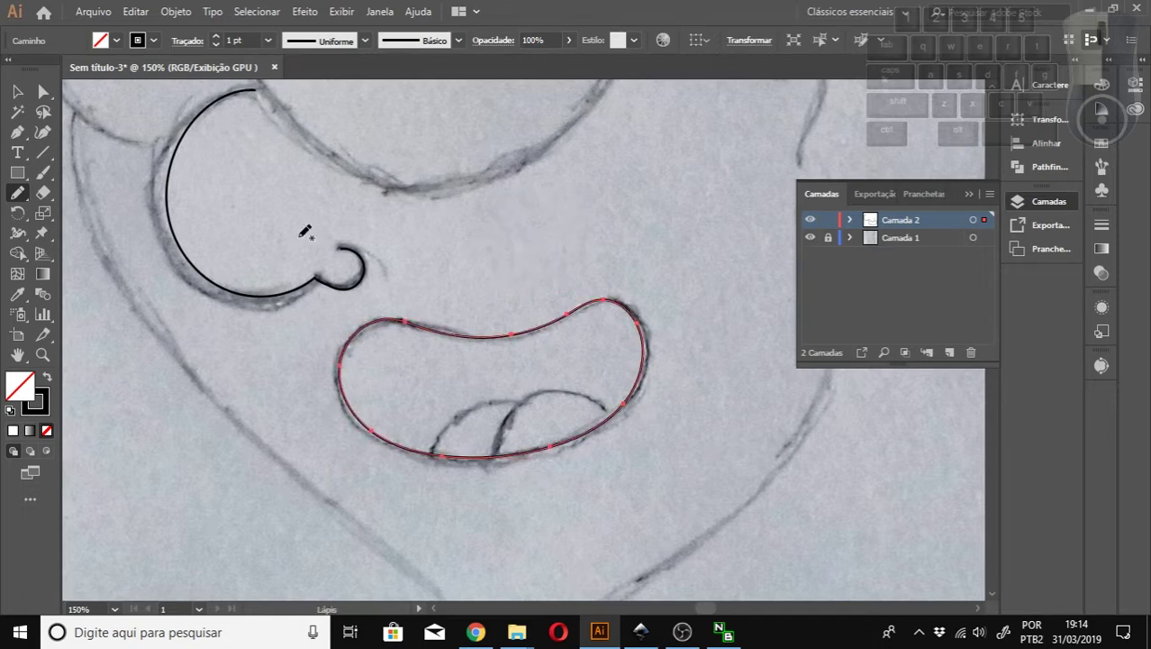
Paint a small test loop above the mouth with the Paintbrush tool, undo it and return to the Pencil tool.
left_click(41, 172)
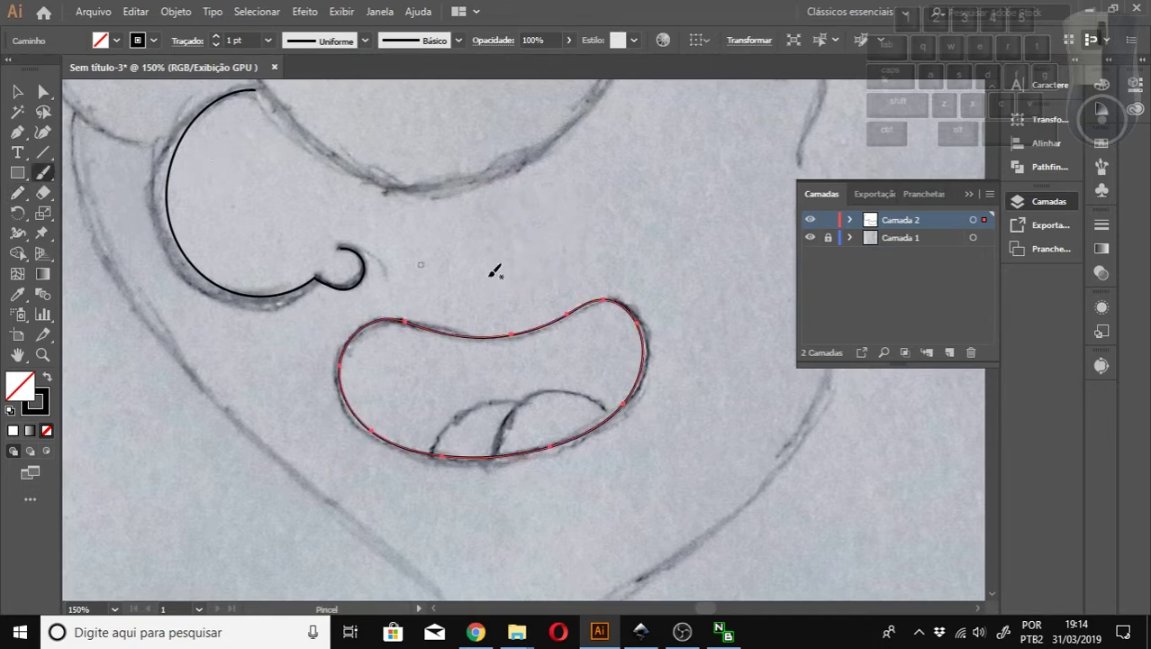
mouse_move(540, 254)
left_mouse_down()
mouse_move(564, 204)
mouse_move(585, 223)
mouse_move(579, 253)
mouse_move(547, 259)
left_mouse_up()
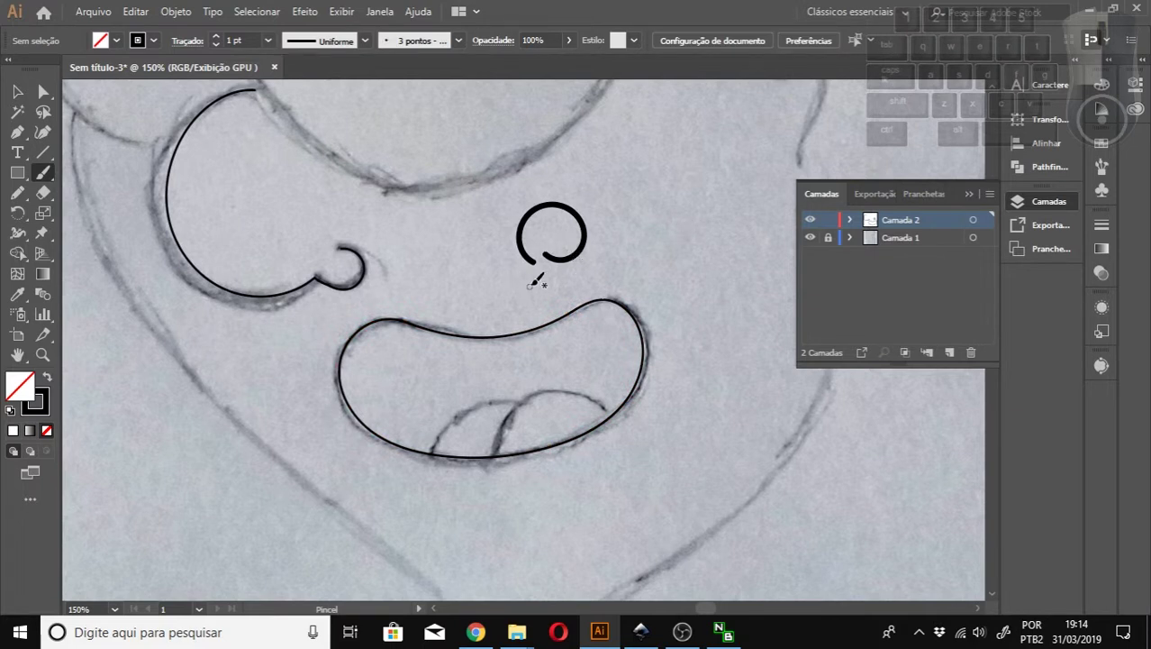
key("ctrl+z")
left_click(18, 193)
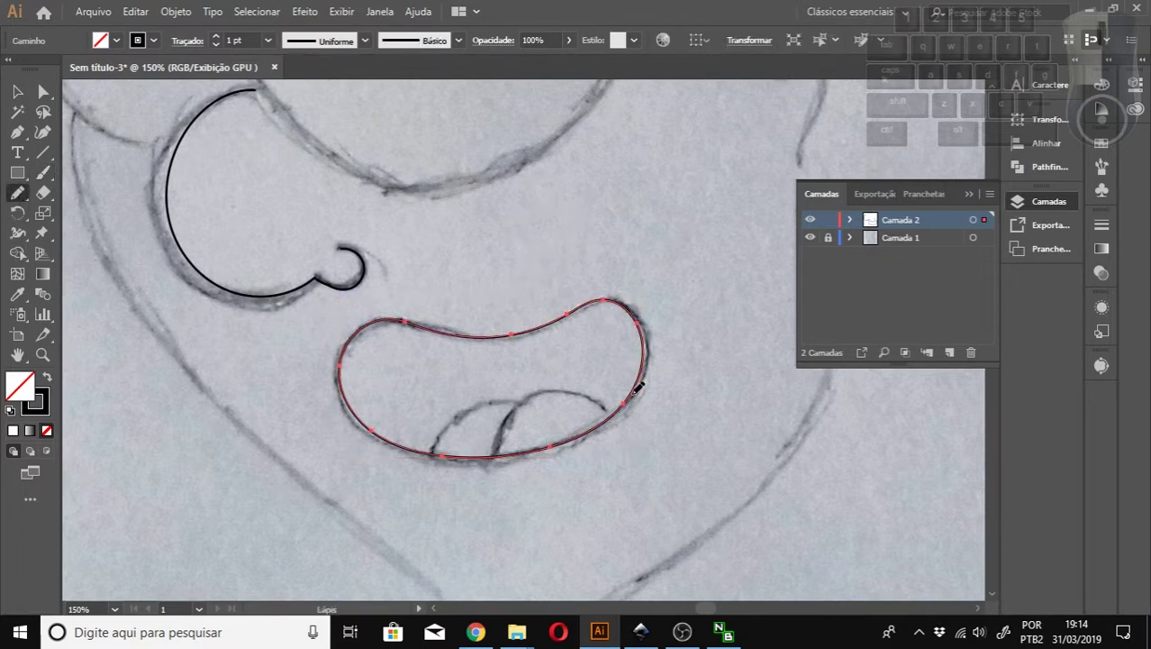
Look over the stroke width profiles available for the selected mouth outline, keeping the Uniforme profile.
scroll(596, 421, "down", 2)
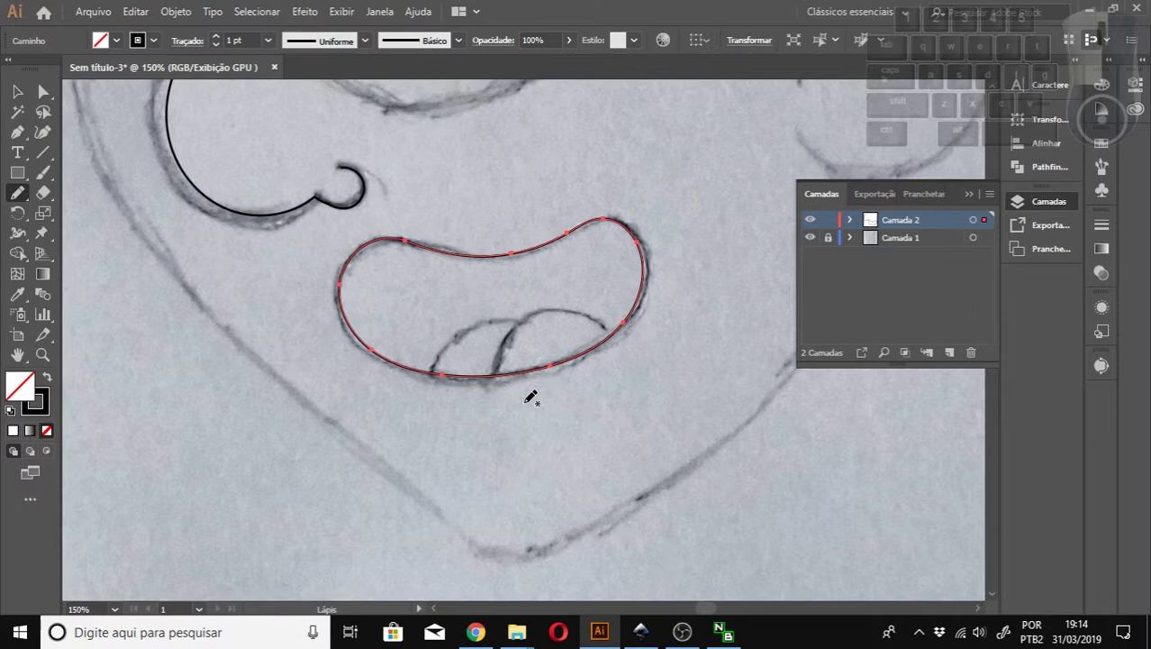
key("z")
left_click(516, 356)
left_click(566, 329)
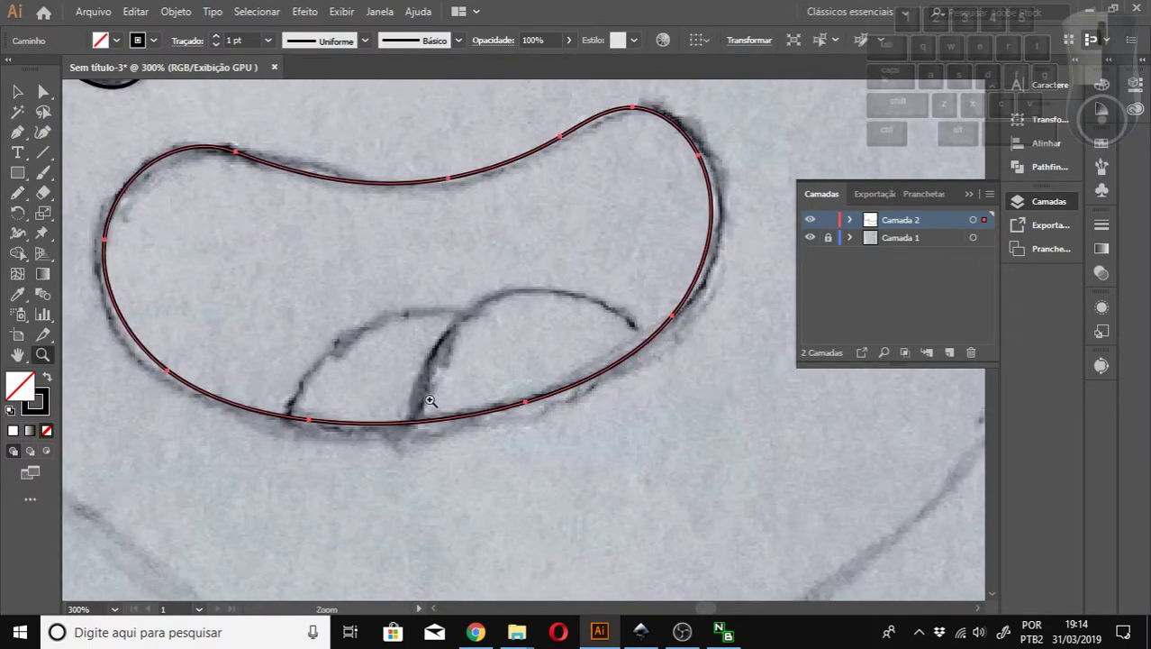
left_click(43, 172)
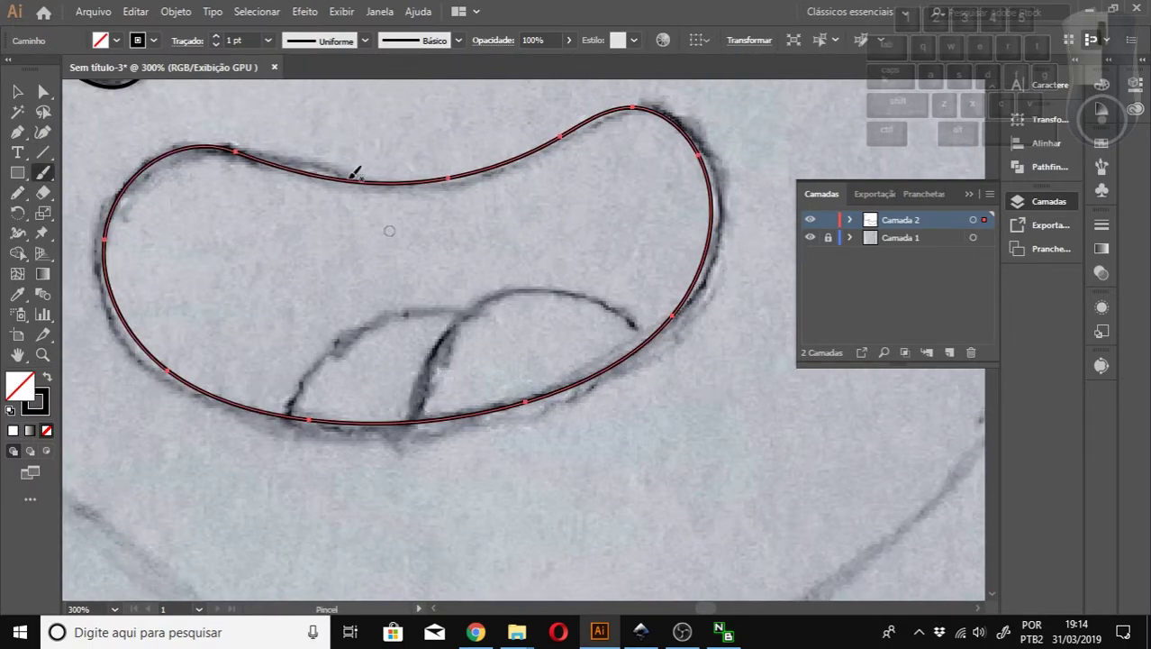
left_click(365, 40)
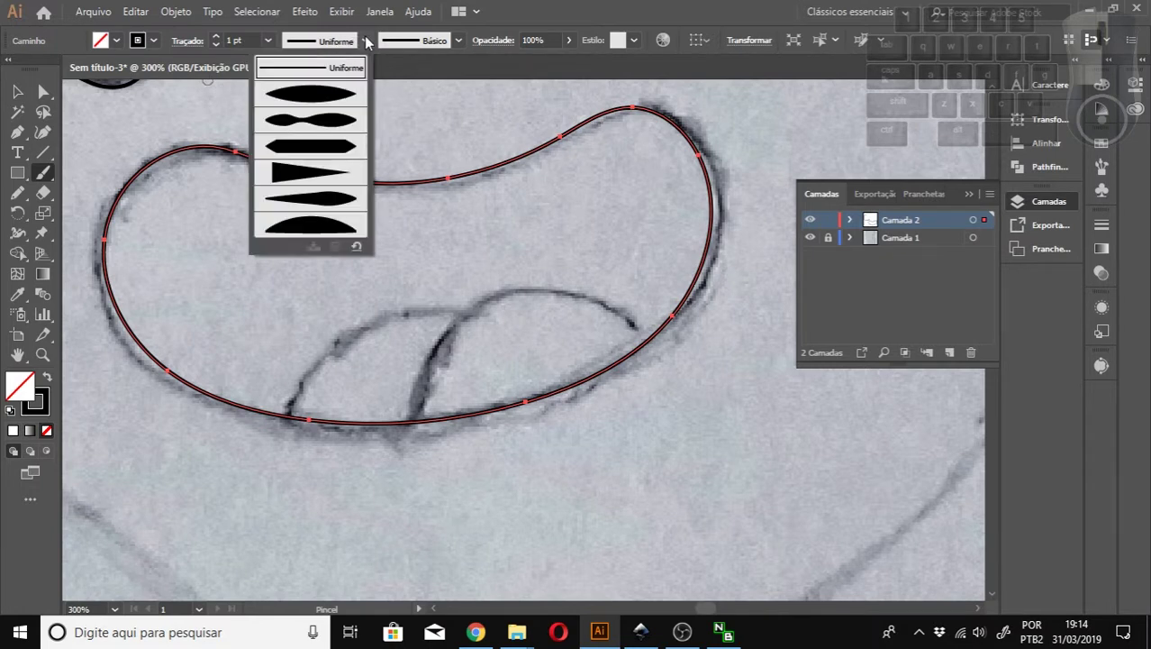
left_click(365, 41)
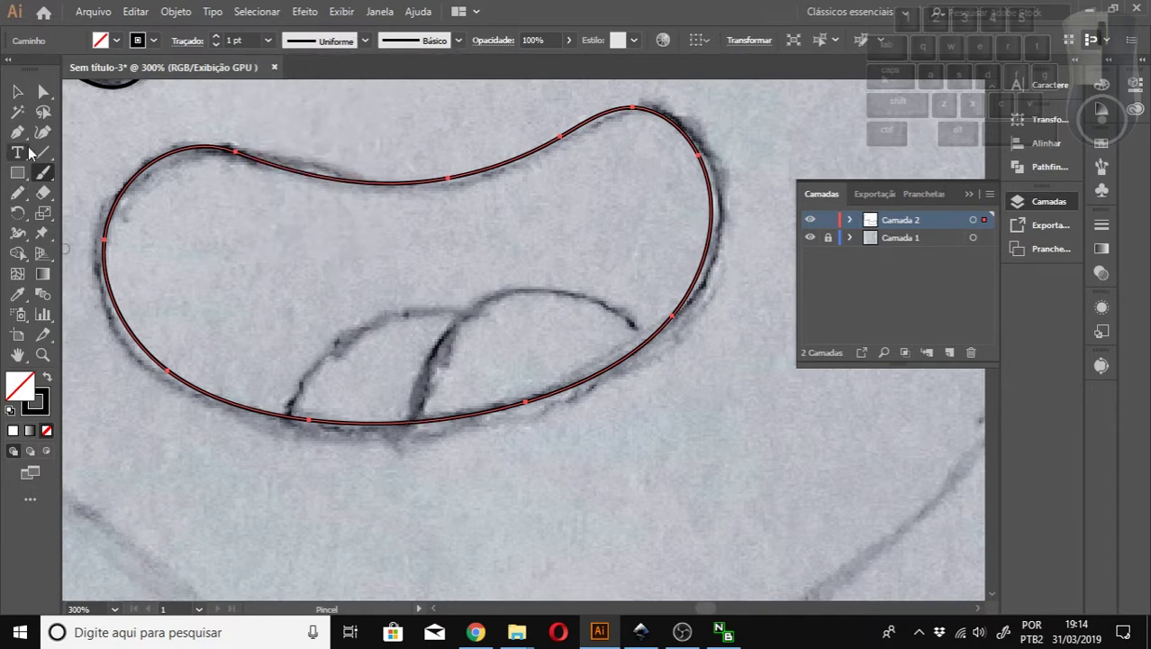
Trace the two overlapping curves inside the mouth with the Pencil tool, undoing the false starts on the right one.
left_click(18, 193)
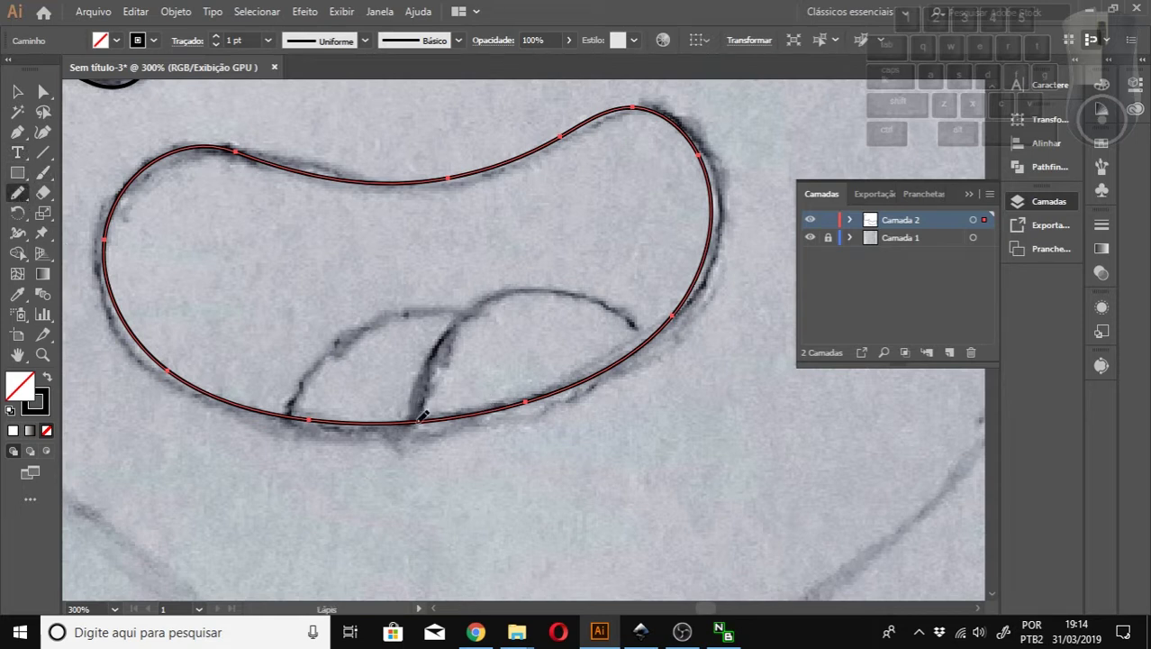
left_click_drag(419, 418, 456, 311)
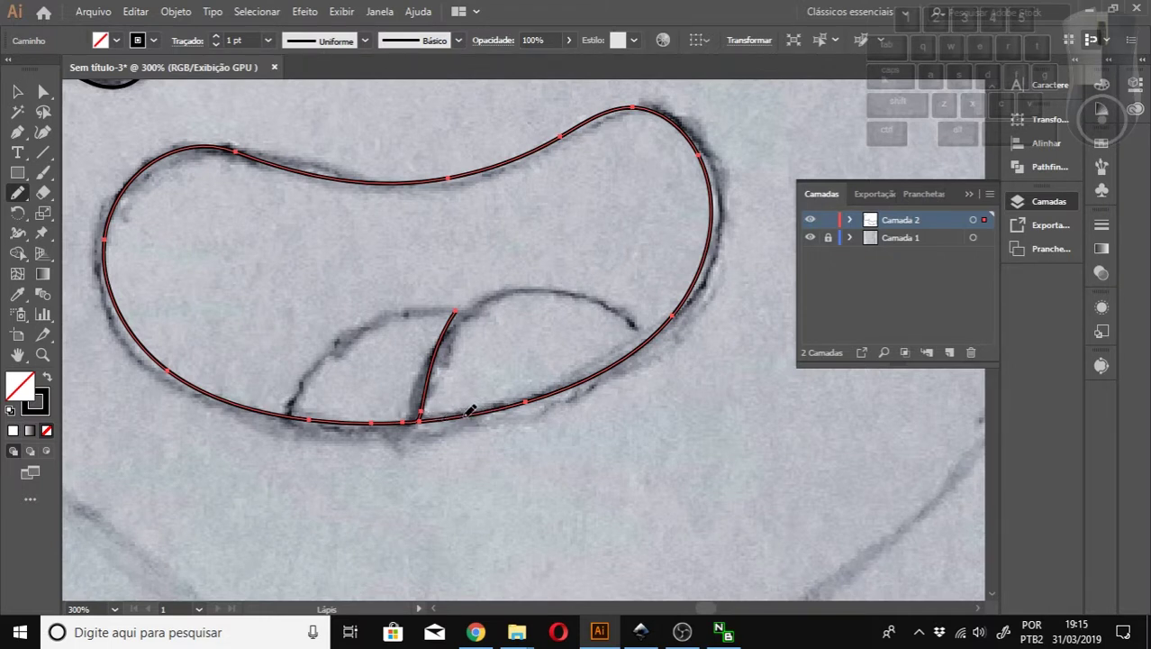
key("ctrl+z")
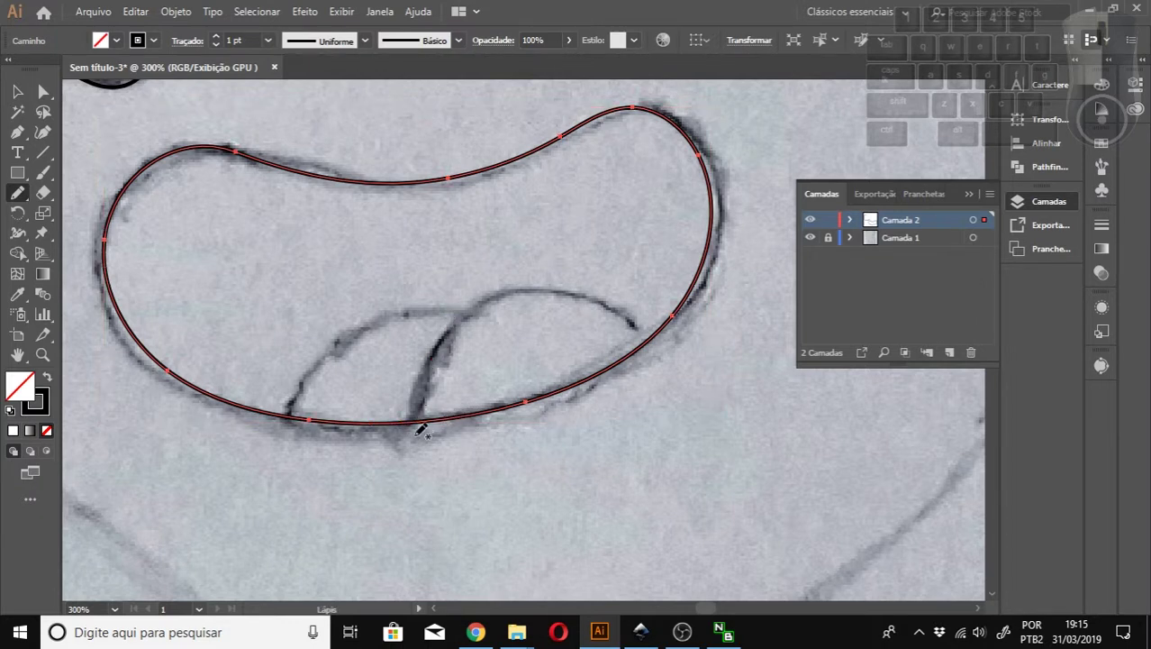
left_click_drag(417, 425, 441, 336)
key("ctrl+z")
mouse_move(420, 407)
left_mouse_down()
mouse_move(454, 331)
mouse_move(478, 308)
mouse_move(538, 296)
mouse_move(657, 337)
left_mouse_up()
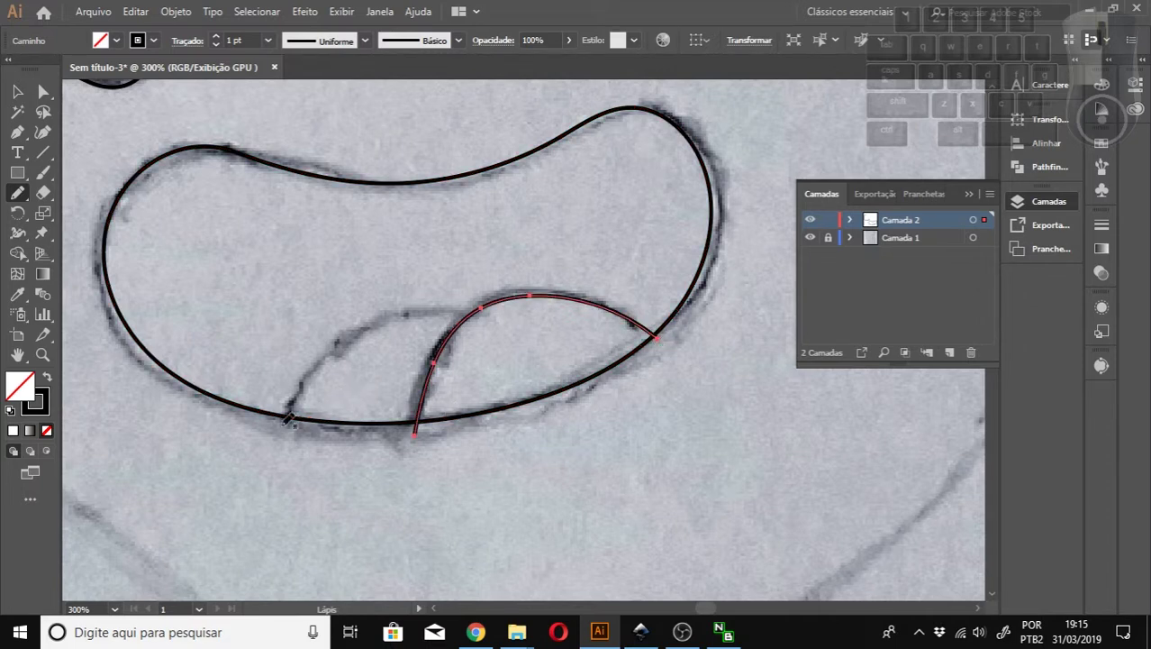
mouse_move(287, 423)
left_mouse_down()
mouse_move(315, 360)
mouse_move(385, 323)
mouse_move(449, 309)
mouse_move(489, 321)
left_mouse_up()
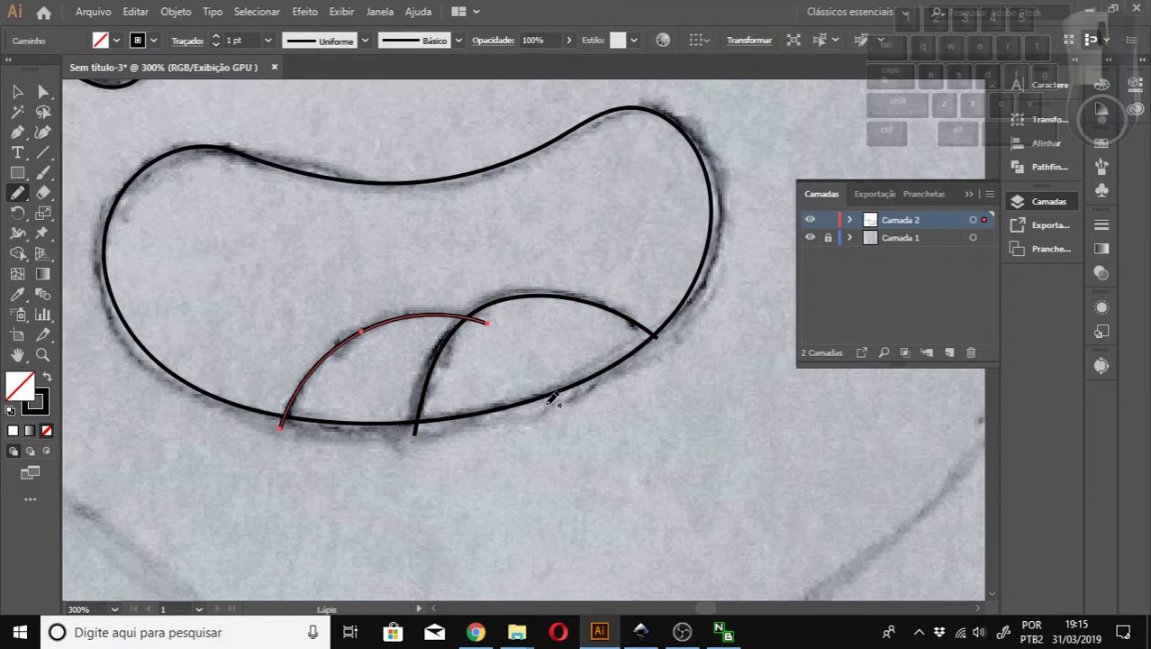
Undo the left inner mouth curve, try it again with the Paintbrush tool and undo that stroke.
left_click(42, 172)
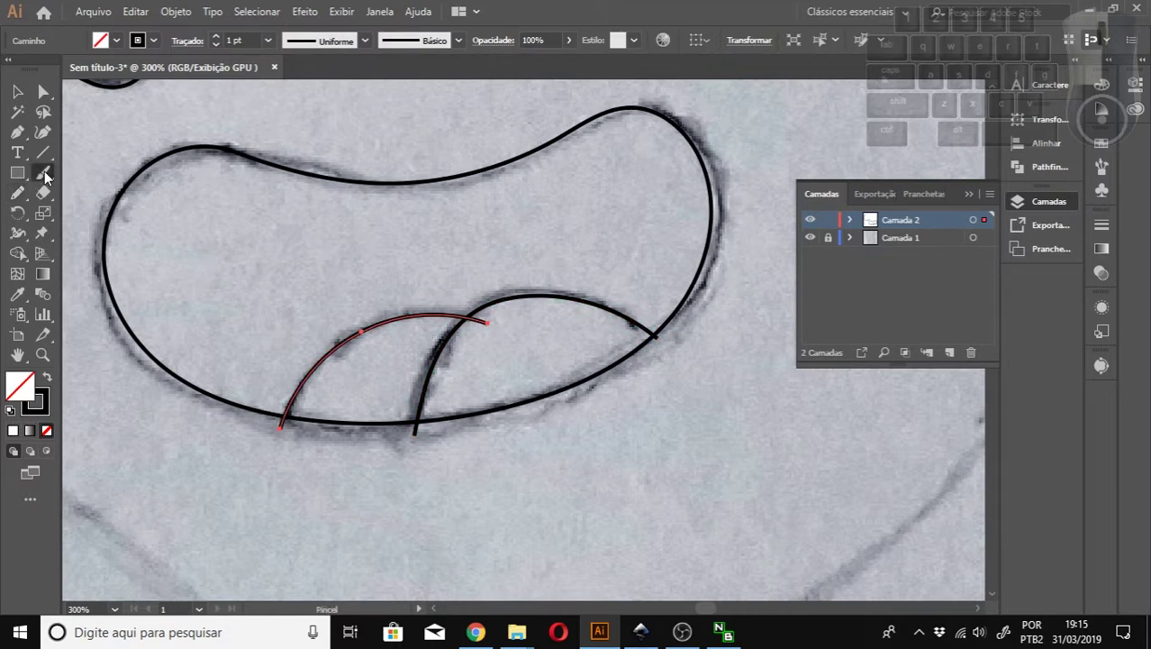
key("ctrl+z")
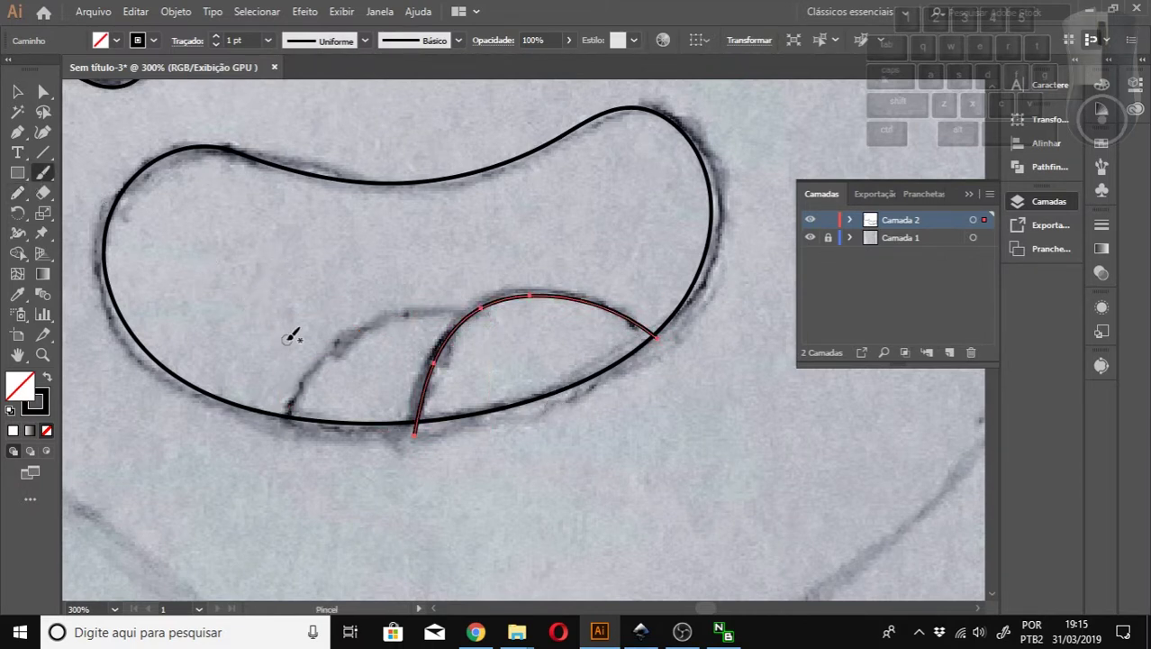
mouse_move(288, 413)
left_mouse_down()
mouse_move(331, 352)
mouse_move(378, 322)
mouse_move(486, 321)
left_mouse_up()
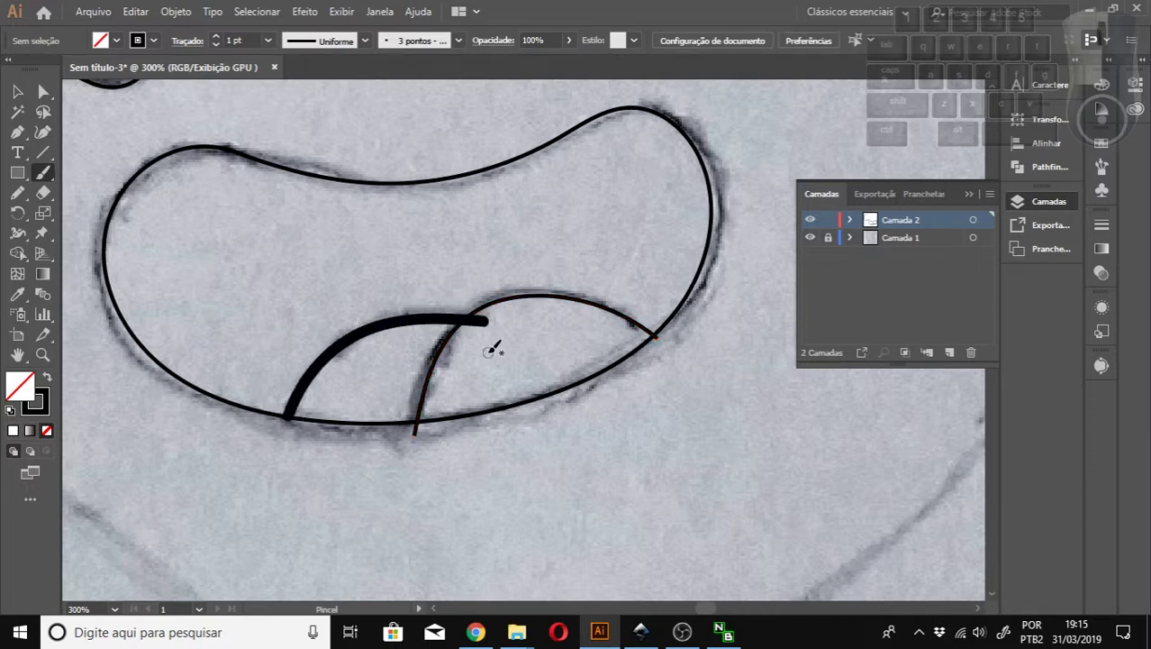
key("ctrl+z")
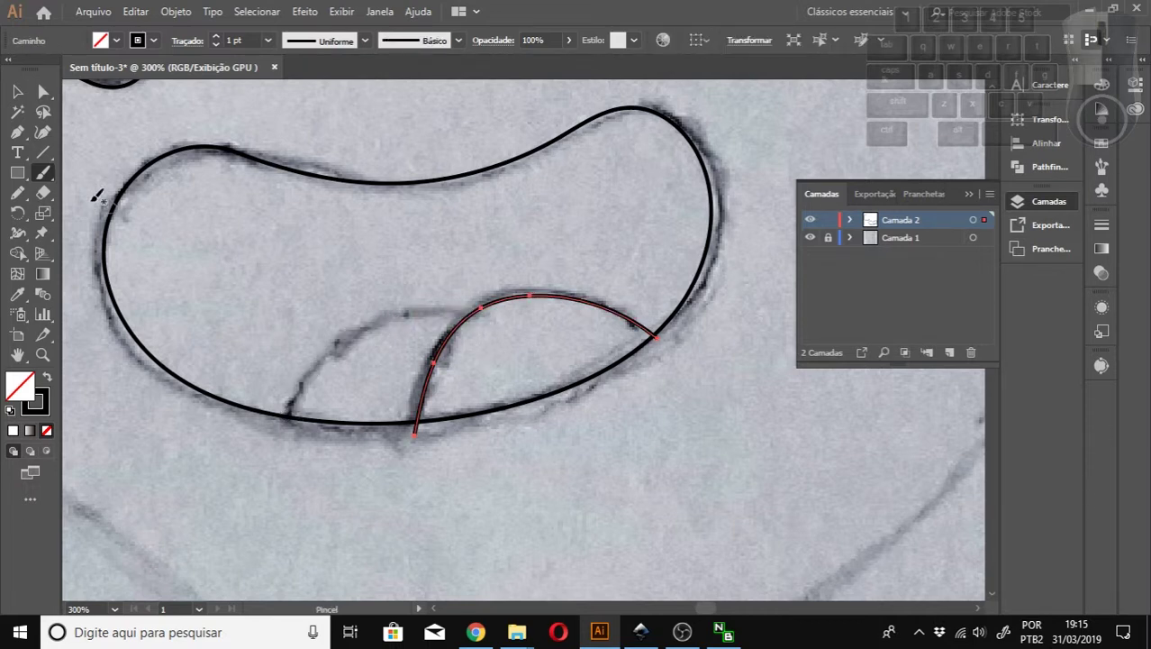
Set the Paintbrush tool's distance for editing selected paths to 5 pixels.
double_click(40, 175)
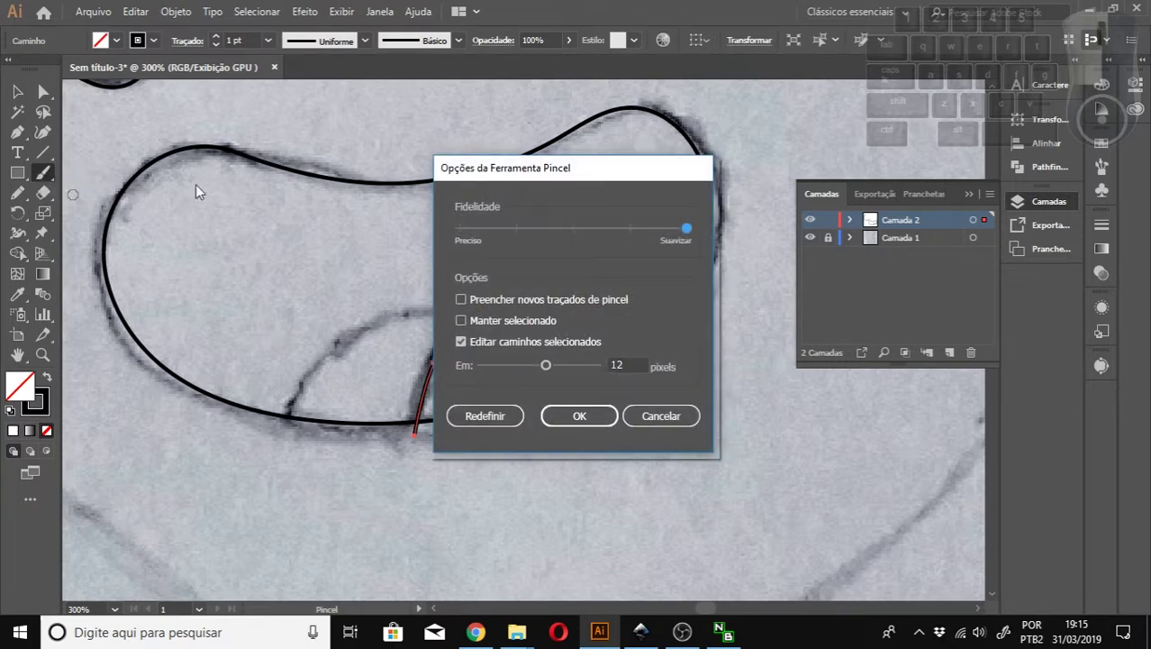
left_click_drag(542, 371, 504, 376)
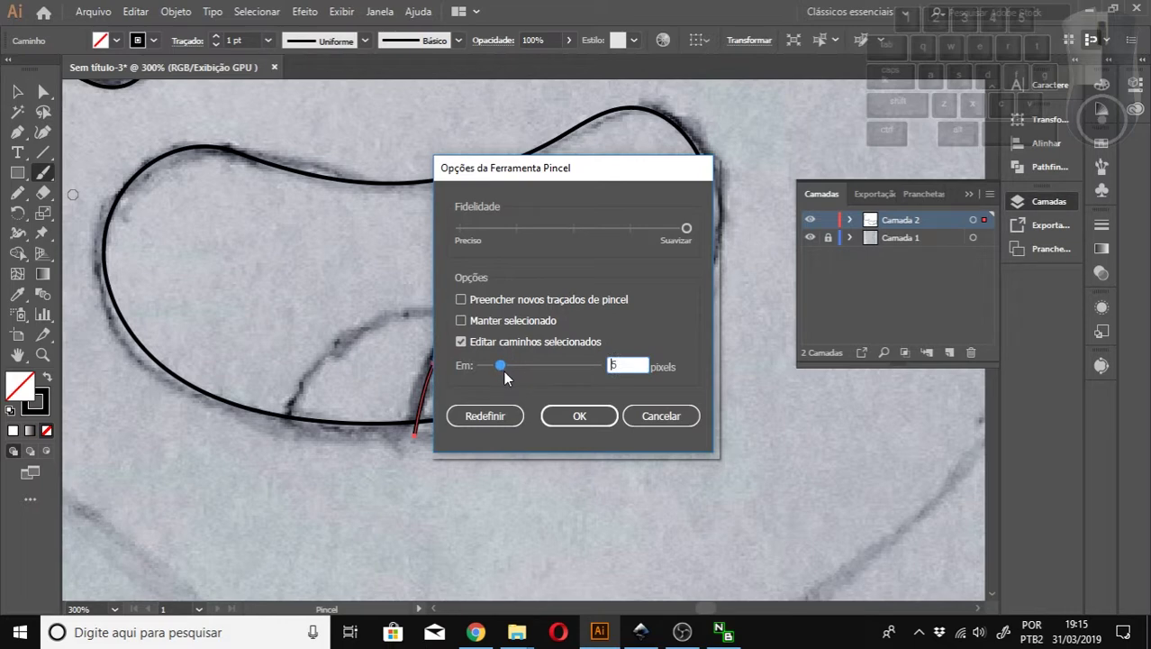
left_click(551, 415)
Try painting the left inner mouth curve with the Paintbrush, and undo back to the mouth outline without either inner curve.
left_click_drag(286, 415, 376, 326)
key("ctrl+z")
key("ctrl+z")
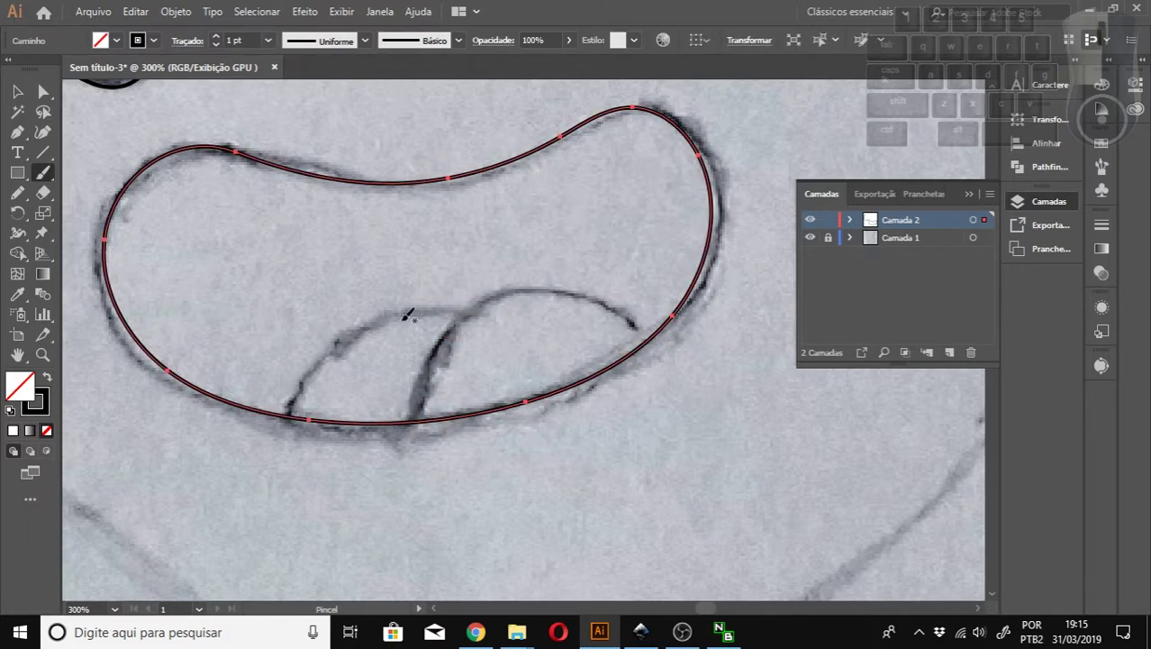
Set the size of the "3 pontos - Arredondado" calligraphic brush to 1 pt, keeping the existing strokes unchanged.
left_click(1101, 166)
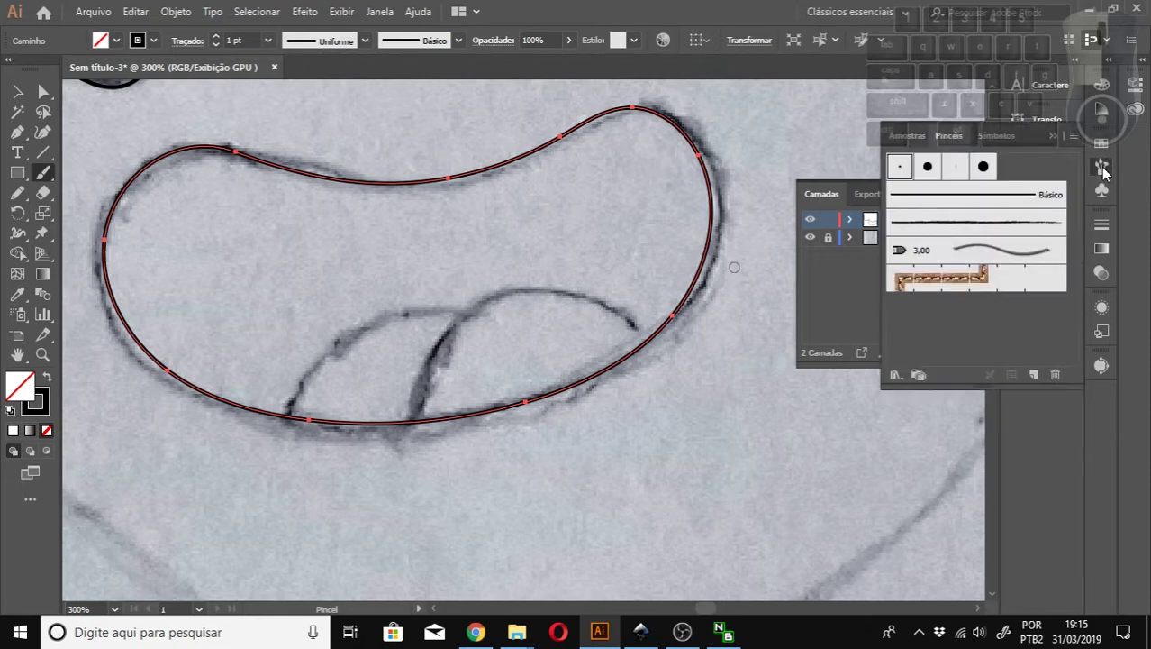
double_click(899, 168)
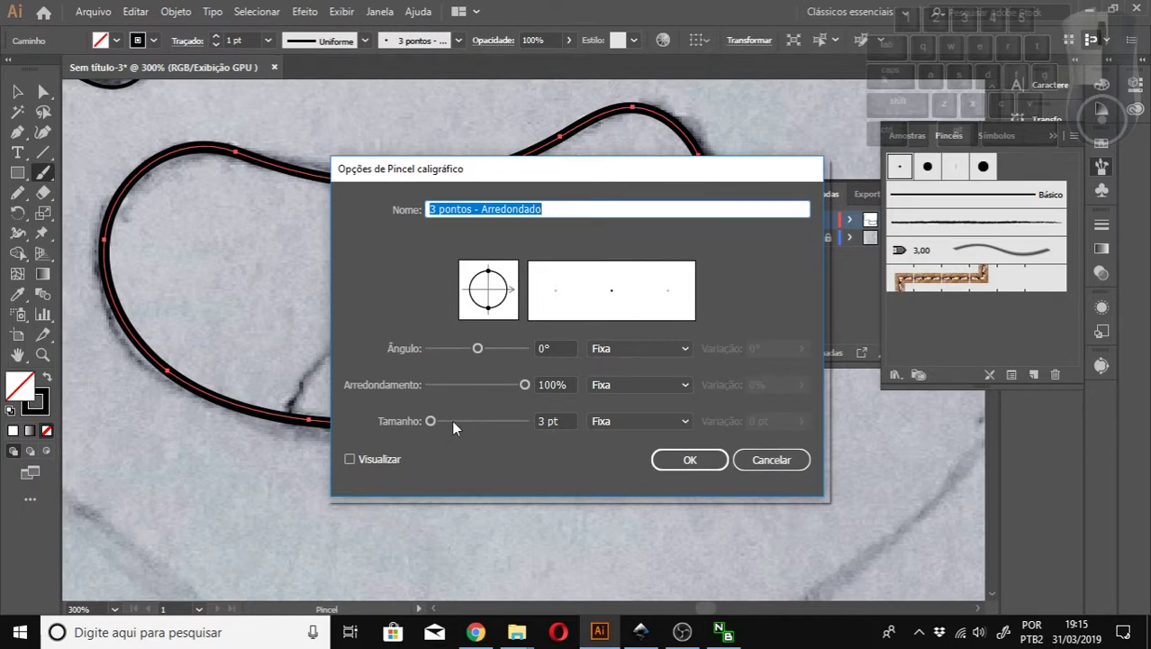
left_click_drag(431, 420, 428, 420)
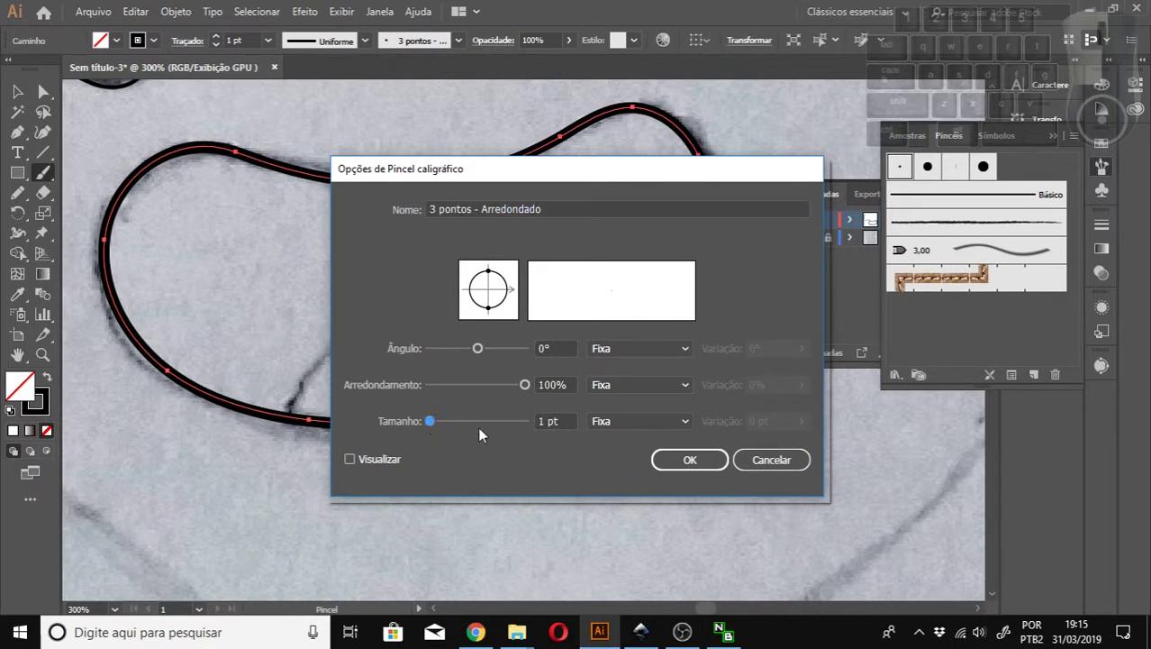
left_click(698, 461)
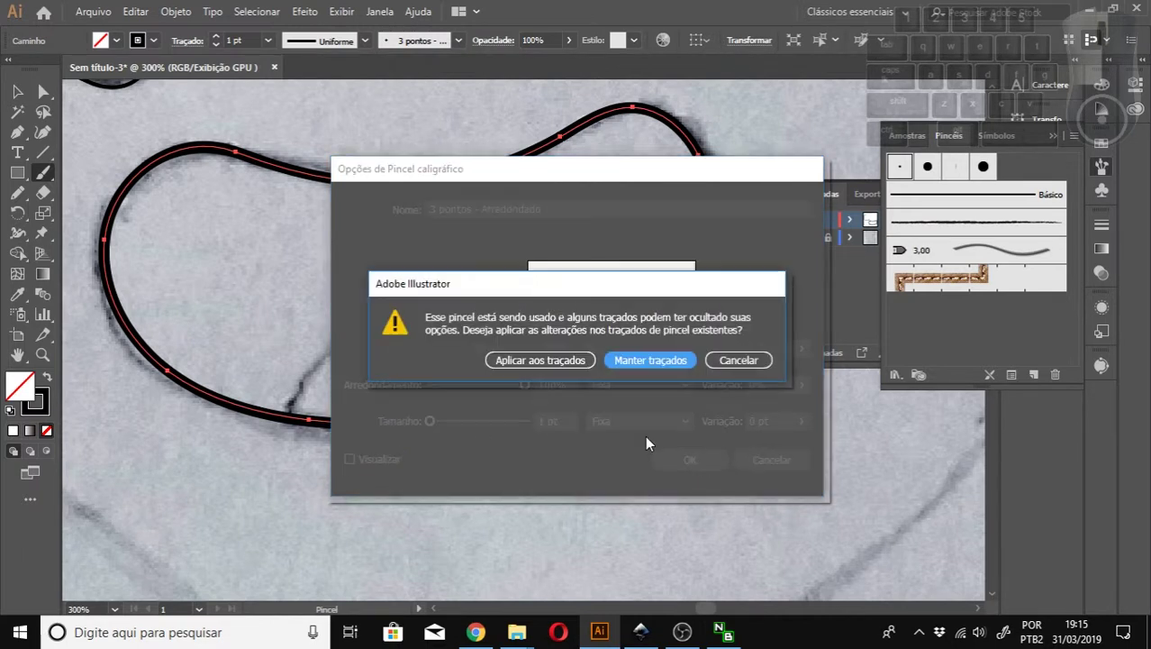
left_click(650, 359)
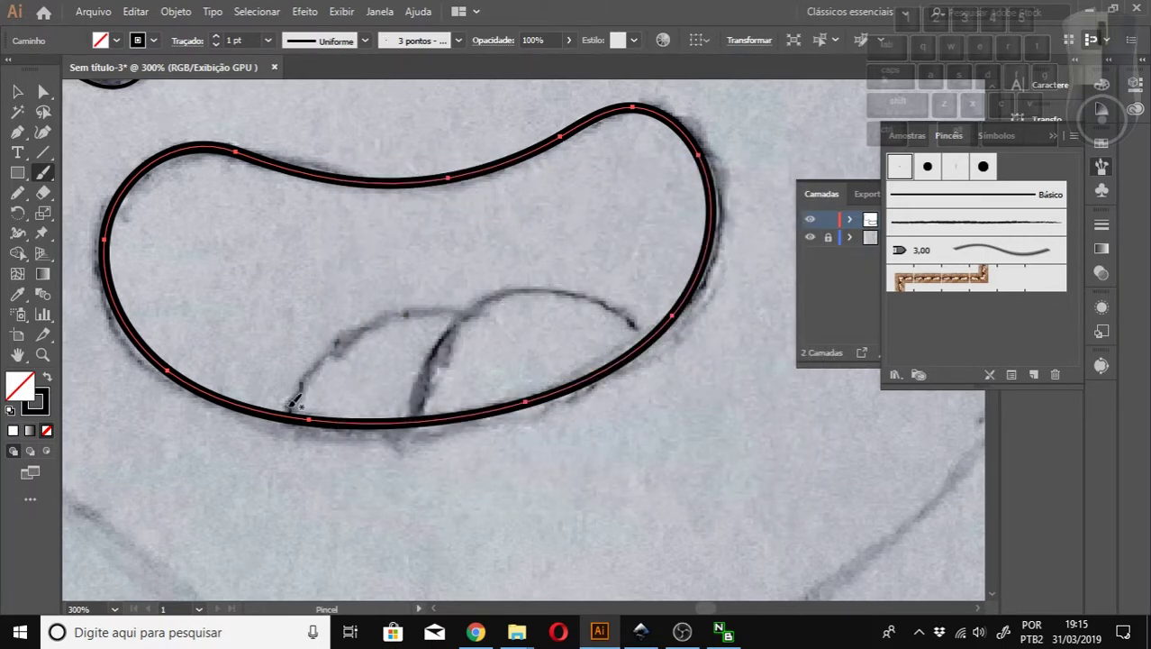
Undo a test stroke for the left inner mouth curve, and reapply the 1 pt round brush to the mouth outline.
left_click_drag(419, 311, 467, 309)
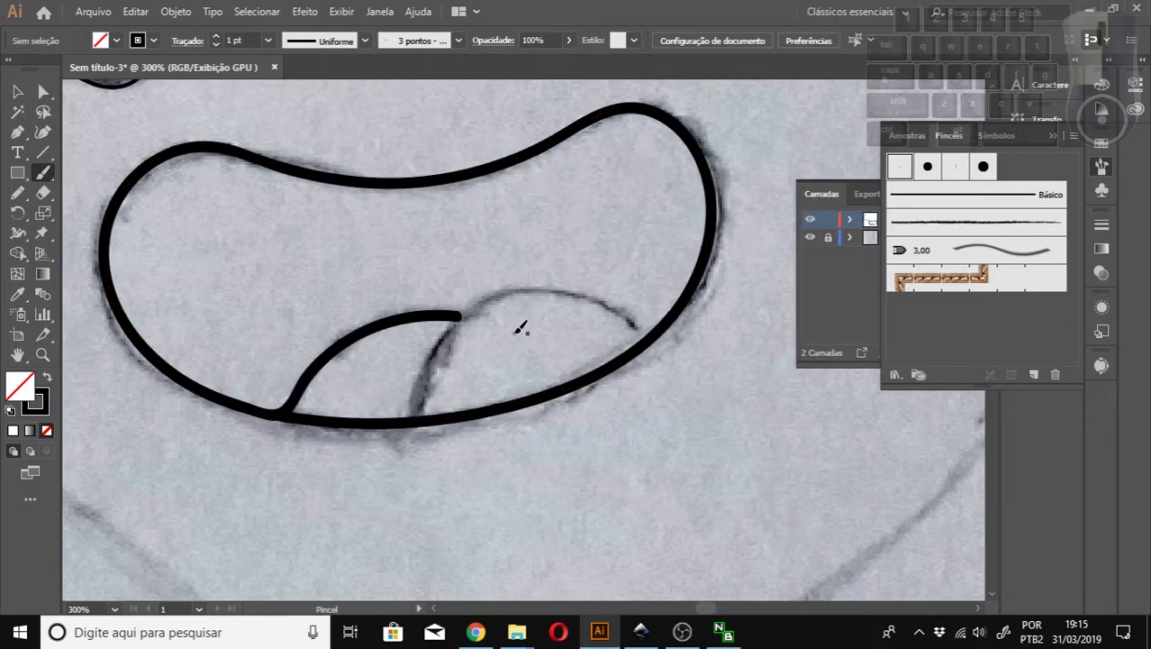
key("ctrl+z")
left_click(18, 91)
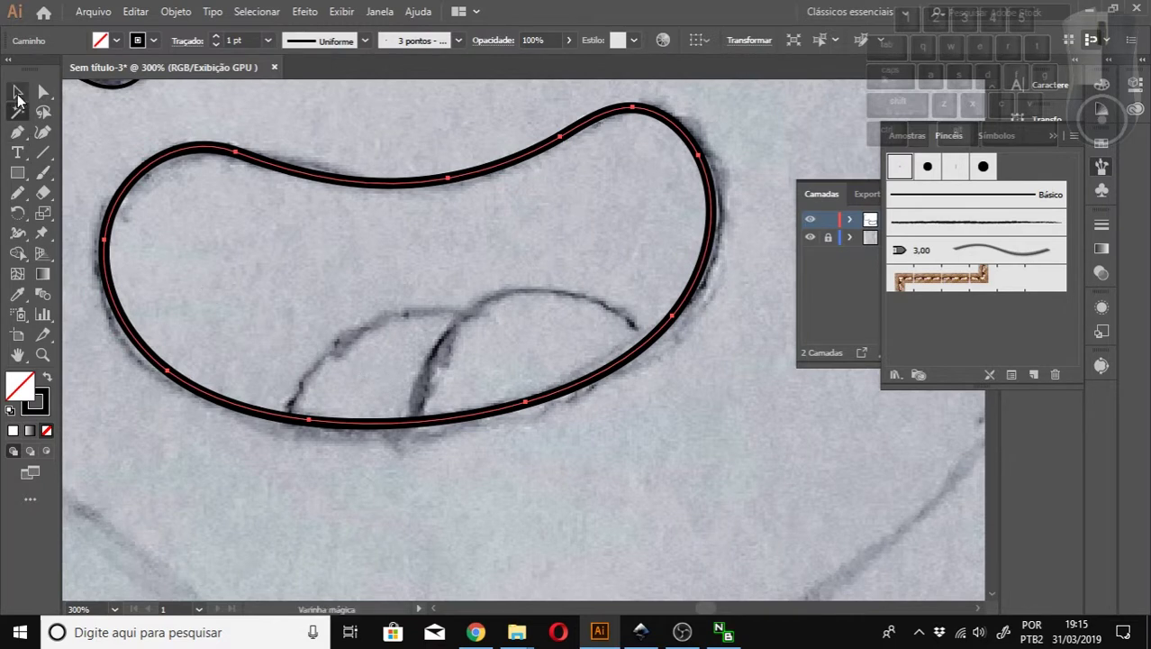
left_click(286, 443)
left_click(289, 421)
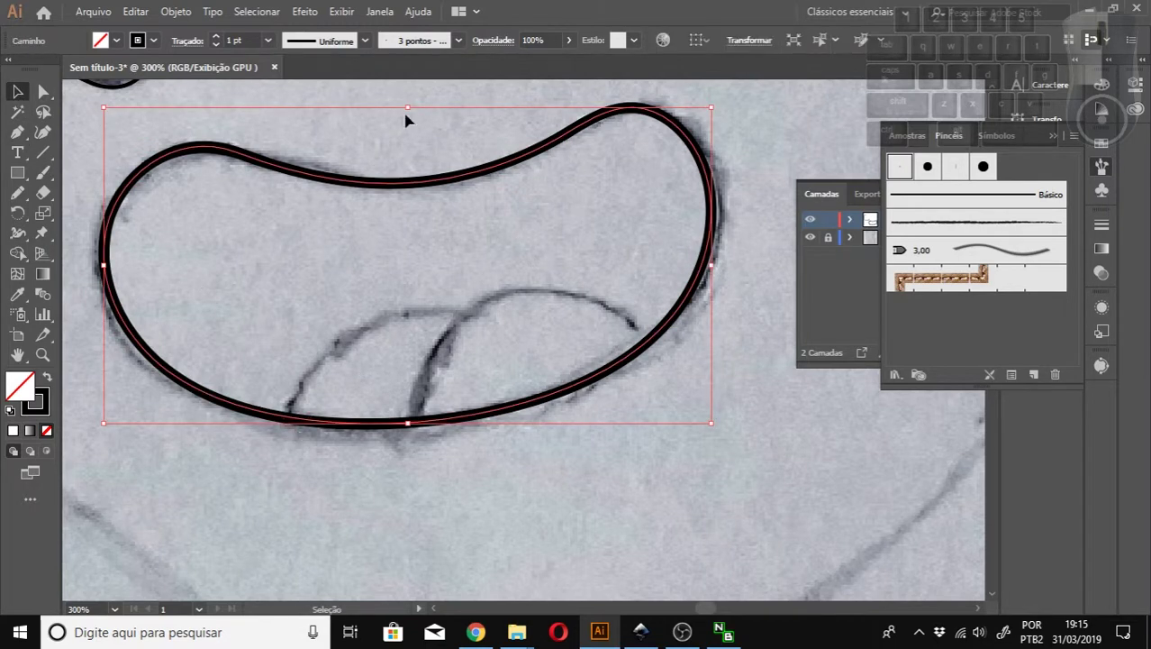
left_click(904, 167)
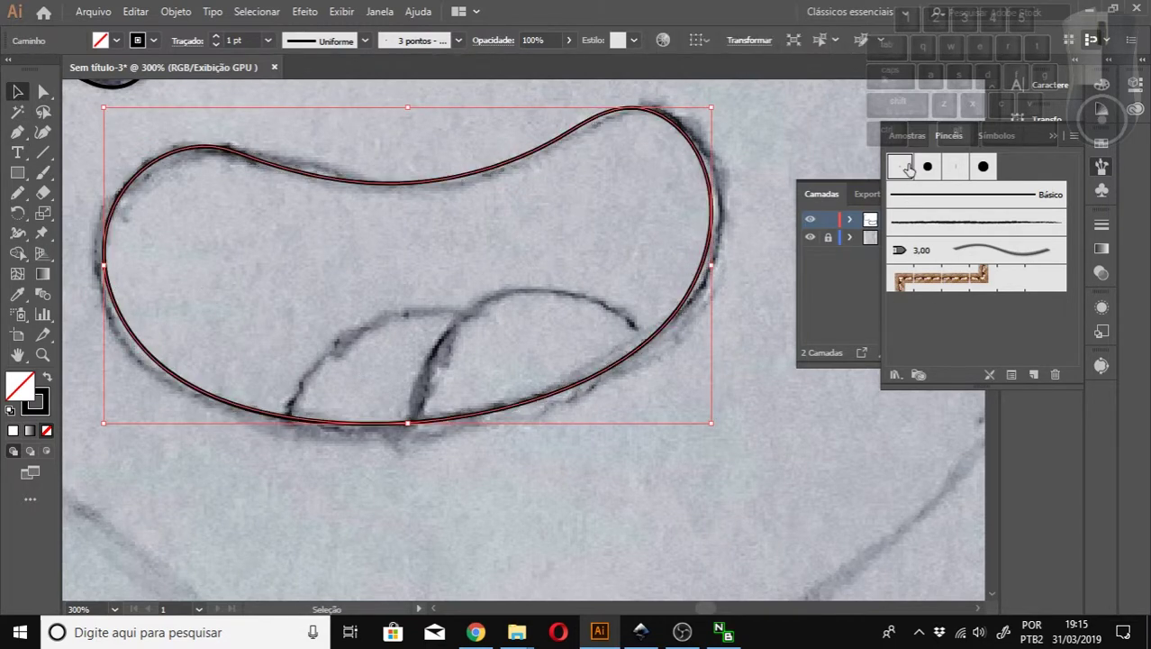
left_click(417, 492)
Paint the left inner mouth curve using the Paintbrush with the 1 pt round brush, undoing the first stroke and redrawing it.
key("b")
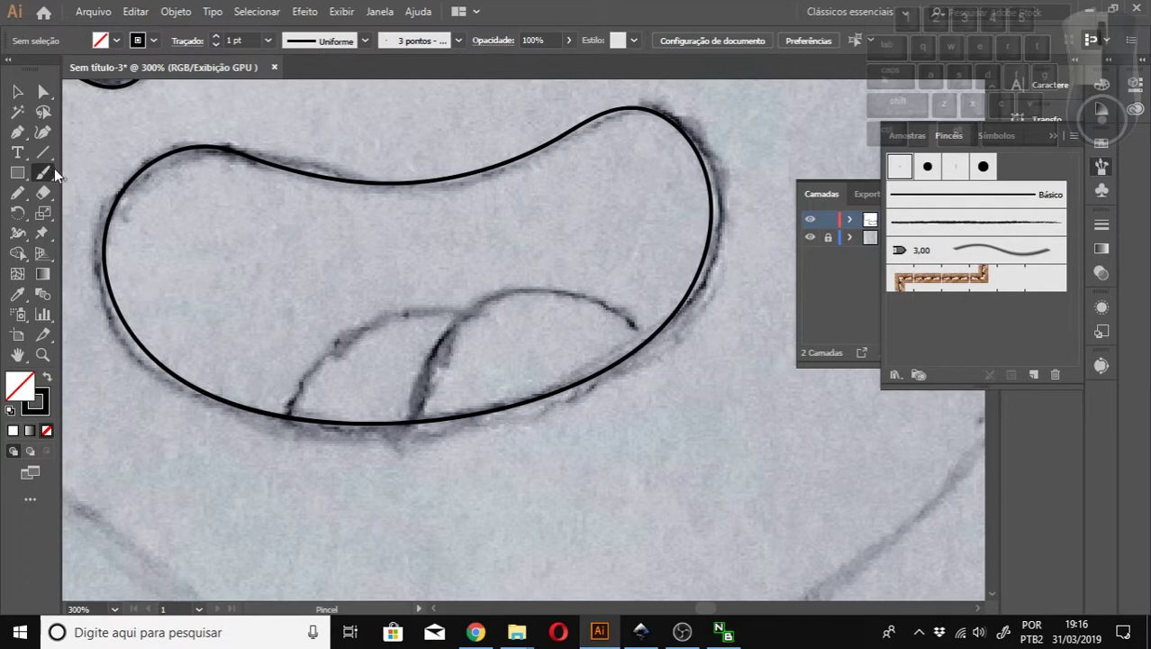
double_click(901, 168)
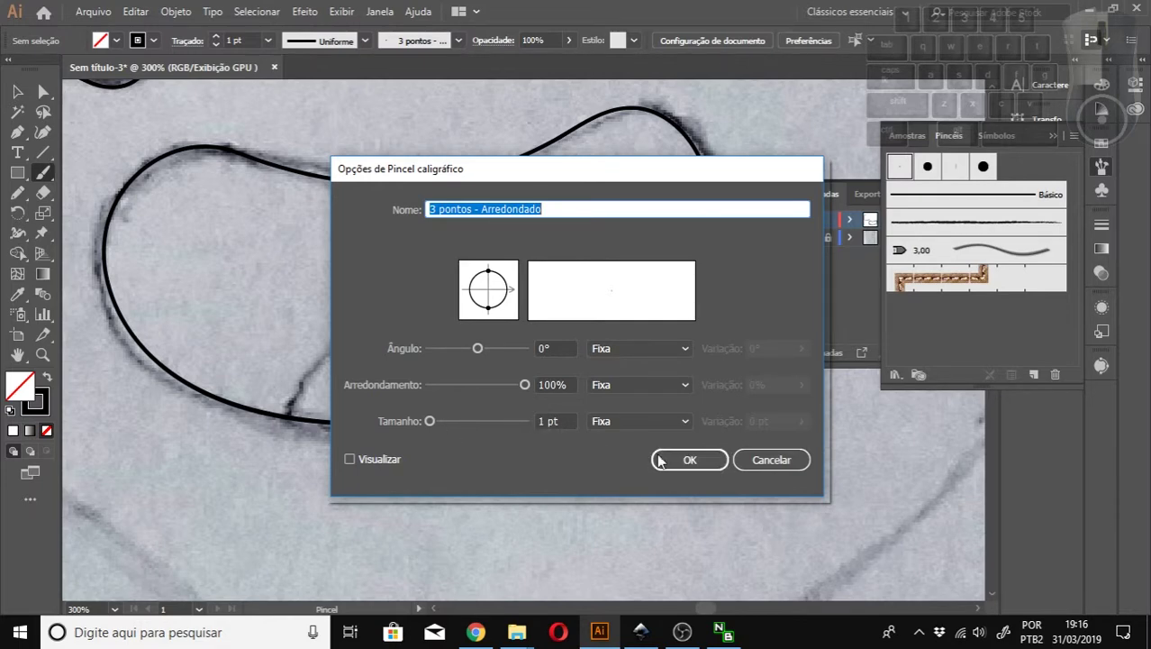
left_click(690, 460)
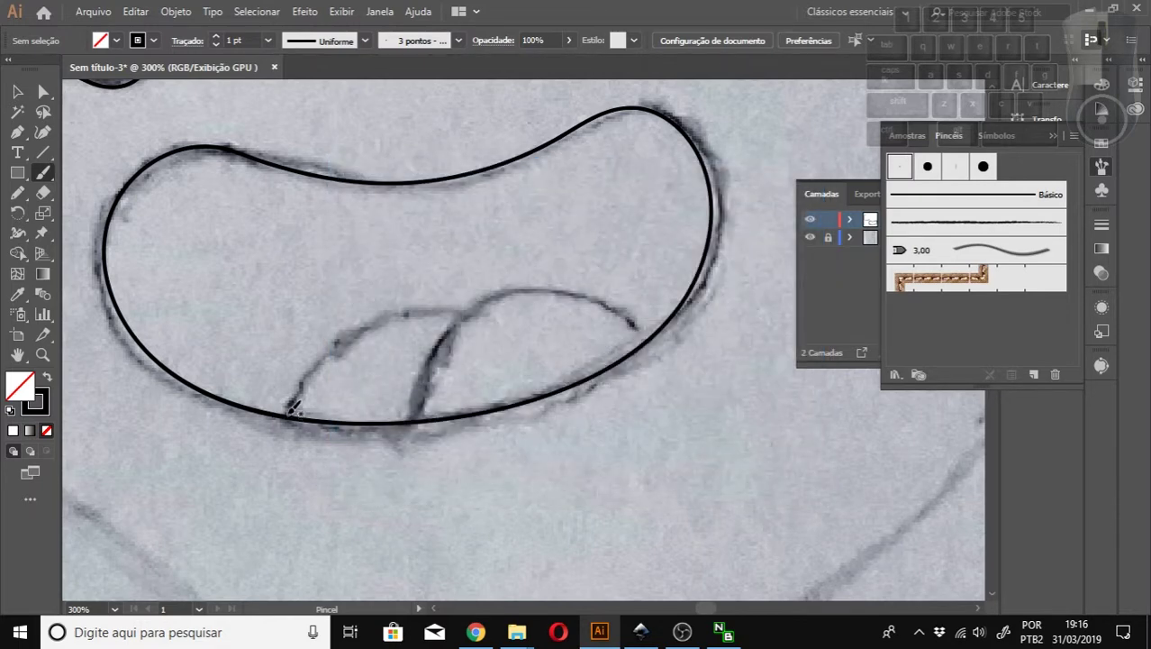
mouse_move(290, 417)
left_mouse_down()
mouse_move(333, 355)
mouse_move(372, 330)
mouse_move(478, 312)
left_mouse_up()
key("ctrl+z")
mouse_move(290, 414)
left_mouse_down()
mouse_move(340, 336)
mouse_move(425, 301)
mouse_move(479, 311)
left_mouse_up()
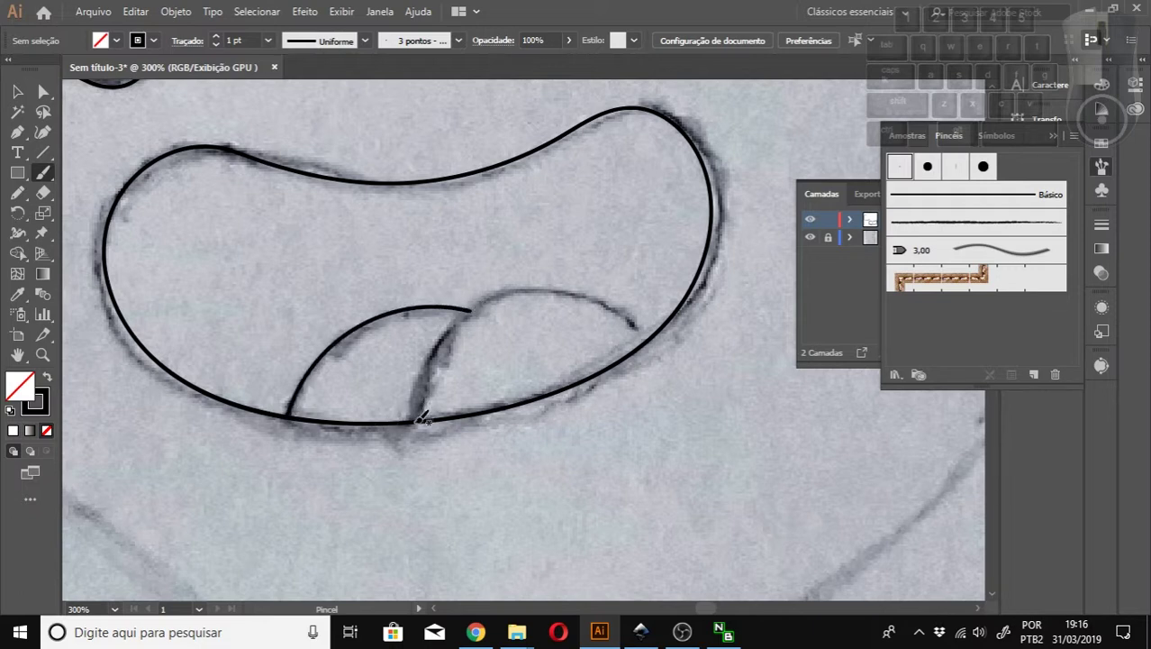
Try painting the right inner mouth curve with the Paintbrush, undo both strokes, and confirm the tool options unchanged.
mouse_move(415, 418)
left_mouse_down()
mouse_move(471, 315)
mouse_move(510, 294)
mouse_move(557, 294)
left_mouse_up()
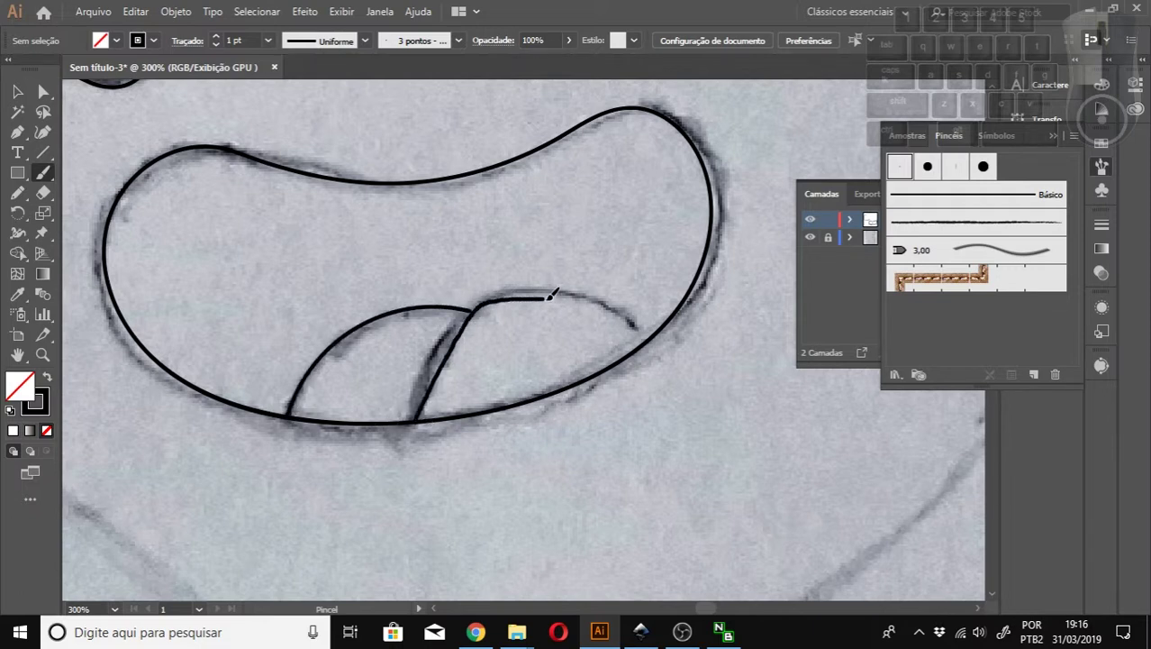
key("ctrl+z")
mouse_move(421, 418)
left_mouse_down()
mouse_move(478, 310)
mouse_move(516, 291)
mouse_move(580, 295)
mouse_move(643, 330)
left_mouse_up()
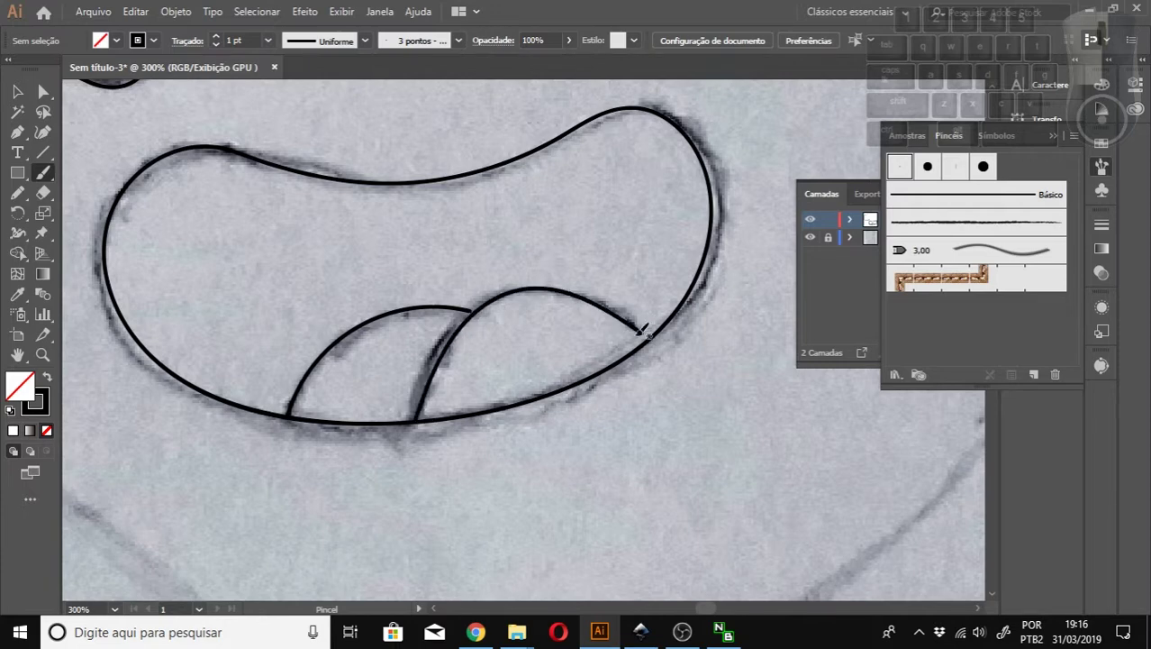
key("ctrl+z")
double_click(43, 173)
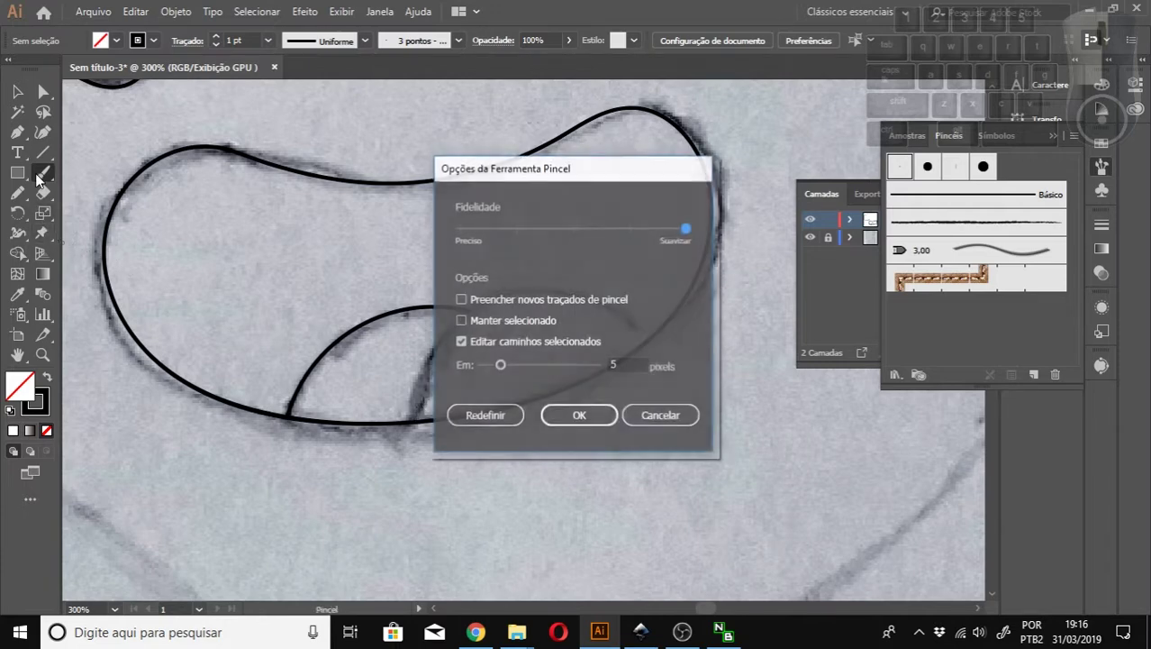
left_click(591, 417)
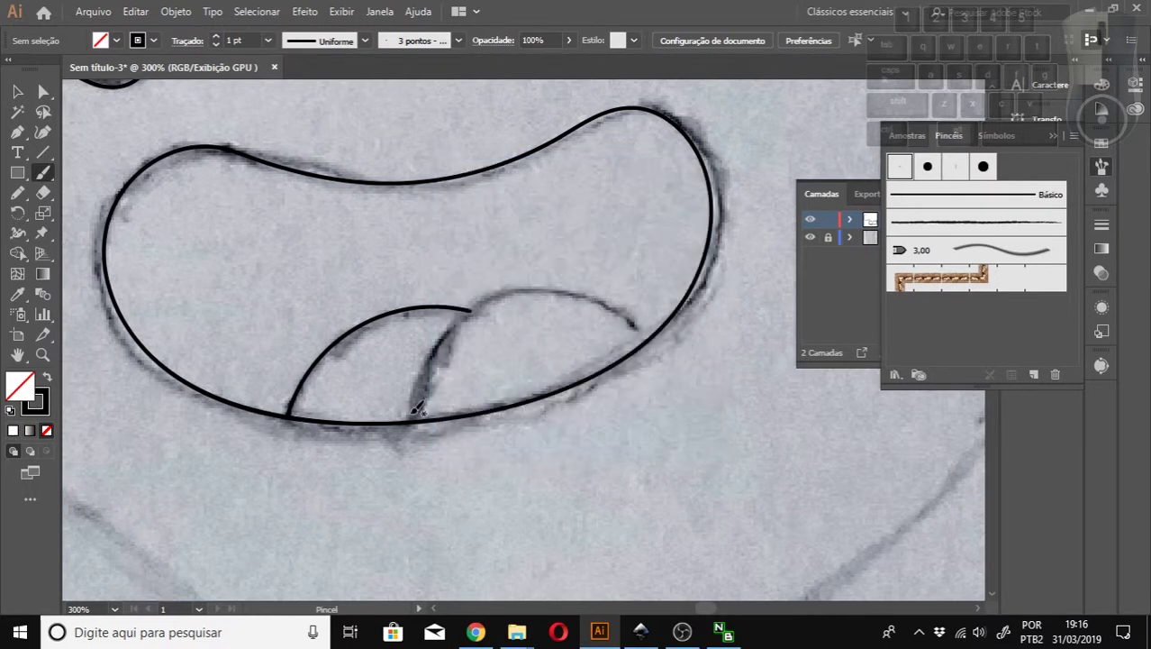
Paint the right inner mouth curve as an arch from the mouth's lower edge to its right side, undoing one false start.
mouse_move(435, 382)
left_mouse_down()
mouse_move(476, 311)
mouse_move(513, 288)
left_mouse_up()
key("ctrl+z")
mouse_move(462, 329)
left_mouse_down()
mouse_move(503, 300)
mouse_move(562, 295)
mouse_move(647, 339)
left_mouse_up()
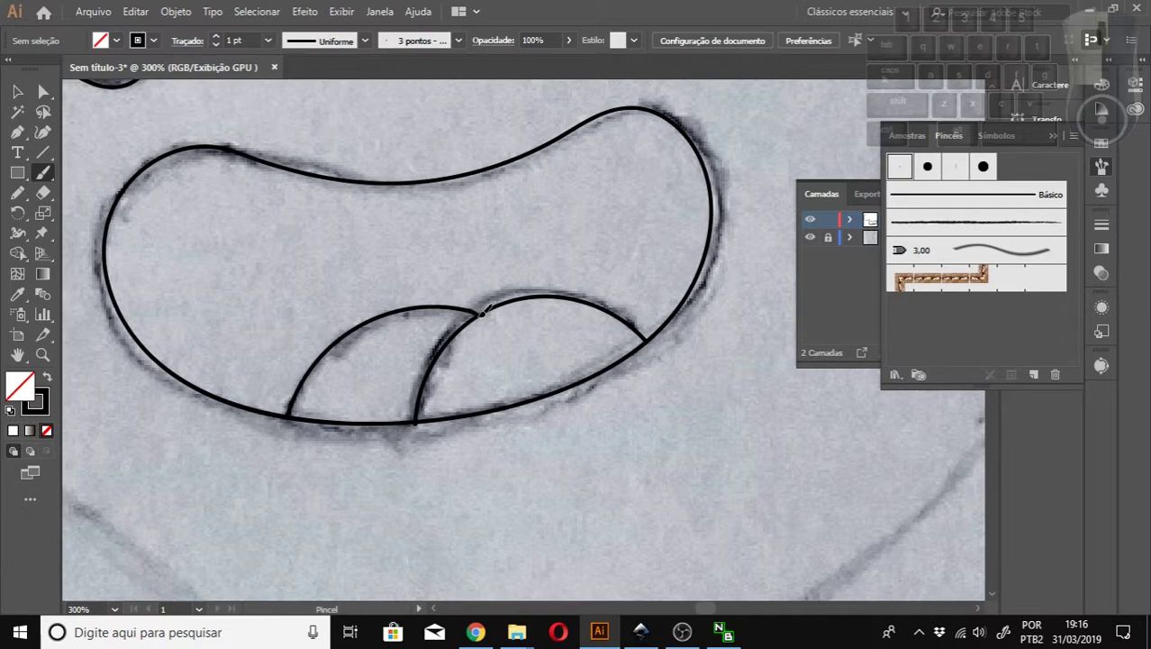
Move the right end anchor of the left inner mouth curve onto the right inner curve with the Direct Selection tool.
key("z")
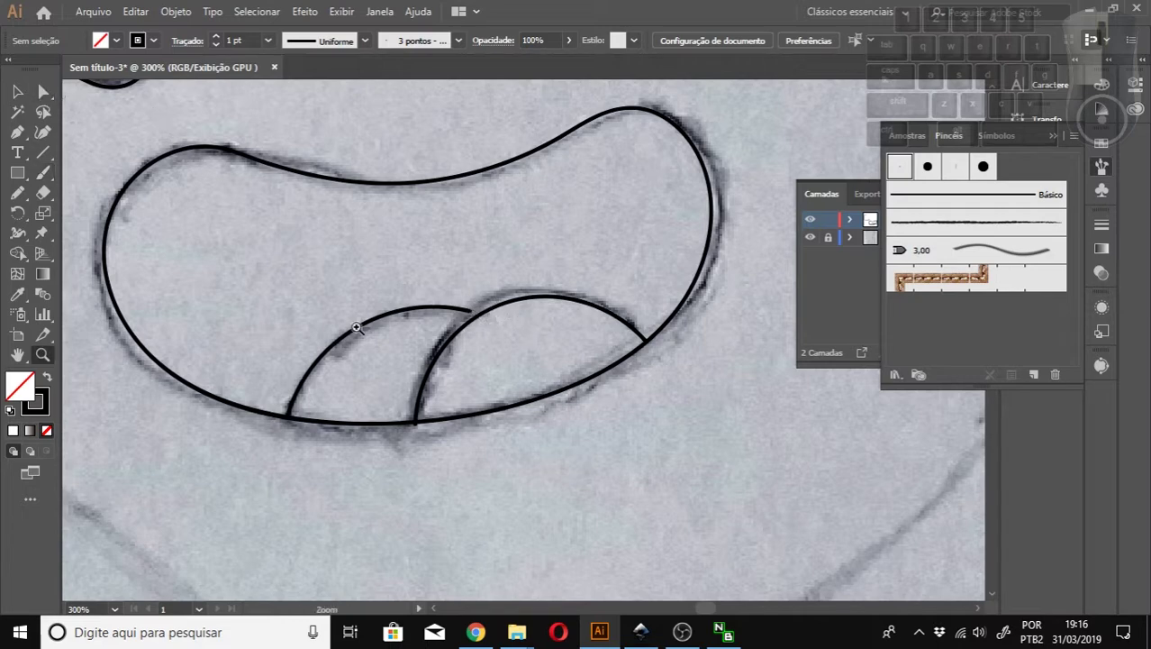
left_click(462, 334)
left_click(460, 342)
left_click(521, 383)
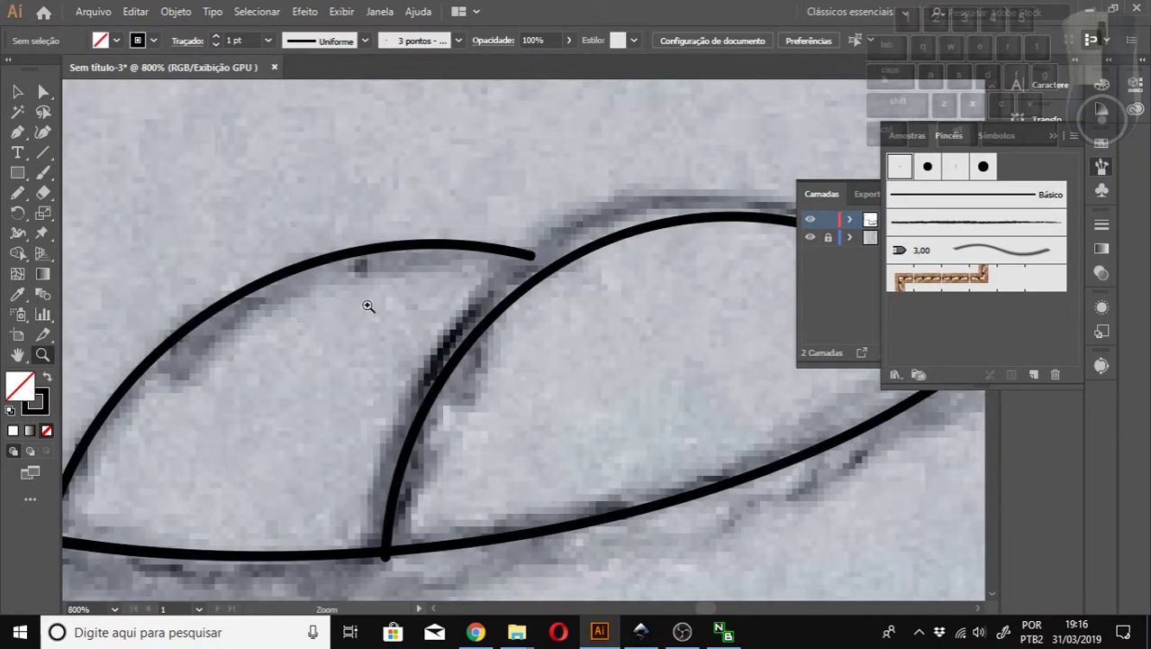
key("a")
left_click_drag(529, 255, 560, 270)
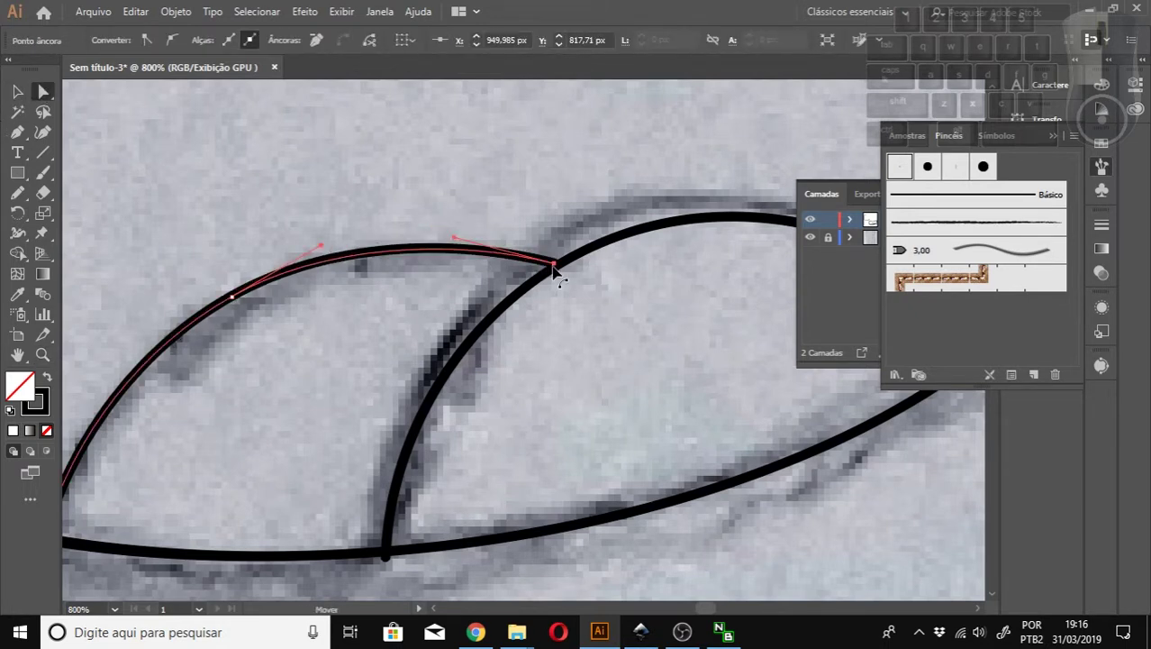
key("ctrl+shift+a")
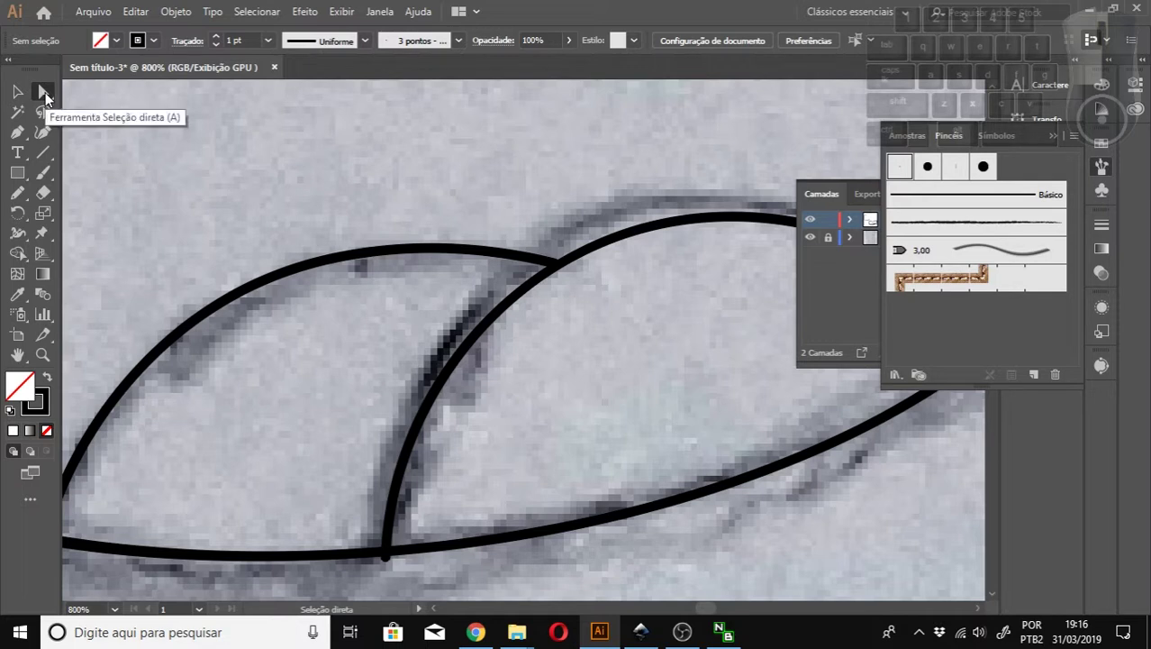
Move the lower end anchor of the right inner curve onto the mouth outline, and check where its other end joins.
scroll(428, 324, "down", 1)
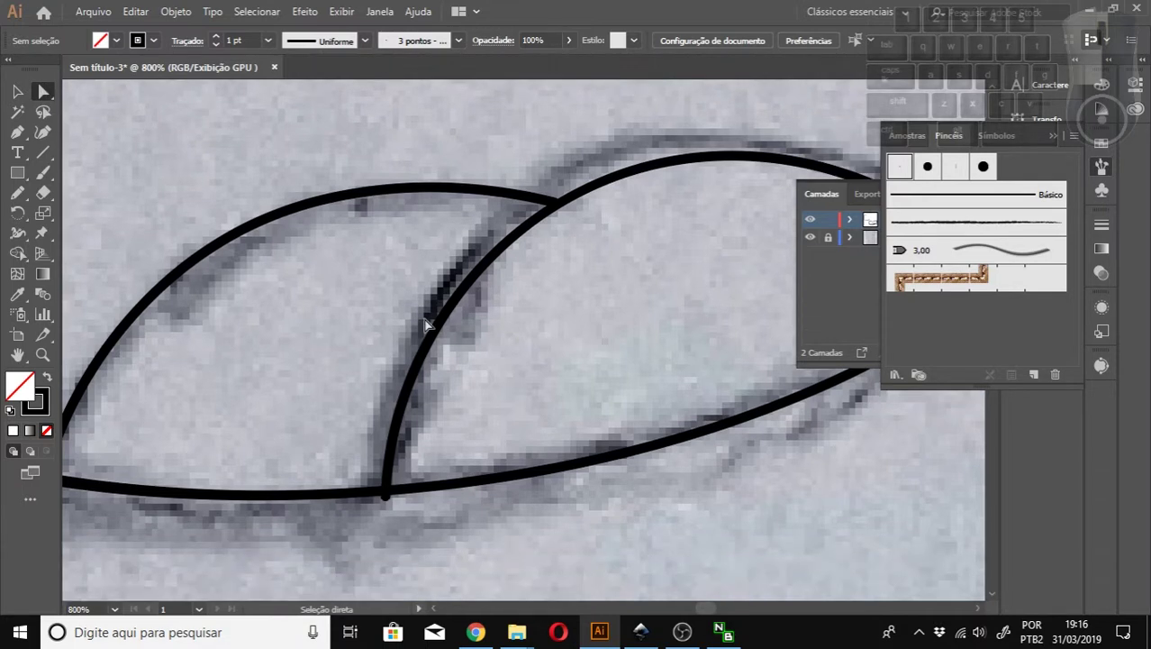
left_click(386, 492)
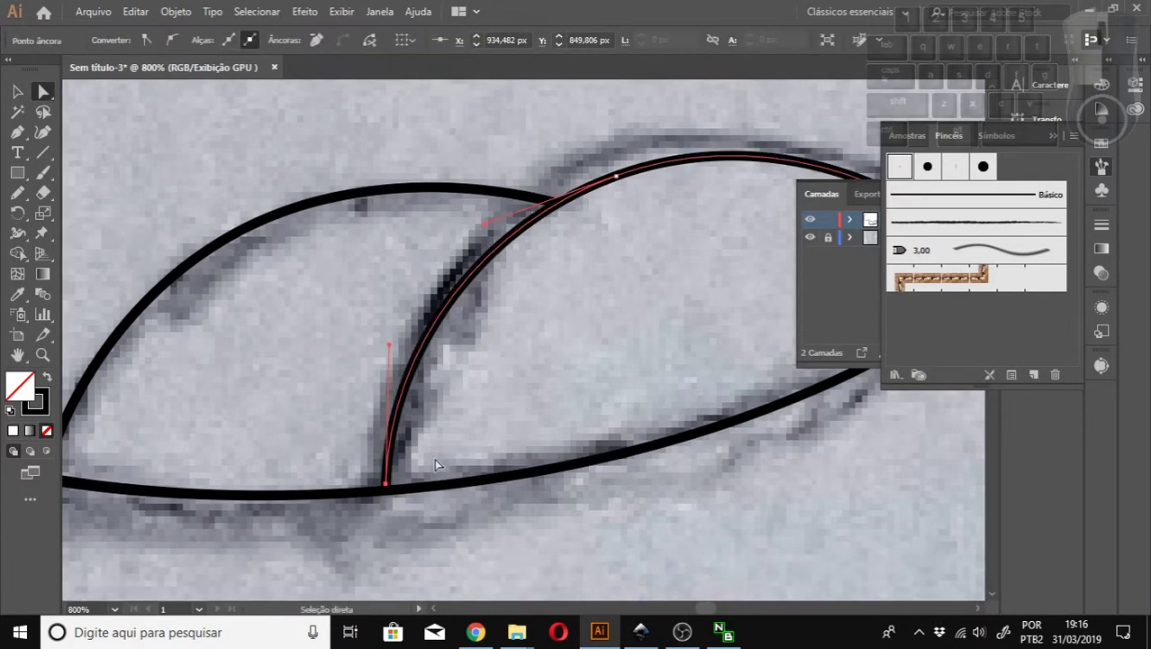
key("ctrl+shift+a")
key("z")
left_click(498, 429, "alt")
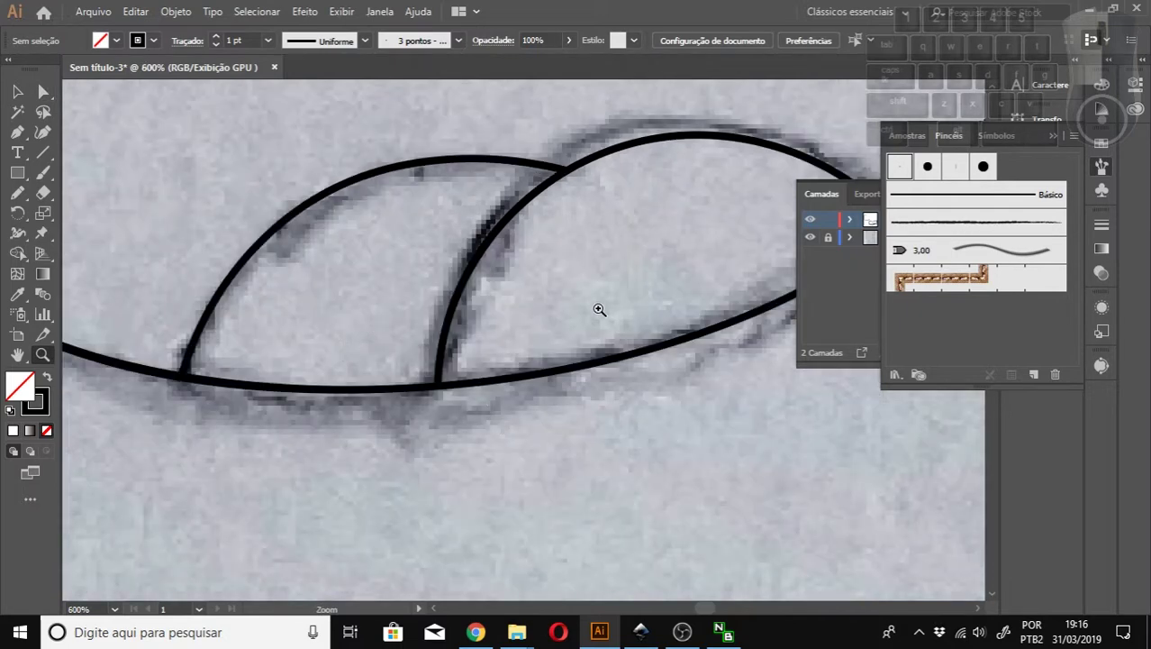
key("h")
left_click_drag(629, 275, 431, 405)
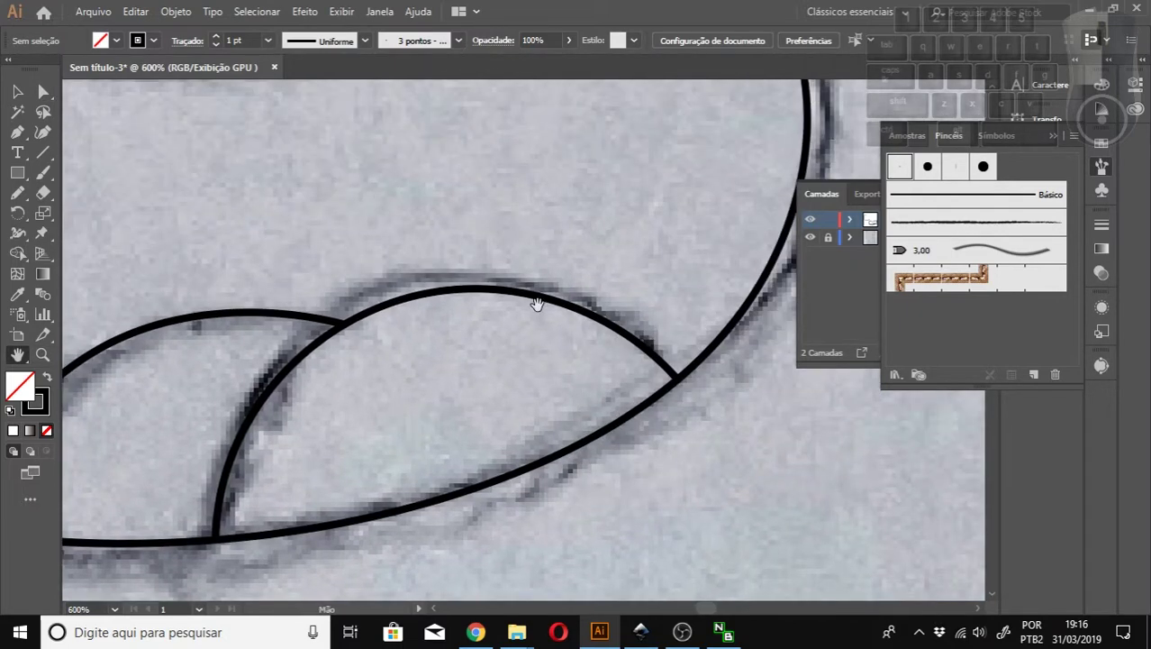
Trace the three inner ear curves with the Paintbrush: the large upper arch, the smaller arch and the lower S-shaped curve.
key("z")
left_click(586, 267, "alt")
left_click(590, 267, "alt")
left_click(590, 267, "alt")
left_click(591, 268, "alt")
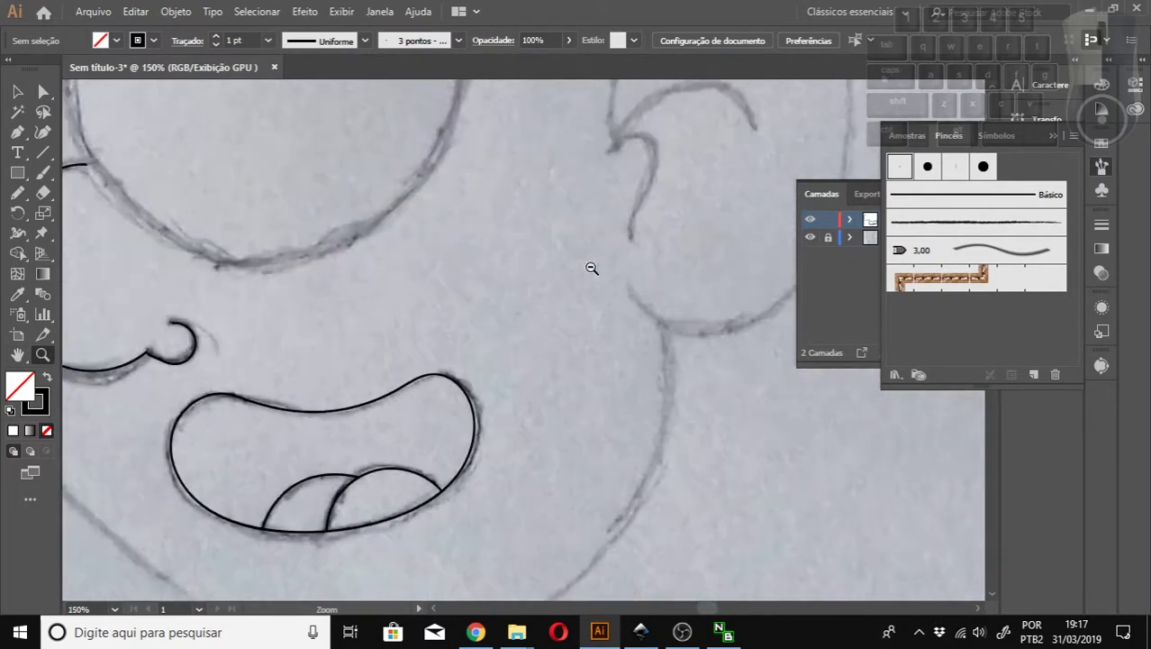
left_click(591, 268, "alt")
left_click(642, 230)
scroll(414, 345, "down", 1)
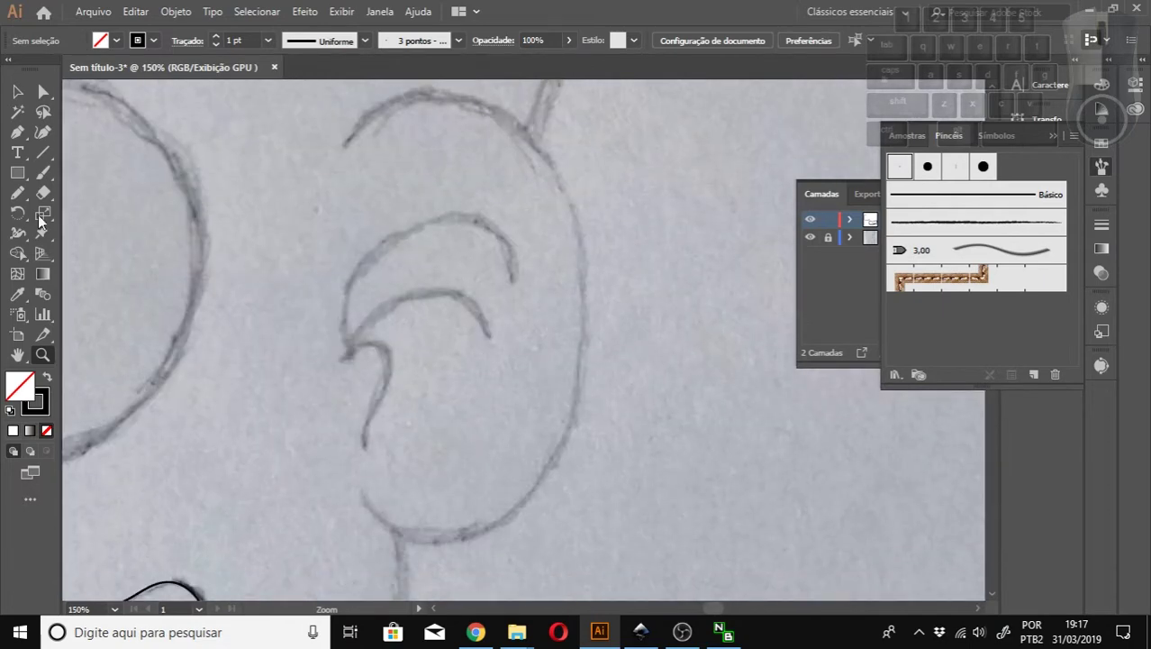
left_click(43, 154)
left_click(42, 171)
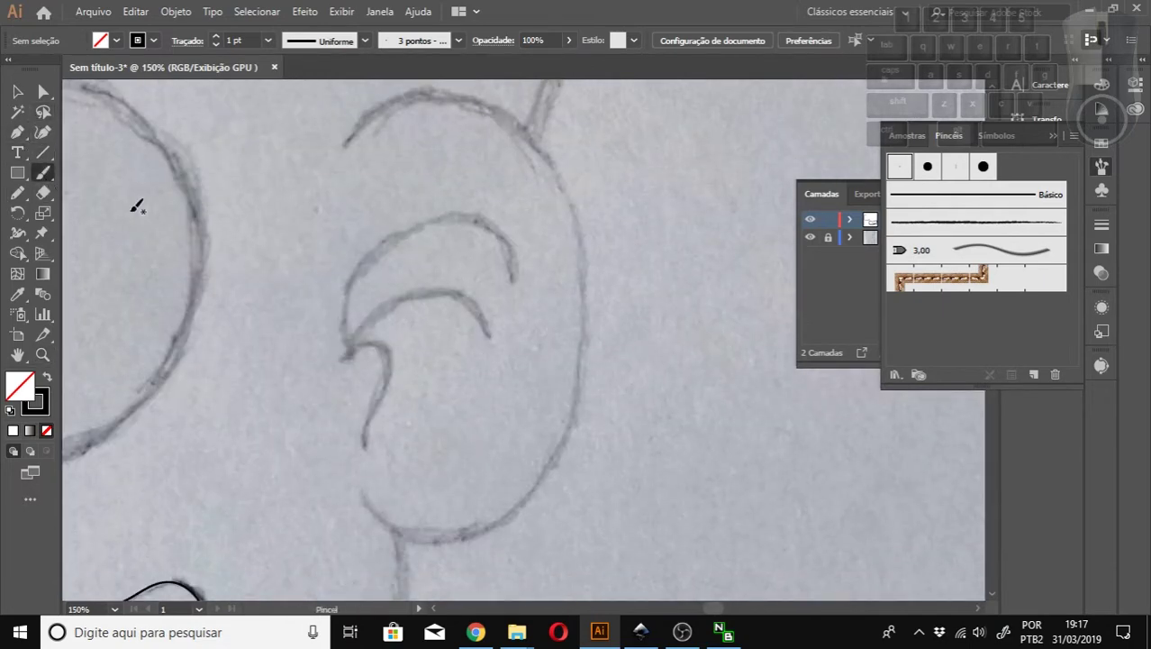
mouse_move(356, 349)
left_mouse_down()
mouse_move(376, 253)
mouse_move(428, 216)
mouse_move(485, 221)
mouse_move(514, 259)
mouse_move(507, 285)
left_mouse_up()
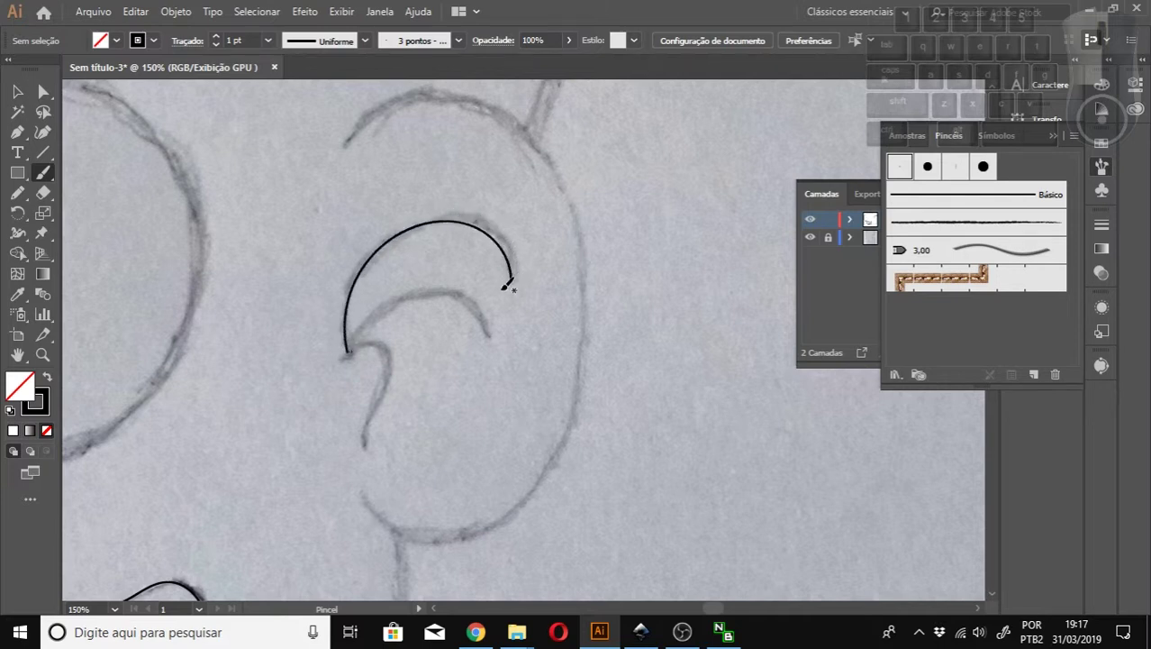
mouse_move(347, 352)
left_mouse_down()
mouse_move(372, 310)
mouse_move(404, 291)
mouse_move(455, 291)
mouse_move(488, 335)
left_mouse_up()
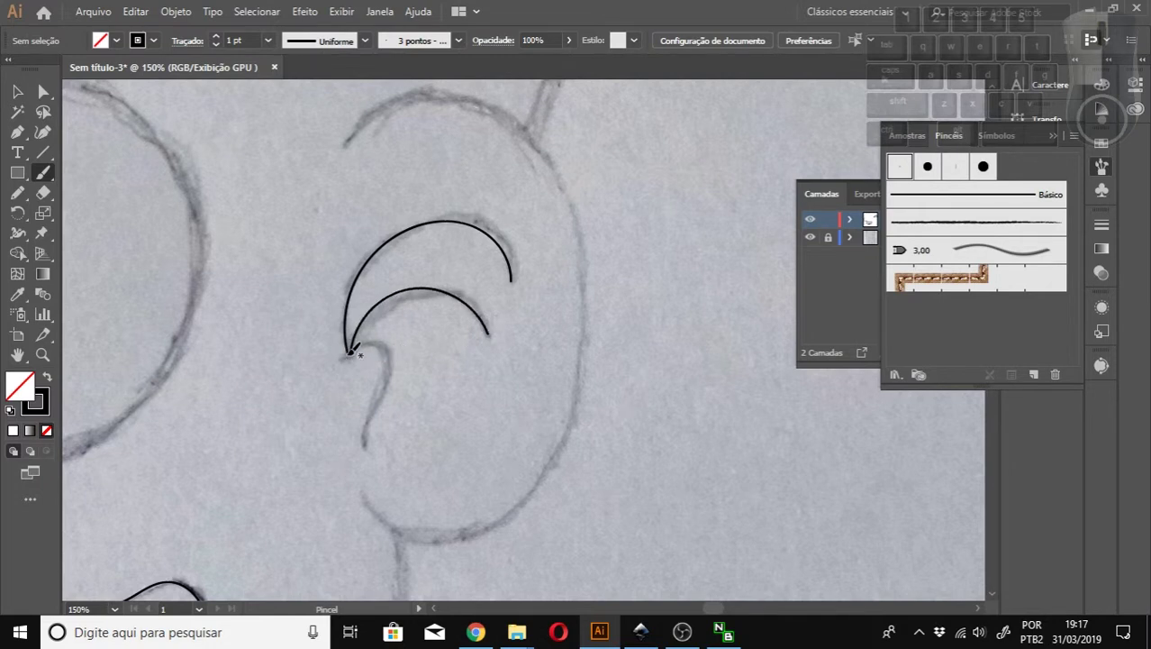
mouse_move(385, 338)
left_mouse_down()
mouse_move(391, 378)
mouse_move(364, 444)
left_mouse_up()
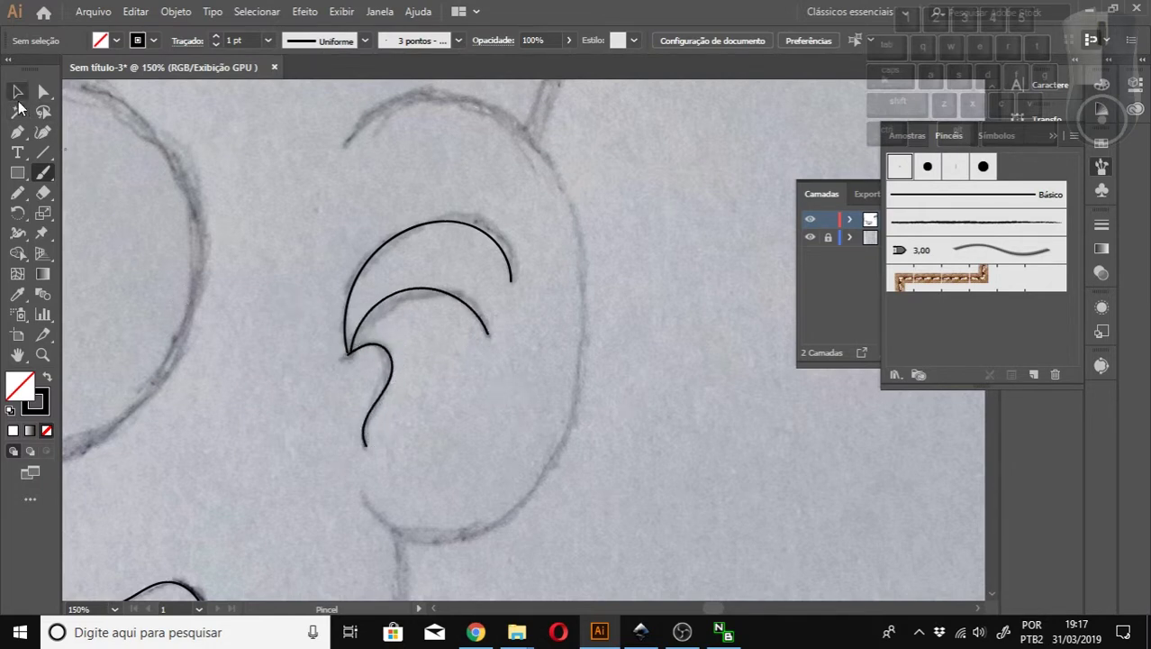
Trace the ear's outer contour with the Pencil tool from its upper left tip around to its lower left end.
left_click(24, 192)
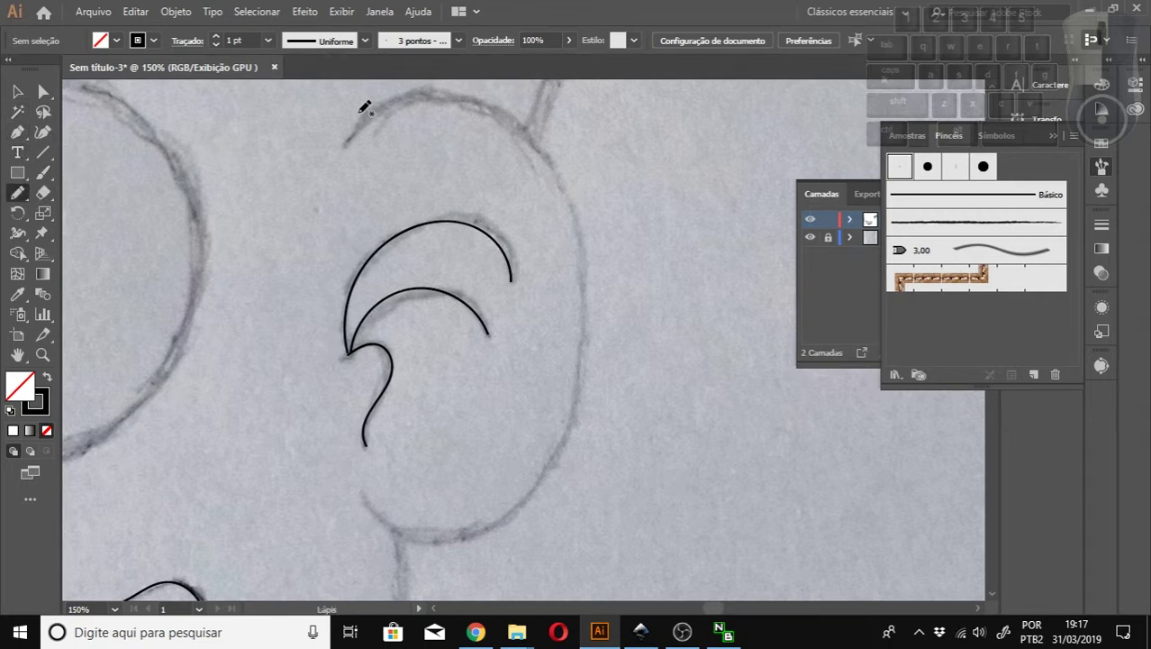
mouse_move(347, 142)
left_mouse_down()
mouse_move(396, 101)
mouse_move(449, 100)
mouse_move(525, 138)
mouse_move(568, 231)
mouse_move(577, 334)
mouse_move(560, 439)
mouse_move(528, 489)
mouse_move(484, 521)
mouse_move(417, 535)
mouse_move(361, 491)
left_mouse_up()
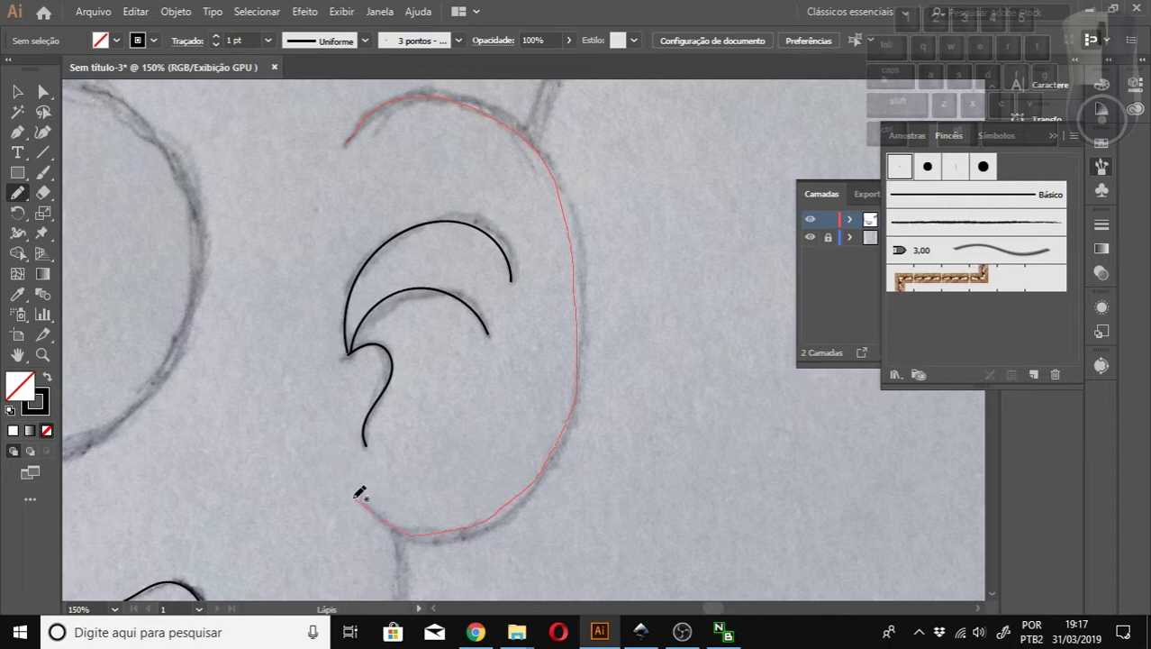
key("space")
mouse_move(489, 303)
left_mouse_down()
mouse_move(532, 506)
mouse_move(473, 334)
left_mouse_up()
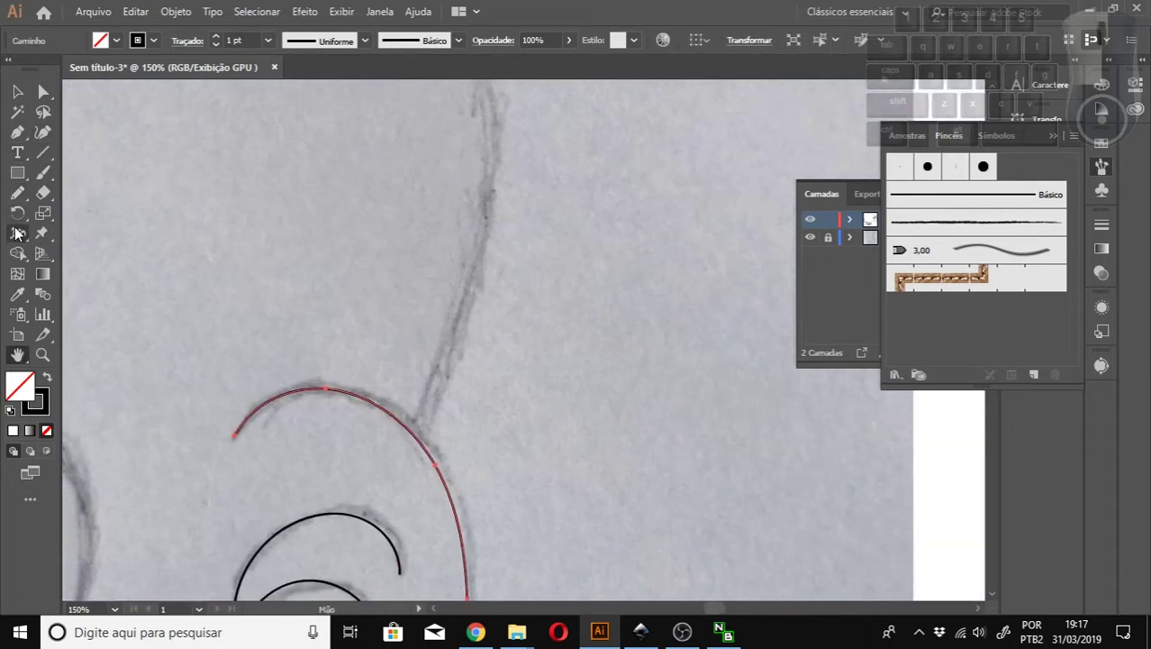
Trace the back of the head with the Pencil tool from the ear's upper edge up and over the crown's right side.
left_click(20, 195)
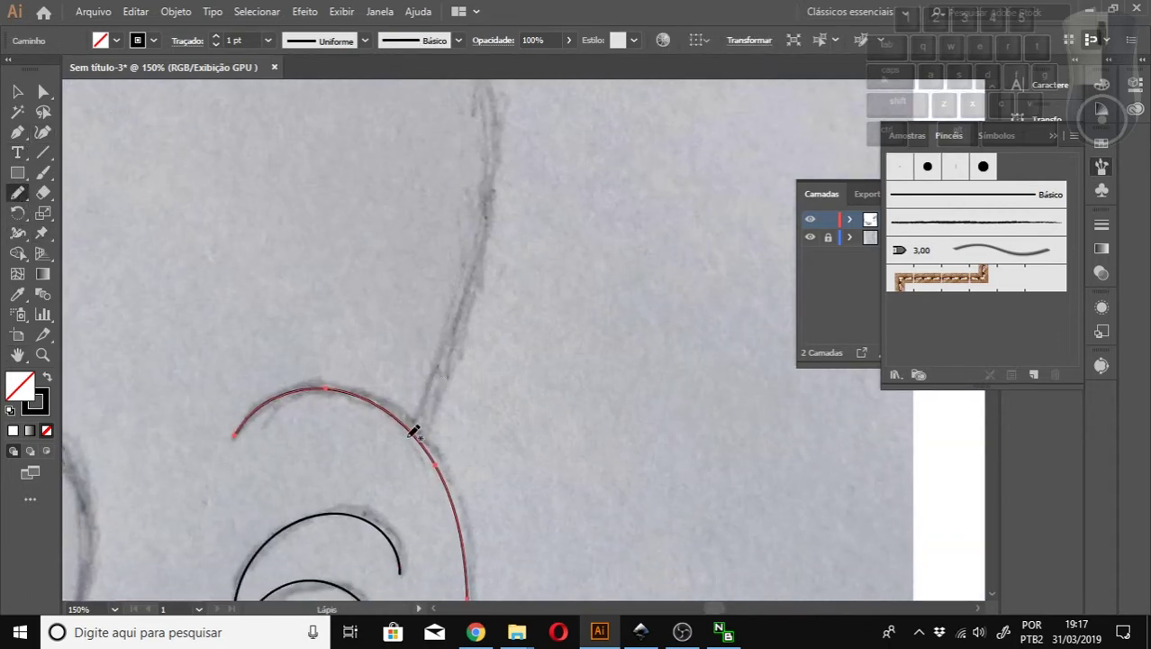
mouse_move(414, 443)
left_mouse_down()
mouse_move(487, 205)
mouse_move(480, 82)
left_mouse_up()
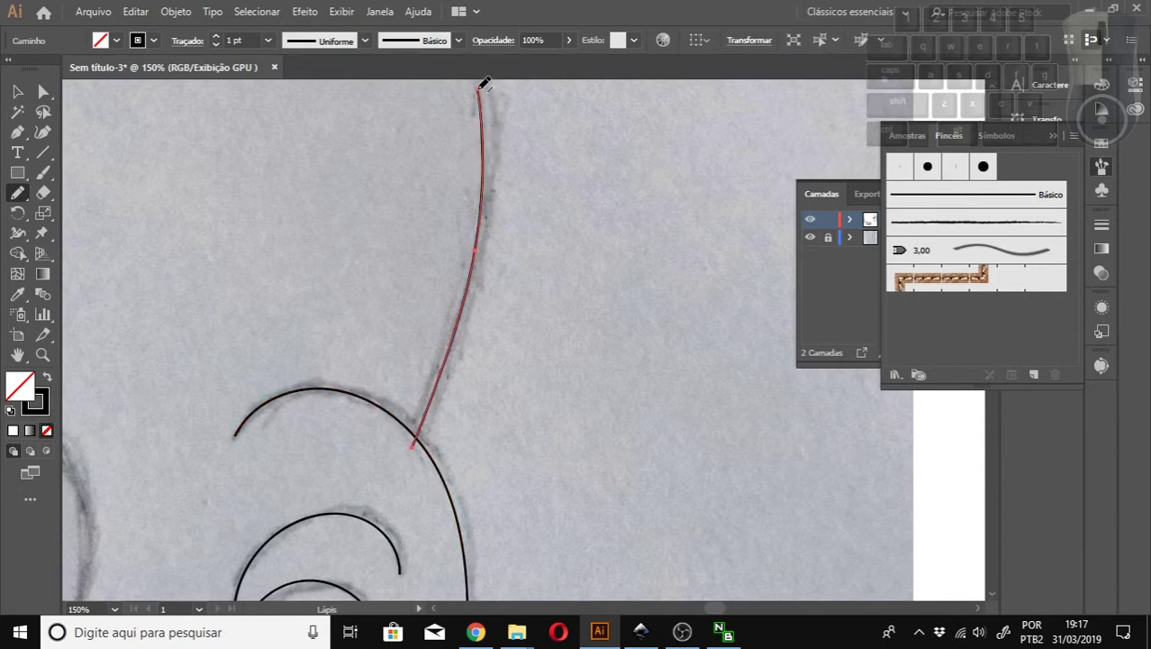
key("space")
mouse_move(443, 136)
left_mouse_down()
mouse_move(612, 442)
mouse_move(596, 444)
left_mouse_up()
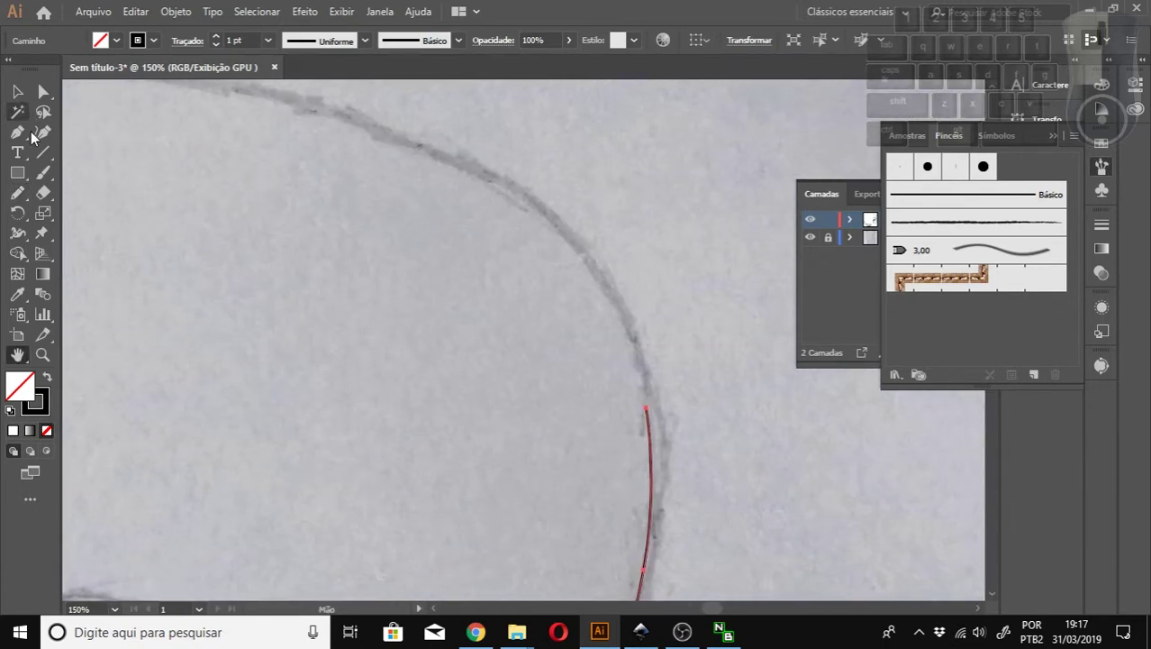
left_click(18, 192)
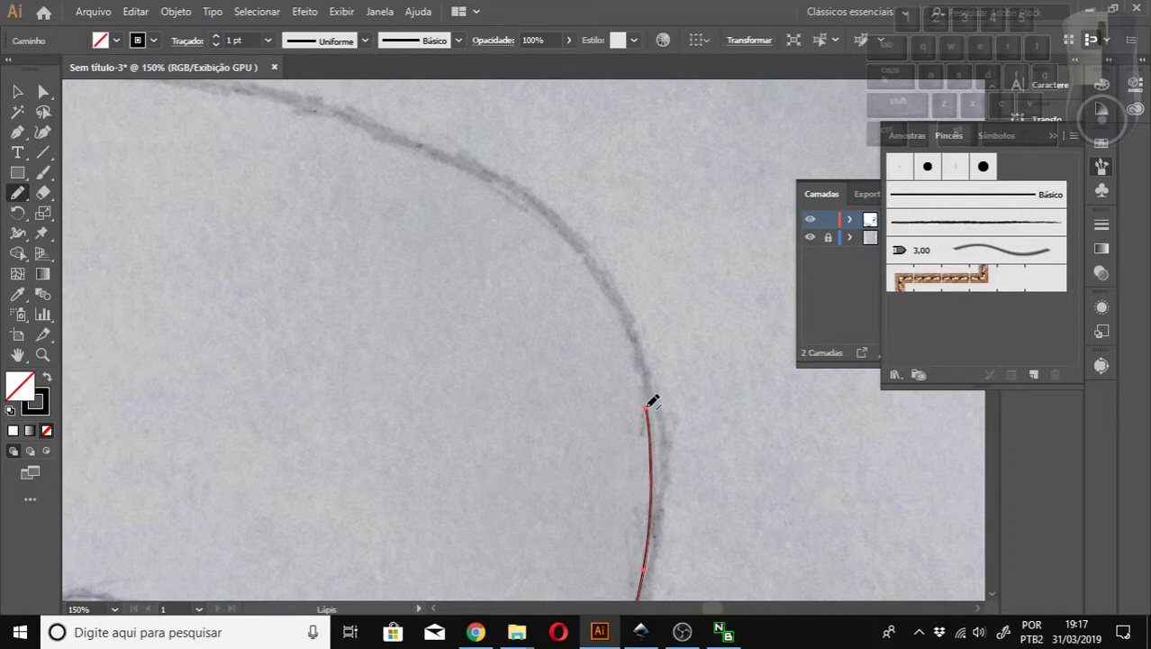
mouse_move(639, 363)
left_mouse_down()
mouse_move(587, 259)
mouse_move(539, 223)
mouse_move(395, 142)
mouse_move(250, 97)
mouse_move(172, 92)
left_mouse_up()
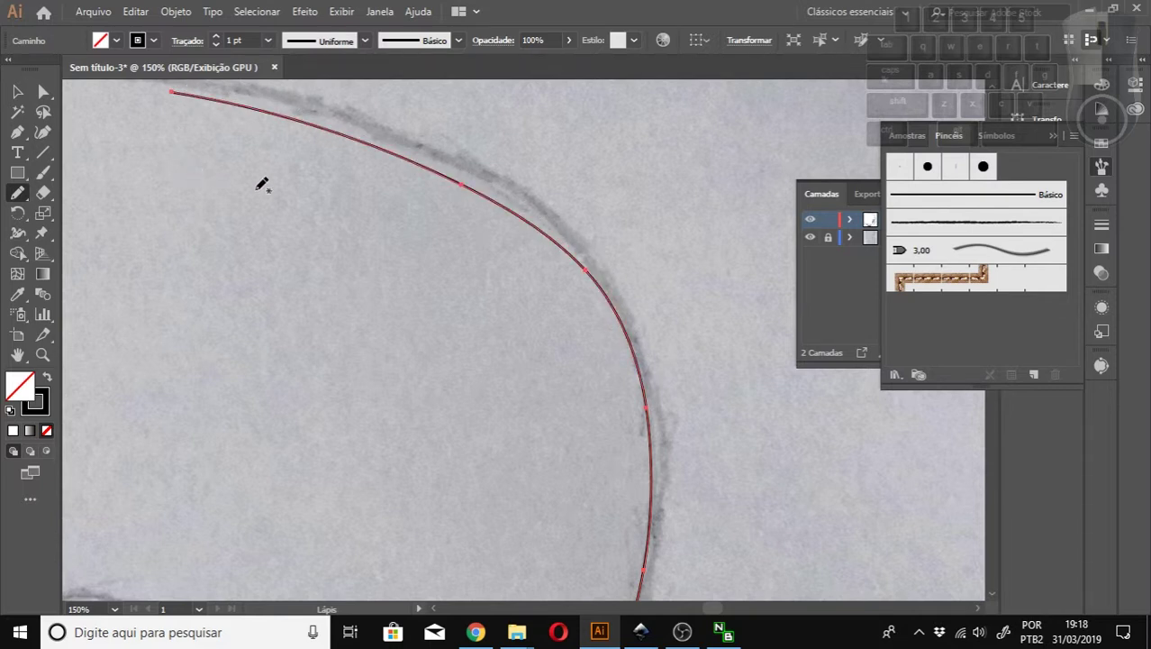
key("h")
left_click_drag(244, 172, 734, 291)
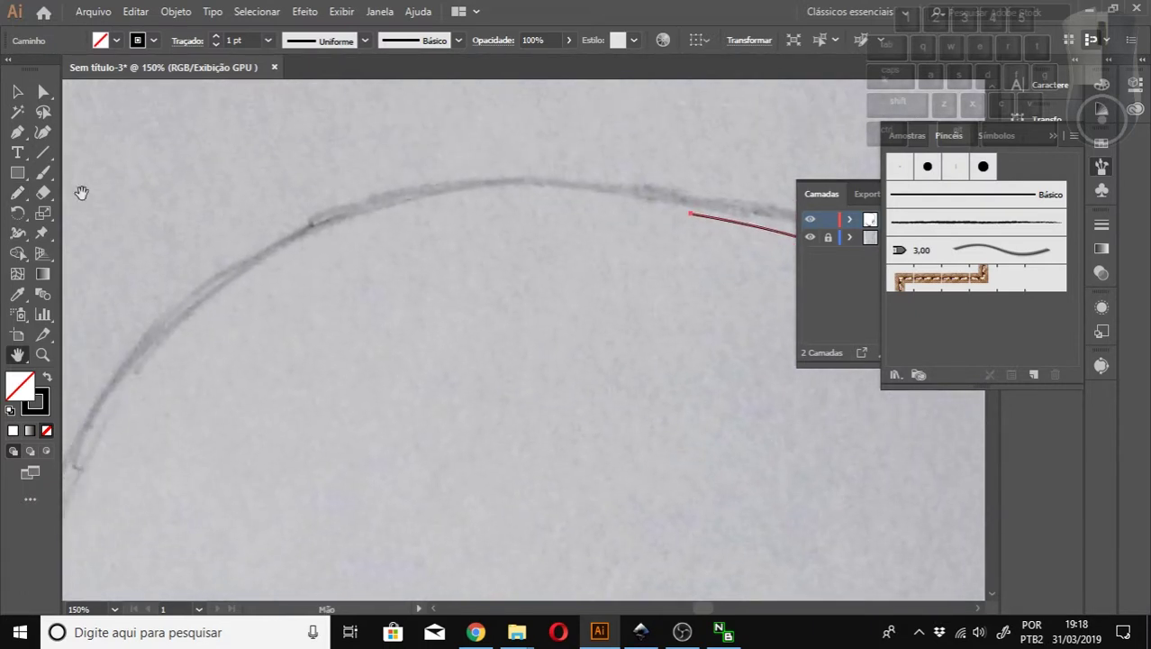
left_click(22, 193)
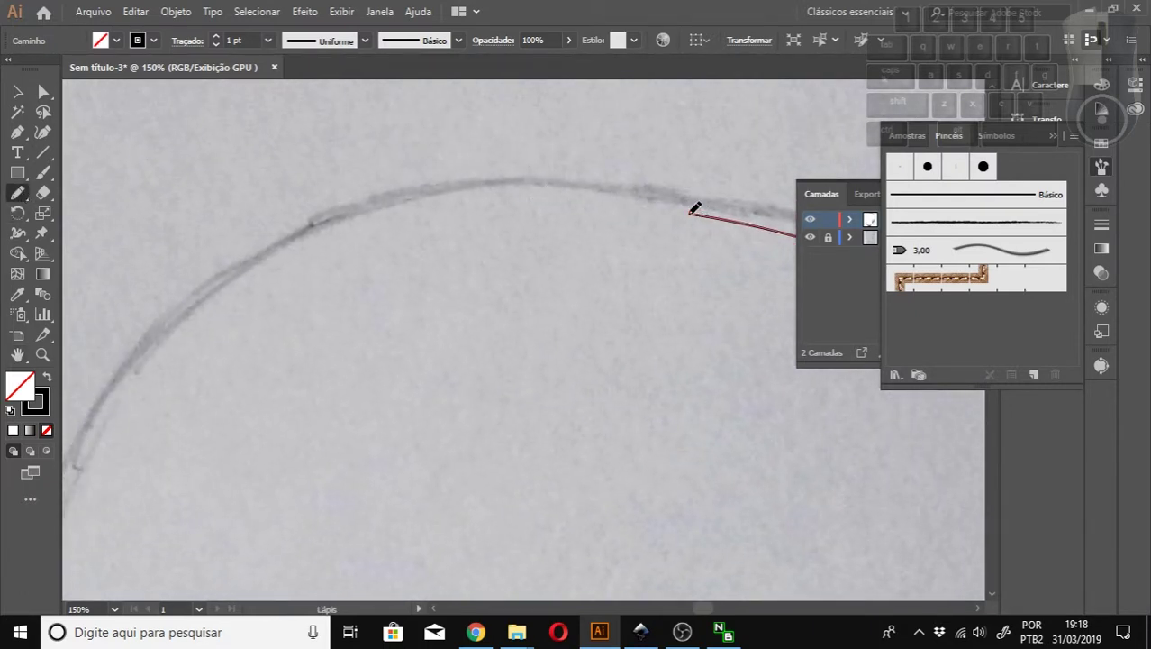
left_click_drag(693, 209, 504, 190)
key("ctrl+z")
mouse_move(692, 210)
left_mouse_down()
mouse_move(634, 194)
mouse_move(480, 189)
mouse_move(371, 205)
mouse_move(269, 254)
mouse_move(189, 310)
left_mouse_up()
left_click_drag(124, 378, 76, 457)
key("ctrl+z")
left_click_drag(695, 207, 431, 195)
key("ctrl+z")
mouse_move(690, 208)
left_mouse_down()
mouse_move(578, 200)
mouse_move(437, 203)
mouse_move(334, 238)
mouse_move(243, 294)
left_mouse_up()
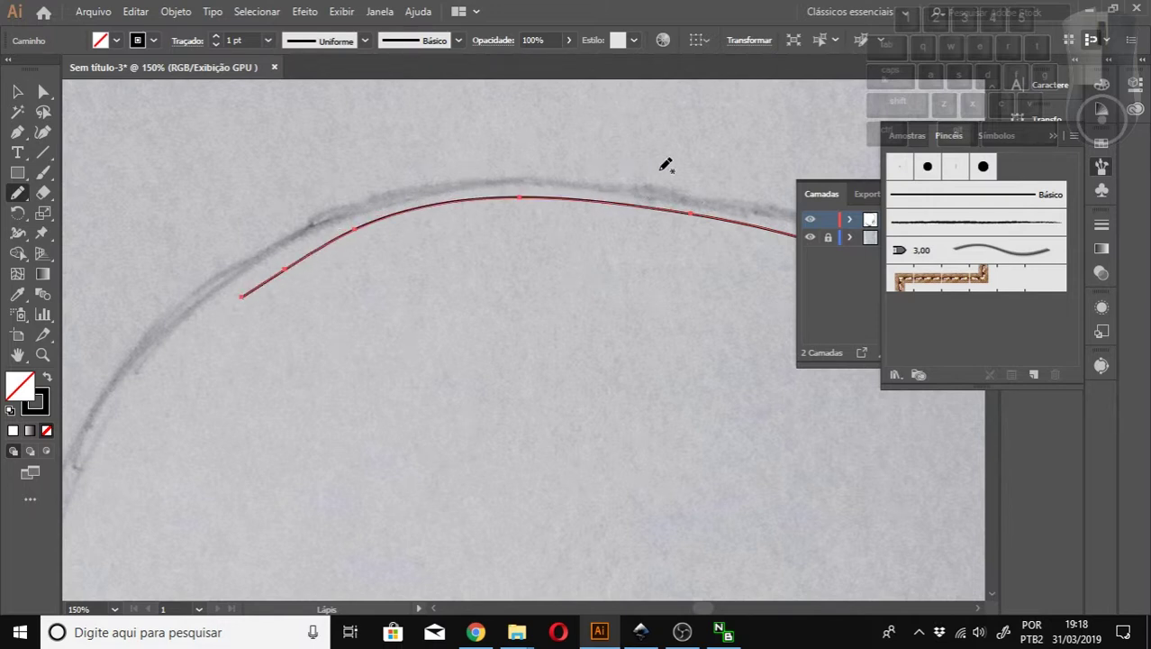
key("ctrl+z")
Extend the head contour with the Pencil tool across the crown and down the forehead to the left eye.
mouse_move(691, 200)
left_mouse_down()
mouse_move(571, 194)
mouse_move(228, 288)
left_mouse_up()
left_click_drag(69, 480, 331, 92)
mouse_move(333, 91)
left_mouse_down()
mouse_move(321, 167)
mouse_move(397, 590)
left_mouse_up()
left_click_drag(457, 406, 150, 212)
Trace the two eyebrow arcs above the eyes with the Paintbrush tool.
key("b")
left_click_drag(706, 242, 434, 222)
left_click_drag(347, 213, 419, 96)
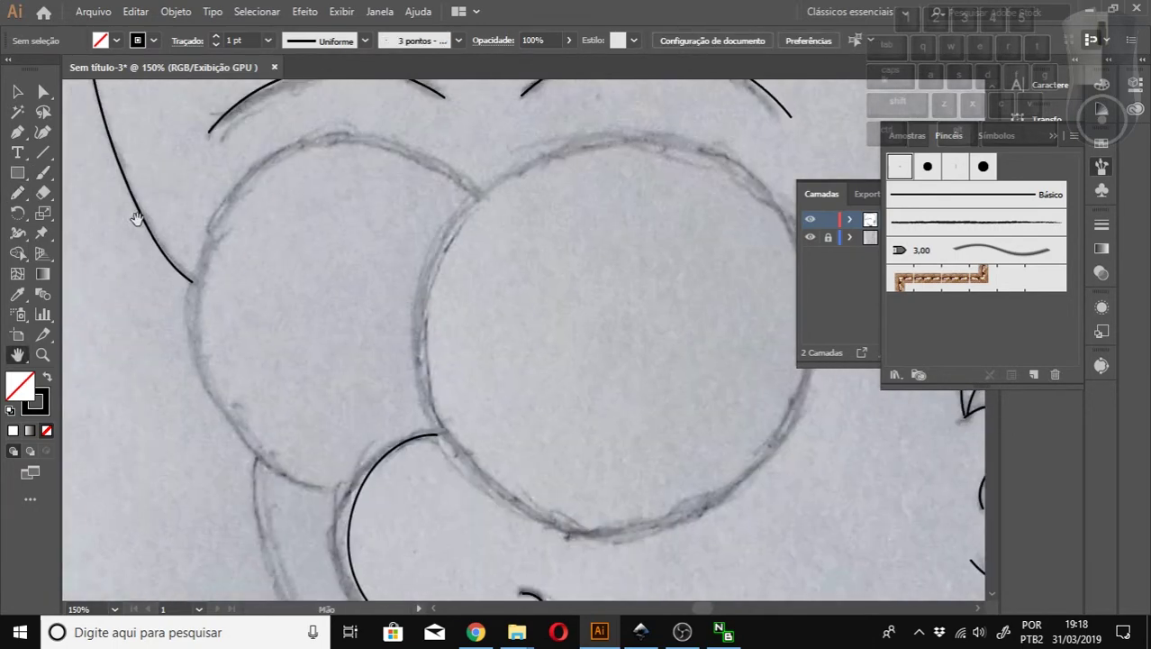
Trace the large round eye with the Pencil tool, and the partly hidden left eye from the large eye around to the nose.
key("n")
mouse_move(444, 207)
left_mouse_down()
mouse_move(663, 142)
mouse_move(793, 360)
left_mouse_up()
left_click_drag(703, 352, 560, 365)
key("ctrl+z")
mouse_move(311, 218)
left_mouse_down()
mouse_move(505, 159)
mouse_move(598, 481)
mouse_move(354, 511)
mouse_move(283, 296)
left_mouse_up()
left_click_drag(416, 265, 650, 261)
mouse_move(585, 200)
left_mouse_down()
mouse_move(330, 204)
mouse_move(440, 491)
left_mouse_up()
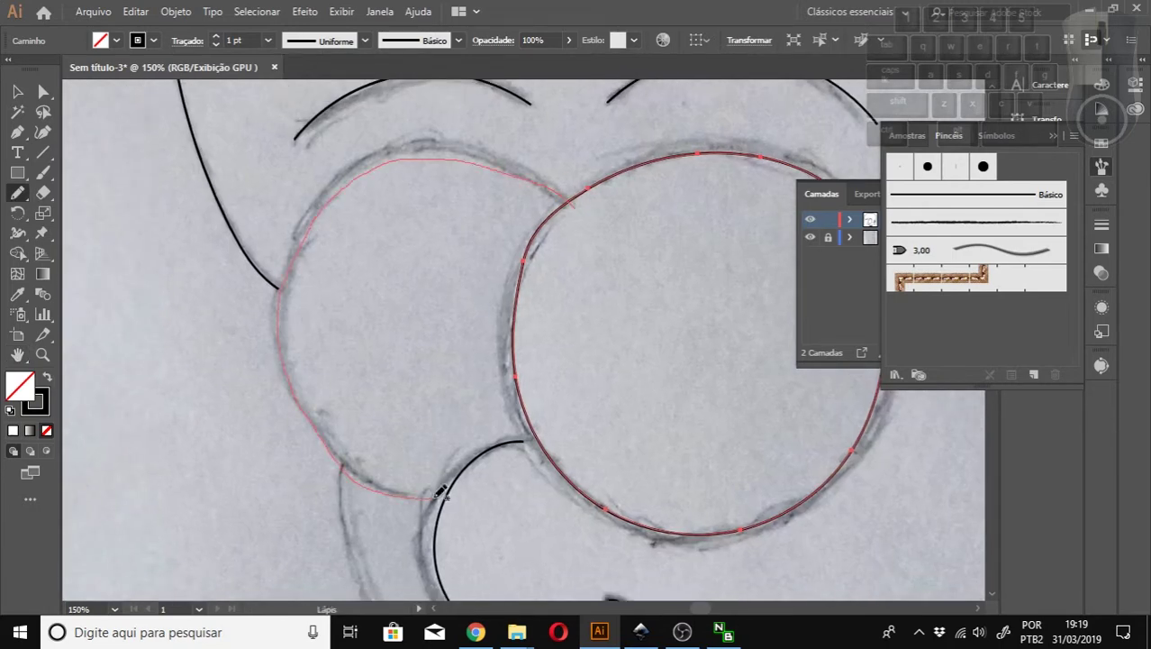
Move the lower end anchor of the left eye's curve onto the nose outline with the Direct Selection tool.
key("ctrl+shift+a")
key("z")
left_click(457, 488)
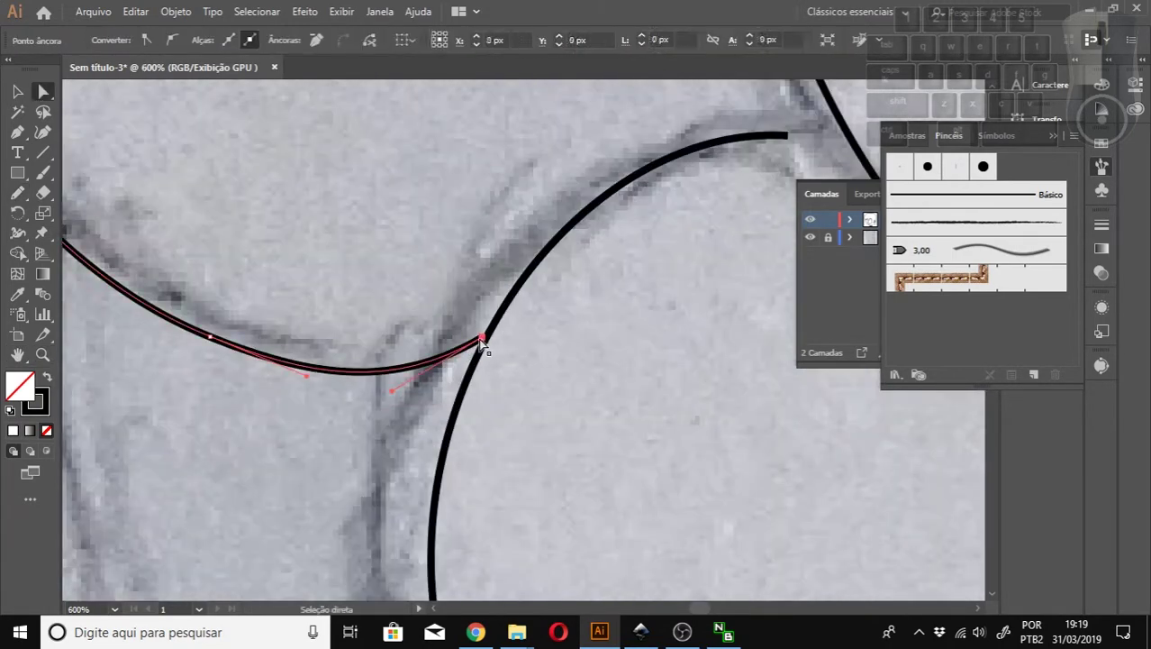
left_click(606, 334)
key("a")
left_click(665, 390)
key("ctrl+shift+a")
key("ctrl+minus")
key("ctrl+minus")
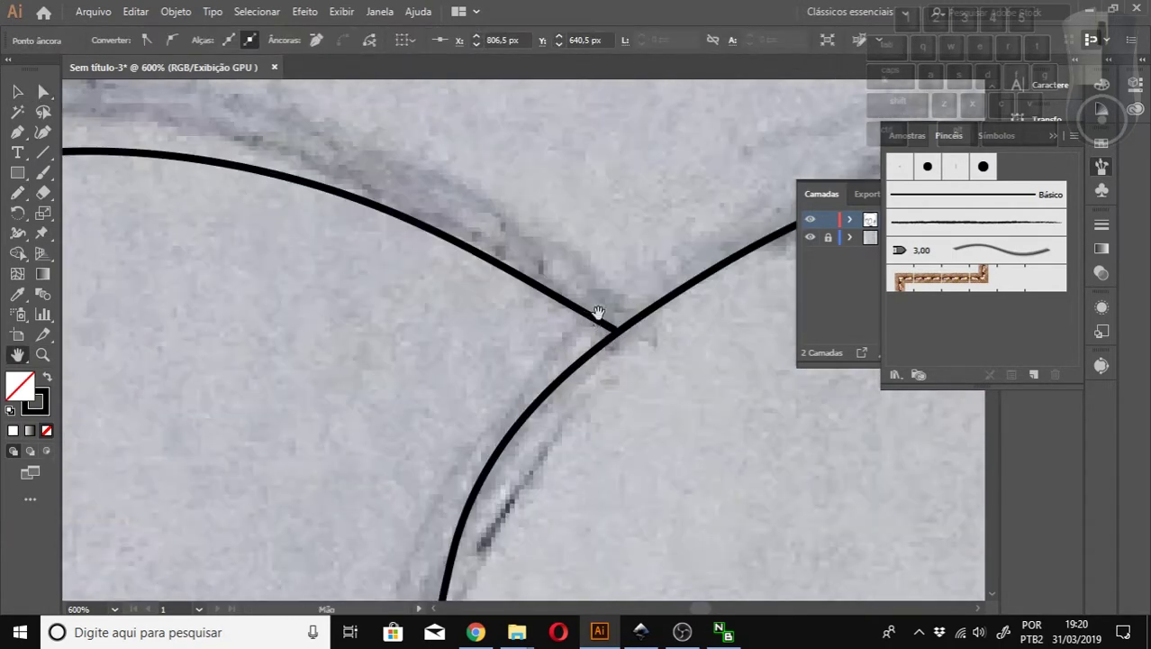
Adjust the upper end anchor of the left eye's curve where it meets the large eye's outline.
left_click(612, 329)
key("ctrl+shift+a")
key("ctrl+minus")
key("ctrl+minus")
Trace the jaw line with the Pencil tool from the left eye around the chin to the ear, and adjust its end anchors.
key("n")
mouse_move(345, 129)
left_mouse_down()
mouse_move(720, 590)
mouse_move(442, 398)
mouse_move(522, 463)
mouse_move(581, 236)
left_mouse_up()
key("v")
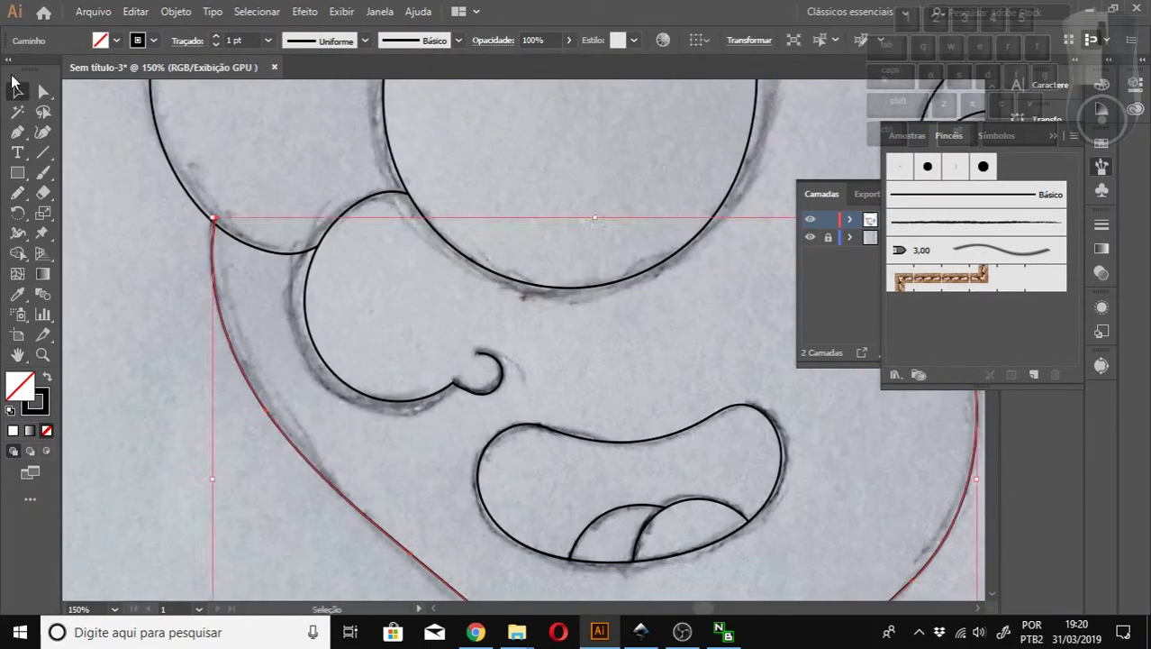
key("a")
key("ctrl+shift+a")
left_click(224, 236)
left_click(450, 248)
key("ctrl+shift+a")
Select all the traced lines of the head and set their stroke weight to 4 pt.
key("ctrl+minus")
key("ctrl+minus")
key("ctrl+minus")
key("ctrl+minus")
key("ctrl+minus")
key("ctrl+minus")
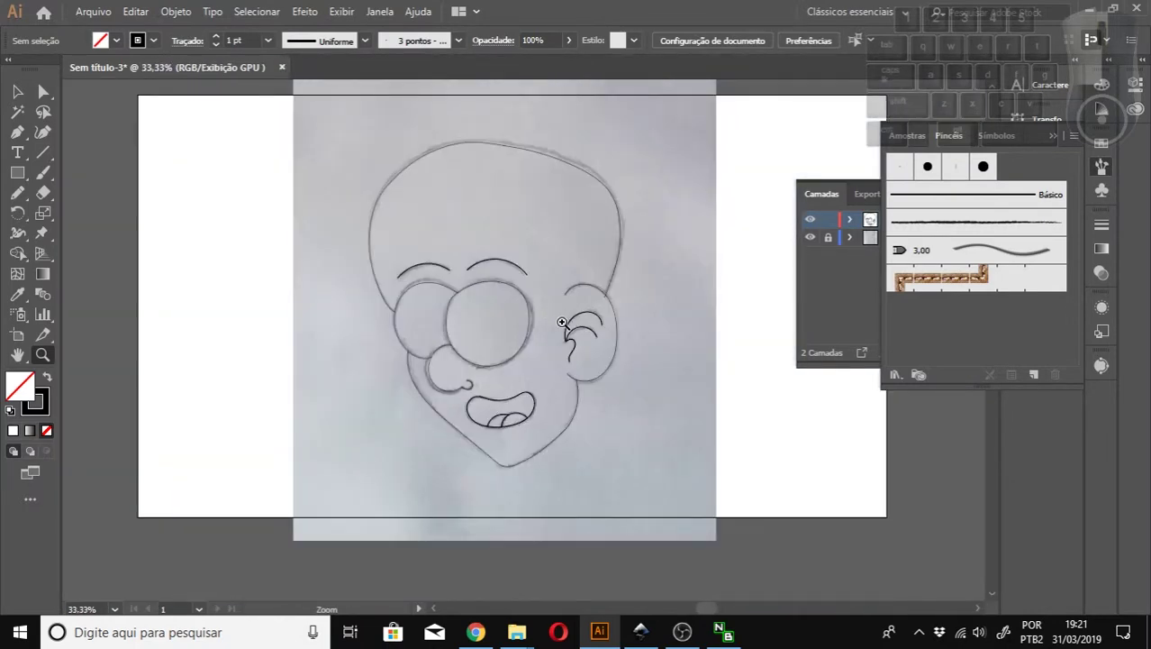
scroll(559, 316, "down", 1)
scroll(545, 281, "up", 2)
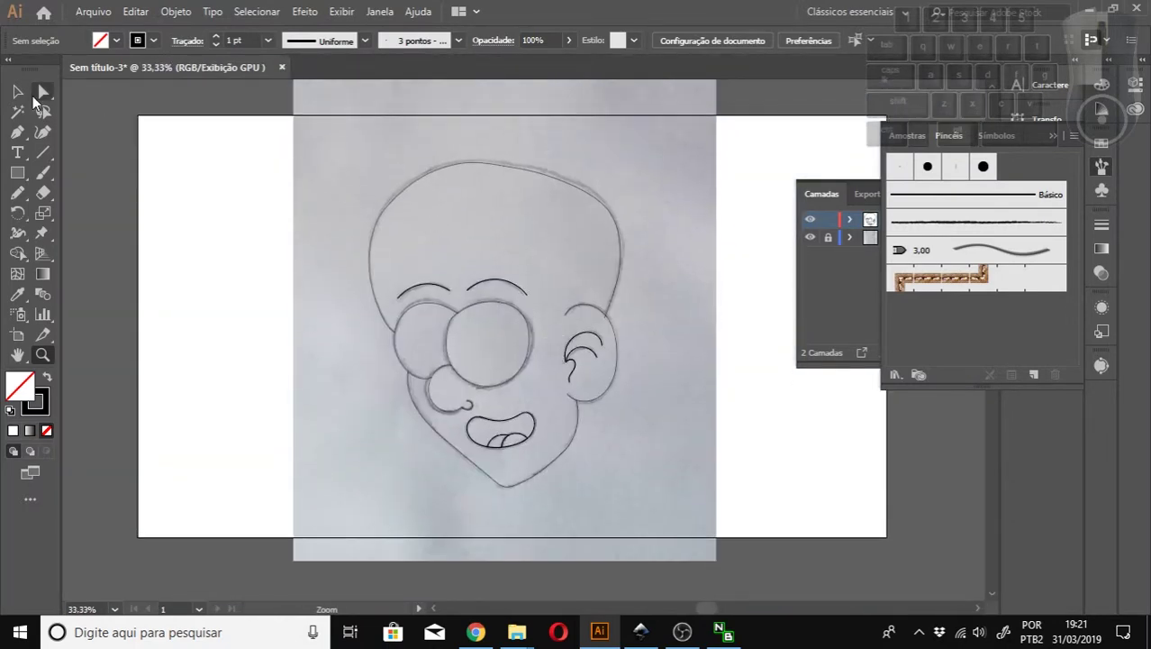
key("v")
mouse_move(186, 149)
left_mouse_down()
mouse_move(621, 417)
mouse_move(642, 508)
left_mouse_up()
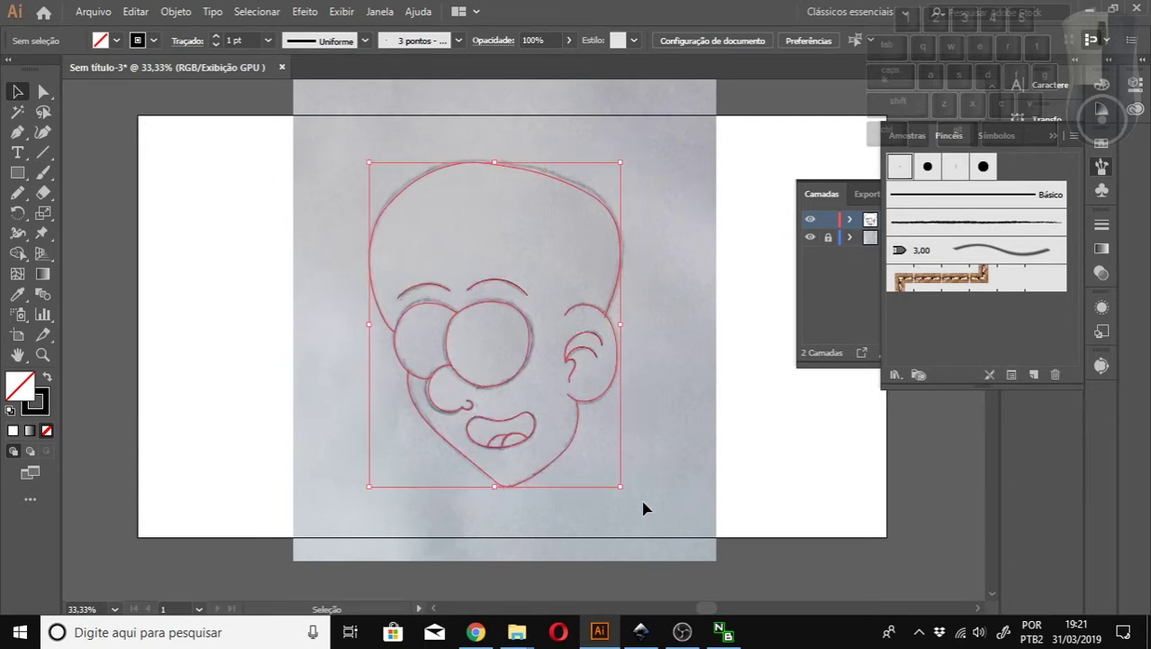
left_click(218, 37)
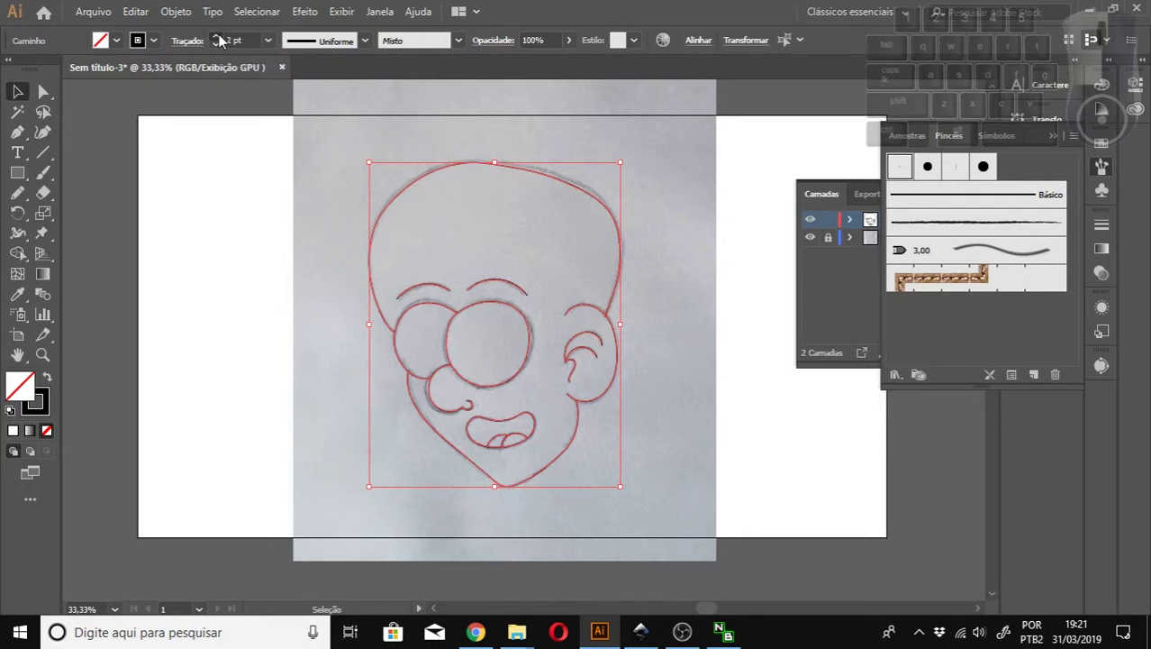
left_click(218, 37)
left_click(218, 36)
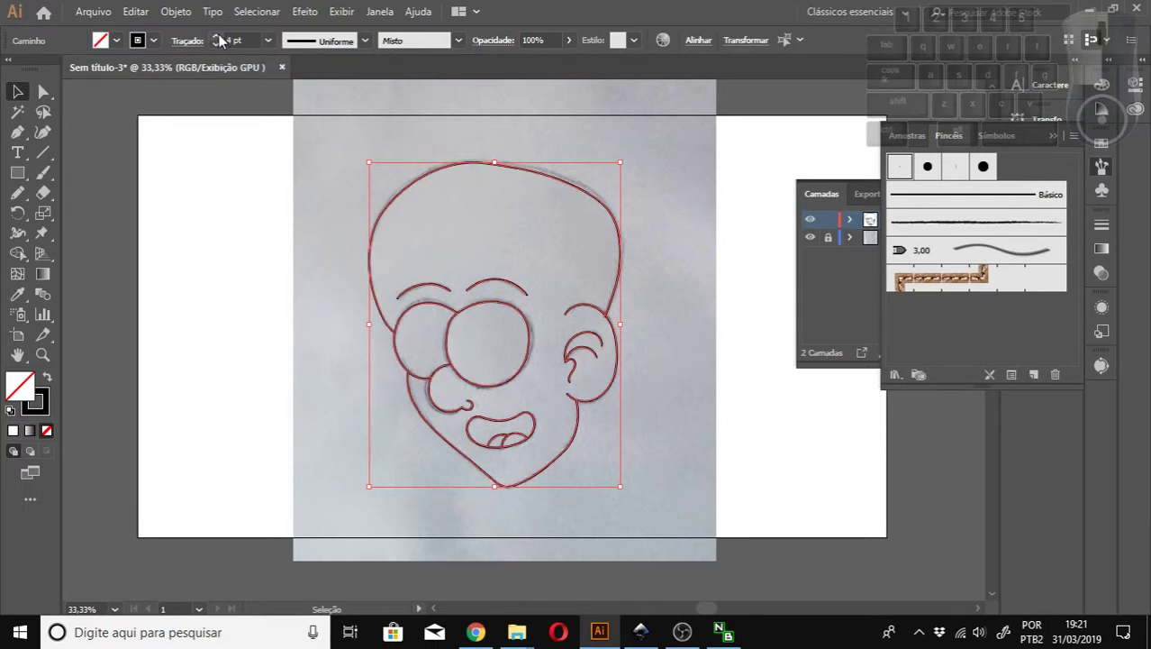
left_click(223, 242)
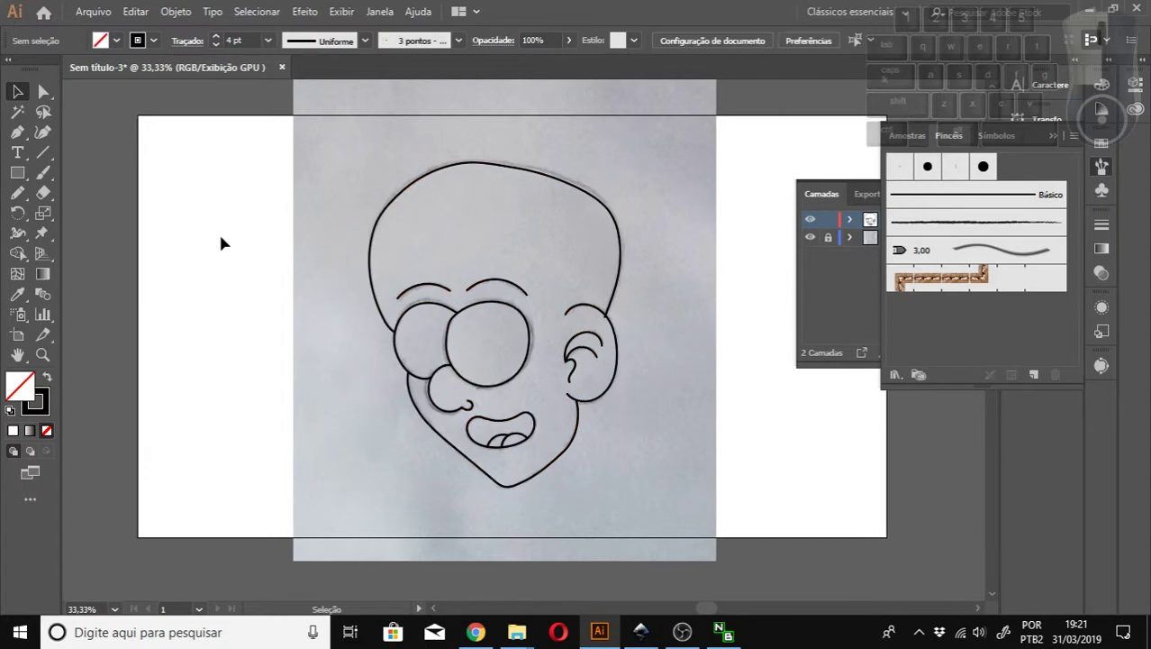
Increase the stroke weight of all the traced lines to 5 pt.
left_click_drag(353, 176, 648, 507)
left_click(216, 38)
left_click(194, 223)
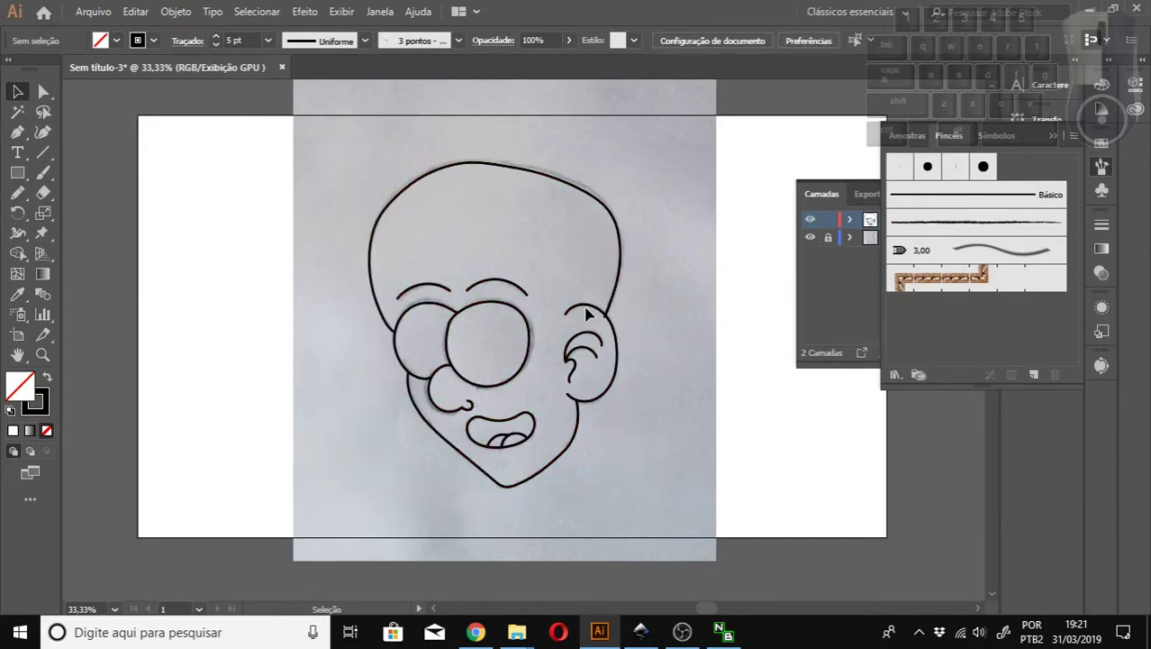
Move the lower end anchor of the back-of-head line onto the ear's outer contour with the Direct Selection tool.
key("z")
left_click(623, 313)
left_click(472, 346)
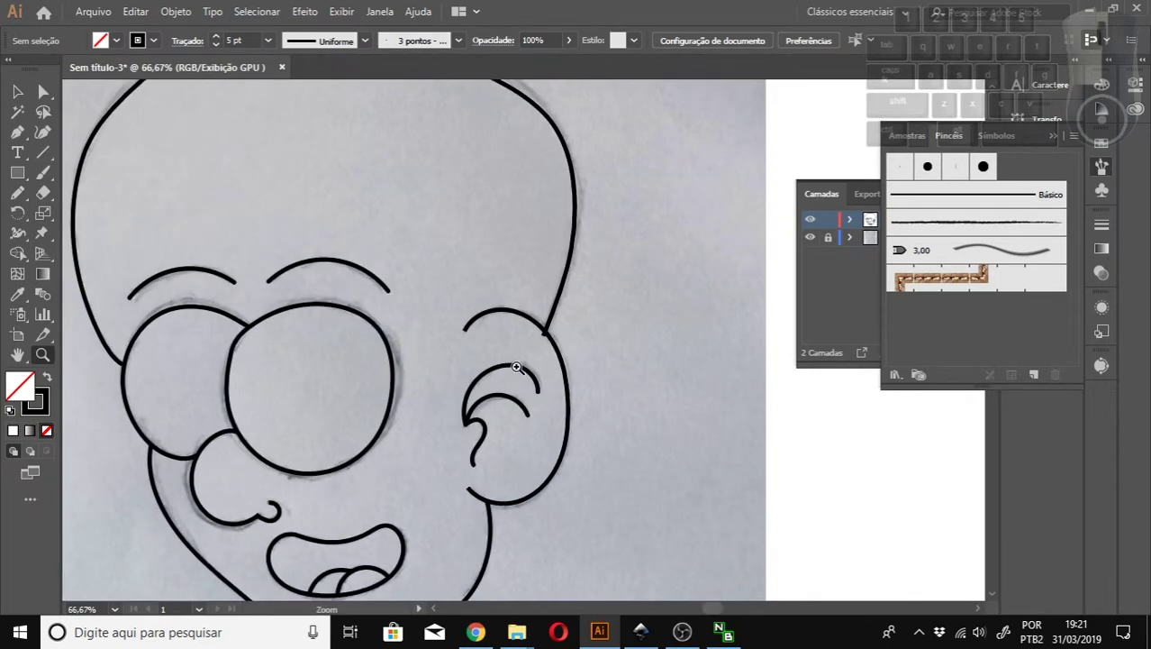
left_click(522, 362)
key("v")
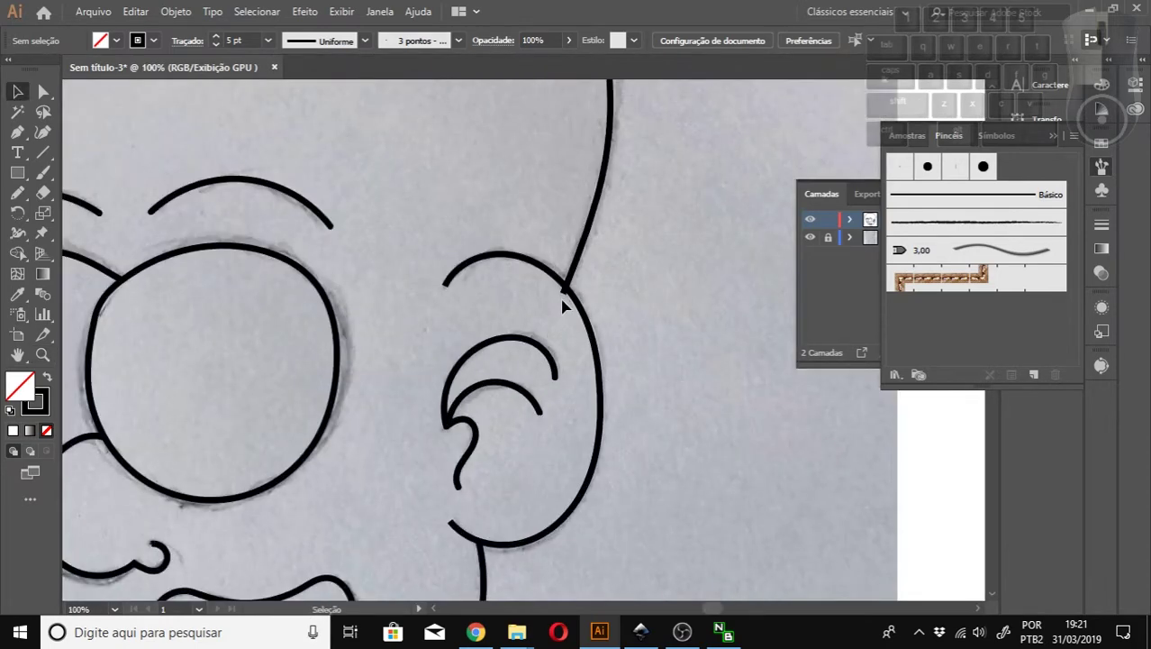
left_click(562, 300)
key("a")
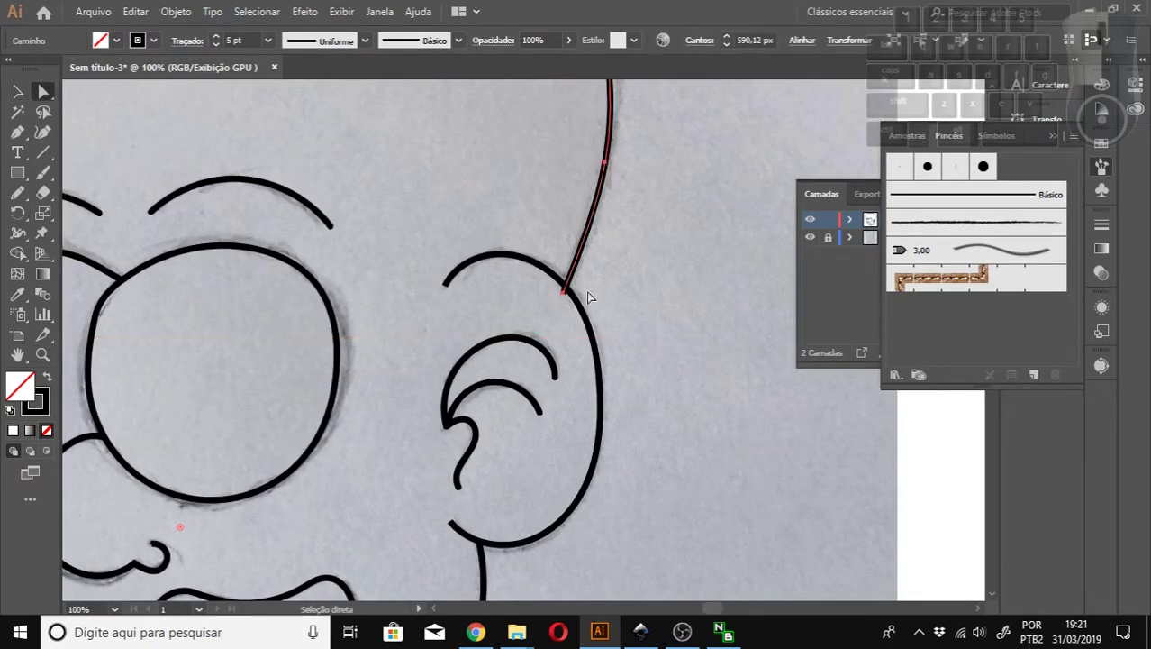
left_click(563, 295)
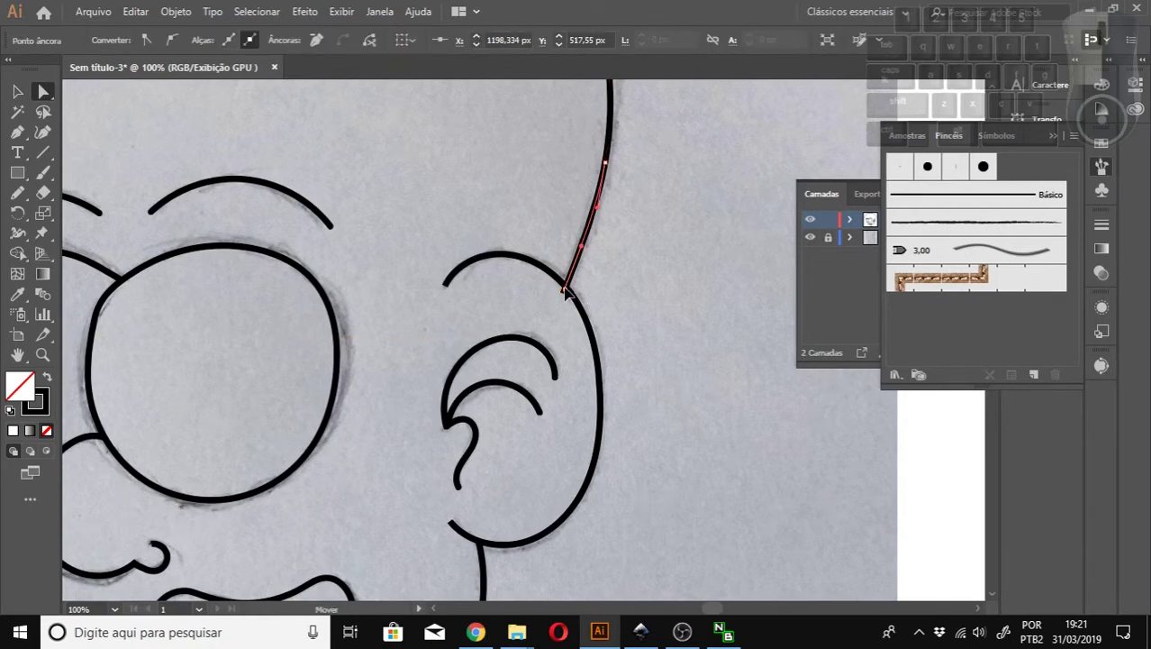
left_click(606, 297)
Give the right eyebrow's stroke a rounded cap and rounded corners, comparing the rounded cap with the butt cap.
key("space")
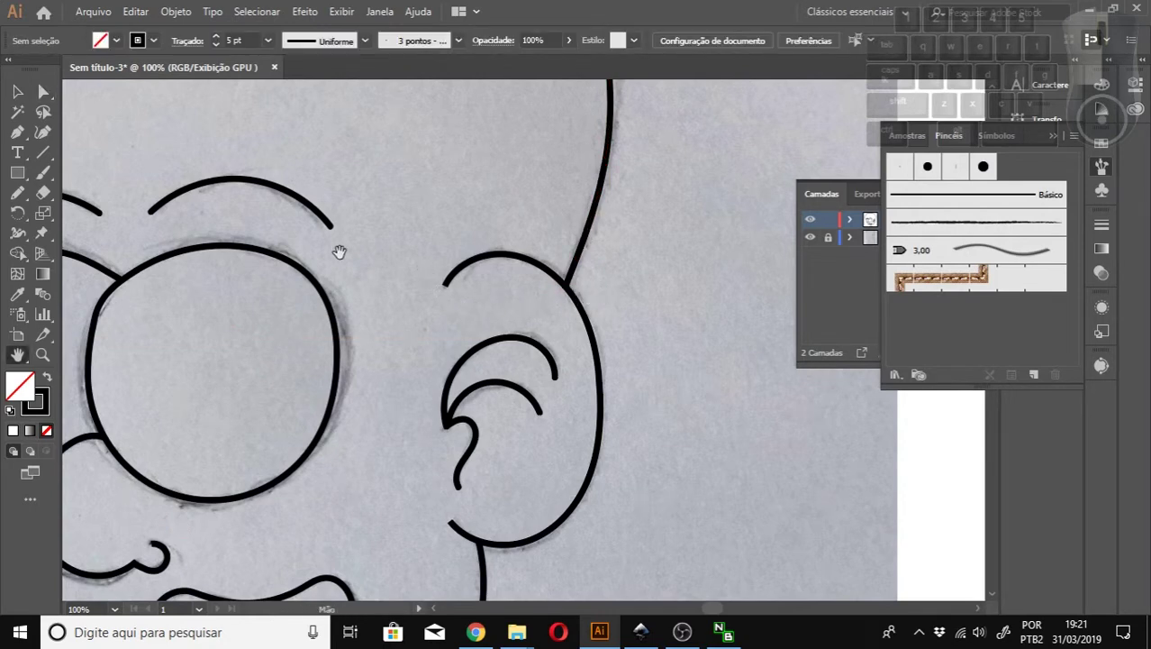
left_click_drag(331, 245, 616, 305)
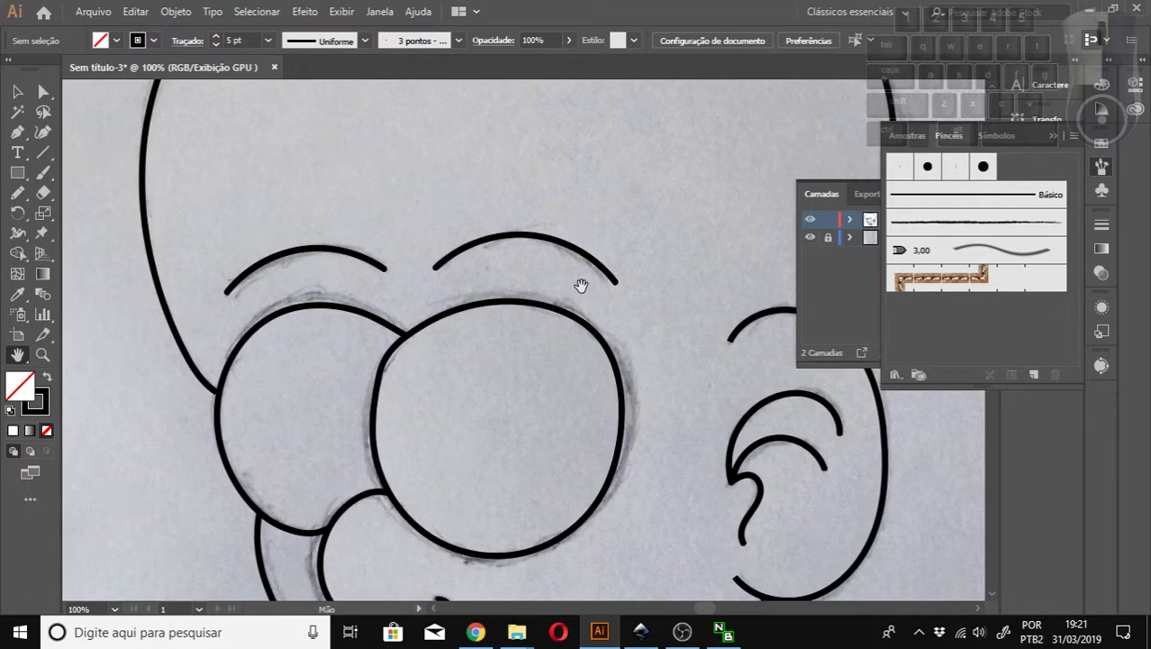
key("v")
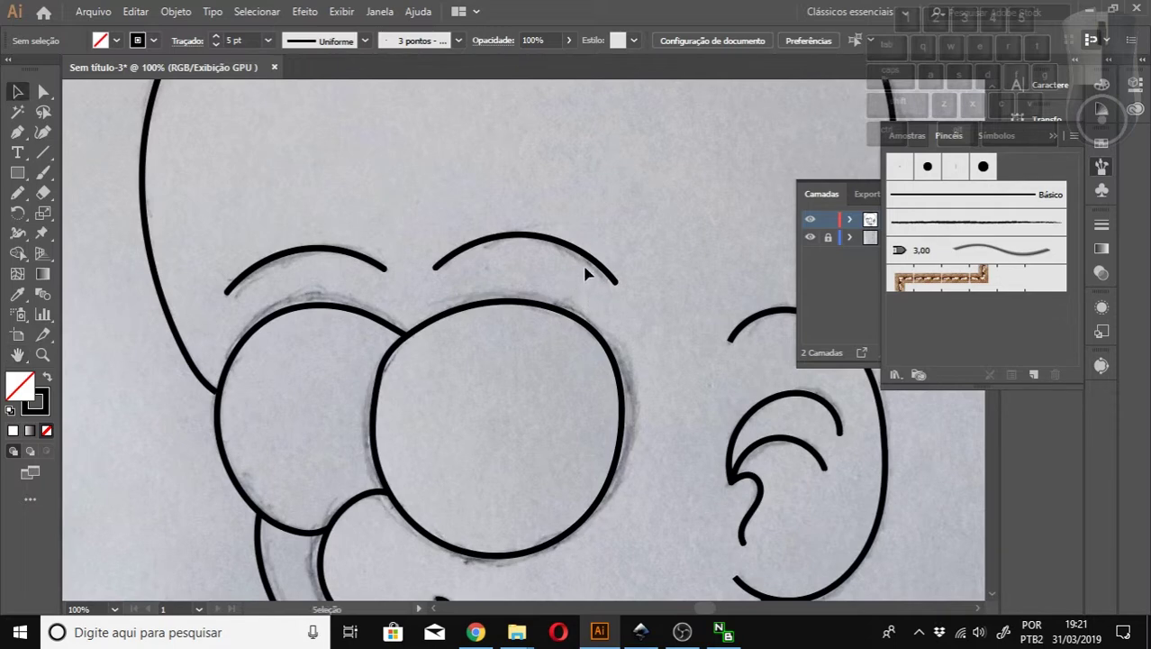
left_click(526, 238)
scroll(701, 356, "down", 5)
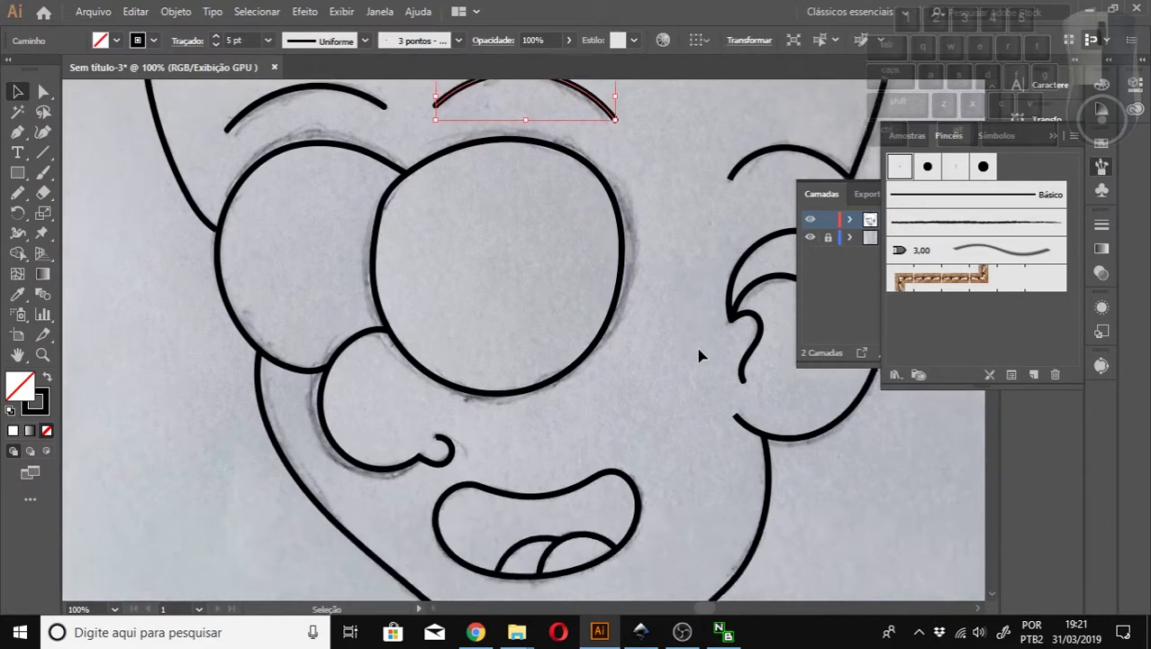
scroll(667, 387, "up", 6)
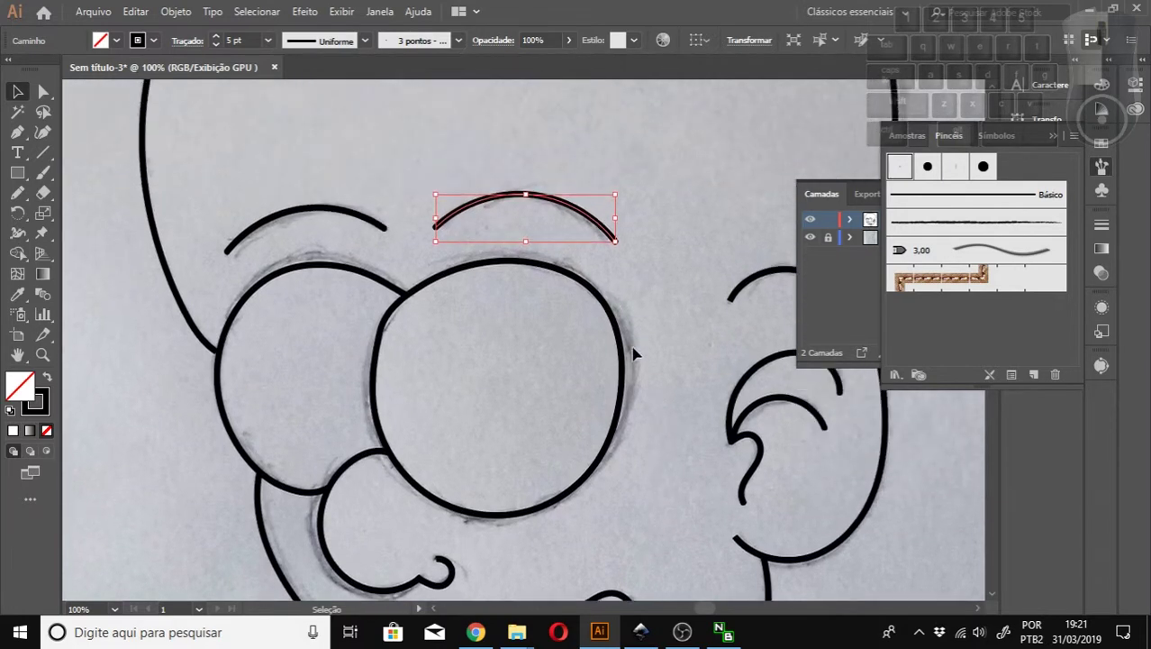
left_click(180, 43)
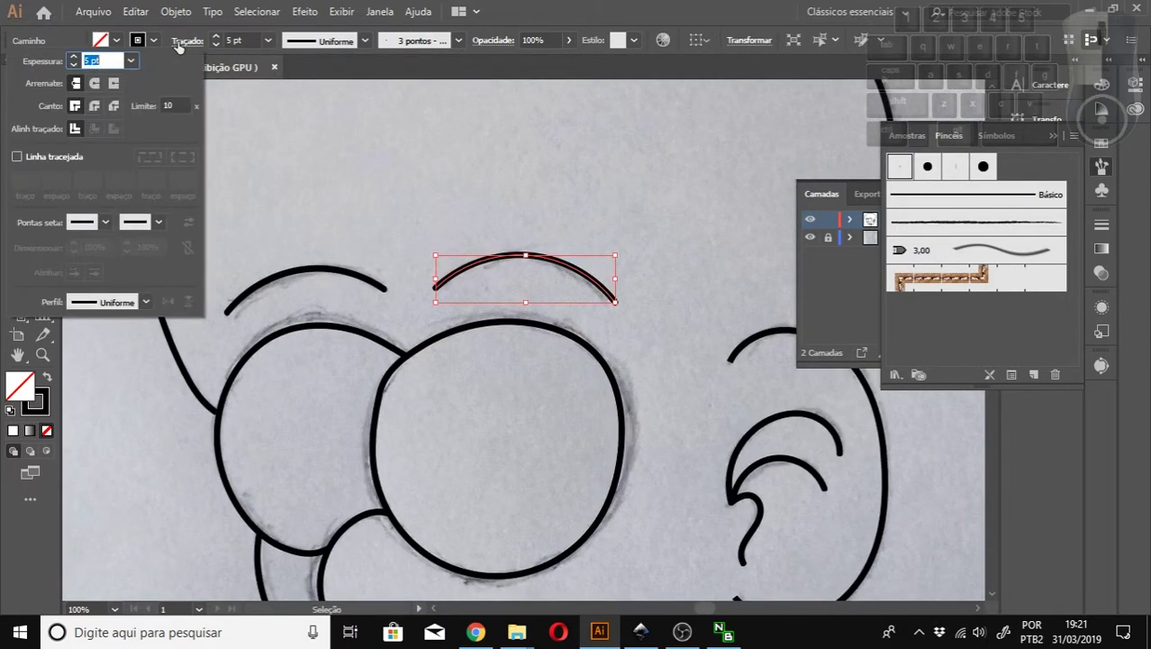
left_click(94, 105)
left_click(95, 83)
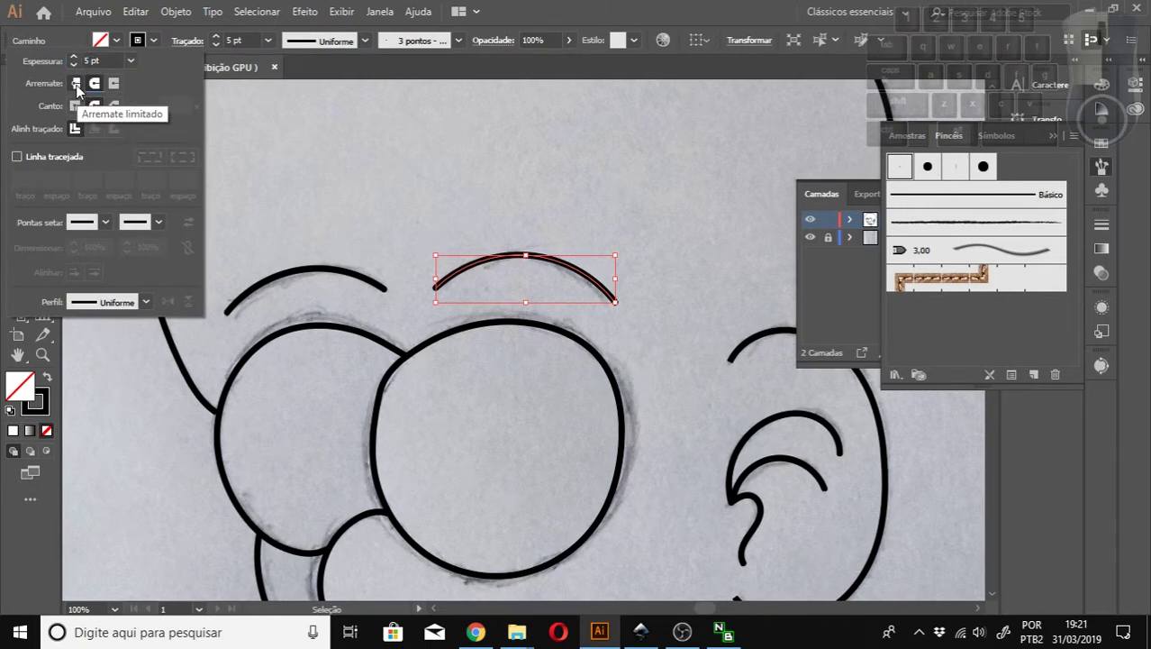
left_click(76, 83)
left_click(77, 106)
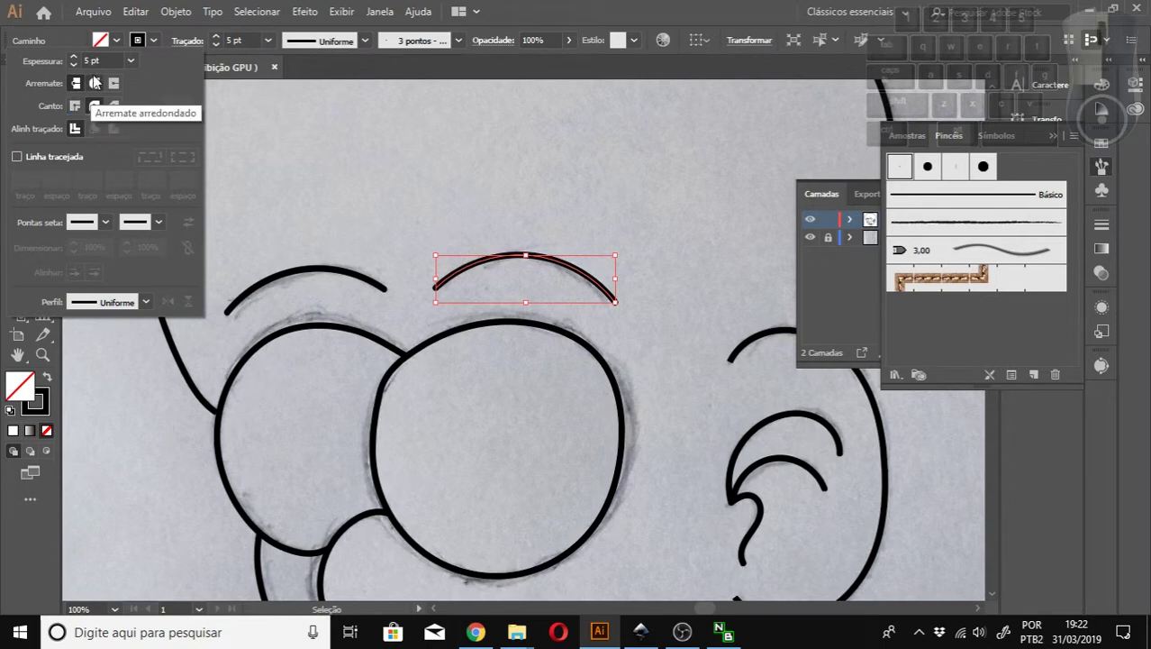
left_click(275, 137)
Give the left eyebrow's stroke a rounded cap and rounded corners.
left_click(318, 276)
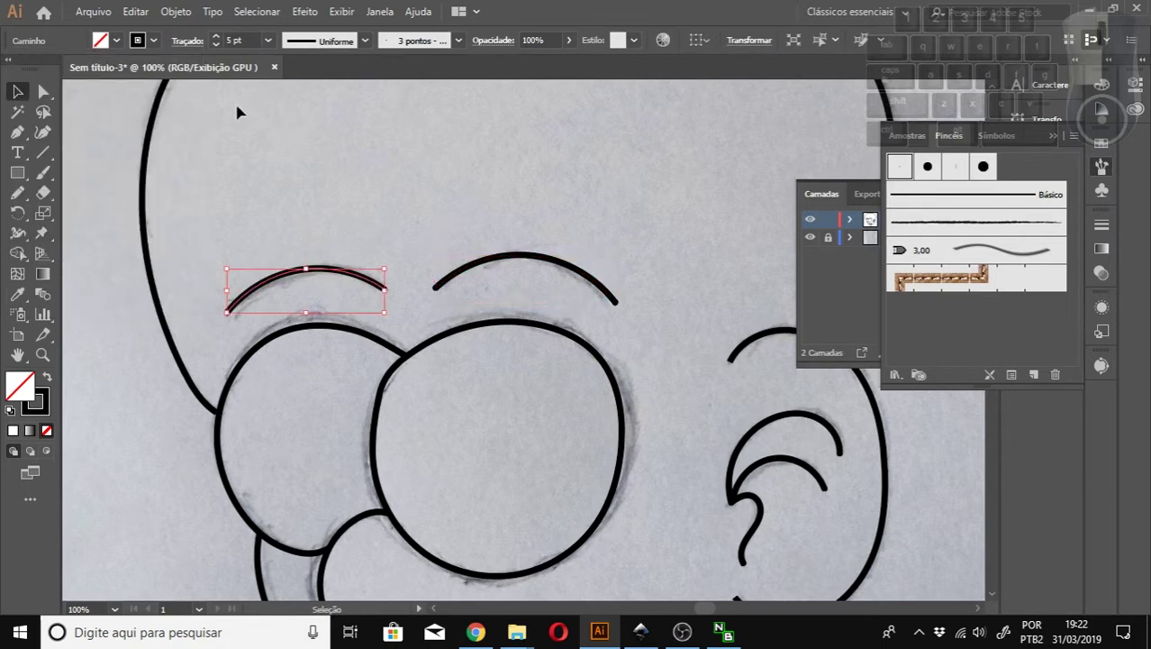
left_click(196, 45)
left_click(94, 83)
left_click(93, 106)
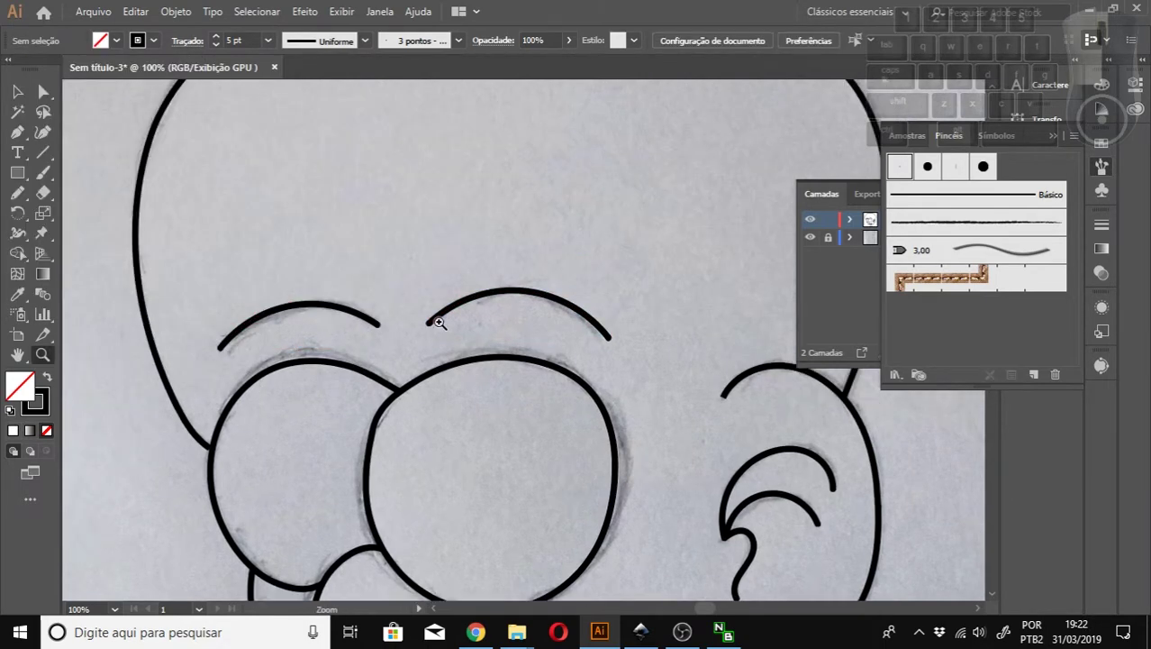
Give the stroke of the ear's outer contour a rounded cap.
left_click(517, 293)
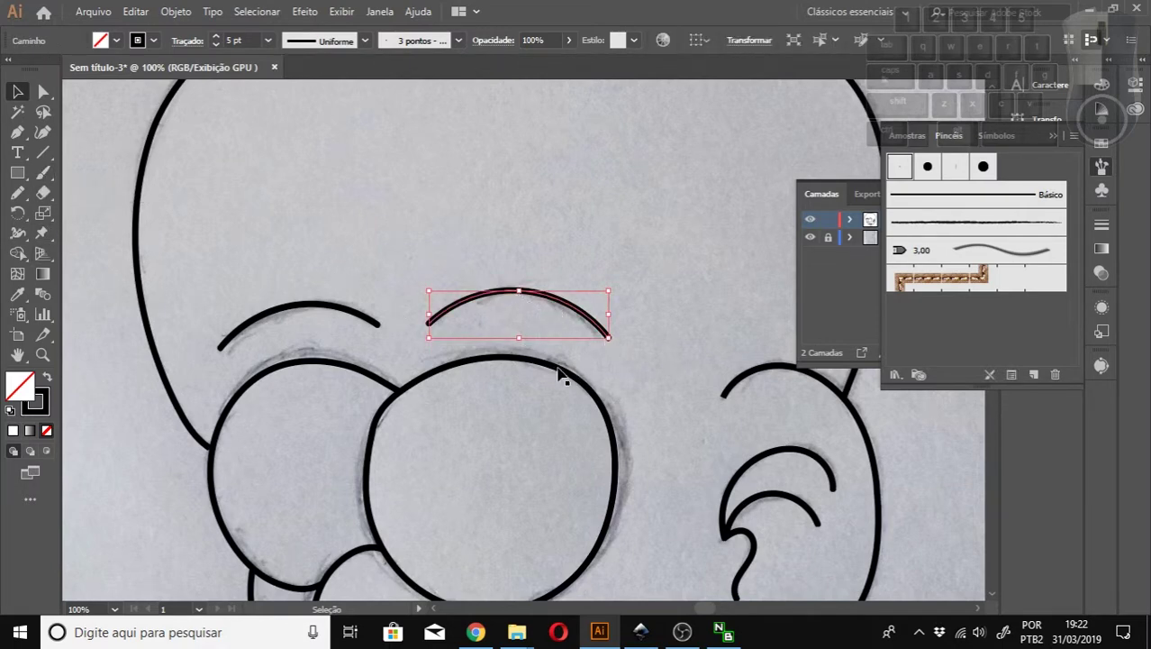
left_click_drag(682, 374, 519, 323)
key("z")
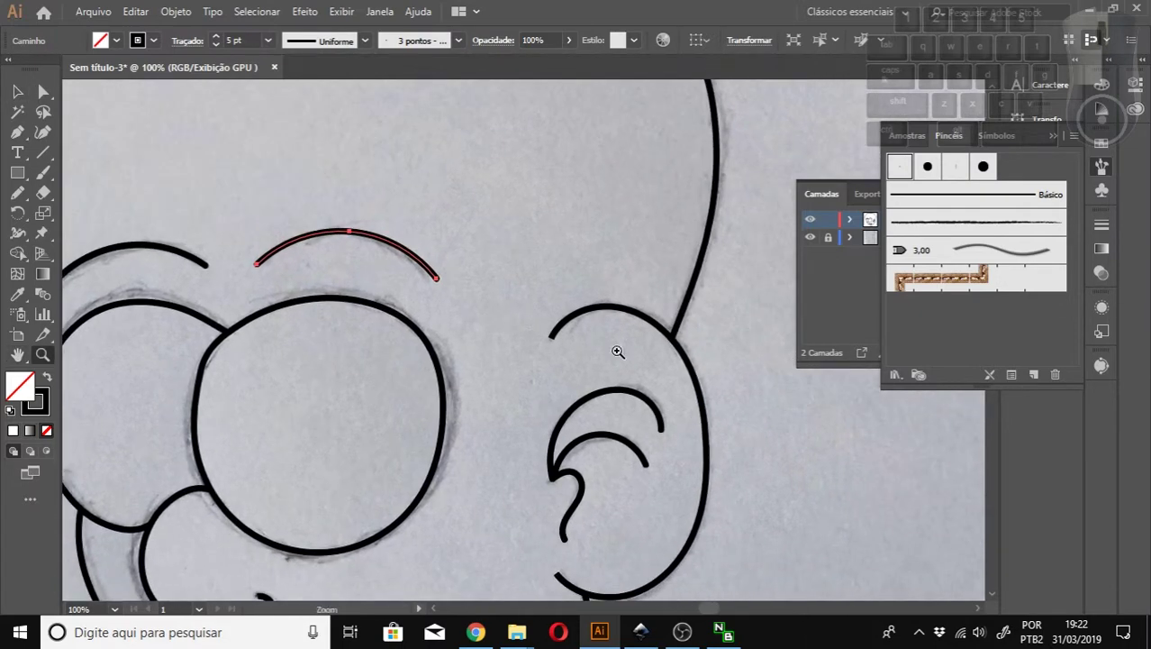
left_click(617, 352)
left_click(570, 365)
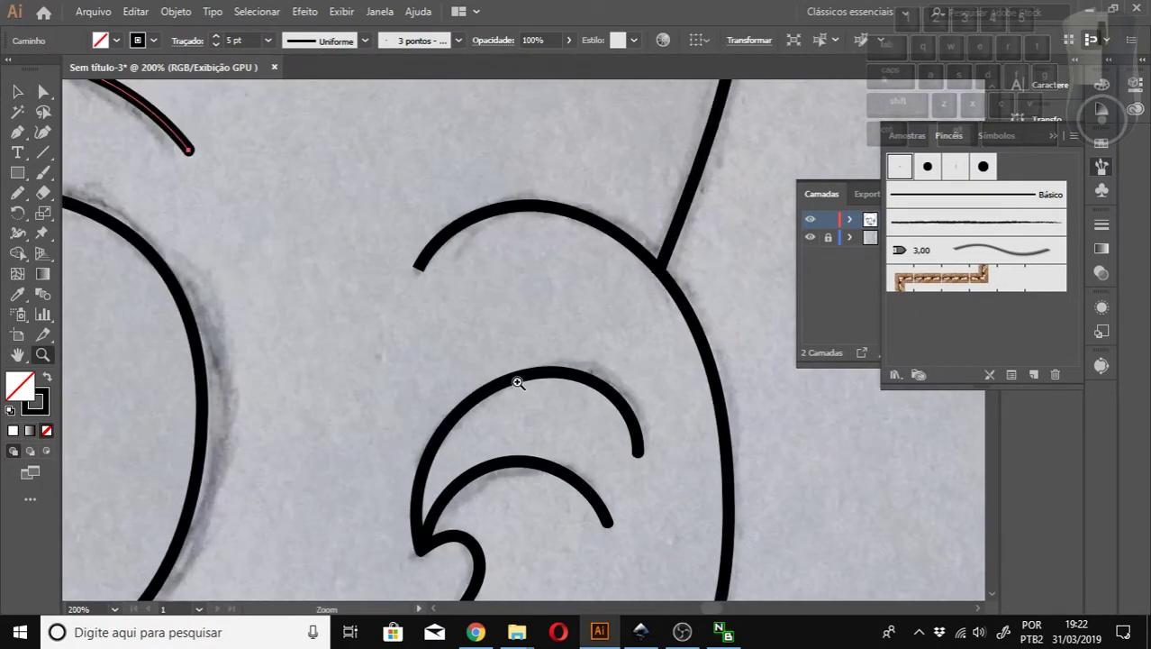
key("v")
left_click(442, 249)
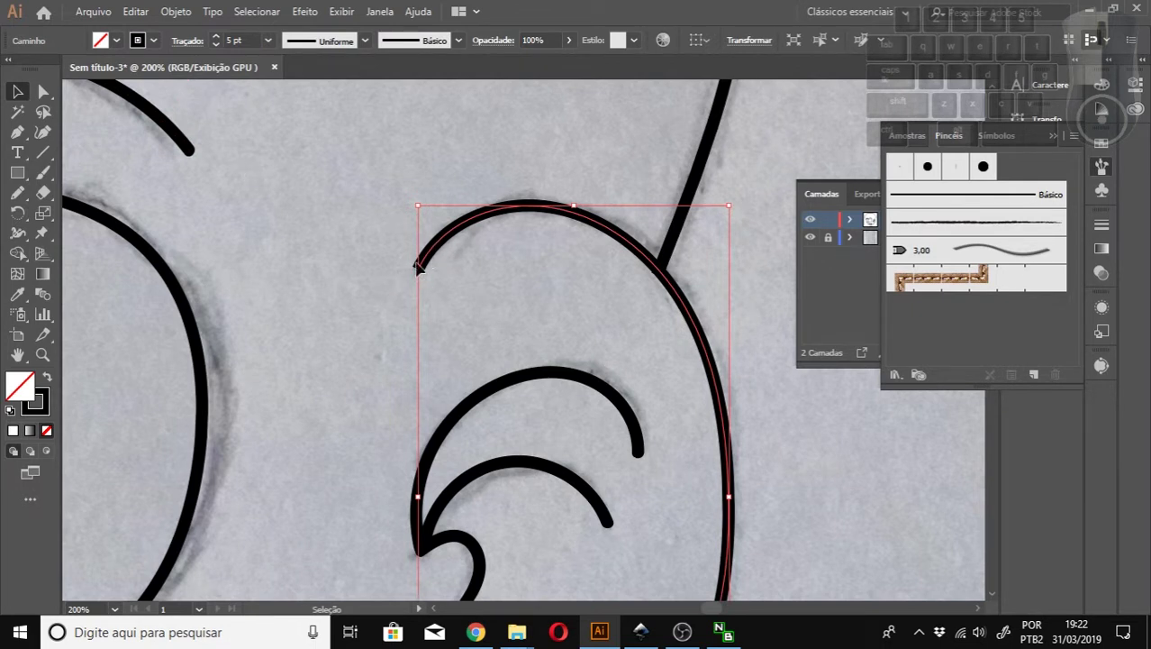
left_click(188, 40)
key("z")
left_click(387, 410, "alt")
left_click(505, 457, "alt")
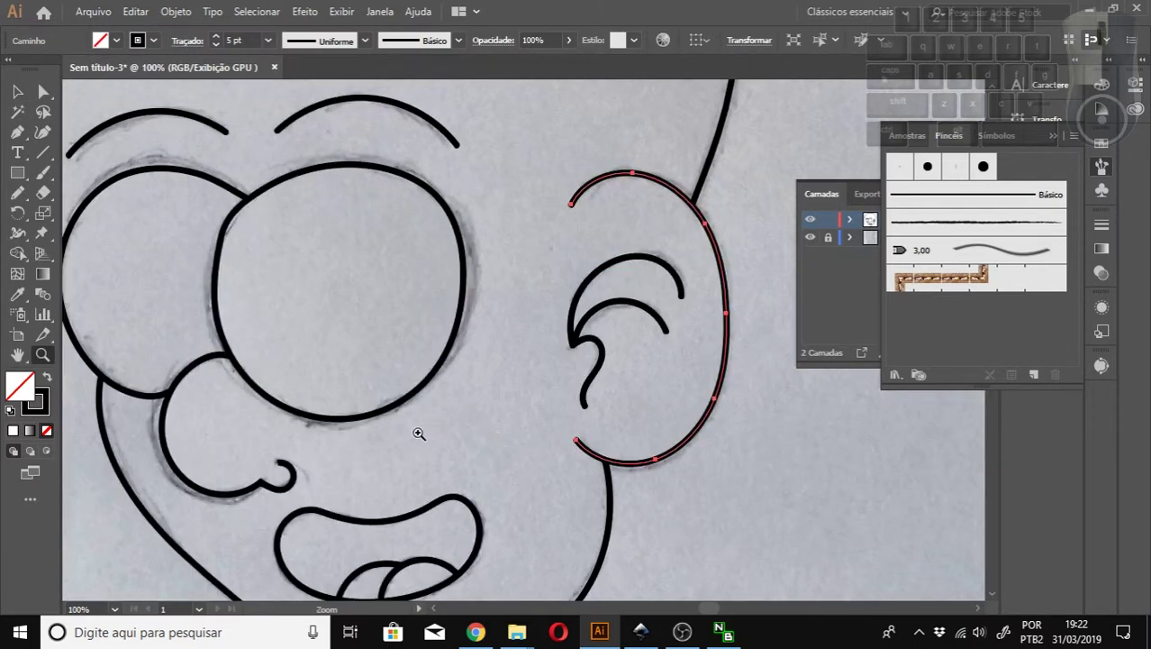
Give the nose line's stroke a rounded cap, trying rounded corners before setting the corners back to mitered.
left_click(316, 485)
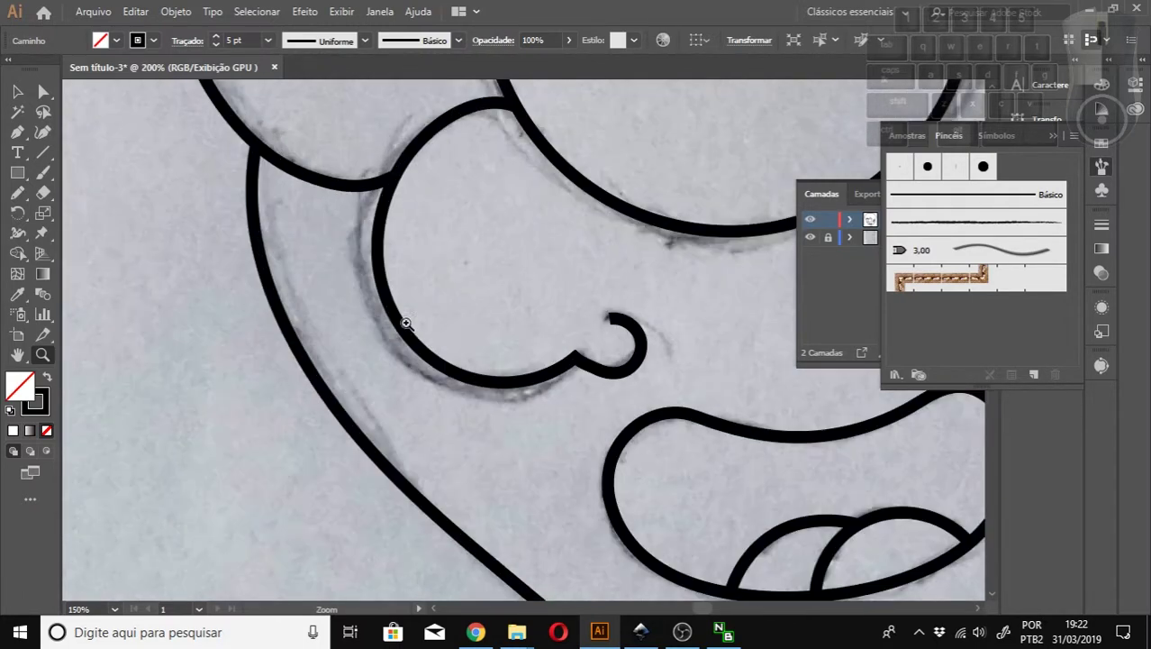
left_click(401, 326)
key("v")
left_click(570, 359)
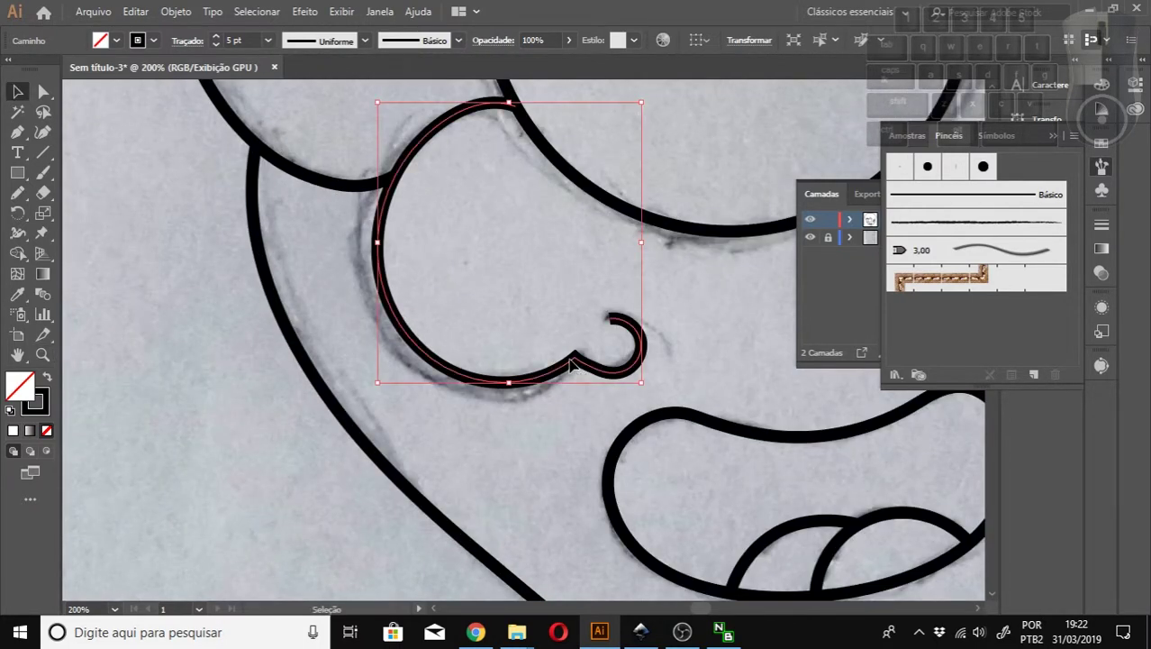
left_click(189, 41)
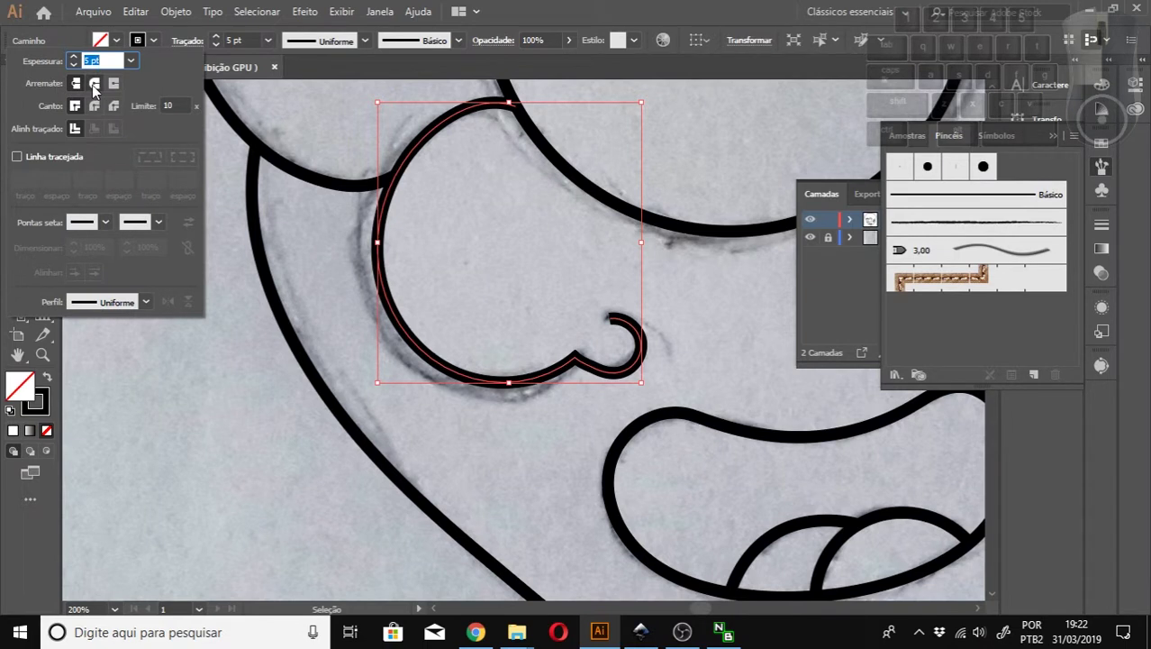
left_click(93, 84)
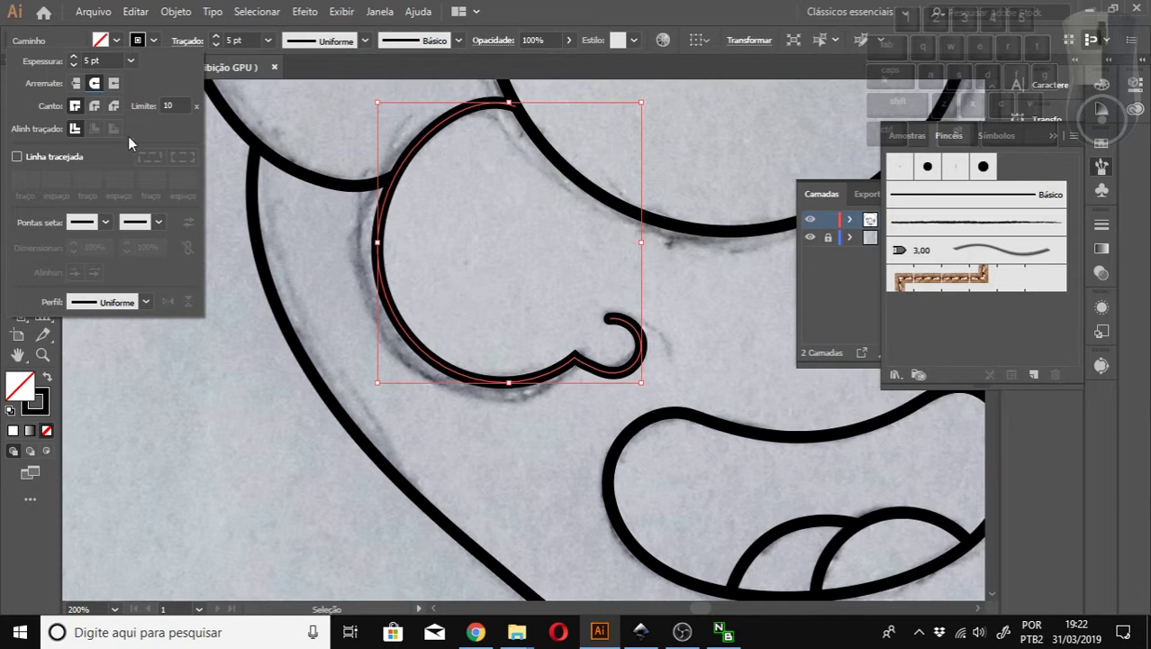
left_click(97, 106)
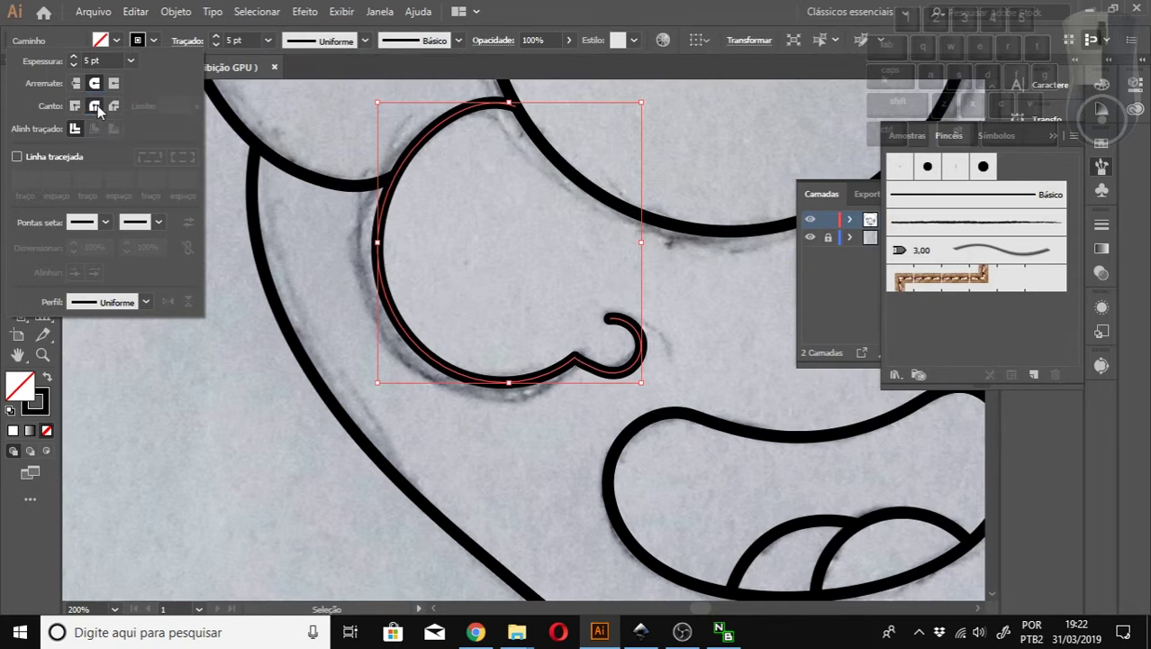
left_click(75, 105)
left_click(532, 286)
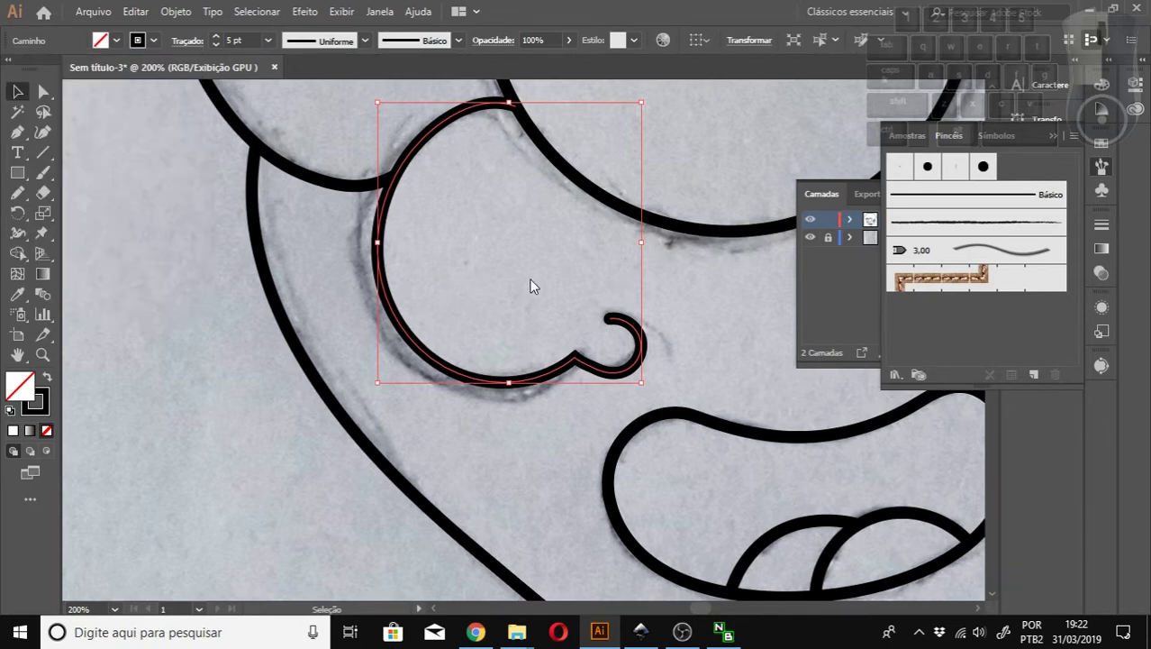
left_click(689, 296)
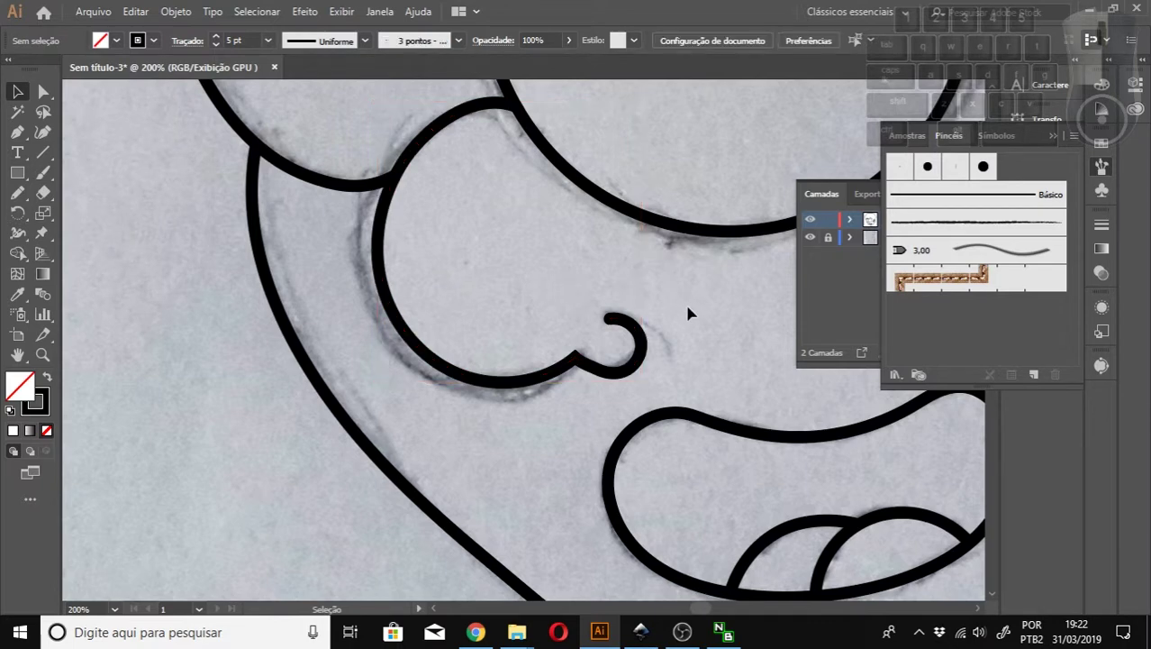
Select all the traced lines of the head and group them.
key("z")
left_click(738, 324, "alt")
left_click(599, 323, "alt")
left_click(544, 296, "alt")
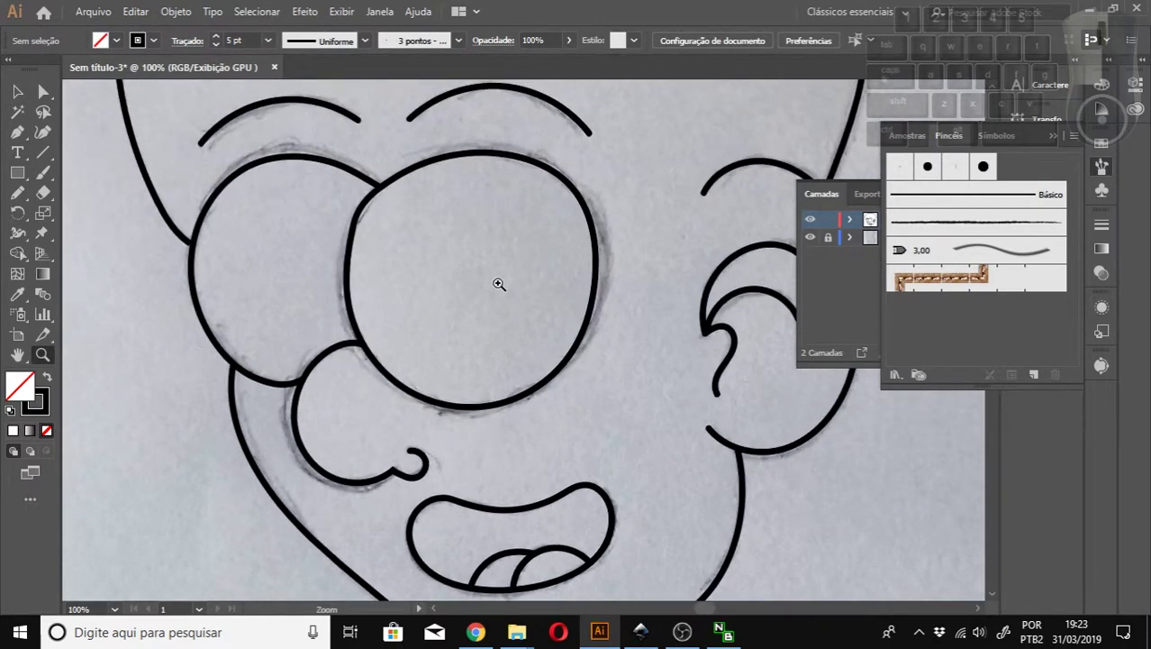
scroll(496, 282, "up", 5)
left_click(479, 430, "alt")
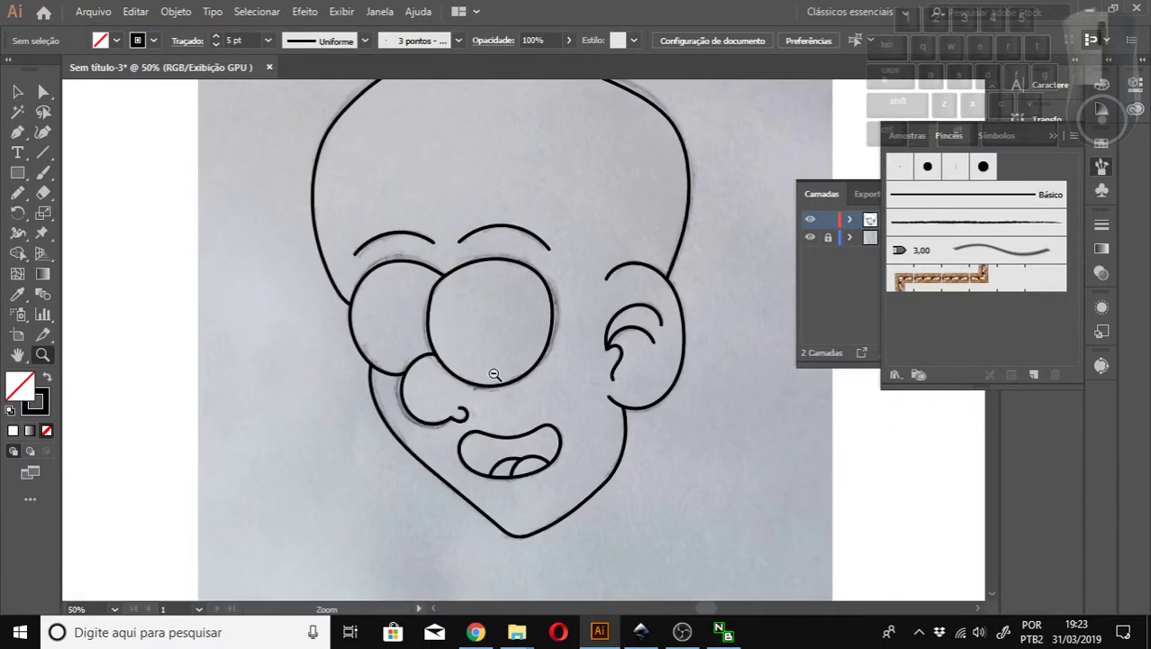
left_click(493, 374, "alt")
key("v")
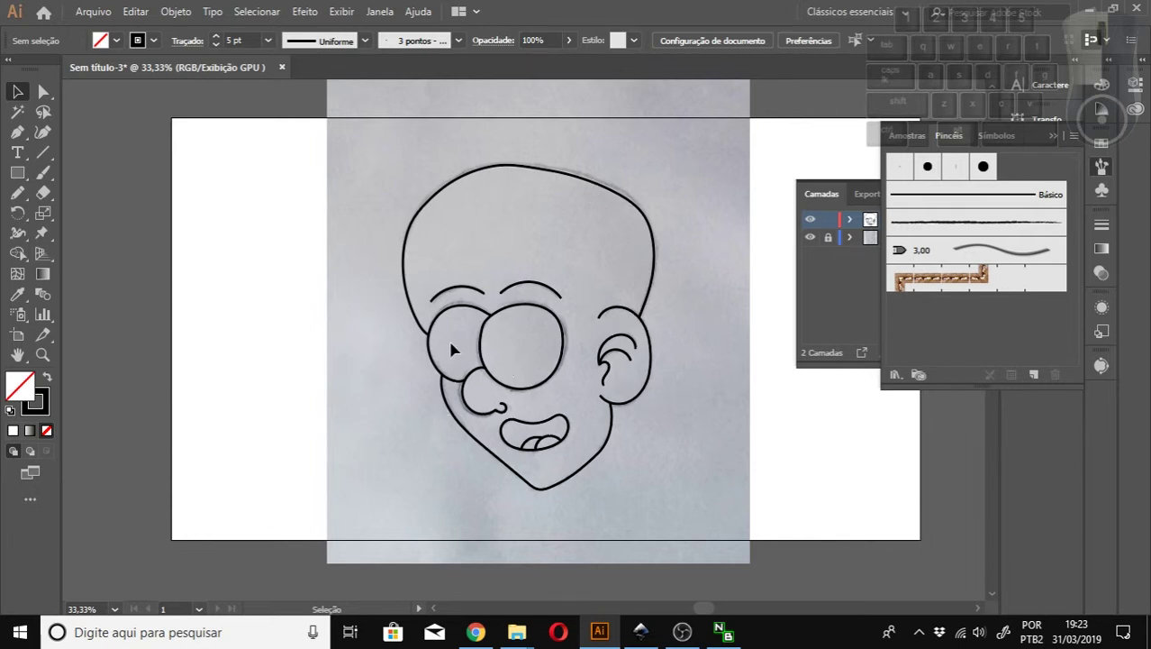
left_click(44, 91)
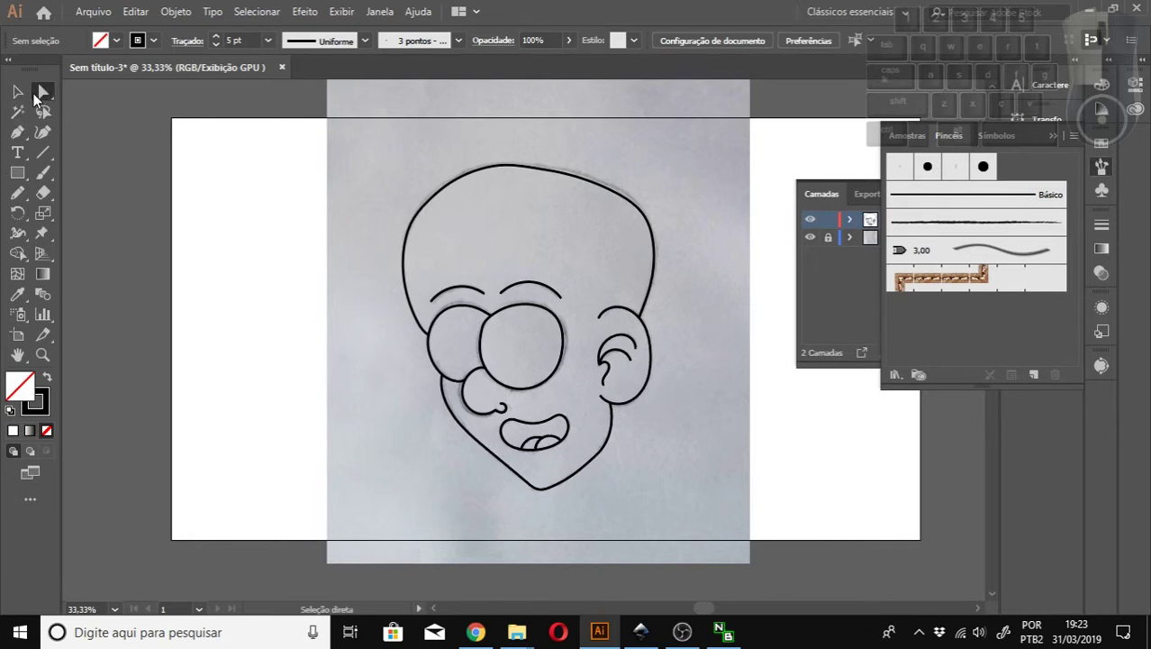
left_click(15, 91)
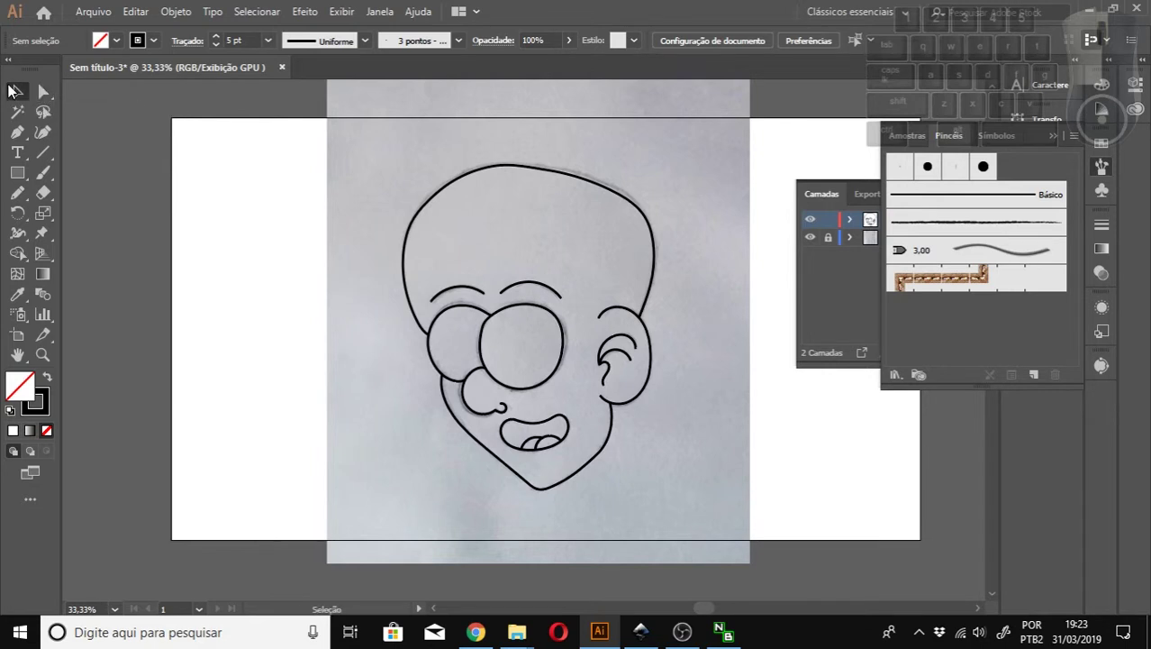
mouse_move(264, 147)
left_mouse_down()
mouse_move(368, 205)
mouse_move(671, 437)
mouse_move(700, 514)
left_mouse_up()
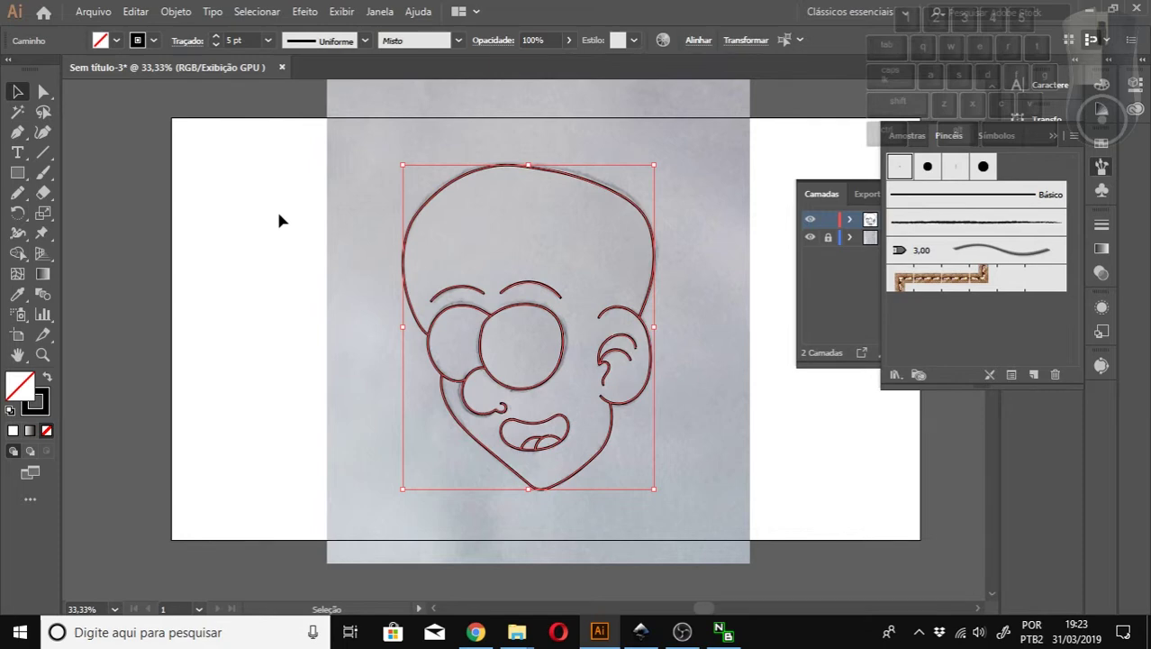
key("ctrl+g")
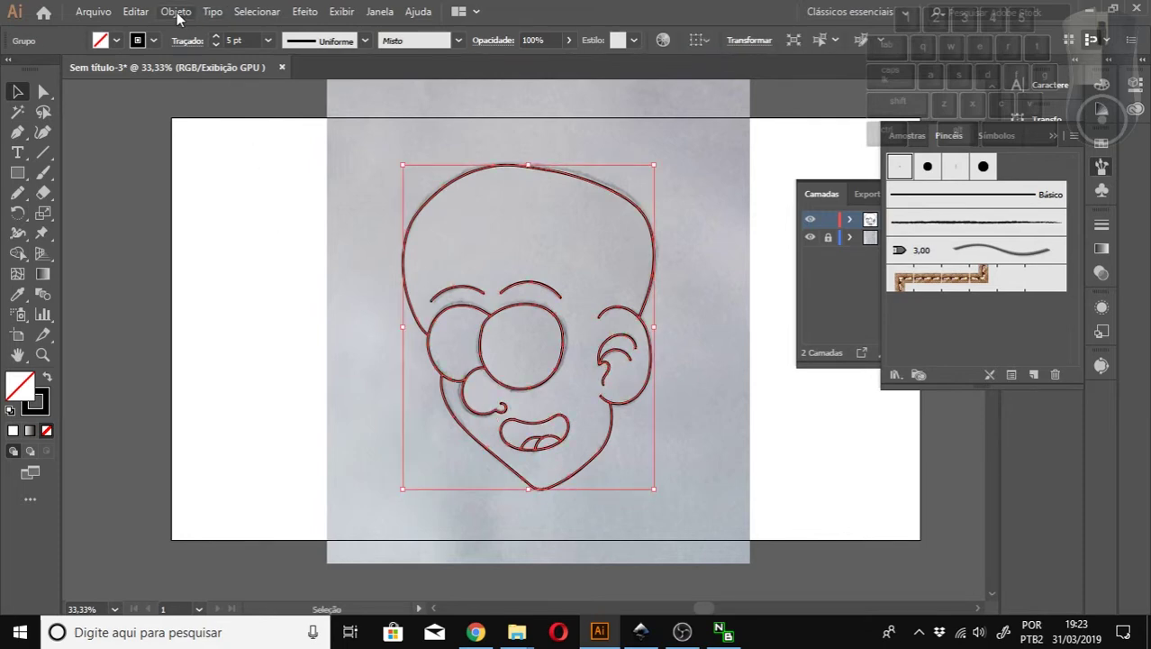
Convert the grouped lines' strokes into filled shapes with Outline Stroke (Contornar traçado) and deselect the group.
left_click(178, 14)
left_click(178, 14)
left_click(176, 13)
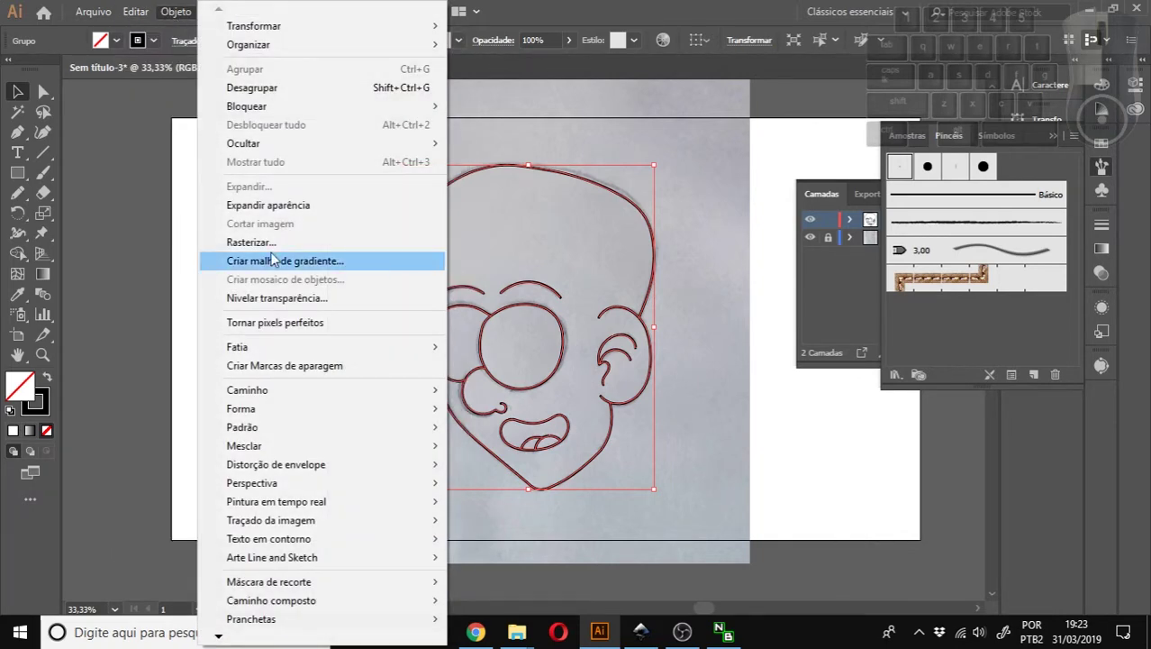
mouse_move(315, 394)
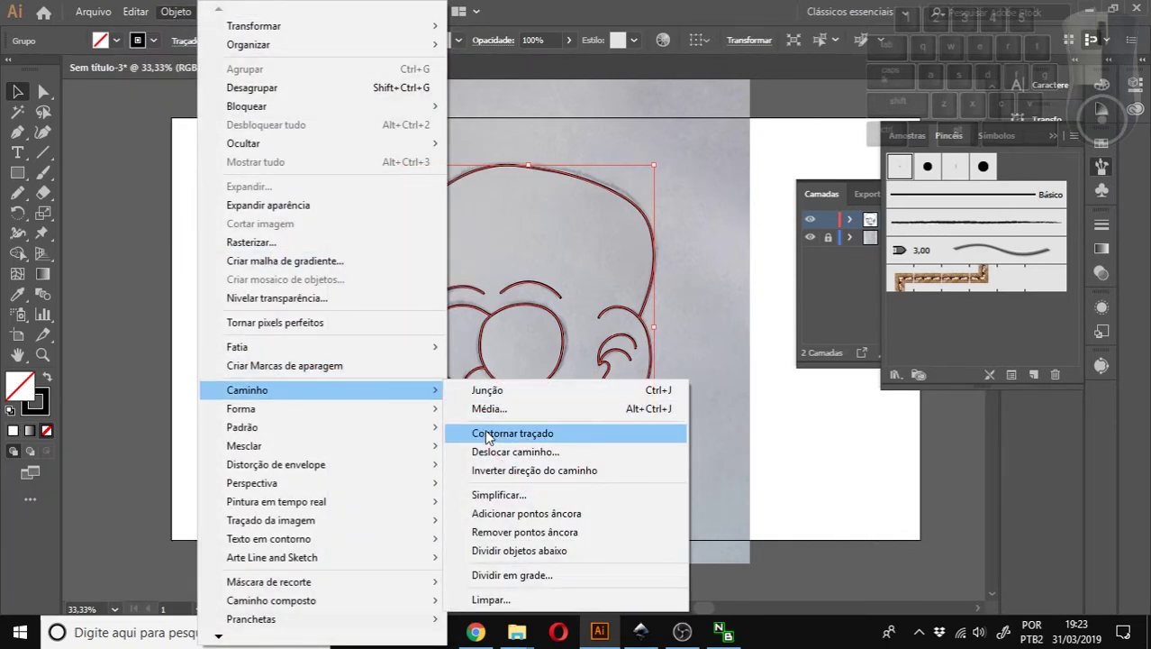
left_click(575, 436)
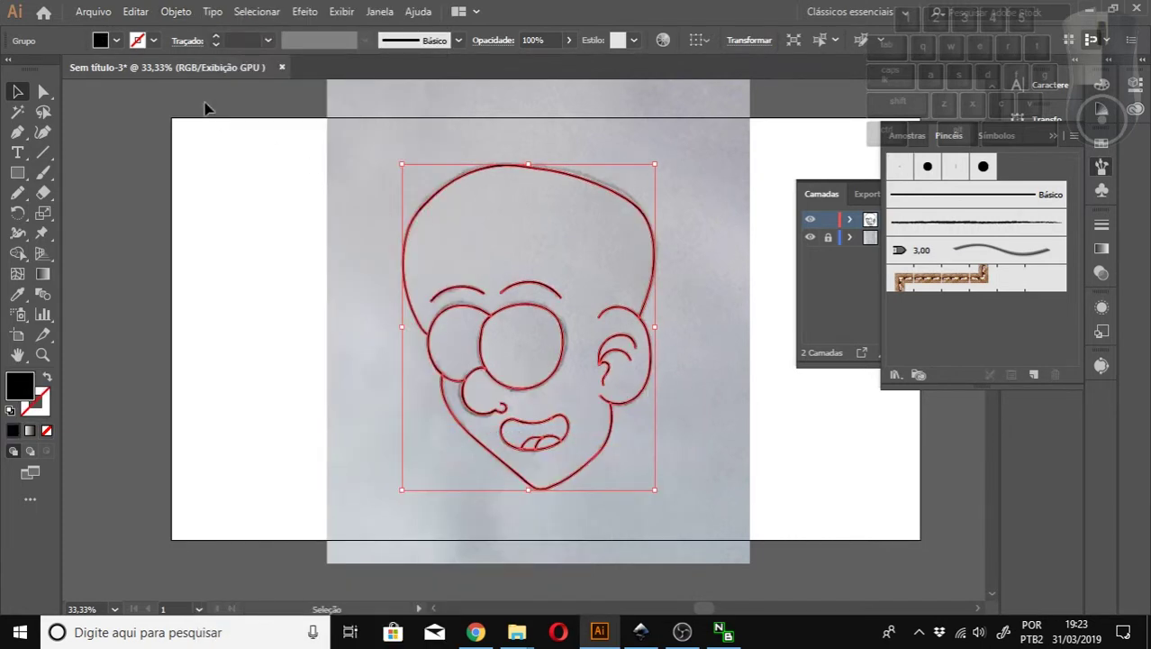
left_click(175, 10)
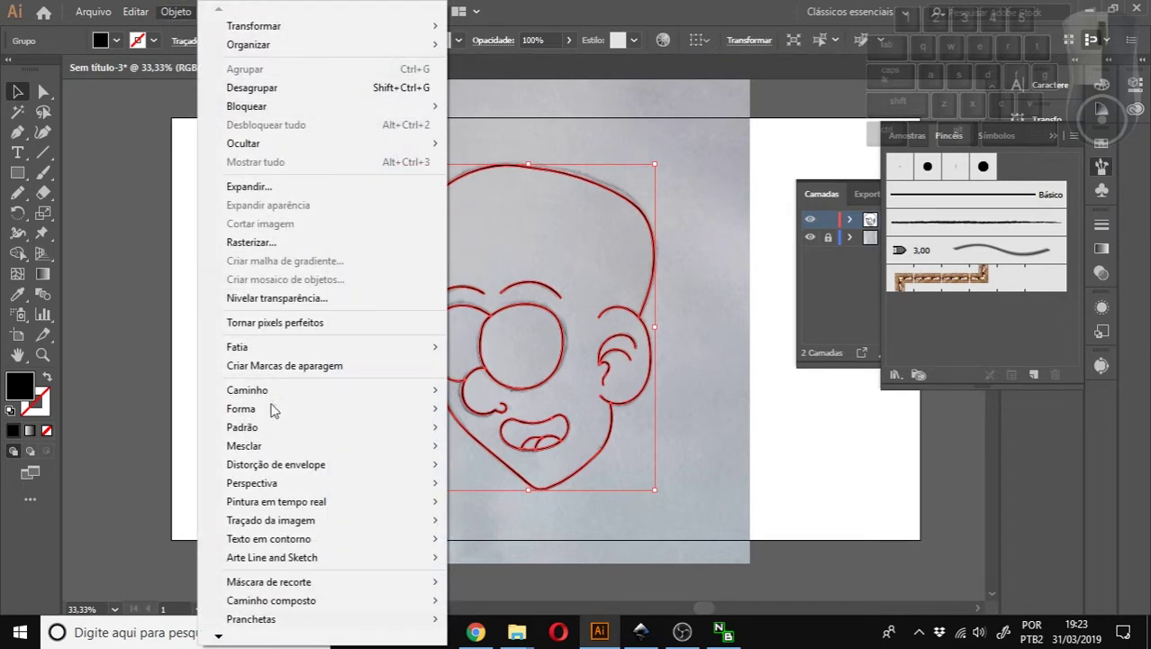
mouse_move(308, 392)
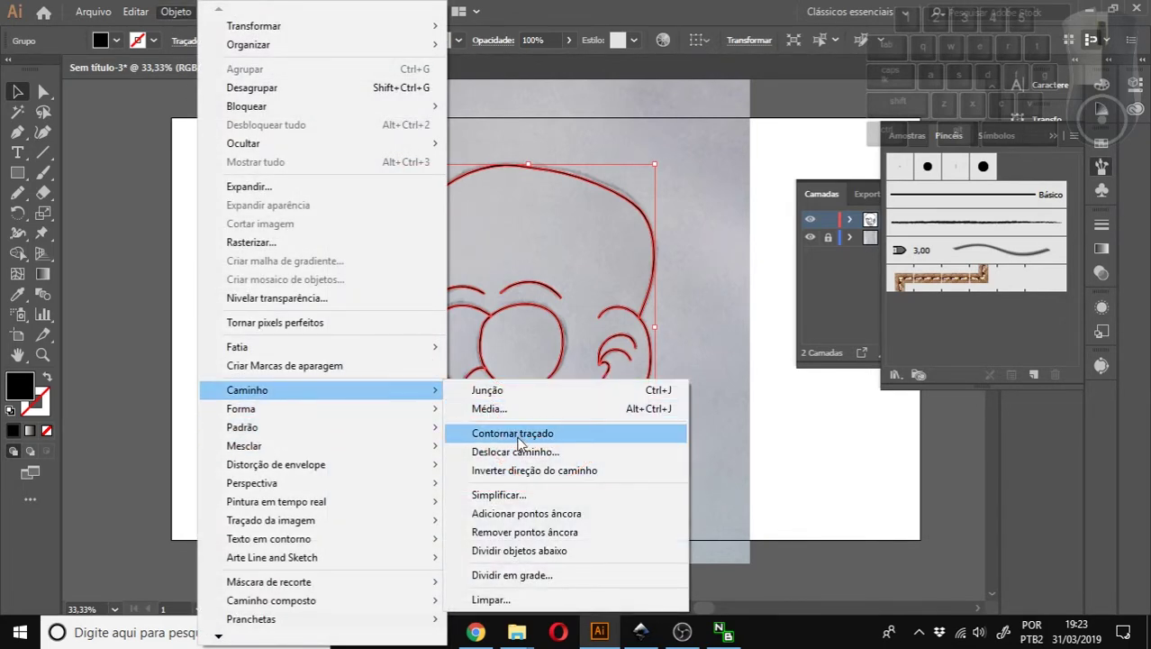
left_click(765, 411)
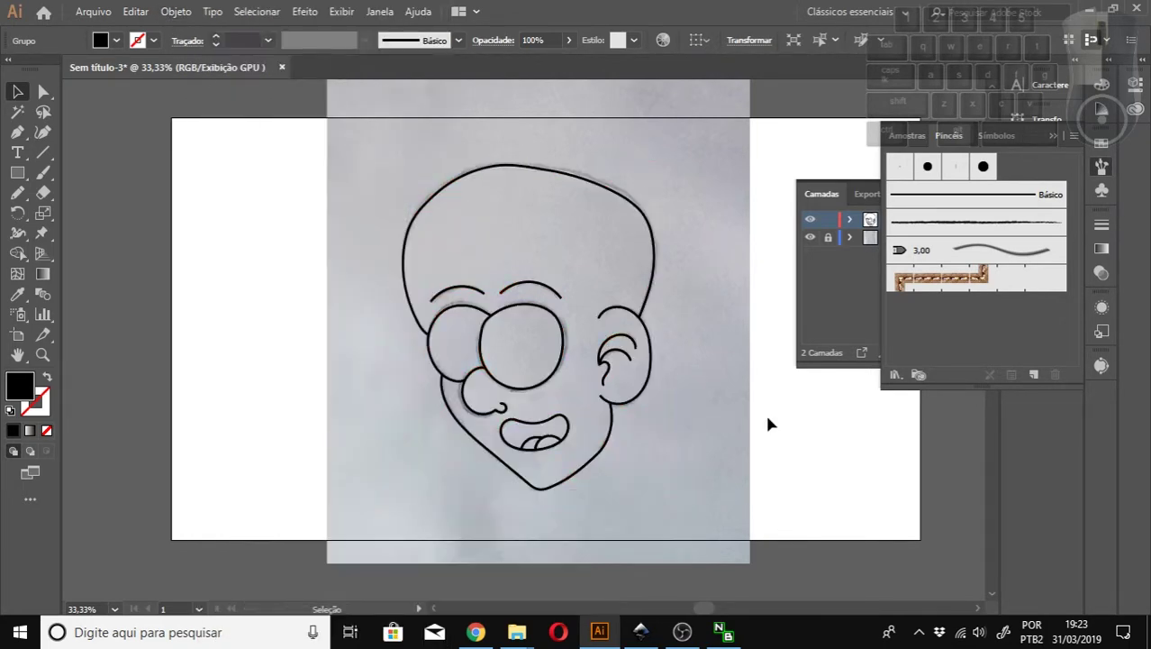
Try pulling the middle anchor on the right eyebrow's lower edge downward with the Direct Selection tool, and undo the change.
key("z")
left_click(586, 356)
left_click(487, 306)
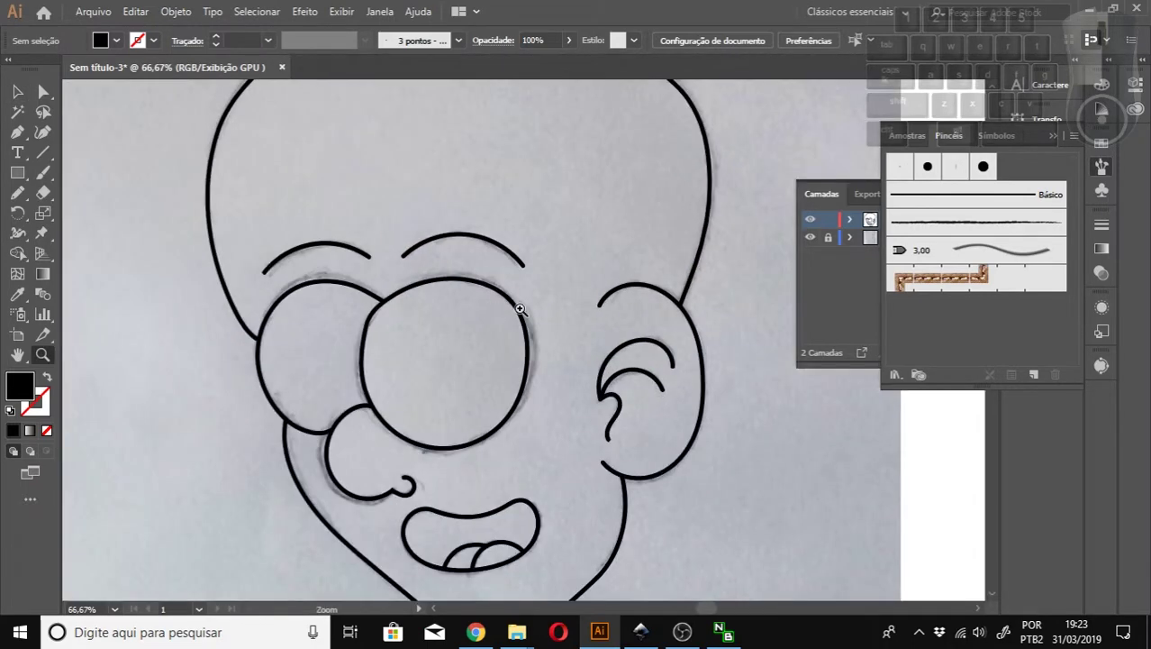
left_click(520, 309)
left_click(507, 275)
left_click(437, 303)
key("v")
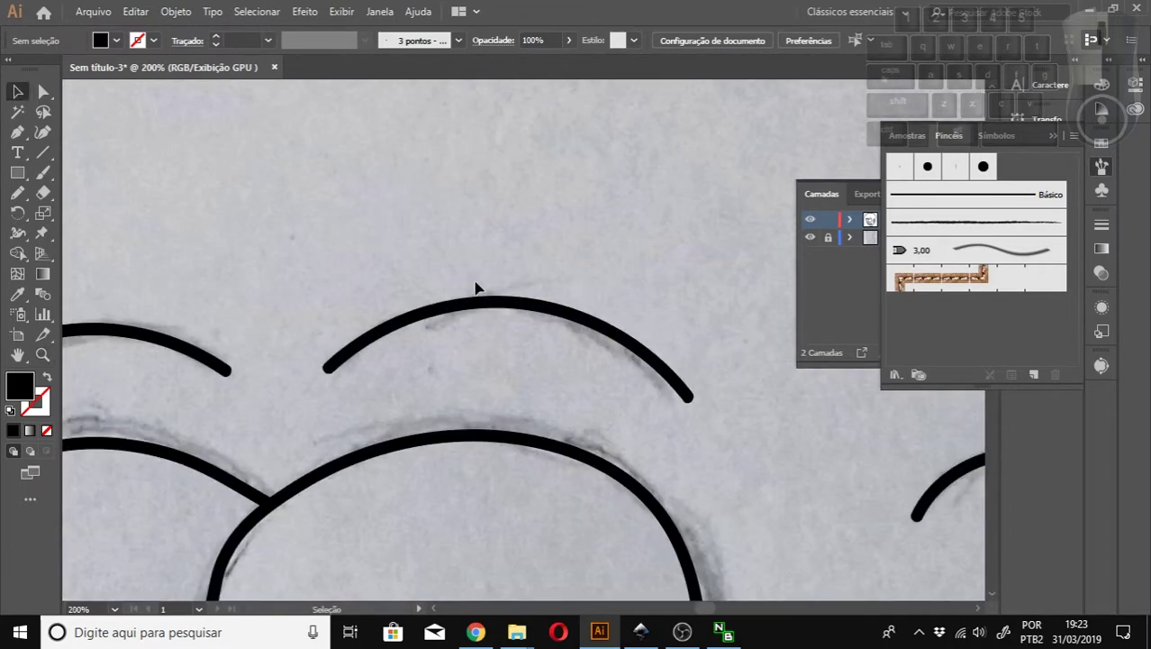
left_click(493, 306)
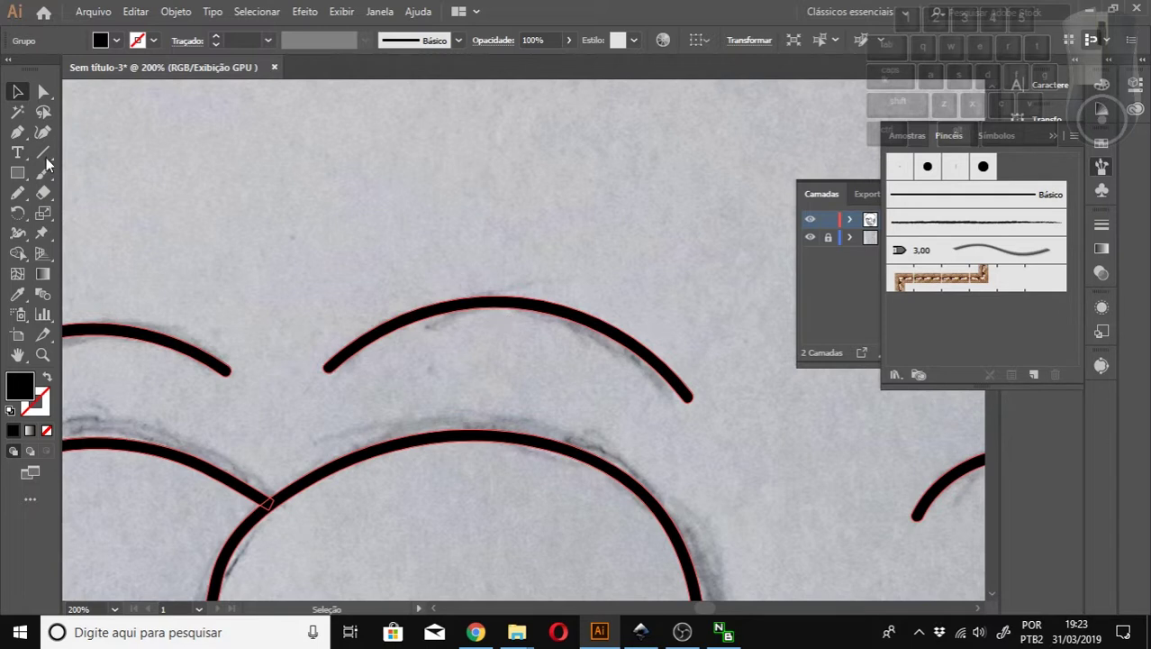
left_click(42, 91)
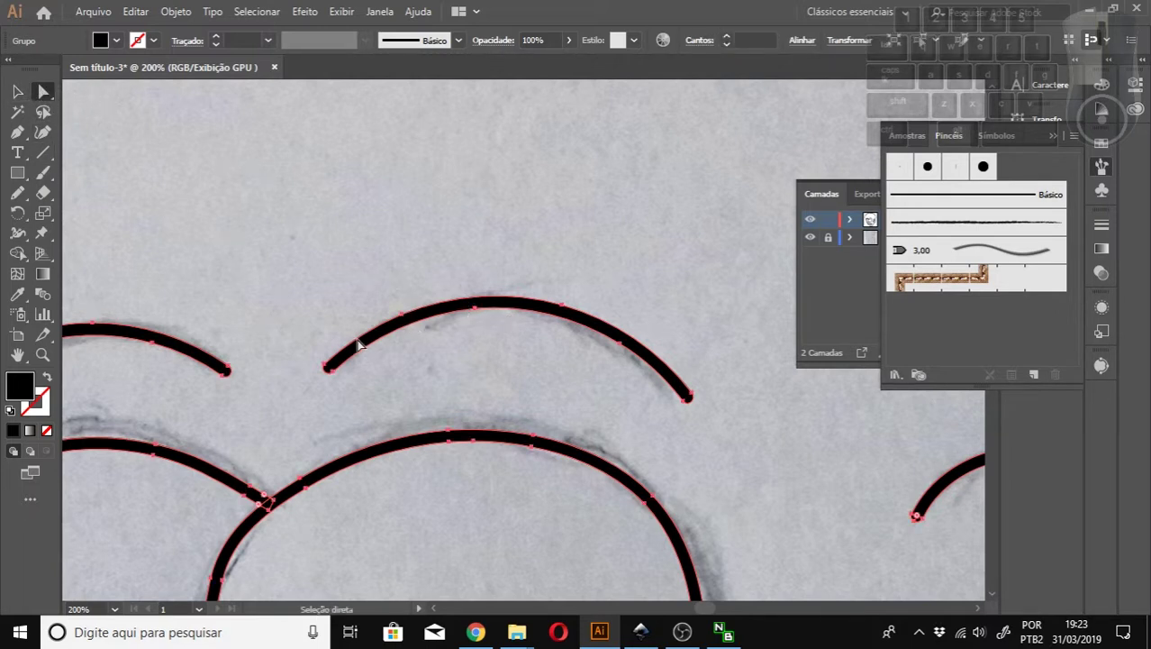
left_click_drag(476, 310, 494, 375)
key("ctrl+z")
left_click(477, 318)
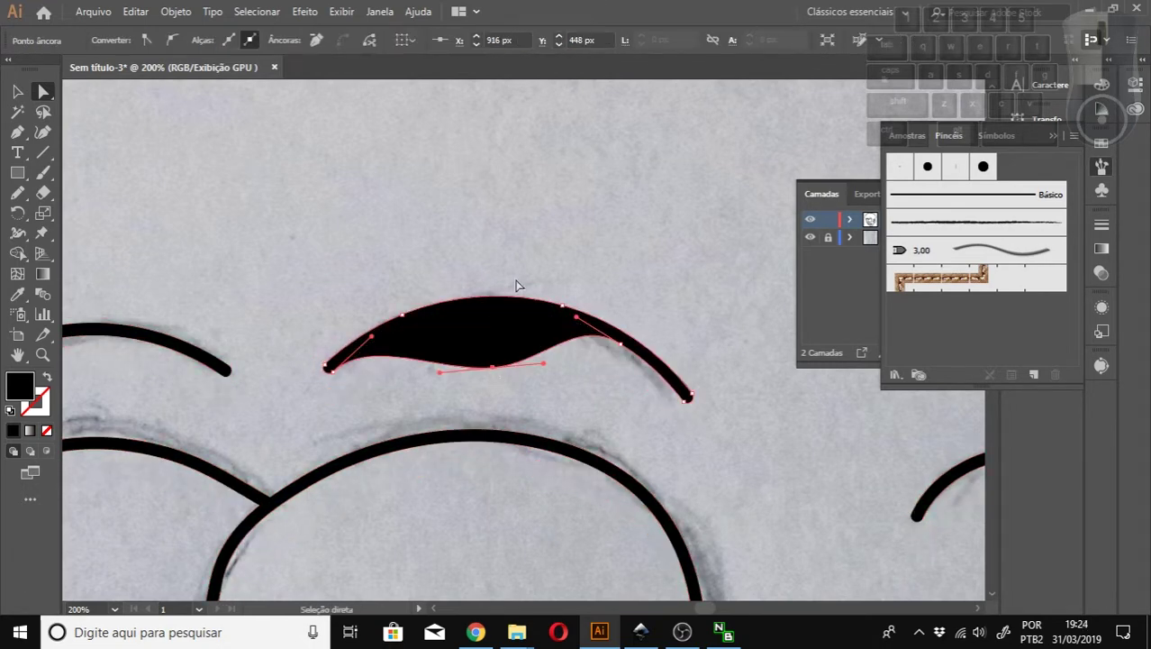
key("ctrl+z")
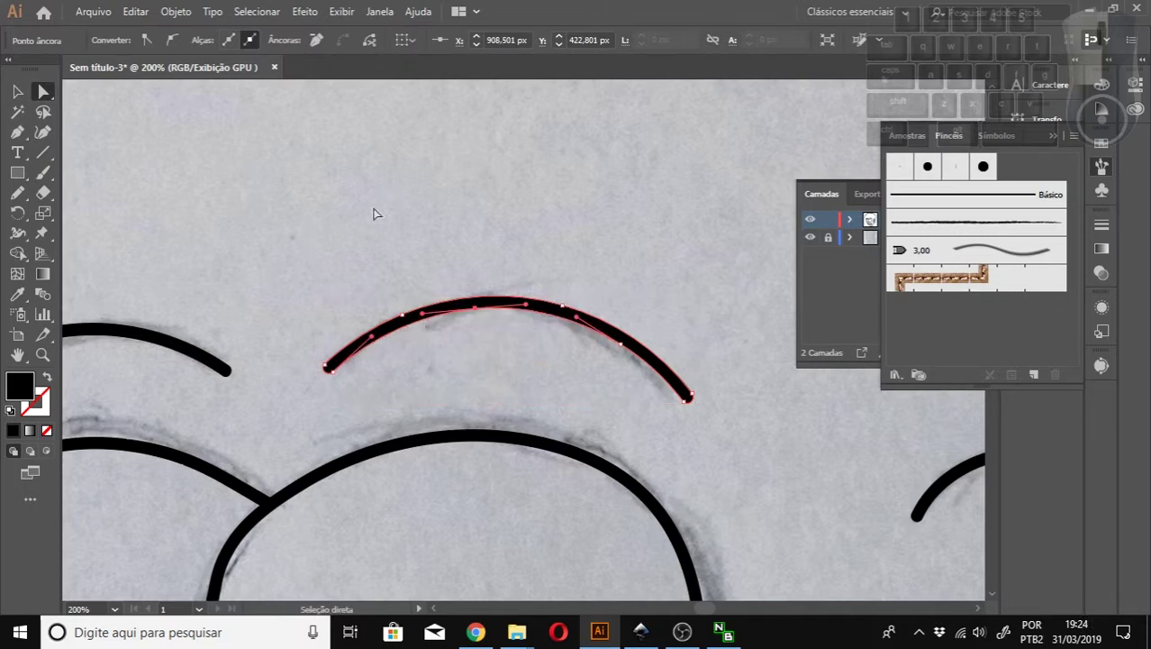
Deselect the eyebrow shape and examine the outlined head as a whole over the sketch.
key("z")
left_click(403, 233, "alt")
left_click(575, 336, "alt")
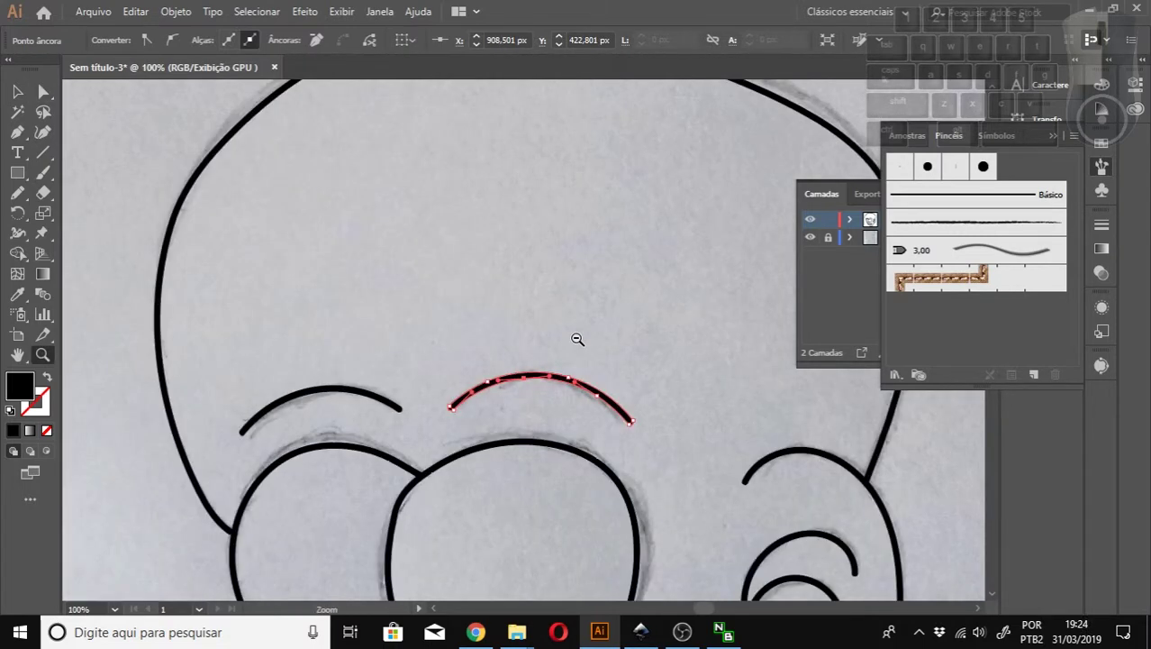
left_click(575, 336, "alt")
left_click(590, 368, "alt")
left_click(596, 381, "alt")
scroll(531, 396, "up", 1)
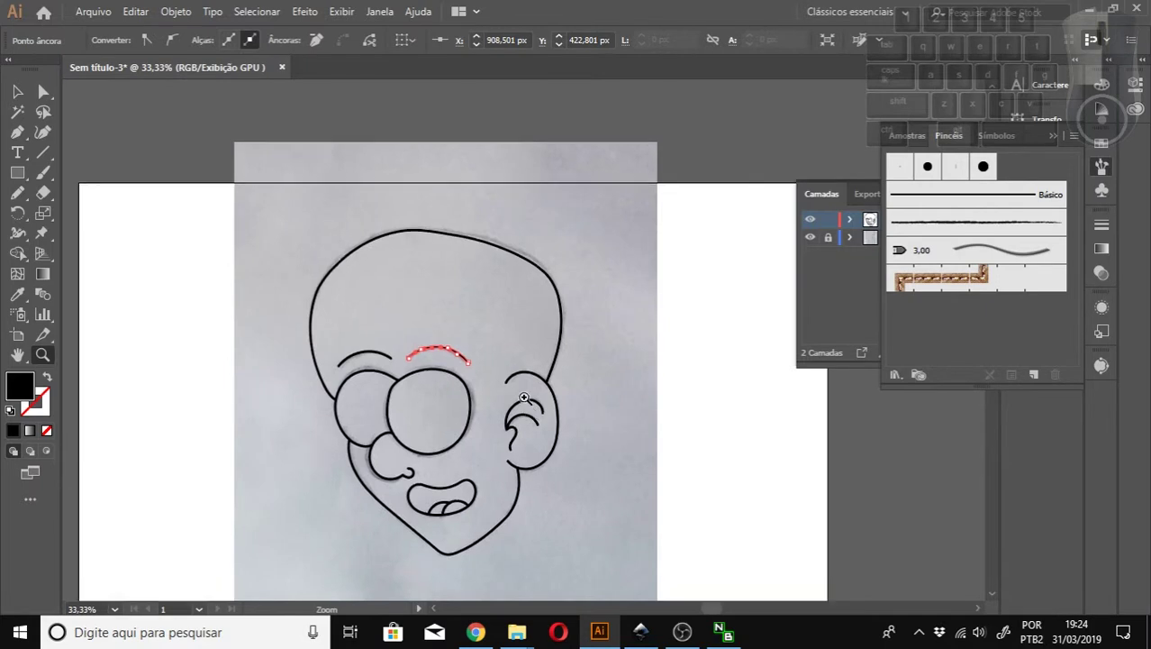
left_click(442, 442)
scroll(455, 437, "up", 2)
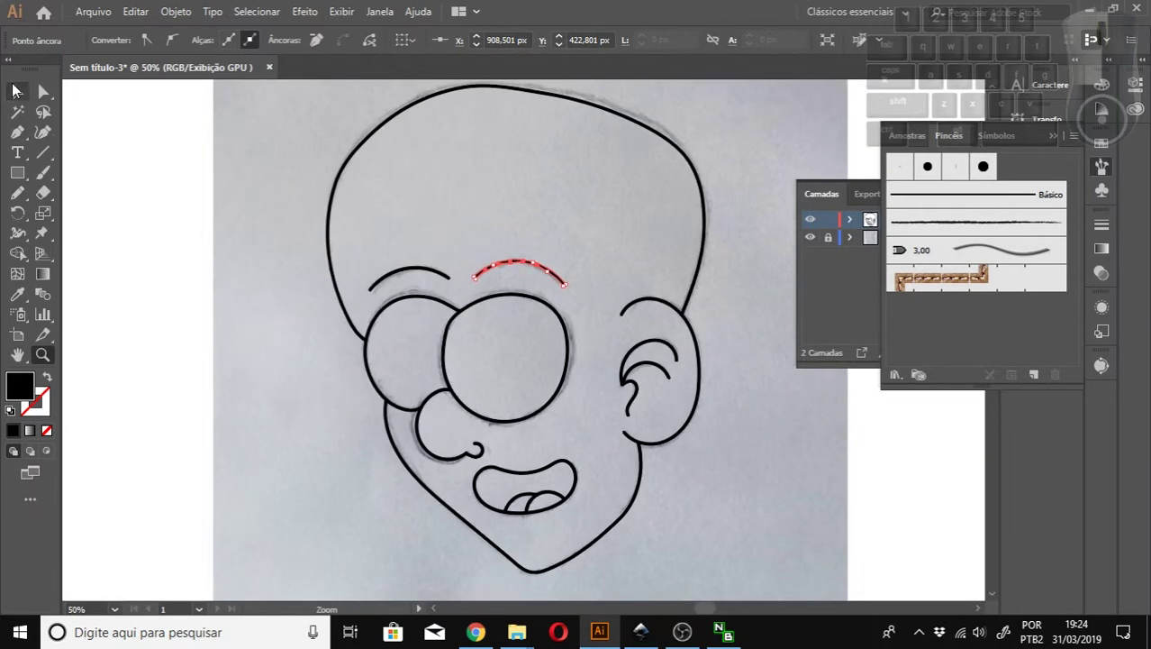
left_click(17, 91)
left_click(269, 220)
key("z")
left_click(537, 281, "alt")
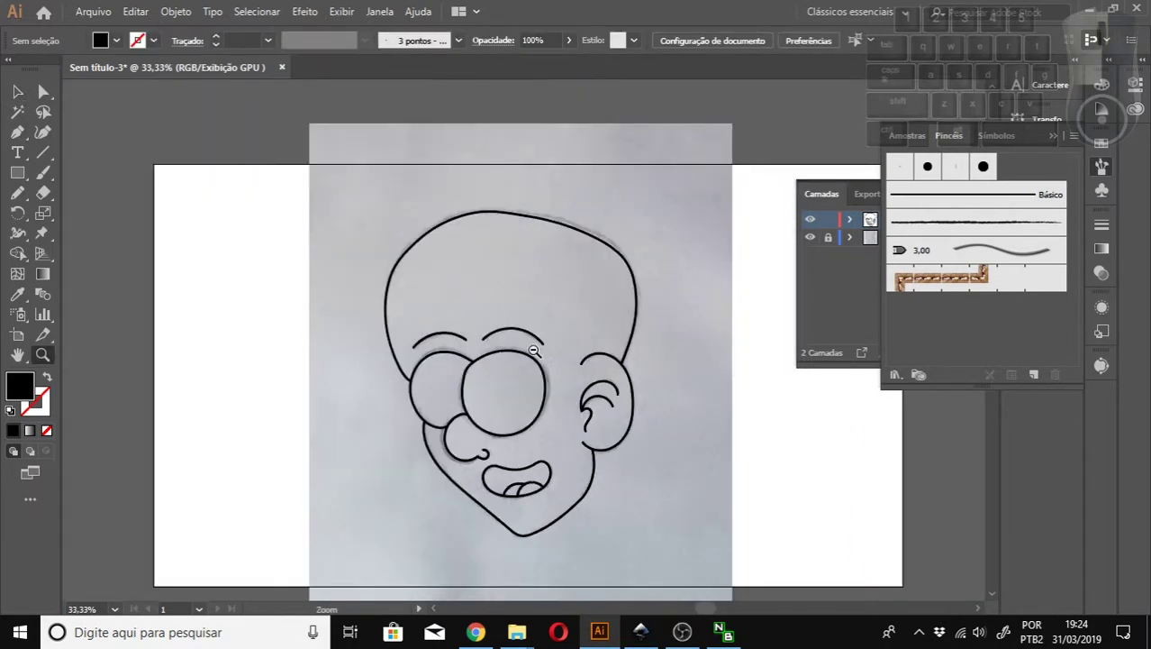
scroll(575, 371, "down", 1)
key("v")
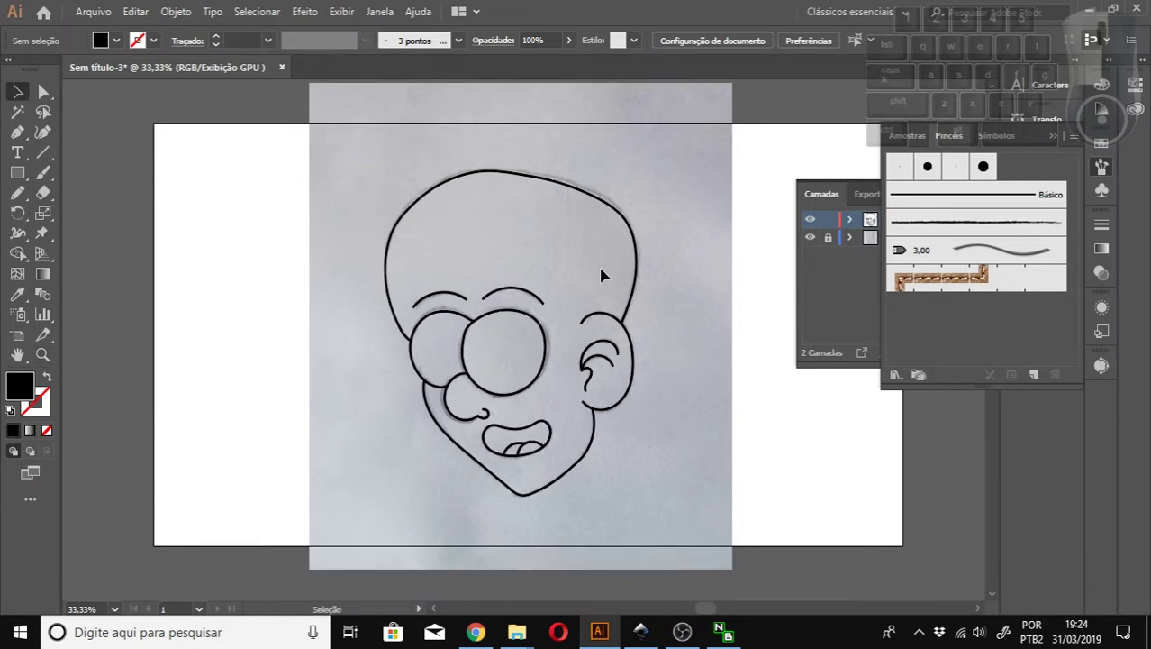
left_click(17, 172)
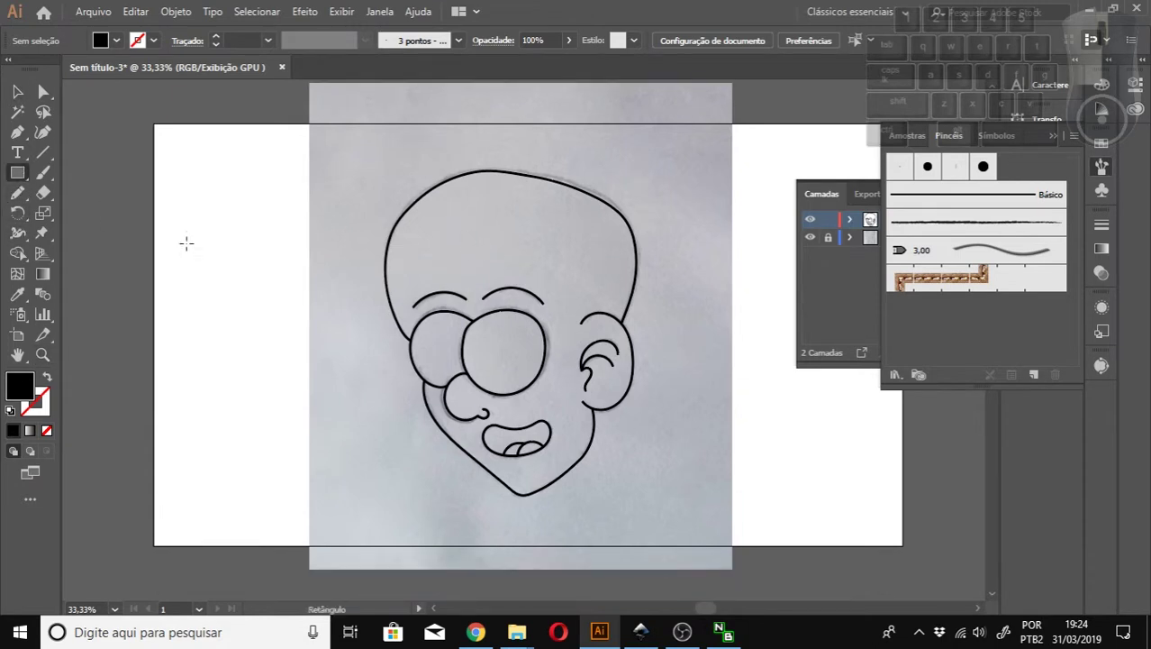
left_click(17, 91)
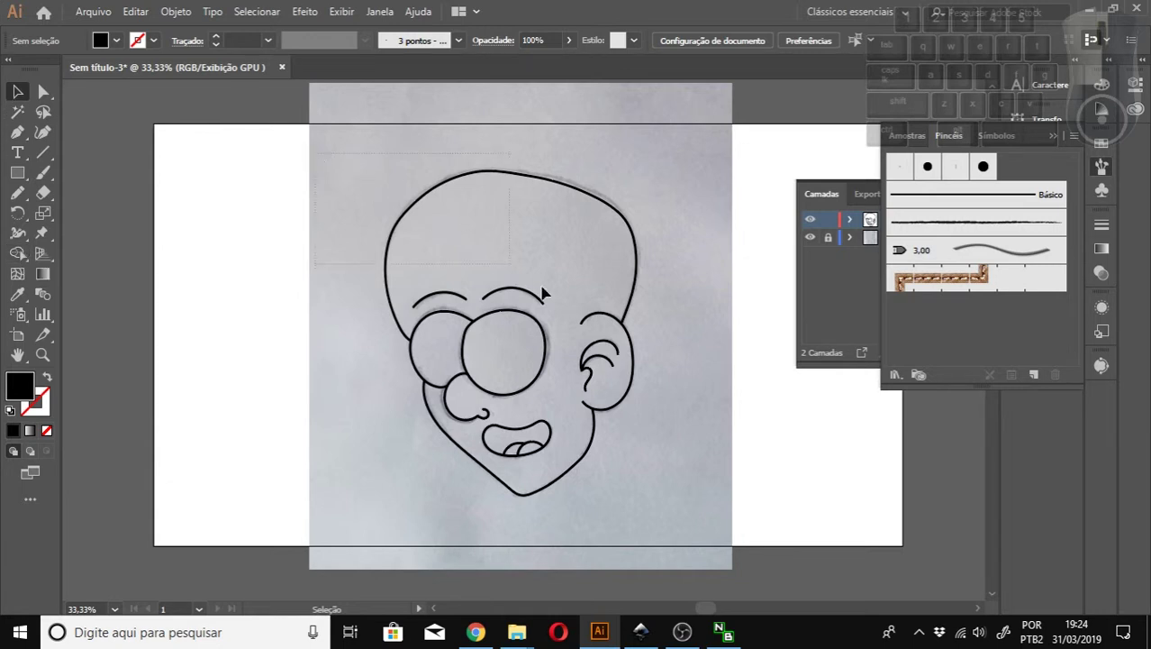
Try filling the two eyes and the face with black using the Shape Builder tool, undo the fills and deselect the outlines.
left_click_drag(695, 532, 260, 332)
key("shift+m")
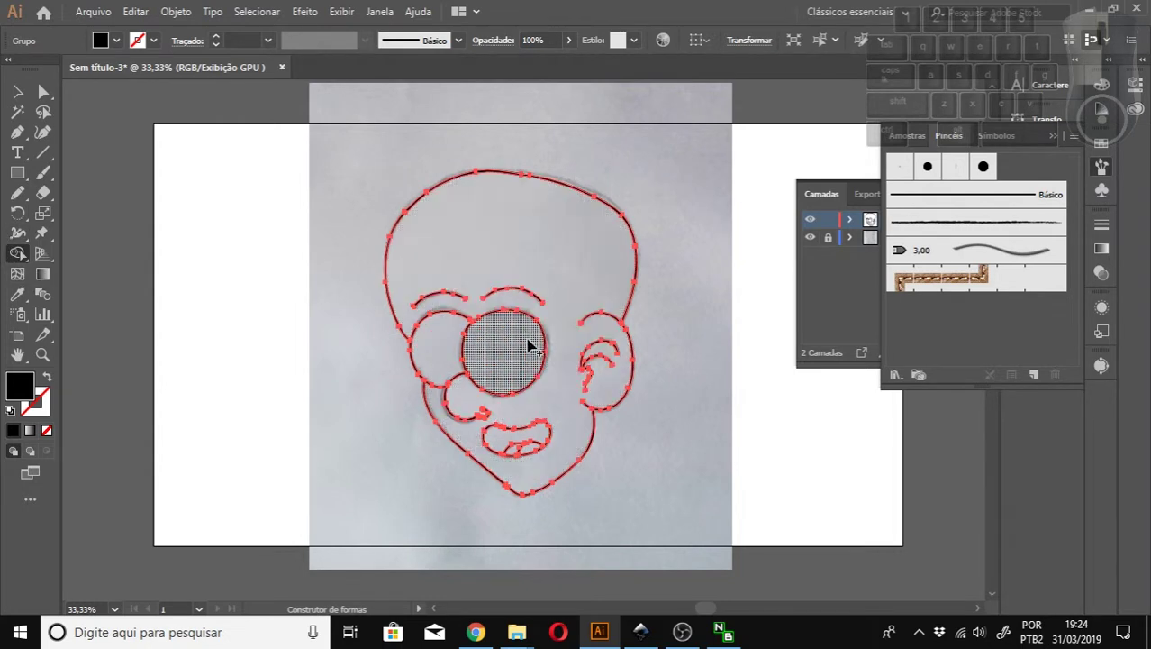
left_click(448, 344)
left_click(501, 344)
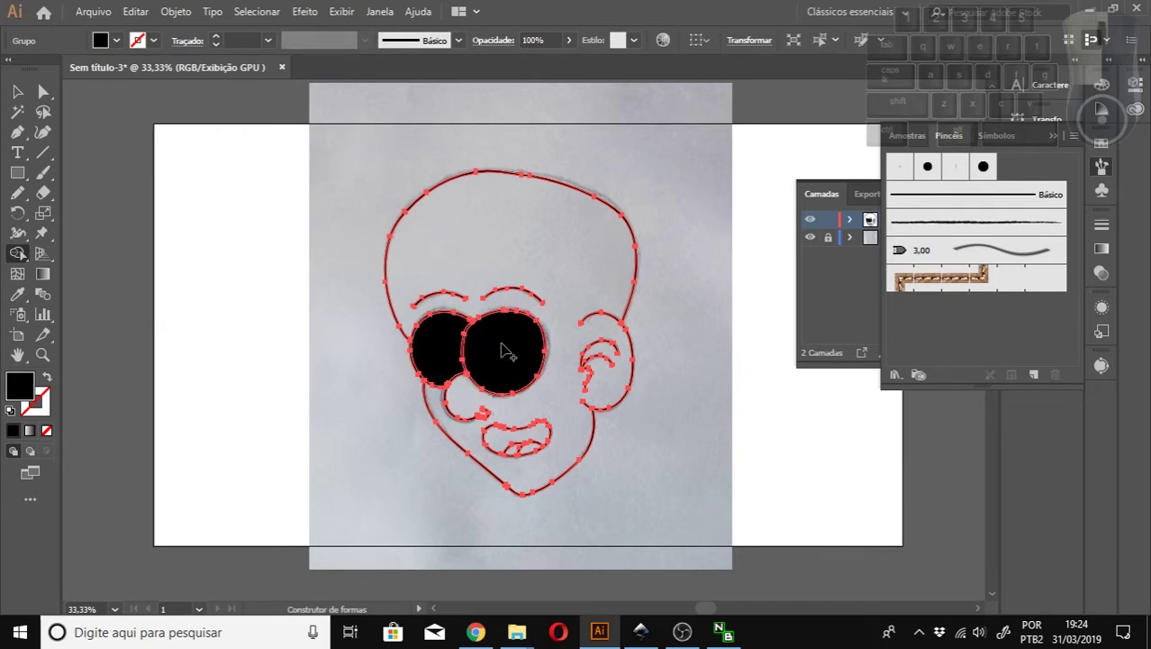
left_click(504, 219)
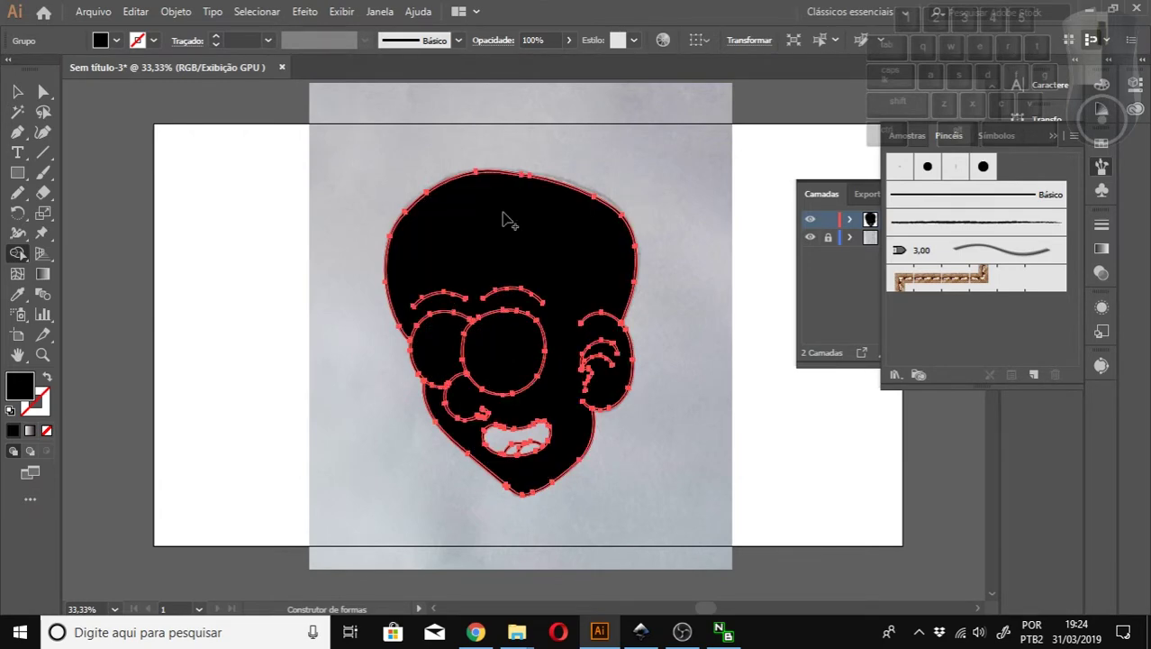
key("ctrl+z")
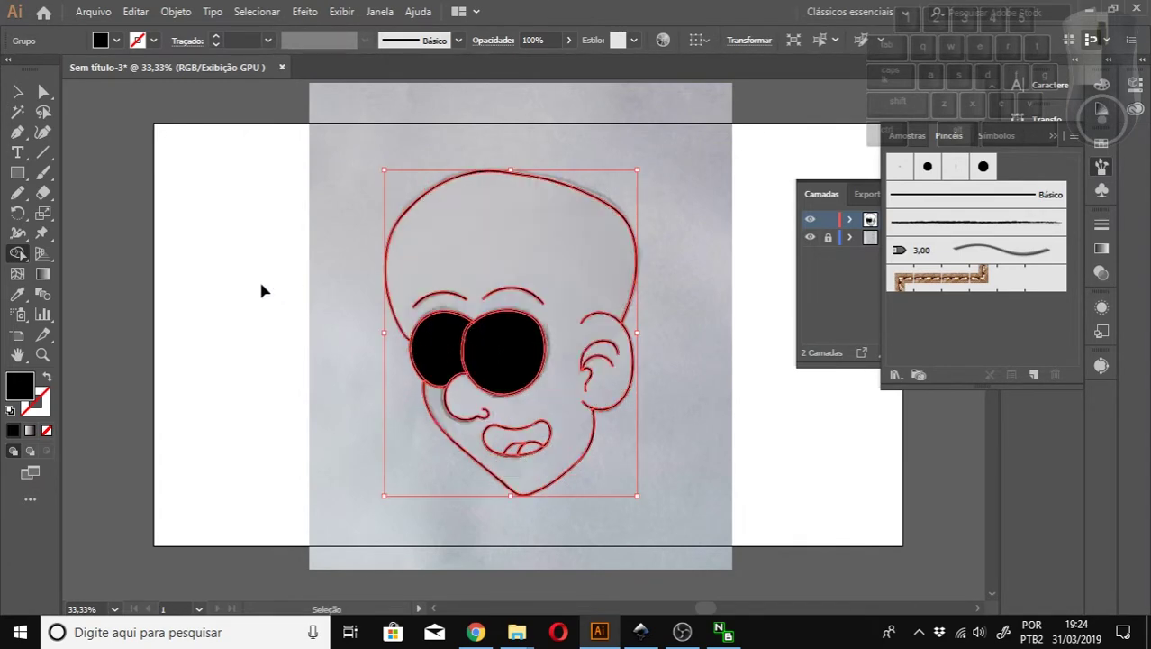
key("ctrl+z")
key("ctrl+z")
left_click(17, 91)
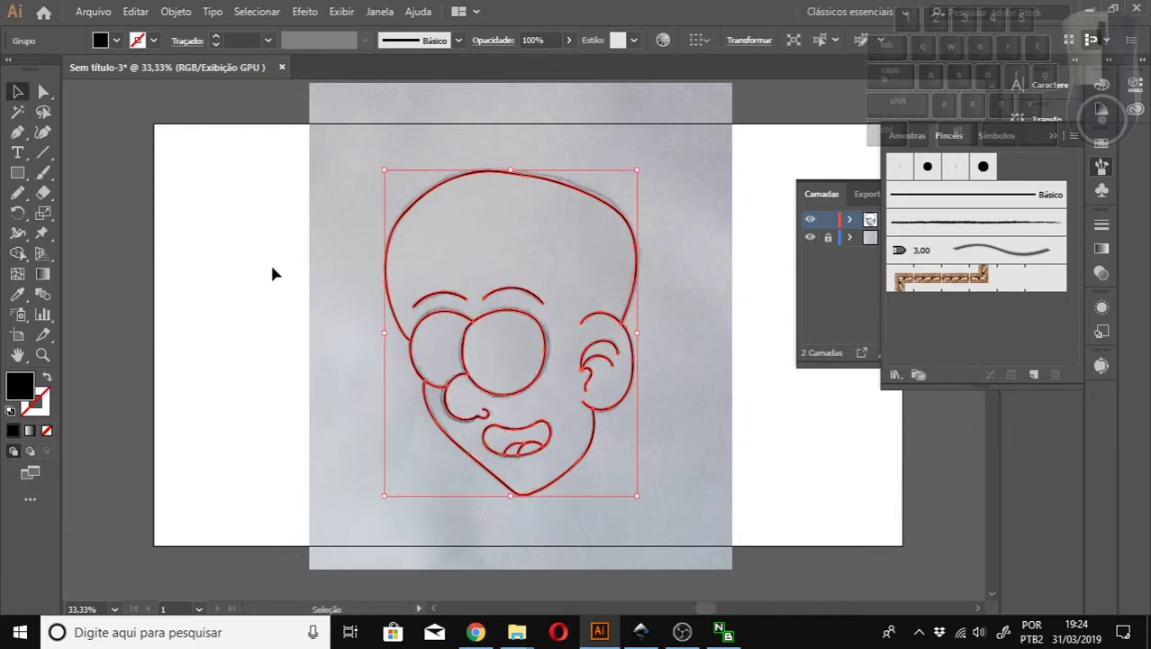
left_click(274, 267)
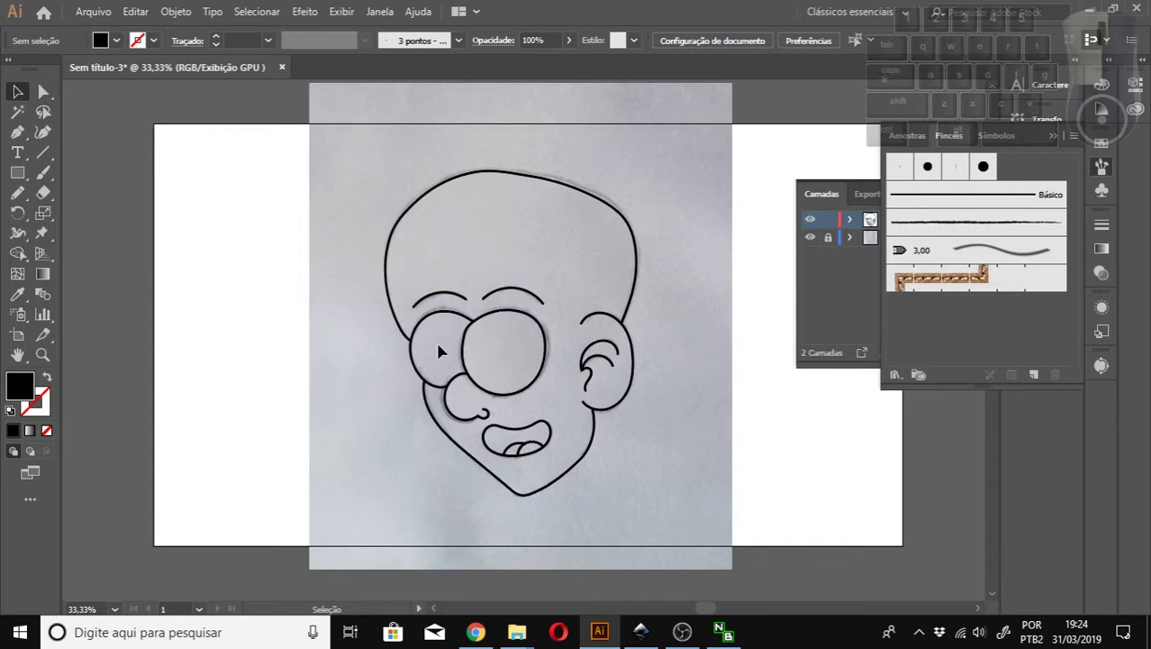
Choose a light peach skin tone, about F4CDA6, as the fill and draw a rectangle covering the whole head.
left_click(17, 173)
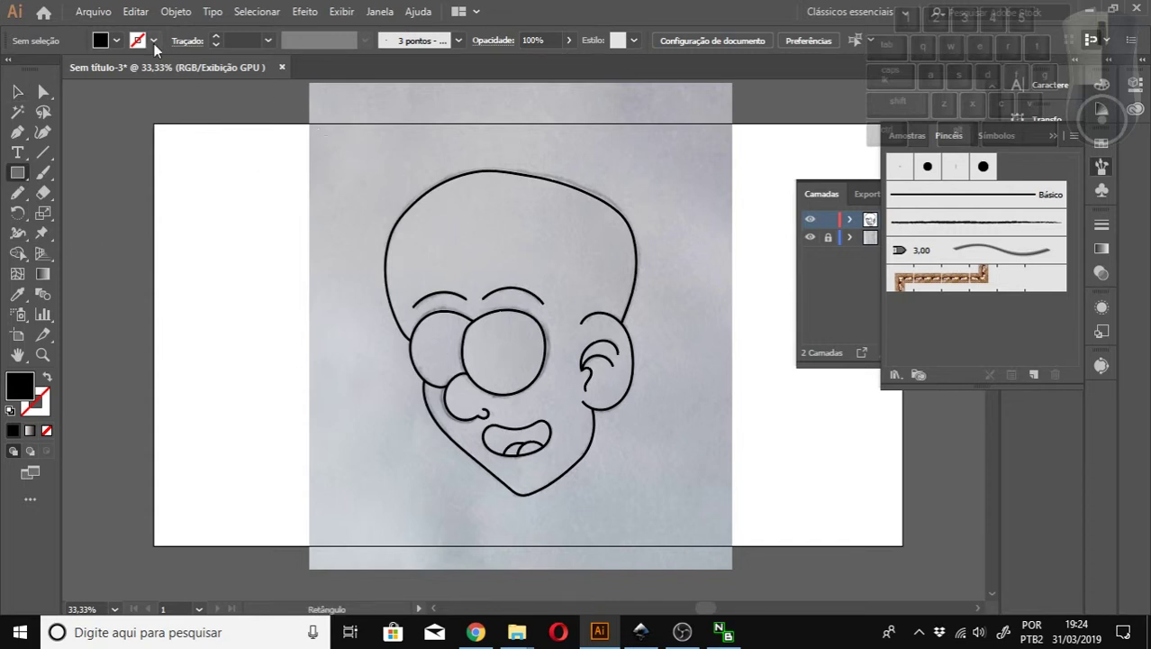
left_click(117, 41)
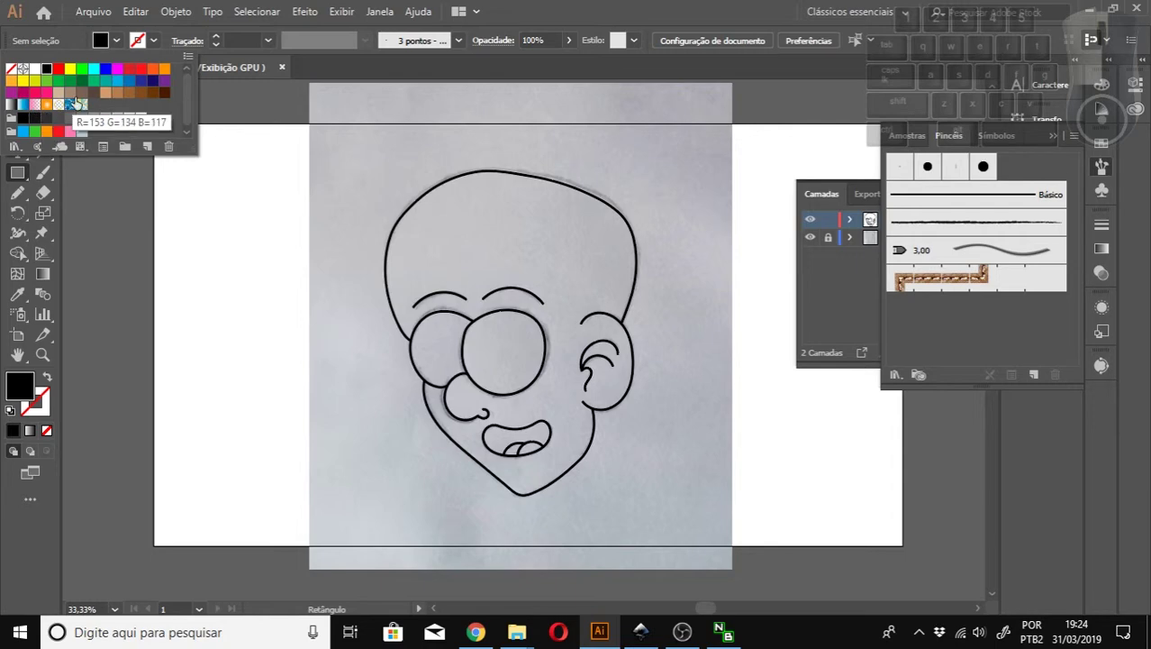
left_click(106, 94)
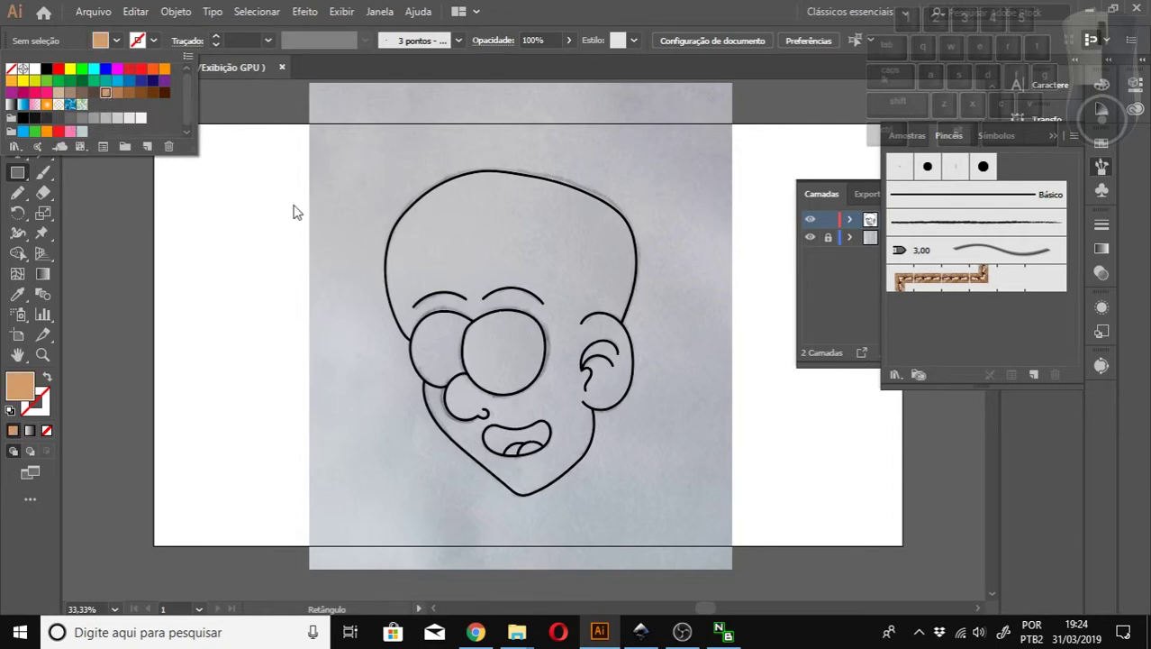
double_click(20, 386)
left_click(94, 81)
left_click_drag(94, 81, 88, 70)
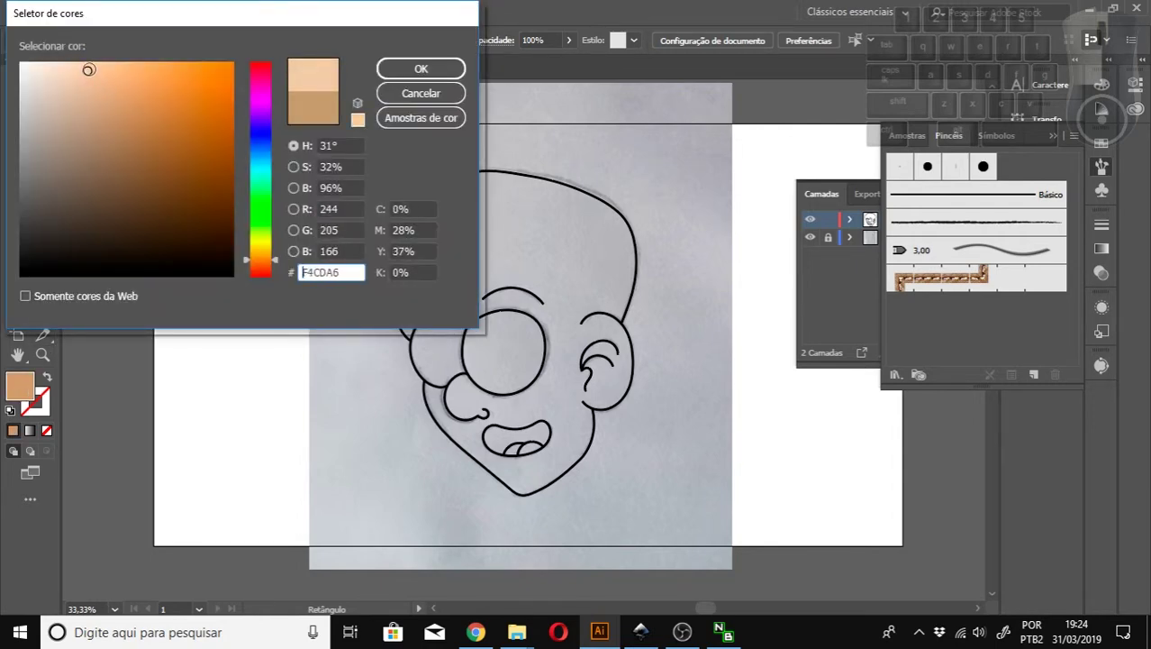
left_click(421, 69)
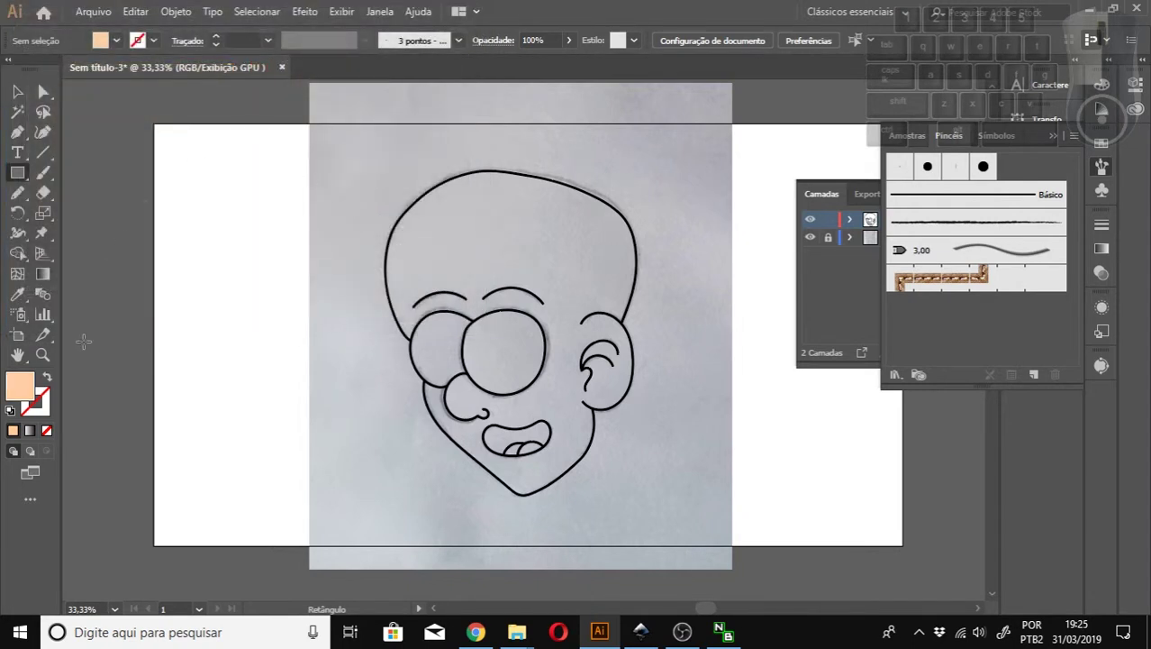
mouse_move(330, 147)
left_mouse_down()
mouse_move(547, 275)
mouse_move(694, 476)
mouse_move(692, 527)
left_mouse_up()
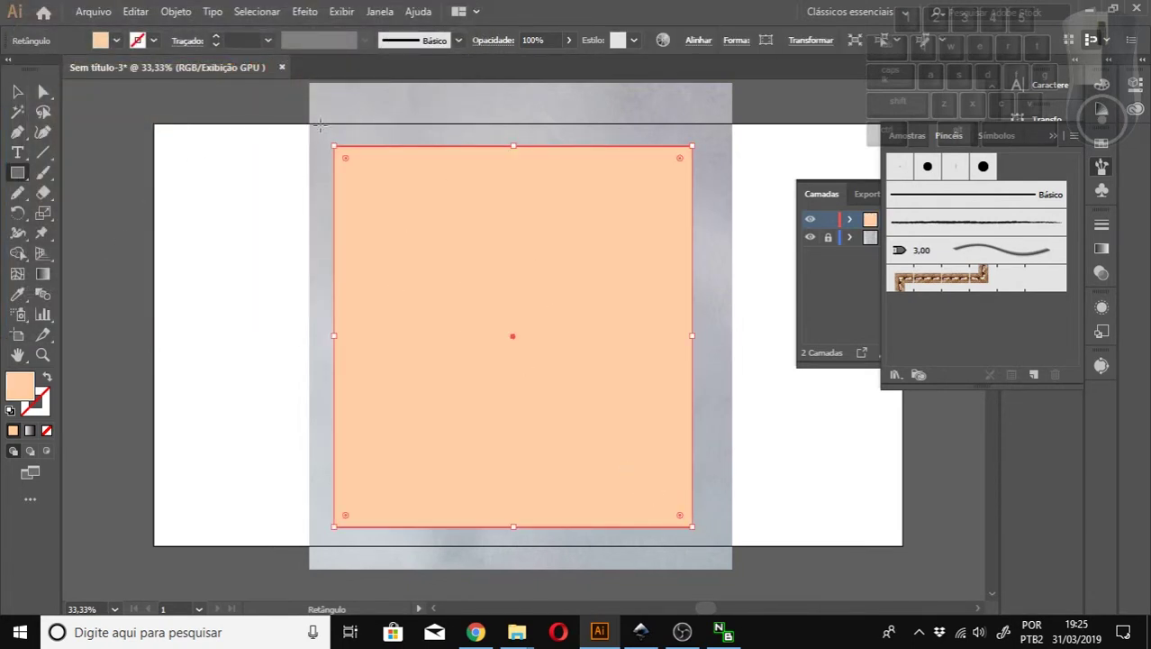
left_click(17, 91)
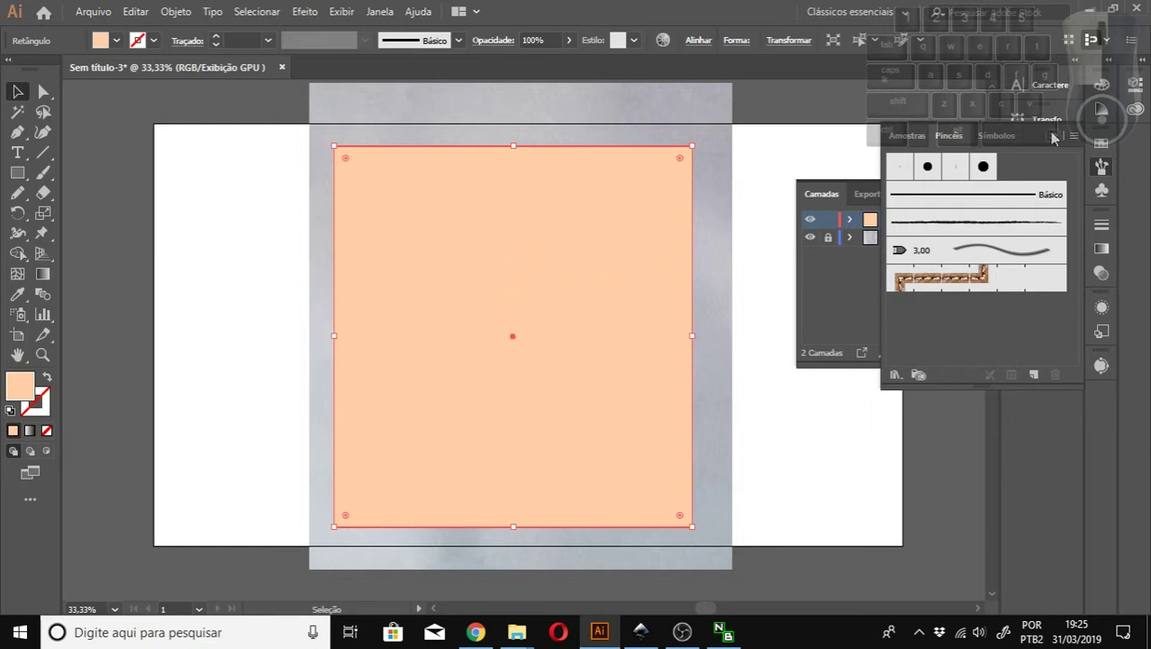
Move the peach rectangle below the outline group within Camada 2 and deselect it.
right_click(418, 236)
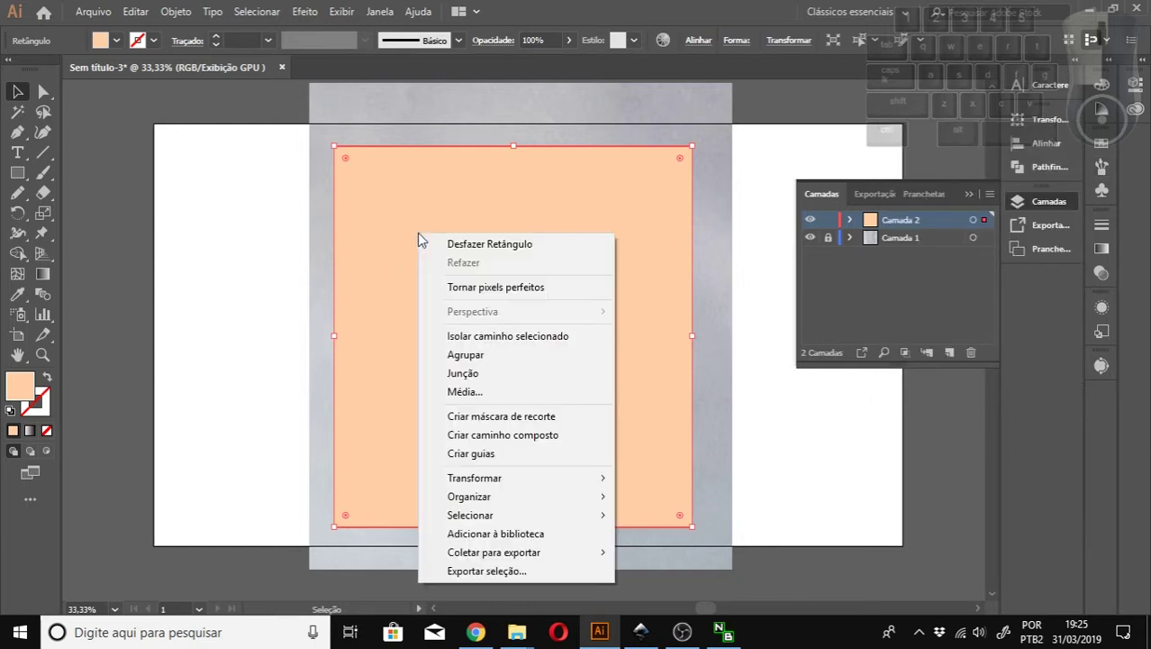
mouse_move(525, 479)
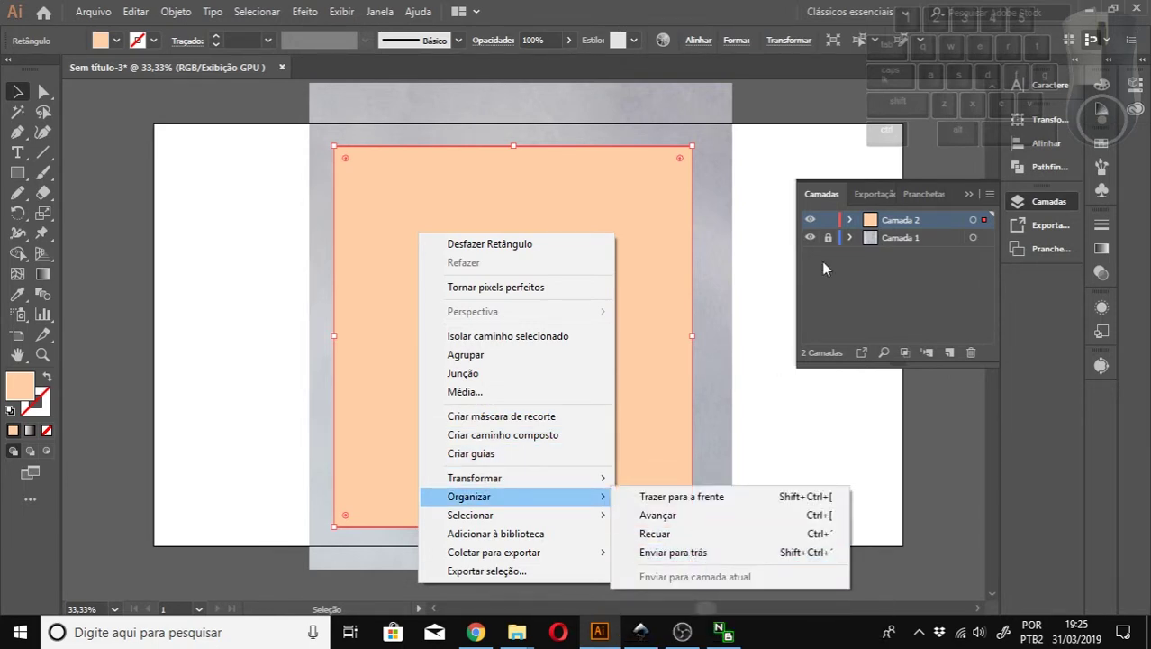
left_click(861, 270)
left_click(849, 220)
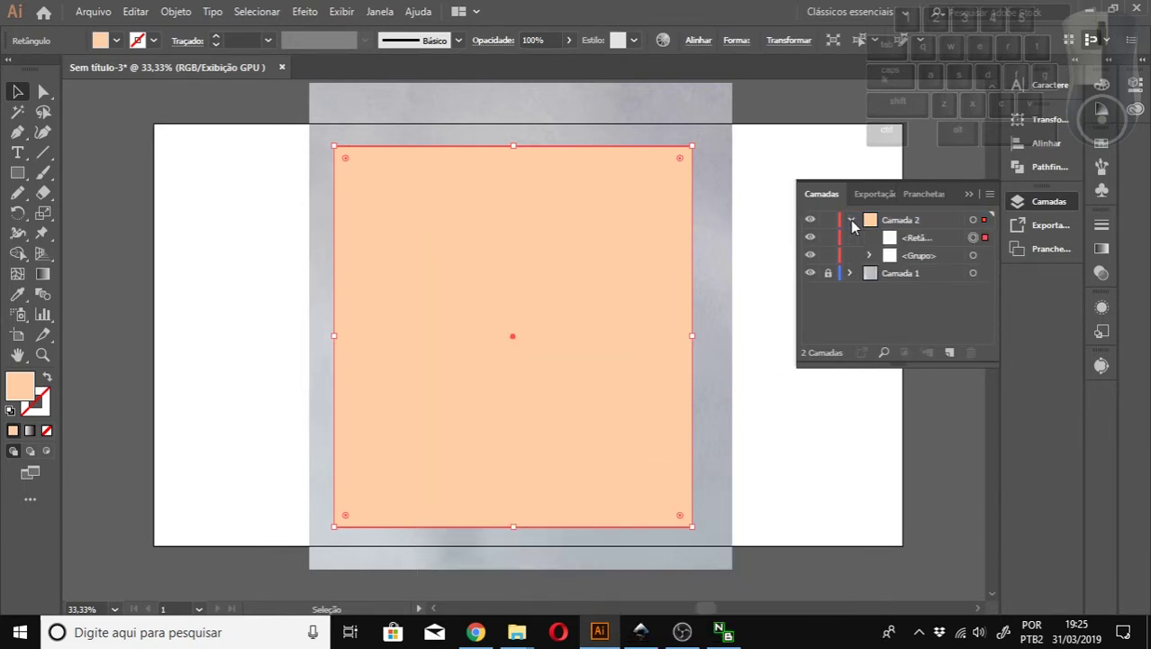
left_click(908, 242)
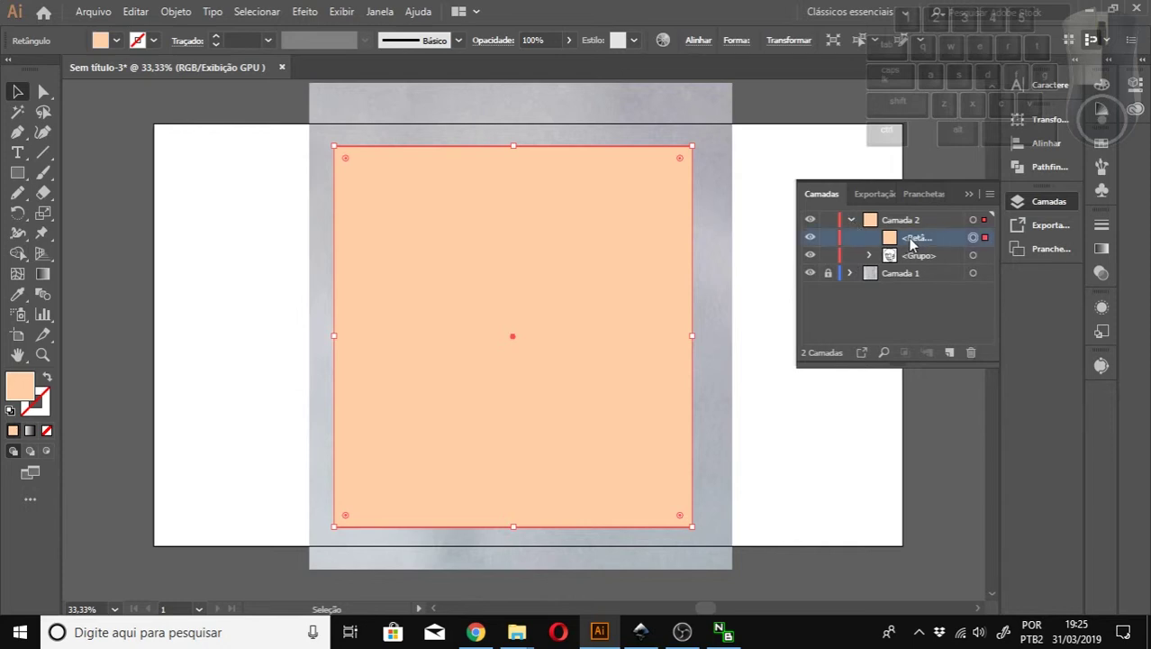
left_click_drag(912, 242, 902, 263)
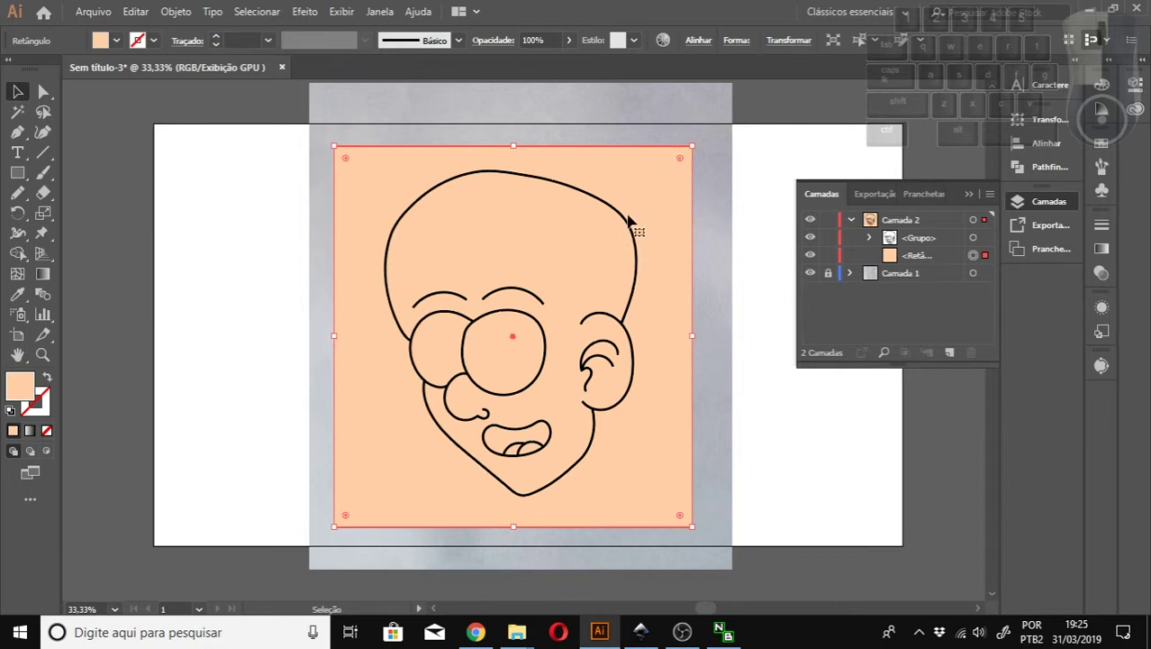
left_click(221, 239)
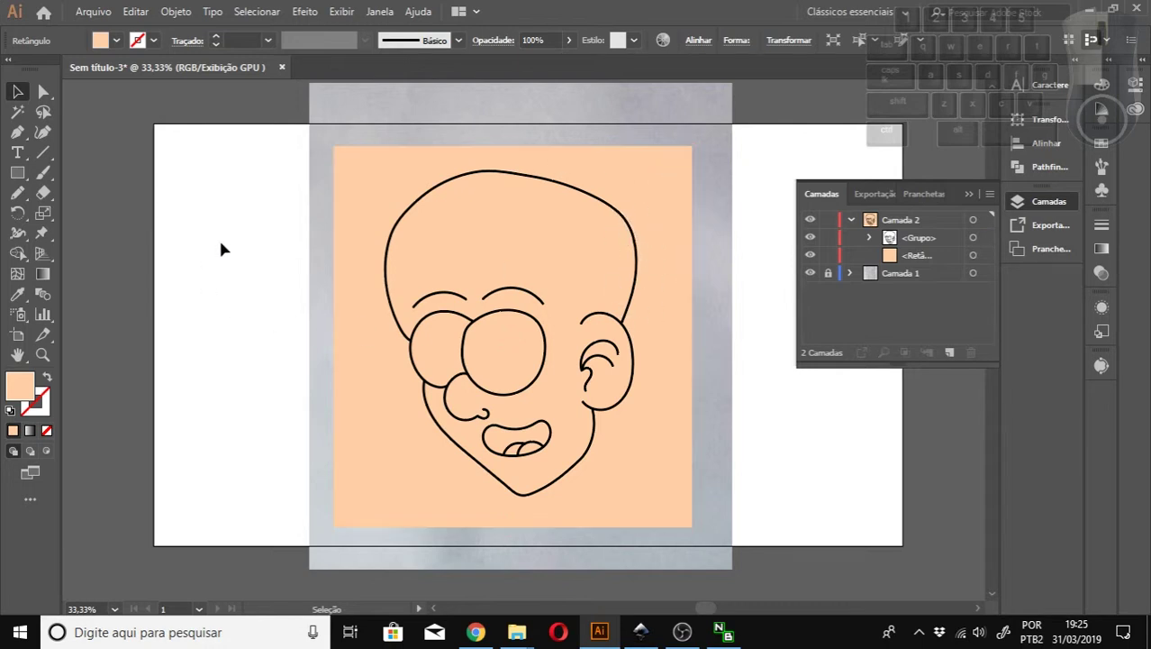
Select the head outlines together with the peach rectangle and combine them with the Merge (Mesclar) pathfinder.
left_click(442, 186)
left_click(371, 180, "shift")
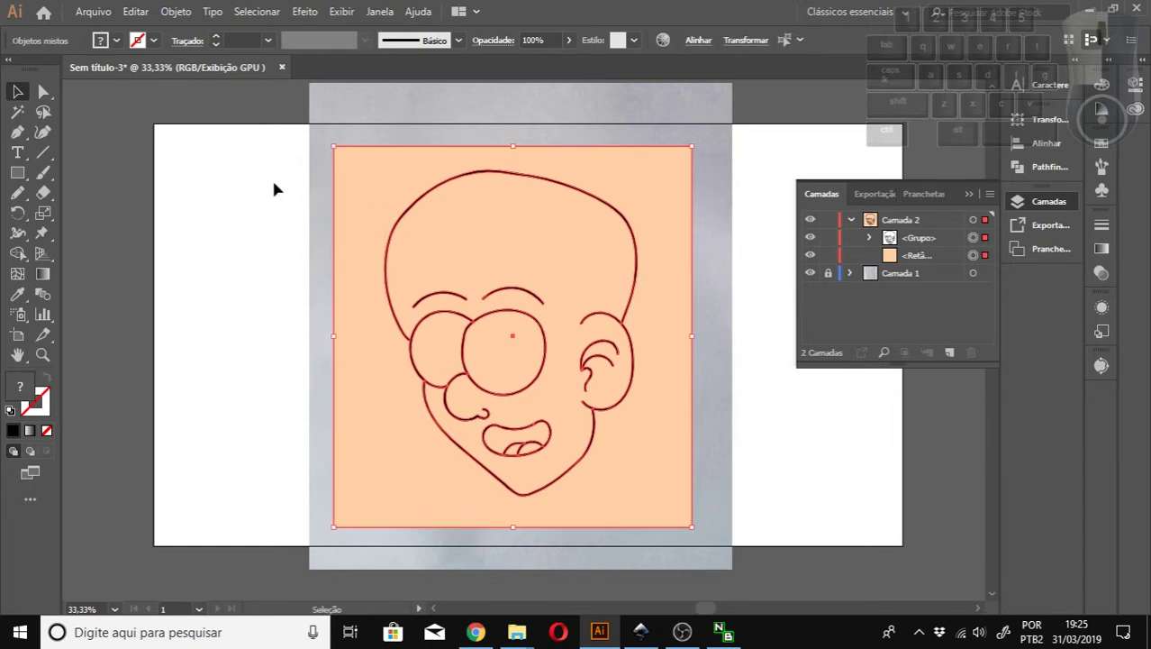
left_click(1036, 166)
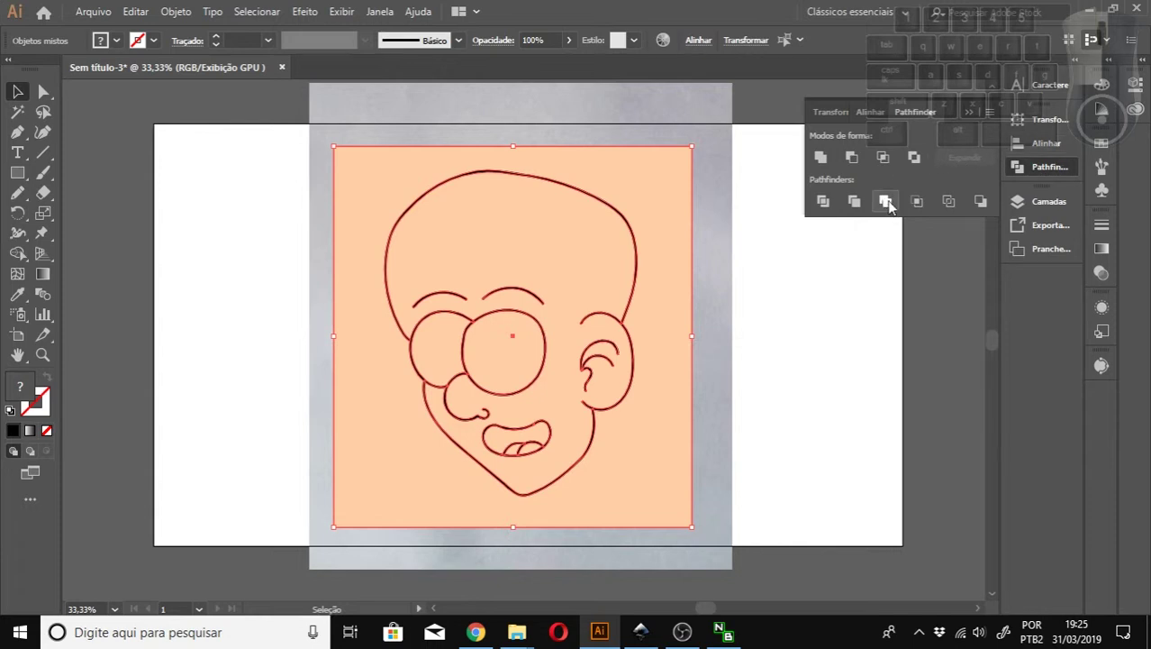
left_click(886, 202)
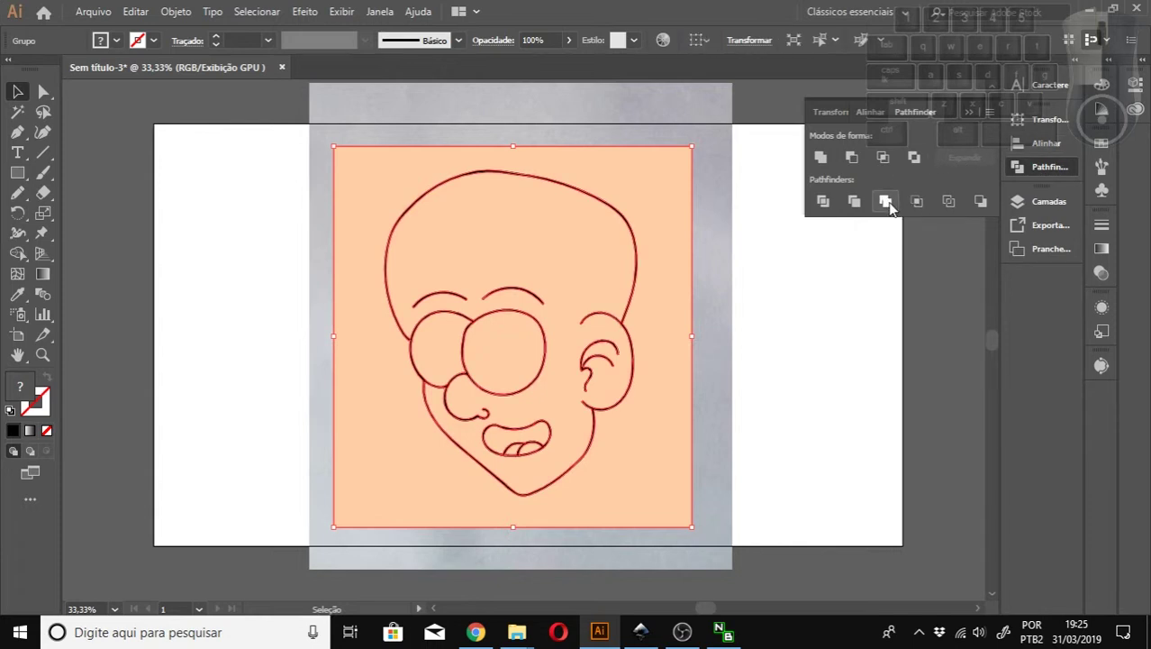
left_click(854, 310)
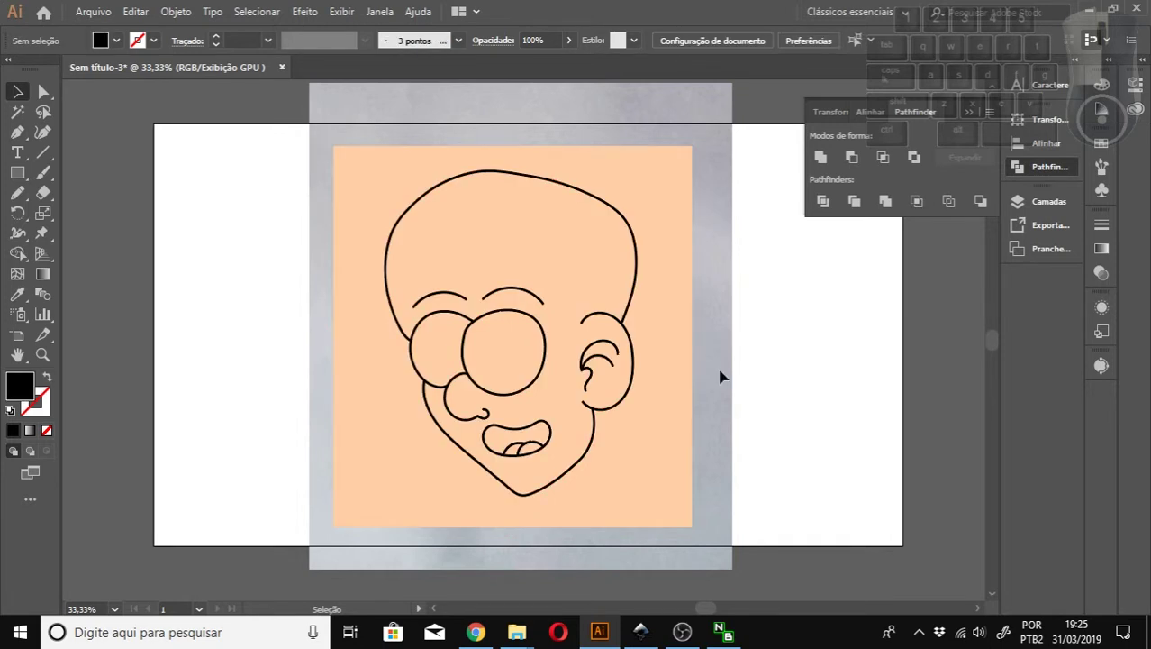
Ungroup the merged artwork and delete the peach background area surrounding the head.
left_click(521, 355)
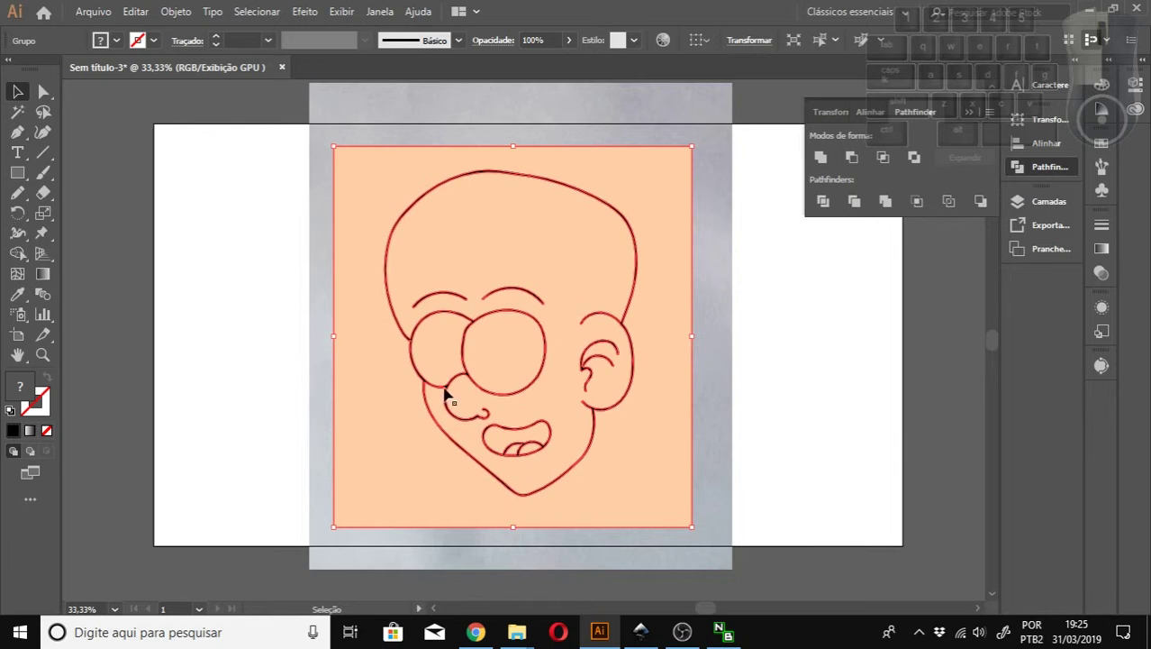
right_click(499, 333)
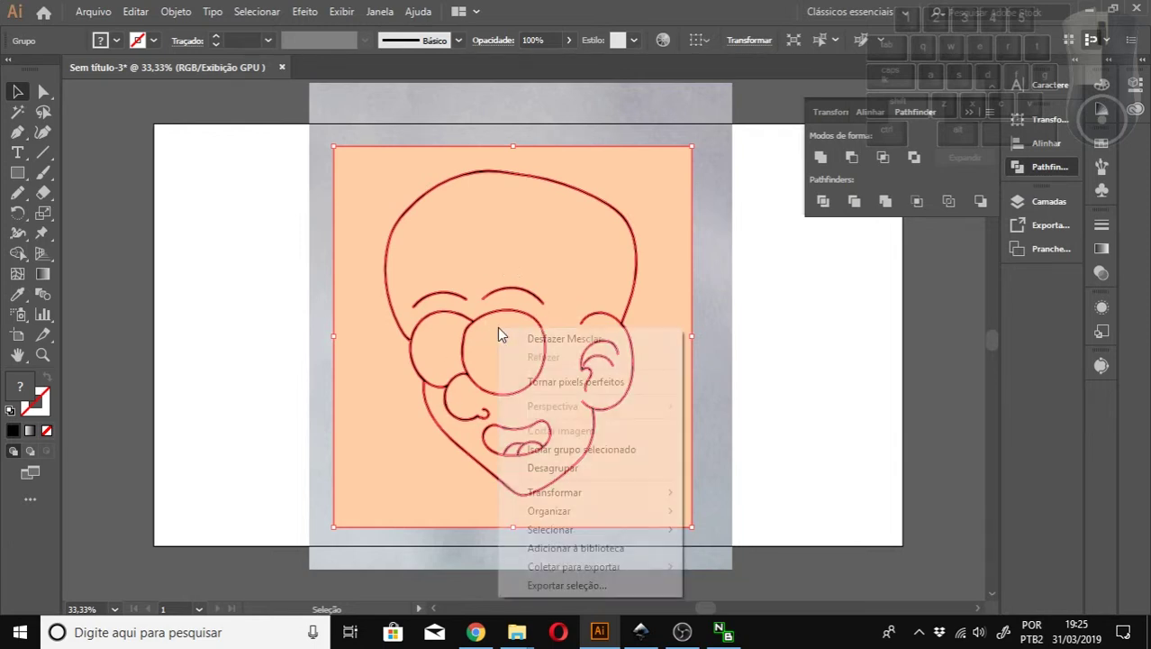
left_click(552, 468)
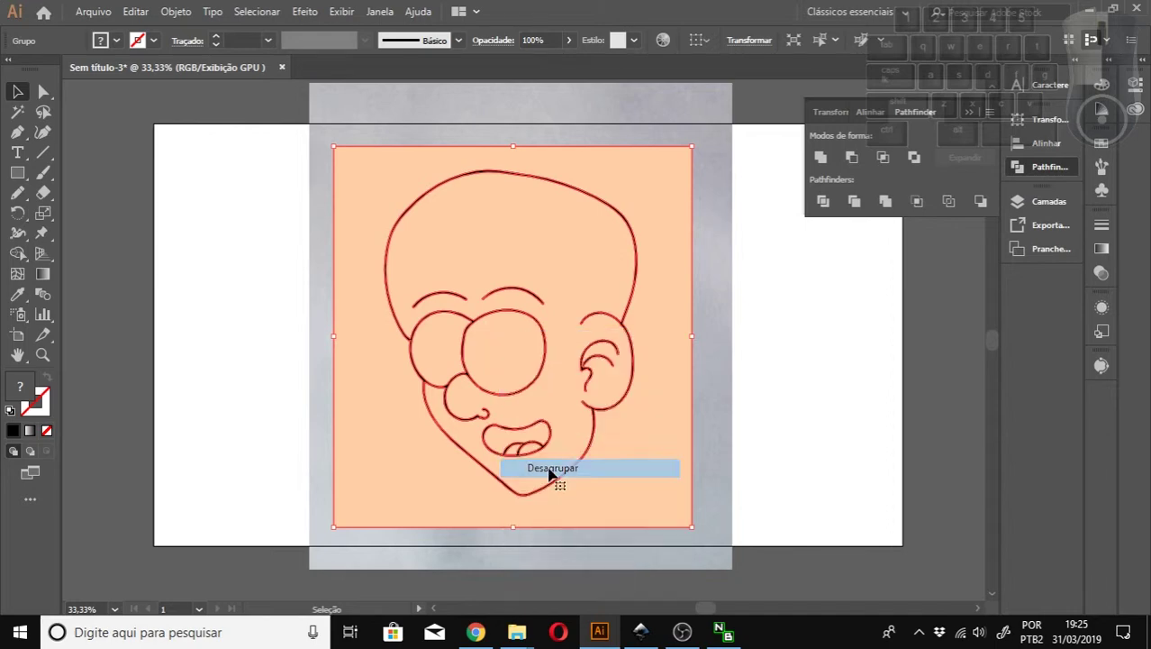
left_click(185, 12)
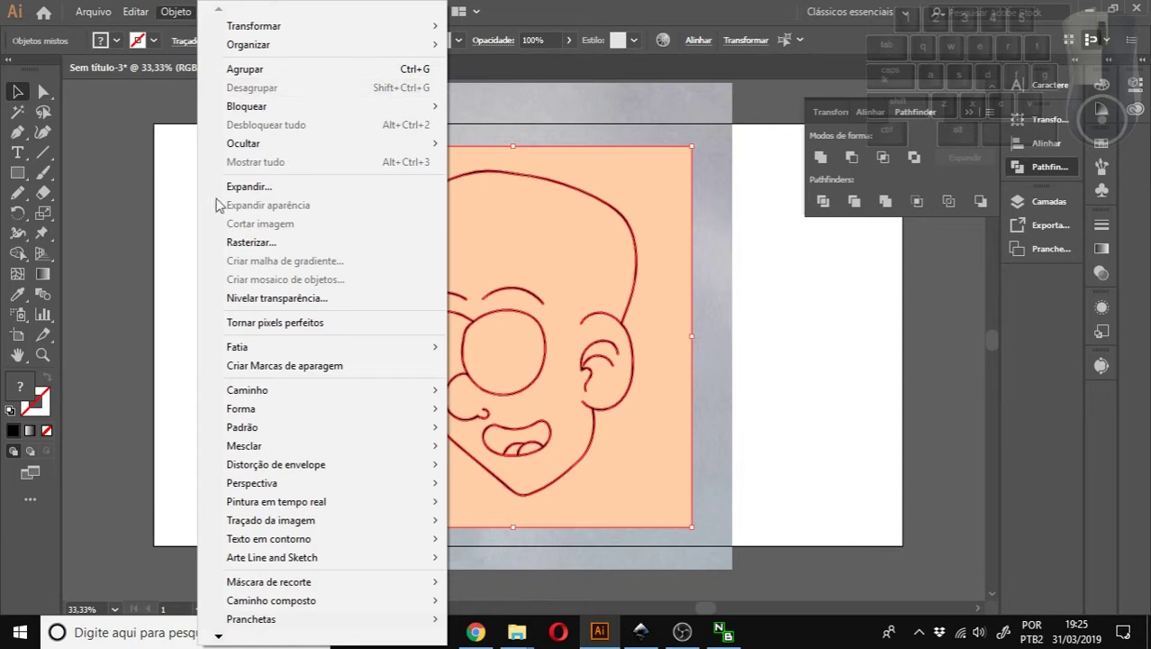
left_click(187, 278)
left_click(360, 297)
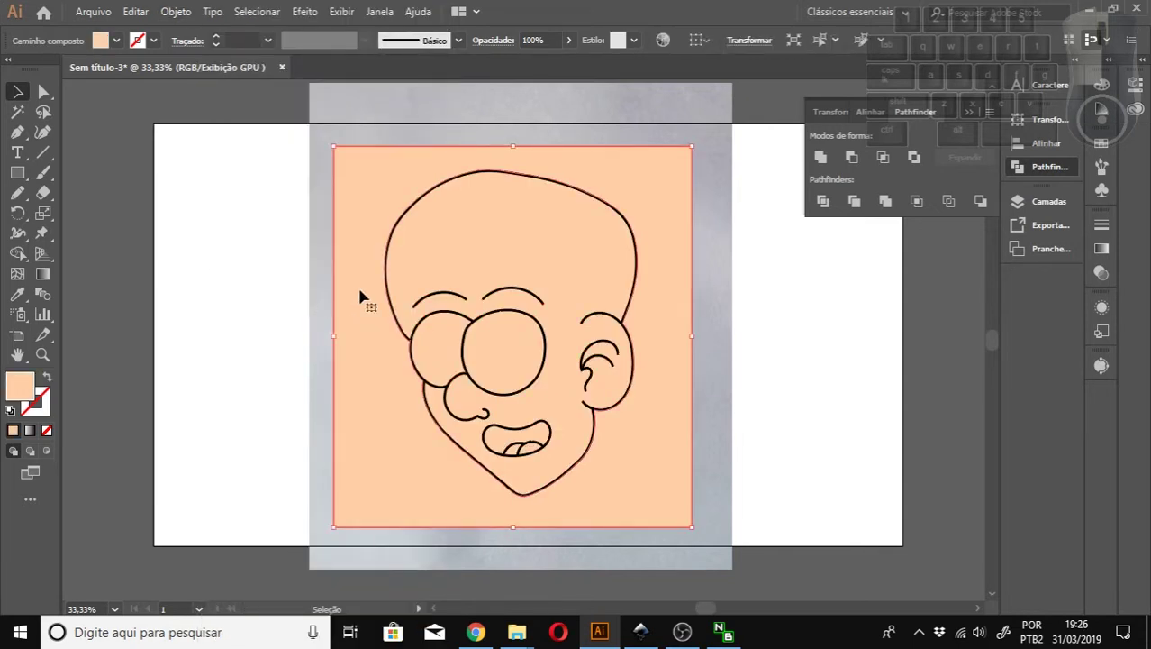
key("Delete")
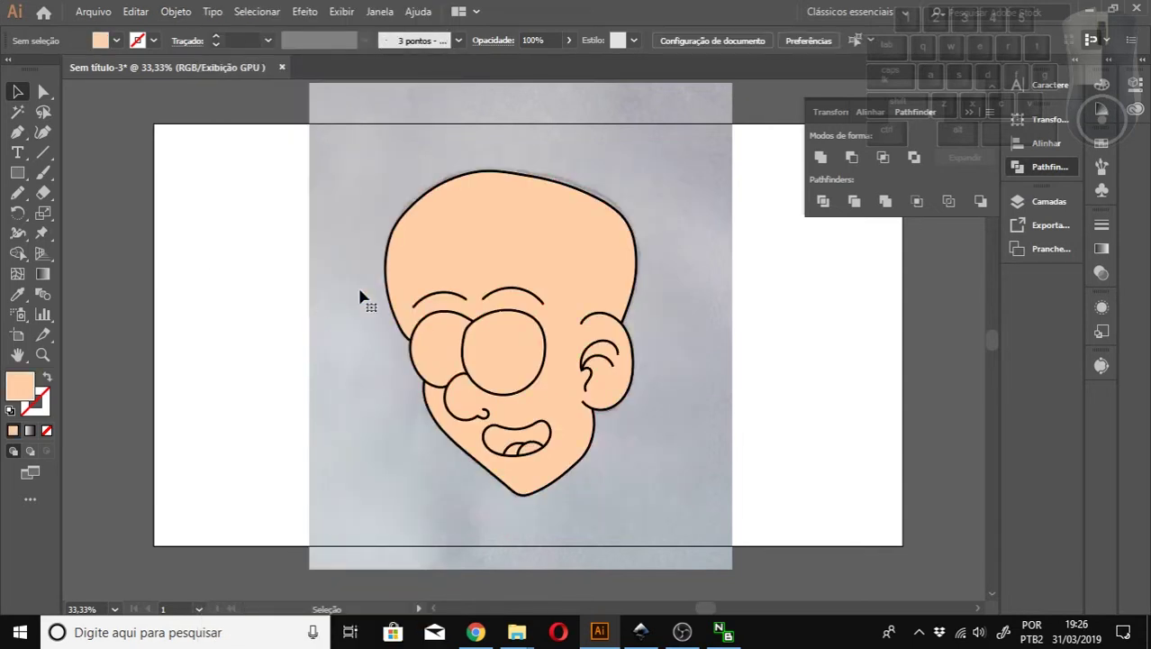
Select both eye shapes together, fill them with white and deselect them.
left_click(449, 342)
left_click(591, 223)
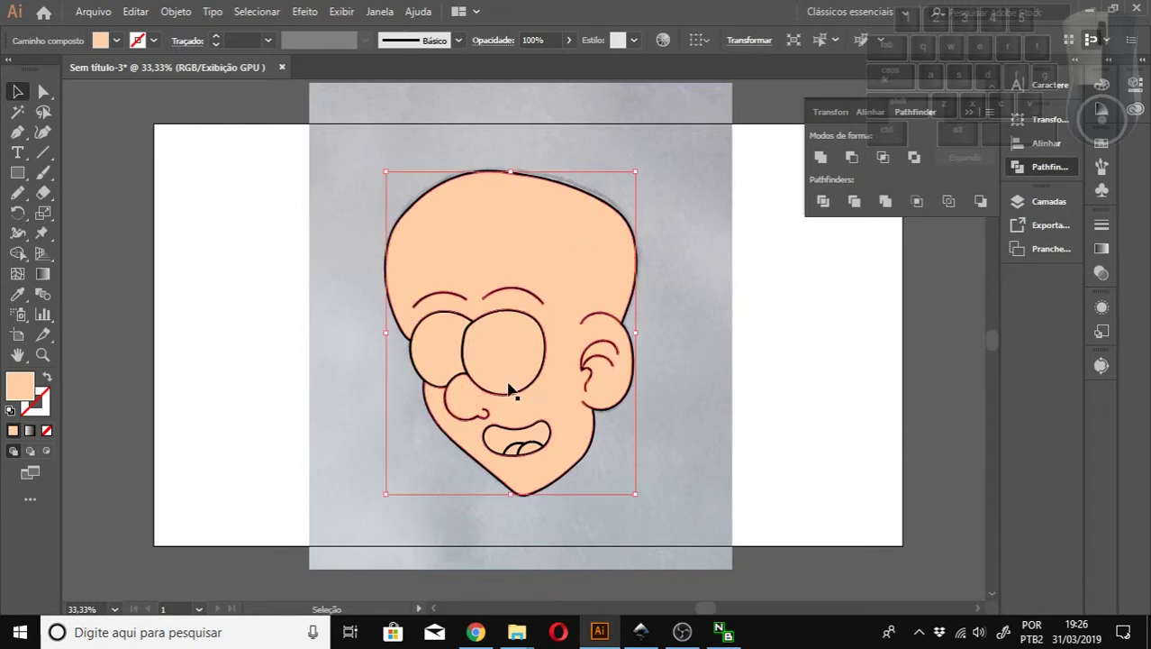
left_click(512, 386)
left_click(439, 364)
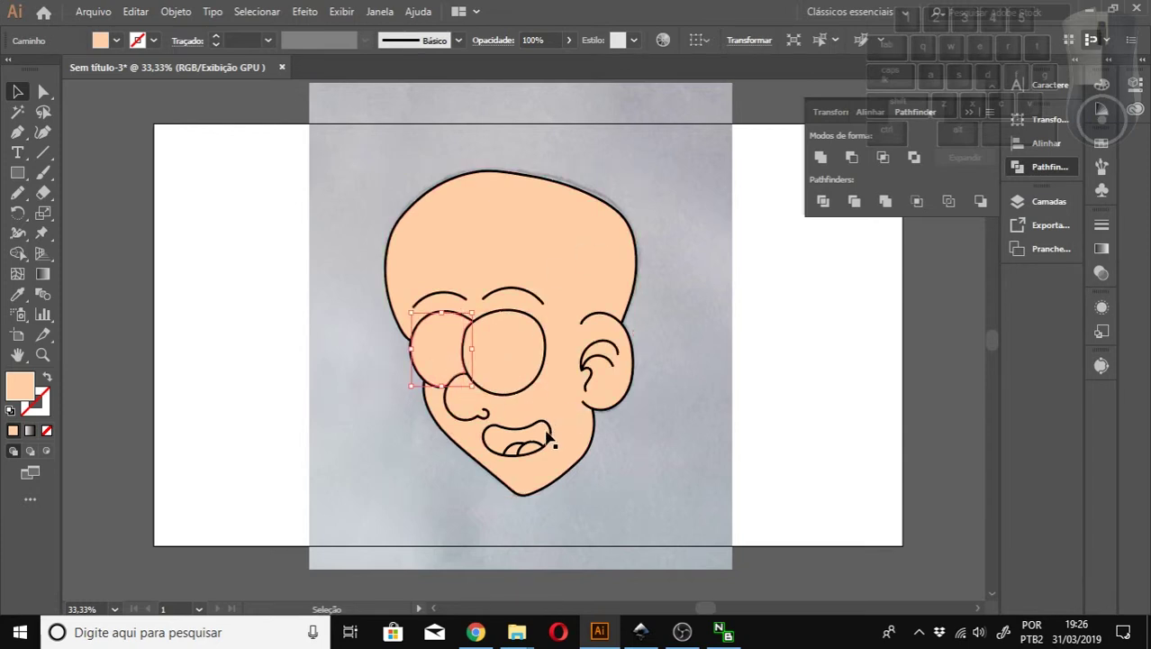
left_click(490, 334, "shift")
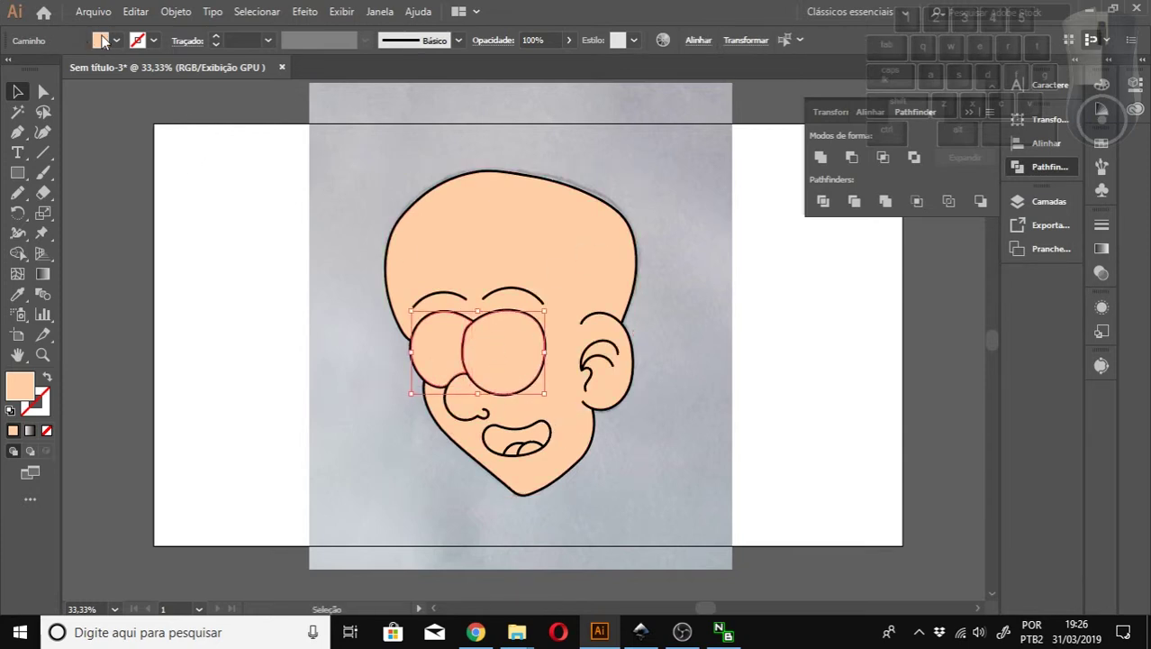
left_click(103, 42)
left_click(33, 66)
left_click(201, 342)
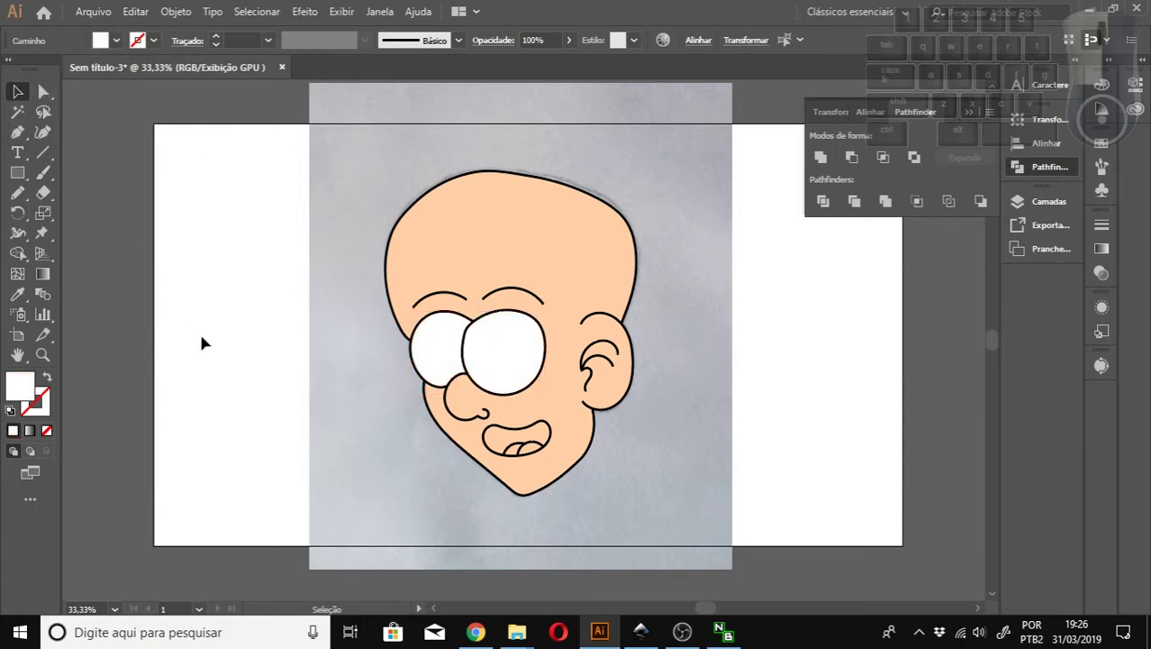
Fill the inside of the mouth with black.
left_click(497, 441)
left_click(115, 41)
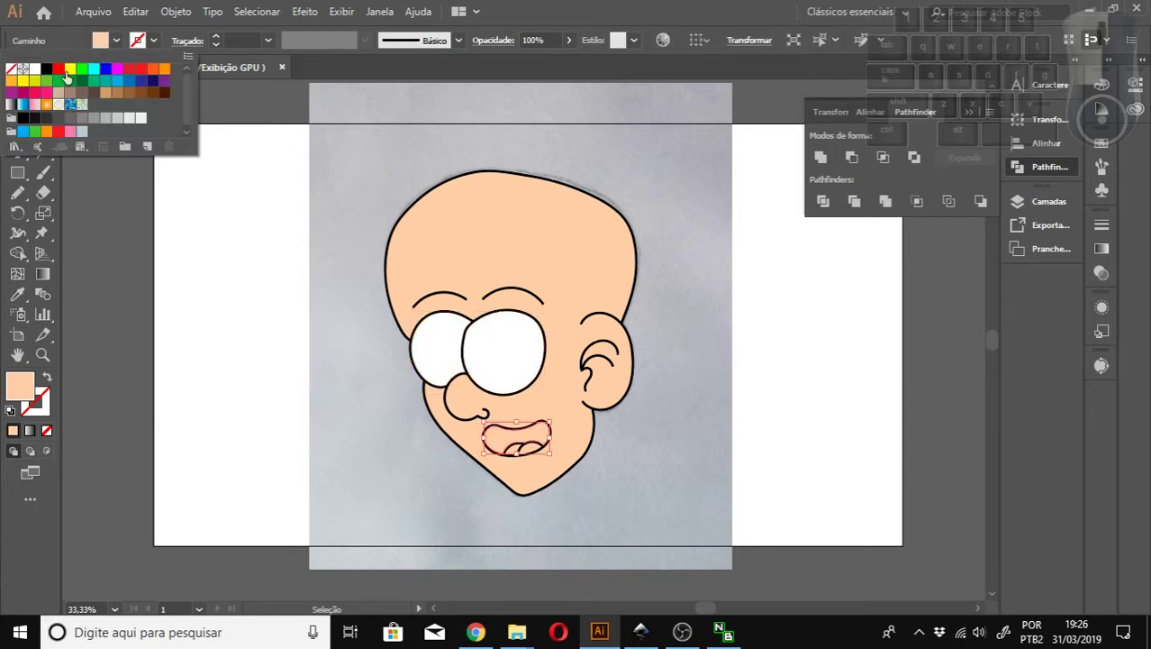
left_click(46, 69)
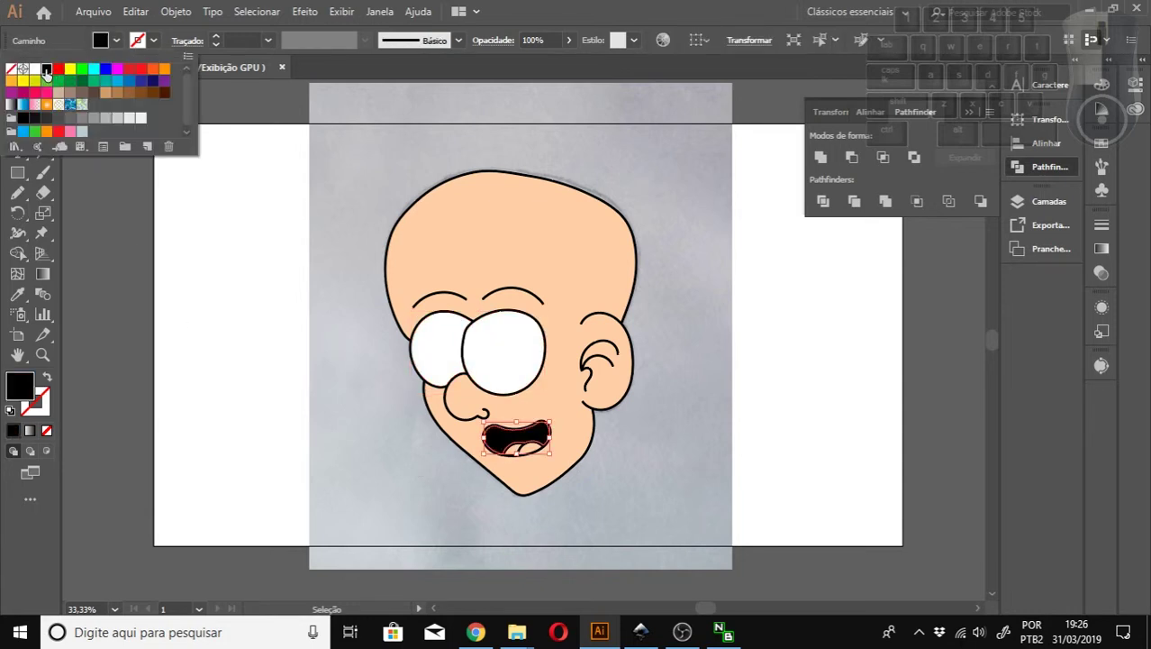
Select the two tongue shapes inside the mouth, fill them with red and deselect them.
left_click(530, 454)
left_click(531, 455)
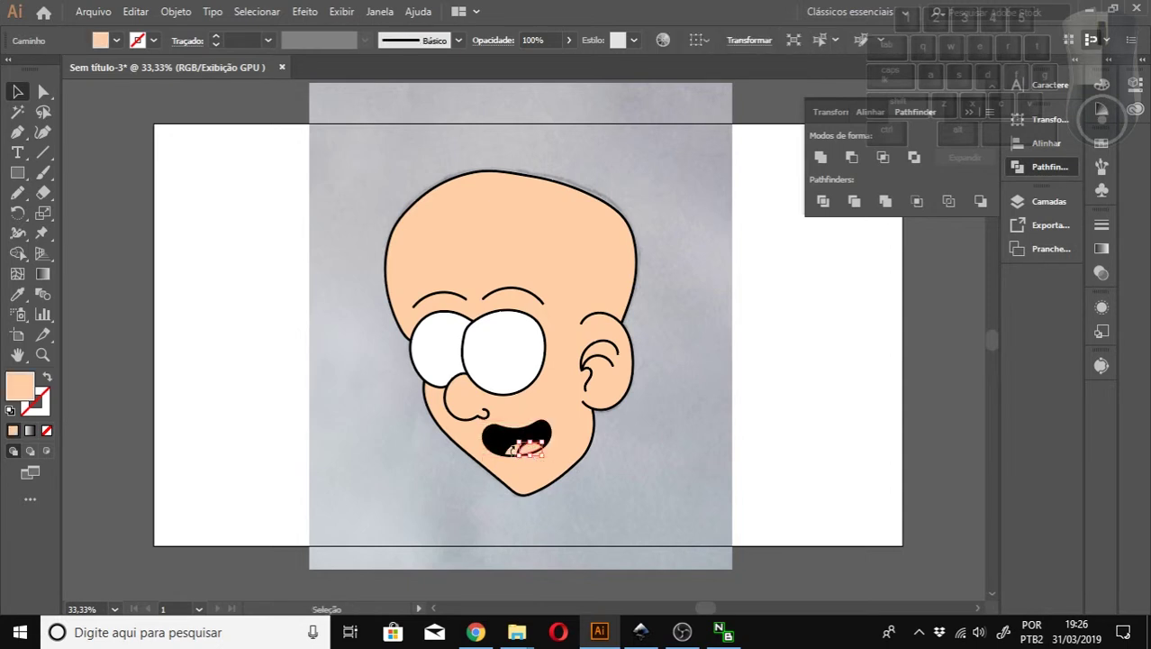
key("z")
left_click(529, 446)
left_click(507, 357)
scroll(527, 328, "up", 2)
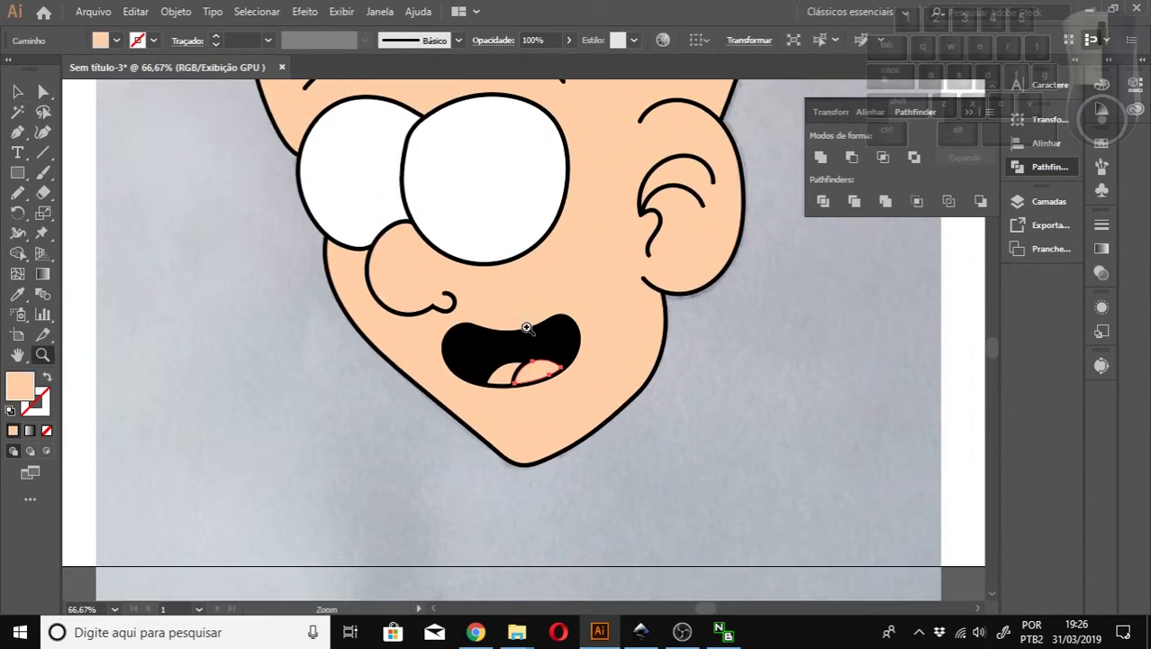
key("v")
left_click(501, 378, "shift")
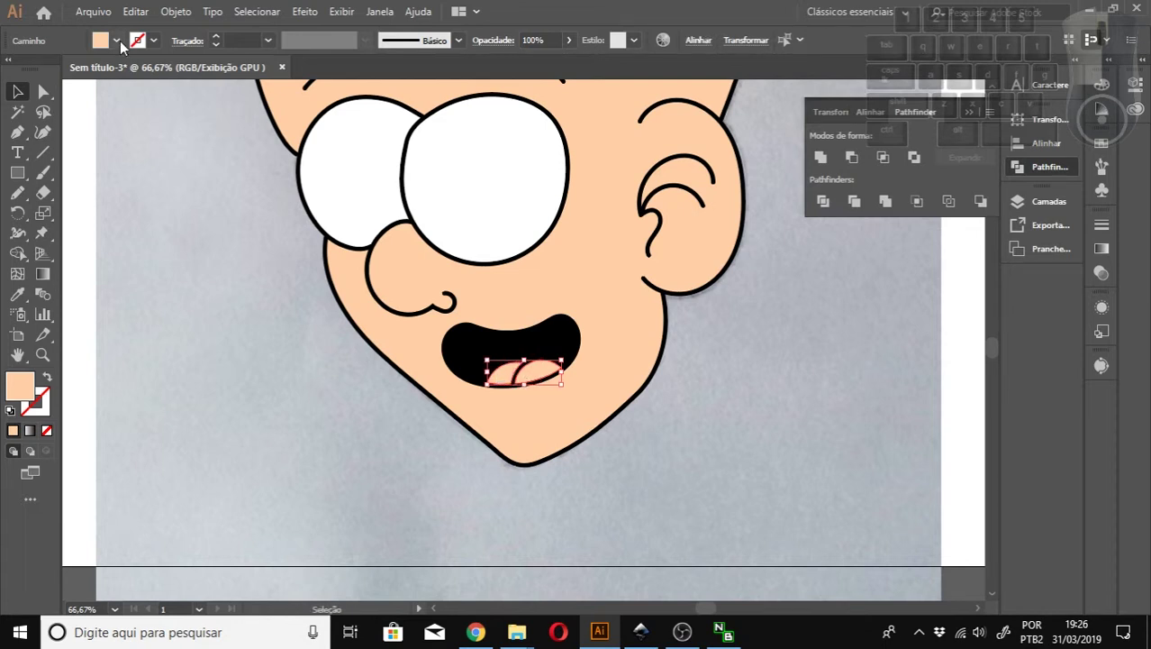
left_click(117, 42)
left_click(58, 80)
left_click(435, 370)
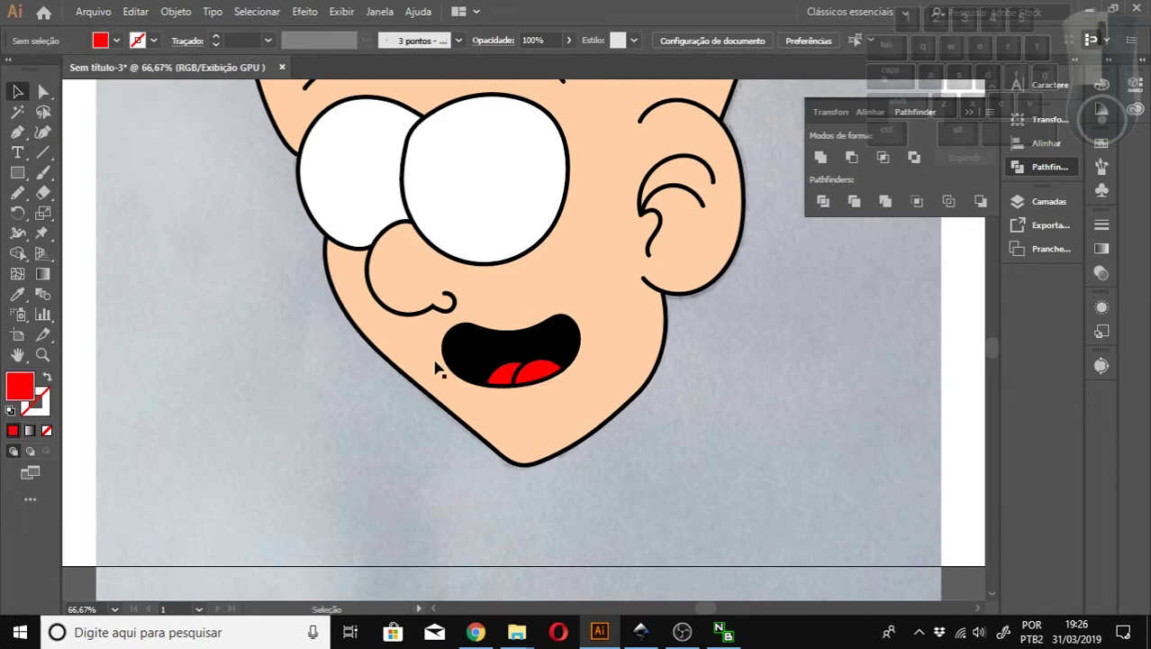
Show the layers in place of the Pathfinder options and highlight the five black line-art entries at the top of Camada 2.
key("z")
left_click(573, 176, "alt")
left_click(606, 255, "alt")
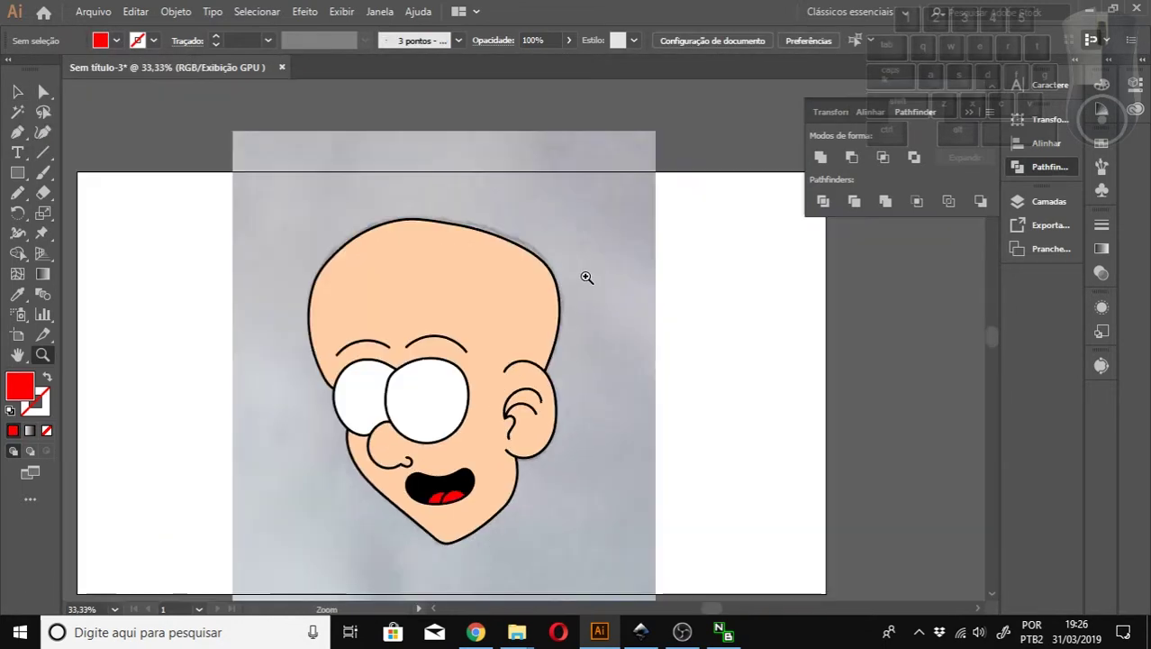
scroll(479, 307, "down", 1)
left_click(459, 309)
scroll(514, 316, "down", 2)
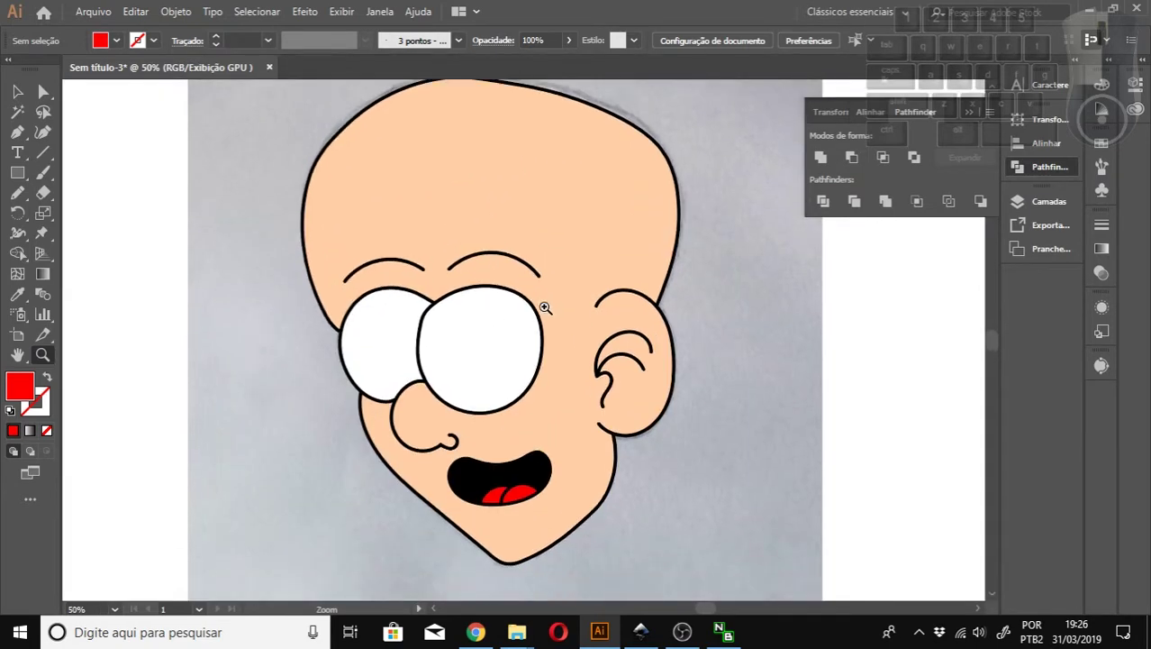
left_click(970, 111)
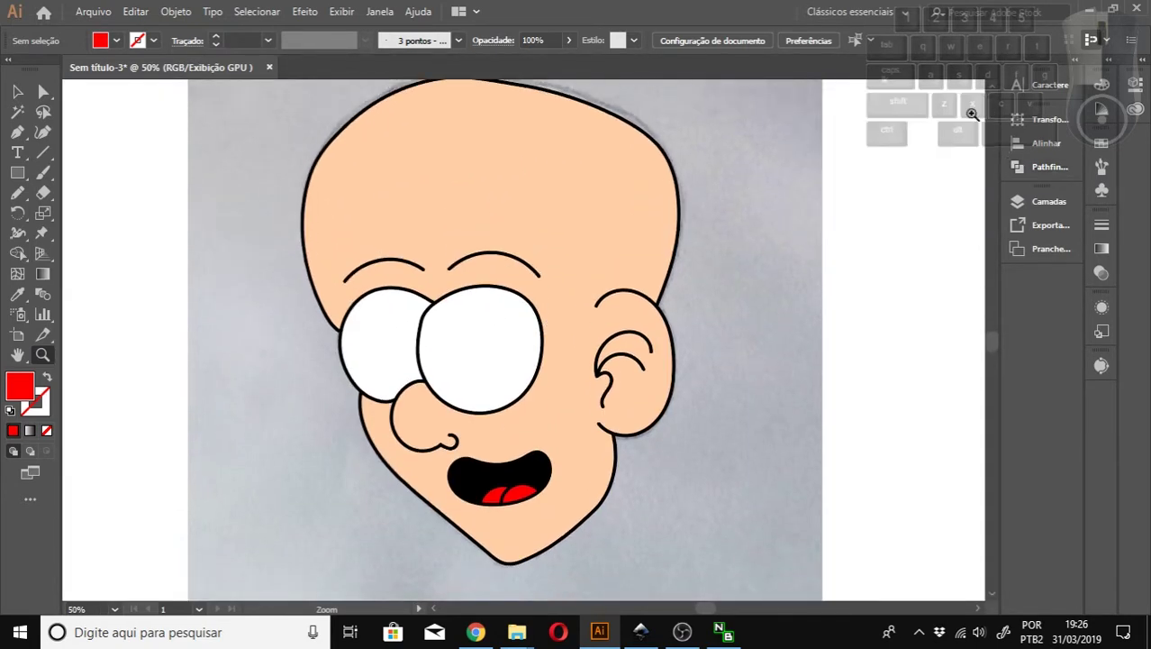
left_click(1043, 203)
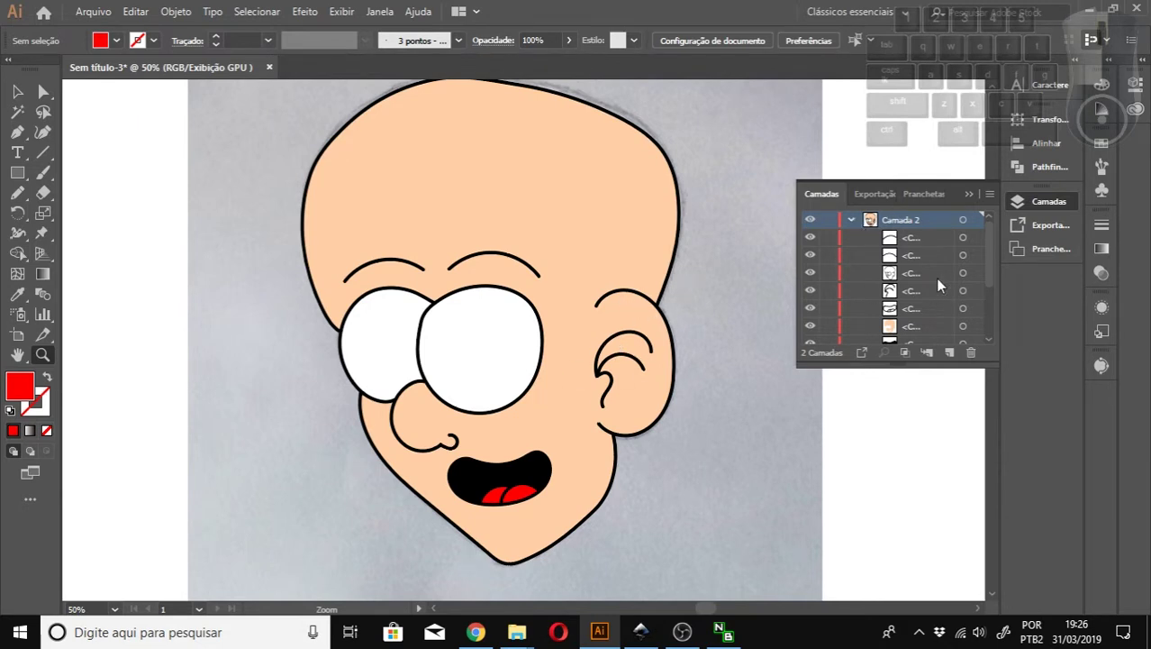
scroll(912, 311, "down", 3)
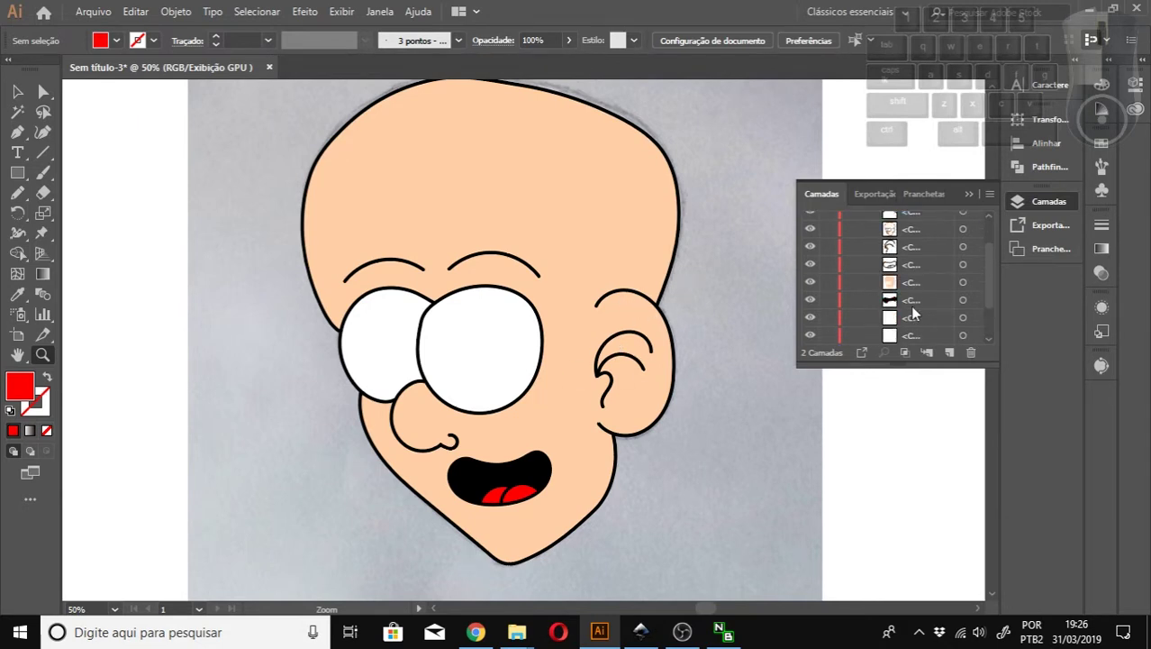
scroll(910, 304, "up", 4)
left_click(915, 310)
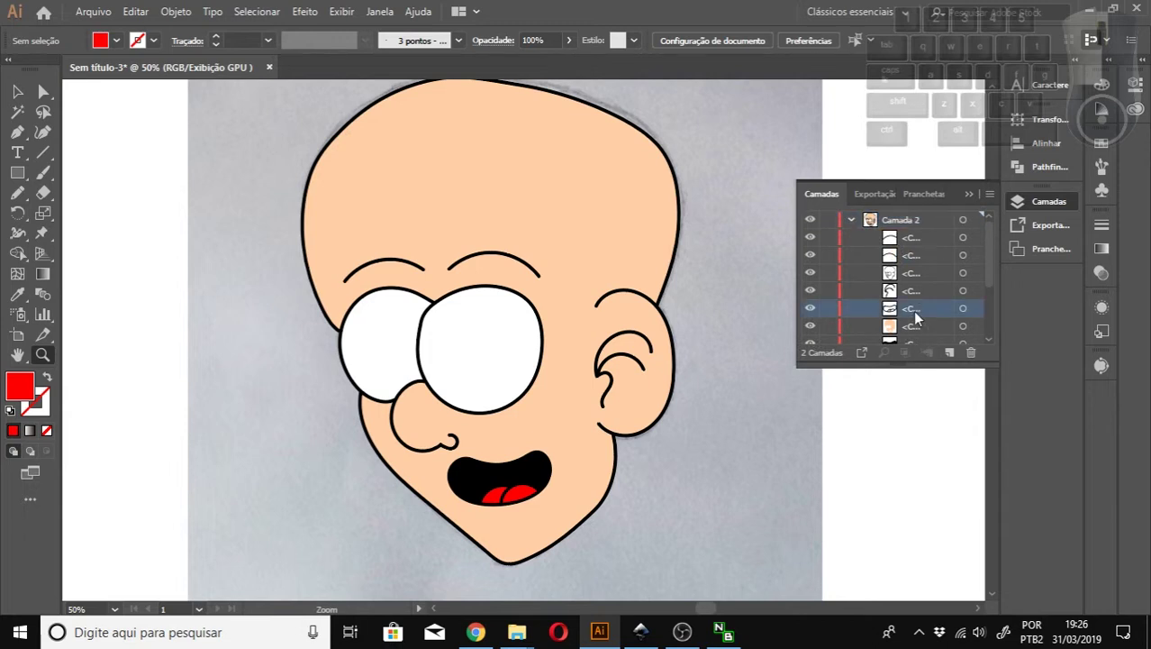
left_click(911, 238, "shift")
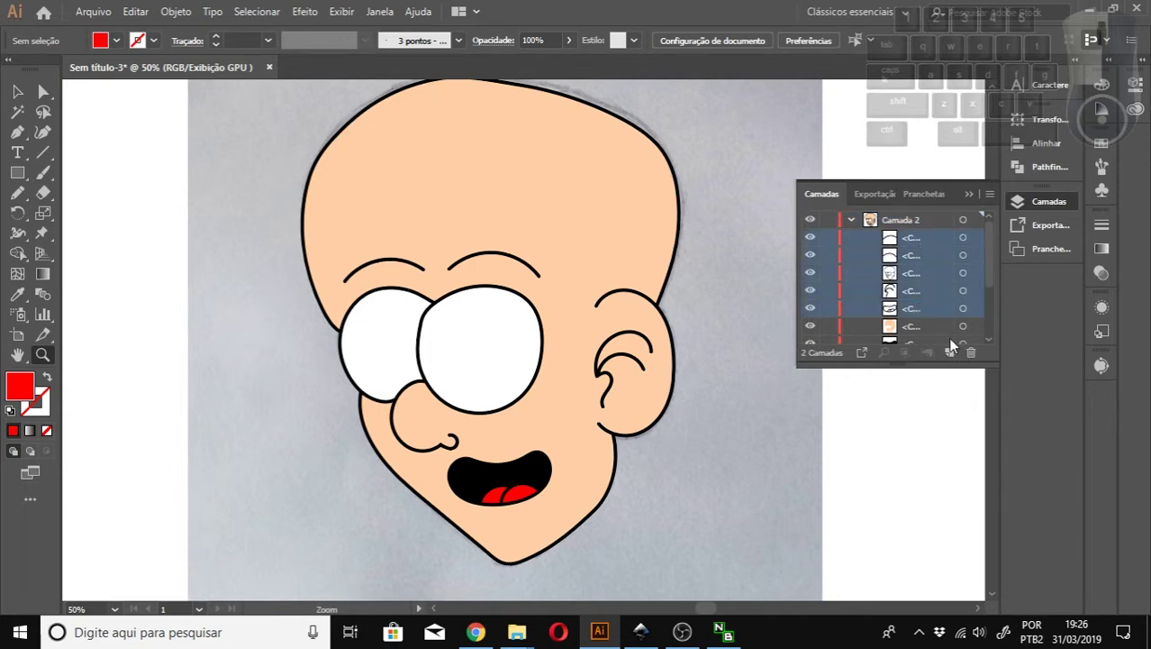
Create a new layer above Camada 2, move Camada 2's top five outline paths into it, and collapse Camada 2.
left_click(950, 348)
left_click(907, 260)
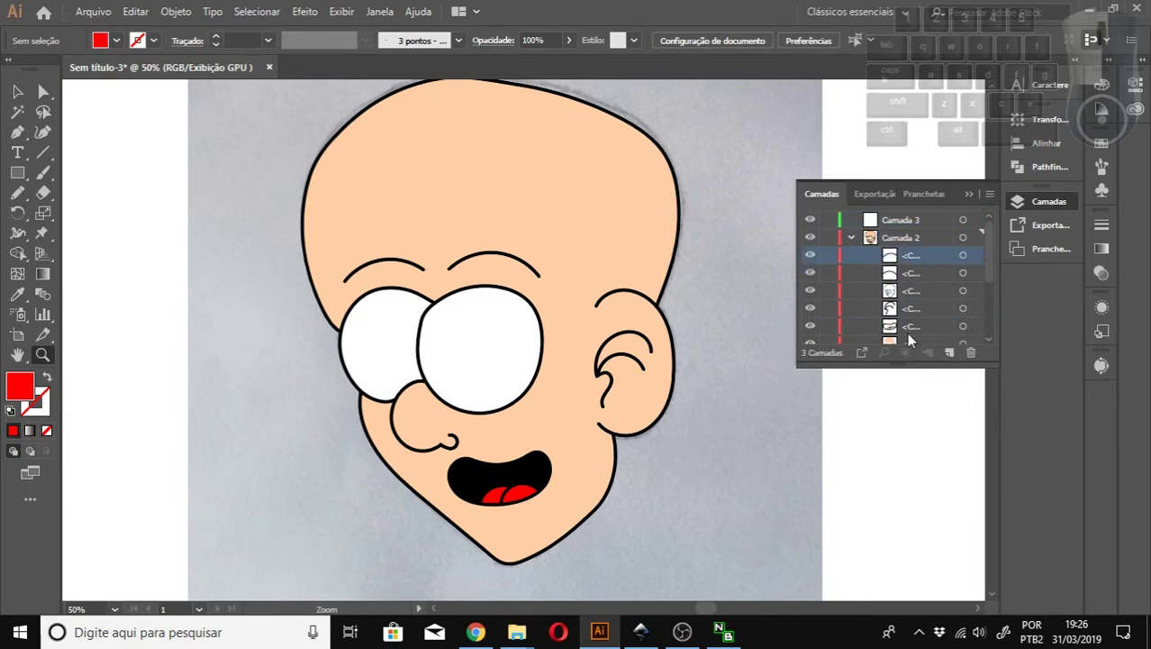
left_click(908, 328, "shift")
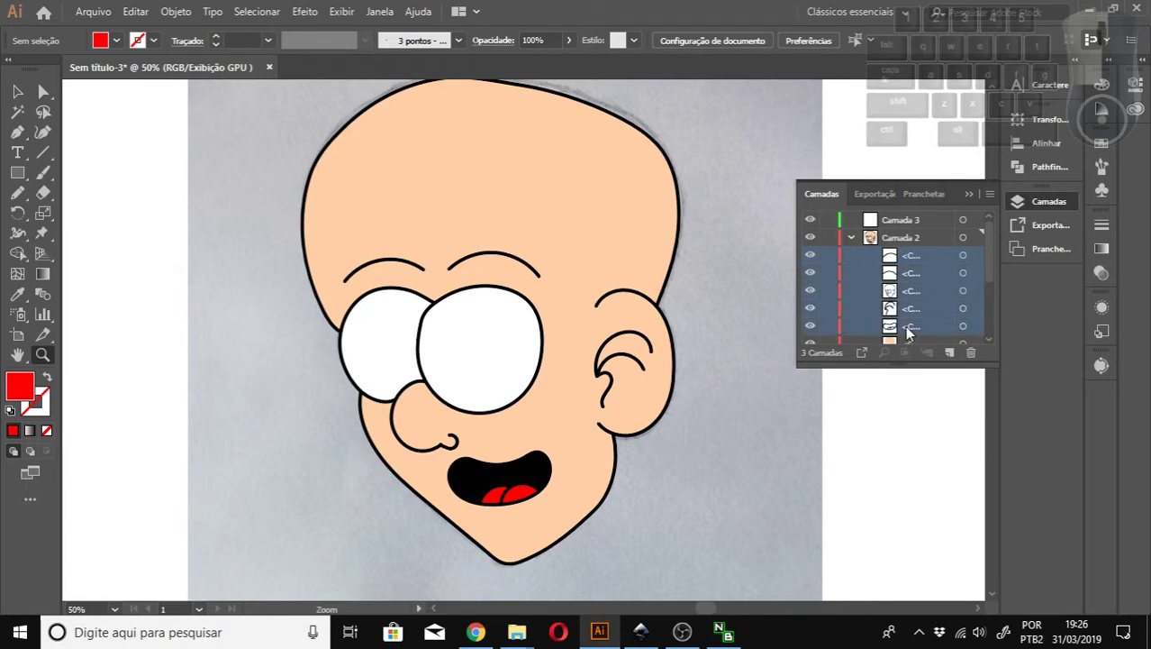
left_click(912, 259)
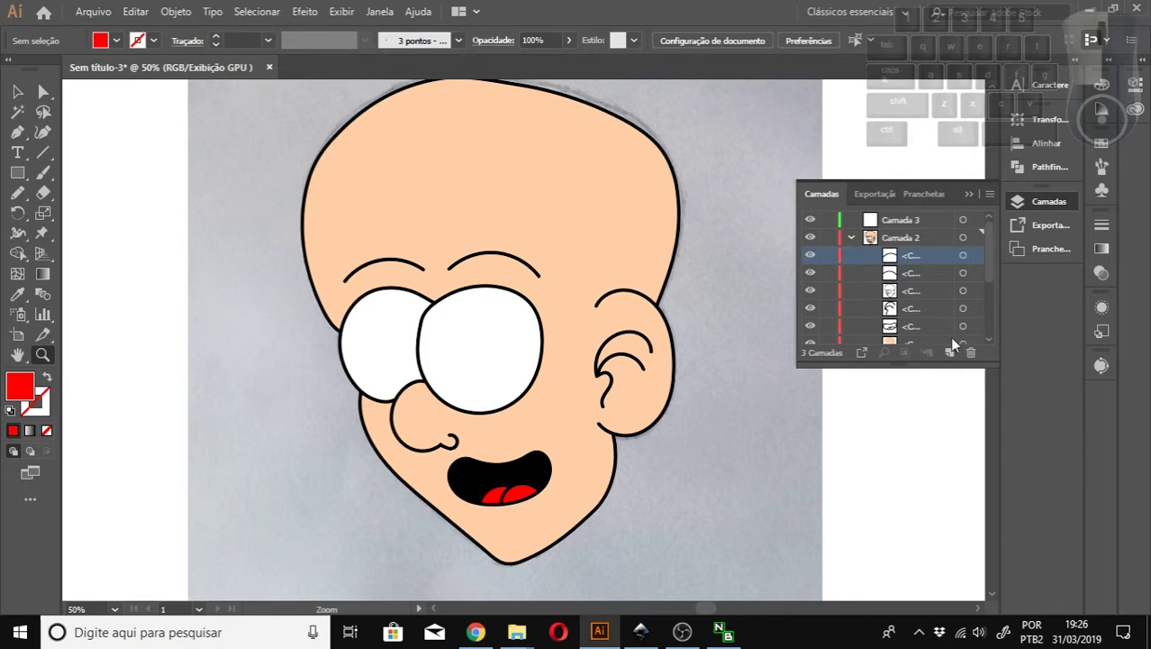
left_click(920, 329, "shift")
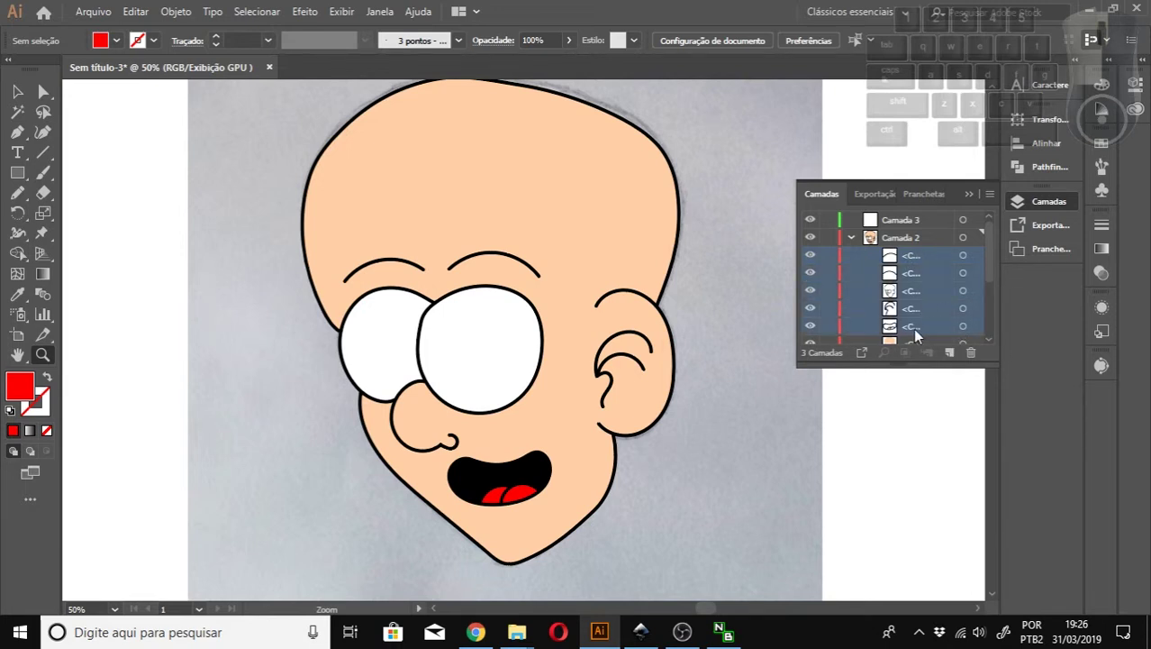
left_click_drag(914, 260, 893, 219)
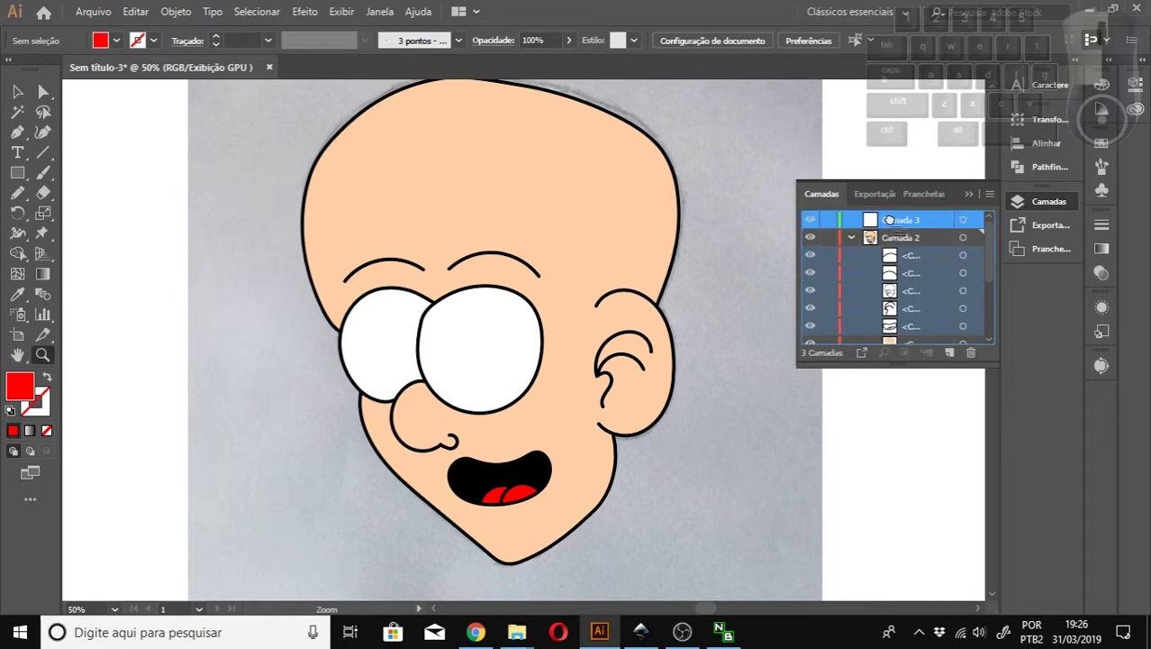
left_click(850, 237)
Toggle the visibility of the outline layer and the color fill layer to check that lines and colors are separated.
left_click(811, 219)
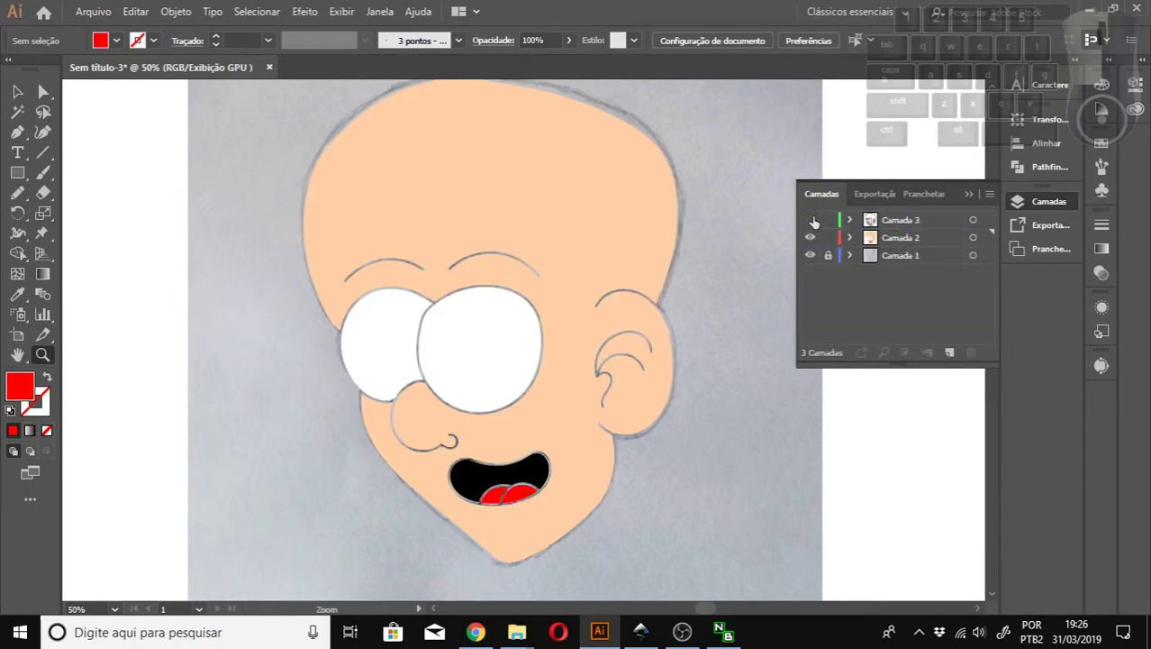
left_click(811, 218)
left_click(810, 220)
left_click(811, 220)
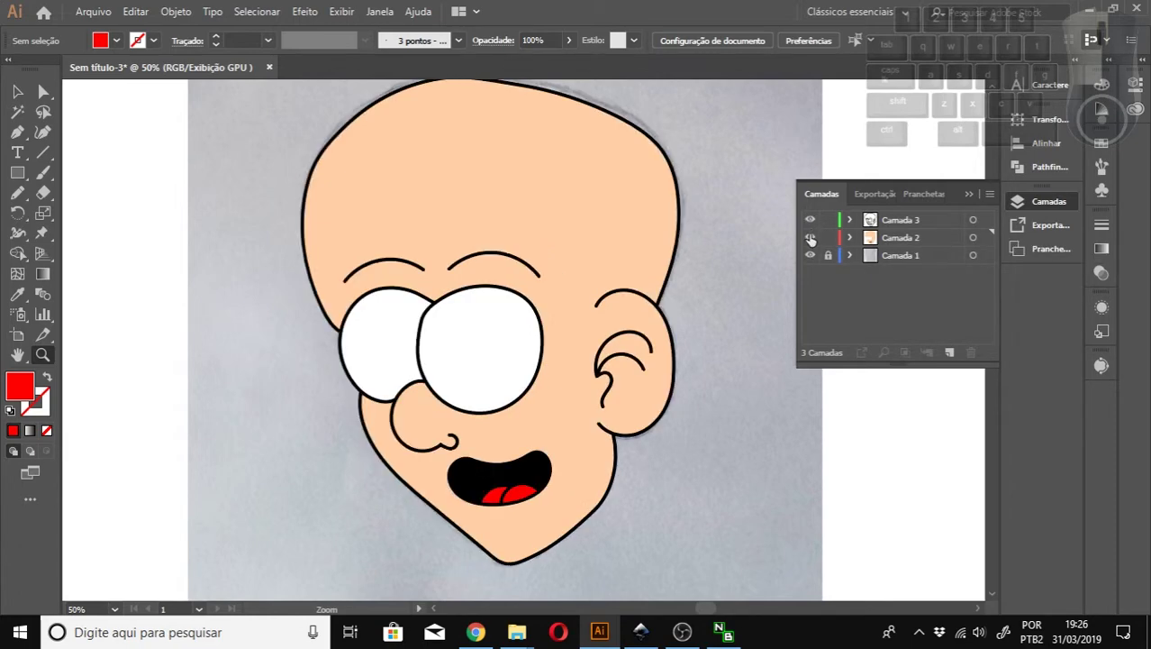
left_click(811, 238)
left_click(810, 238)
Hide the locked reference sketch layer Camada 1 so only the vector drawing shows.
left_click(810, 256)
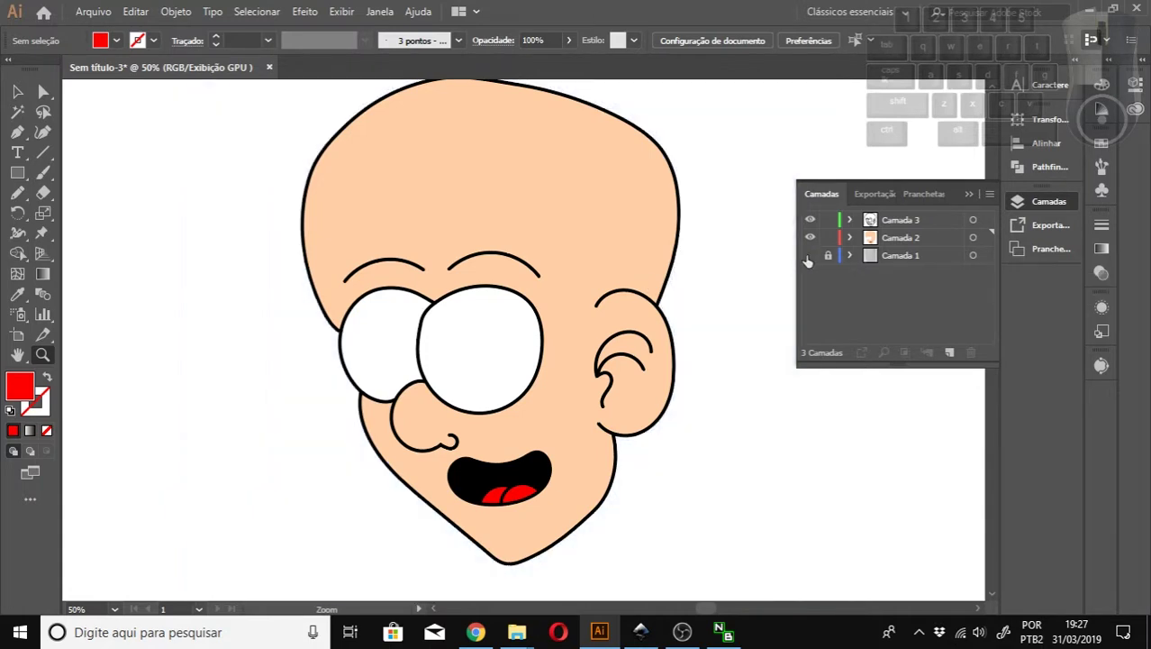
left_click(482, 241, "alt")
left_click(588, 380, "alt")
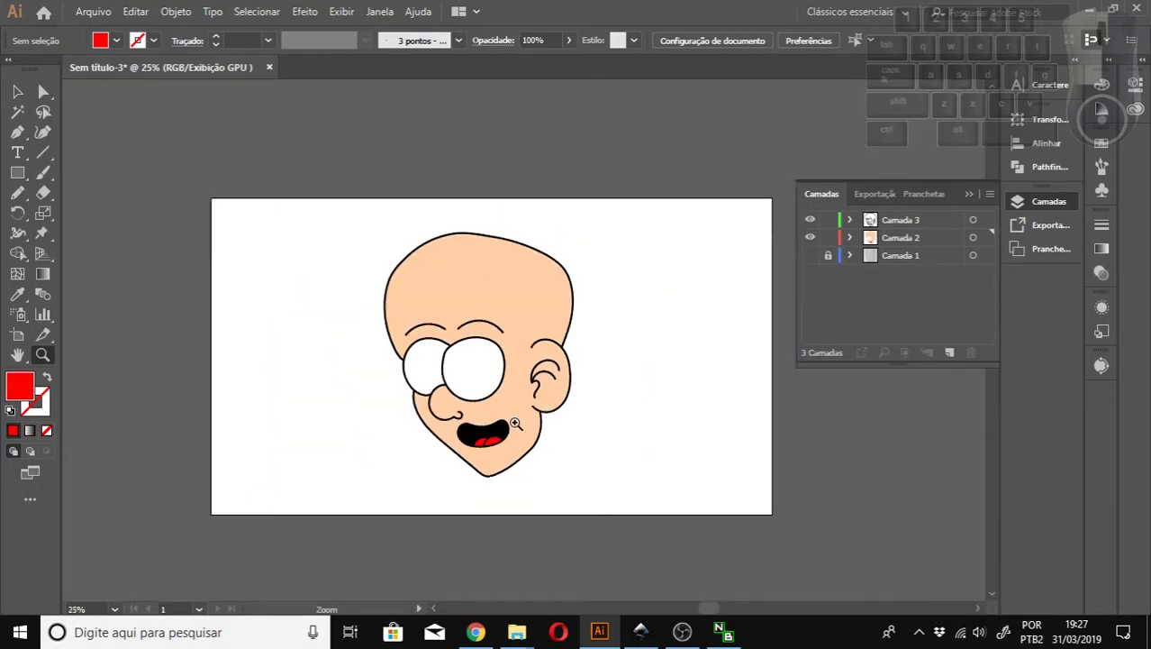
left_click(515, 387)
left_click(512, 361)
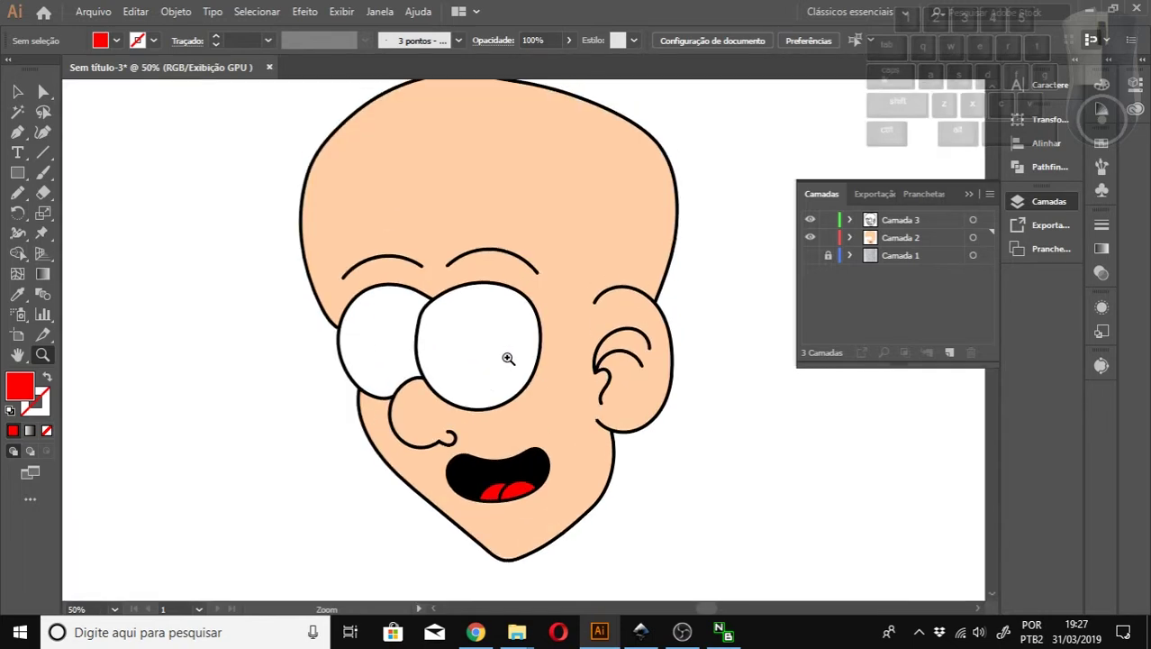
left_click(520, 340, "alt")
scroll(521, 340, "up", 1)
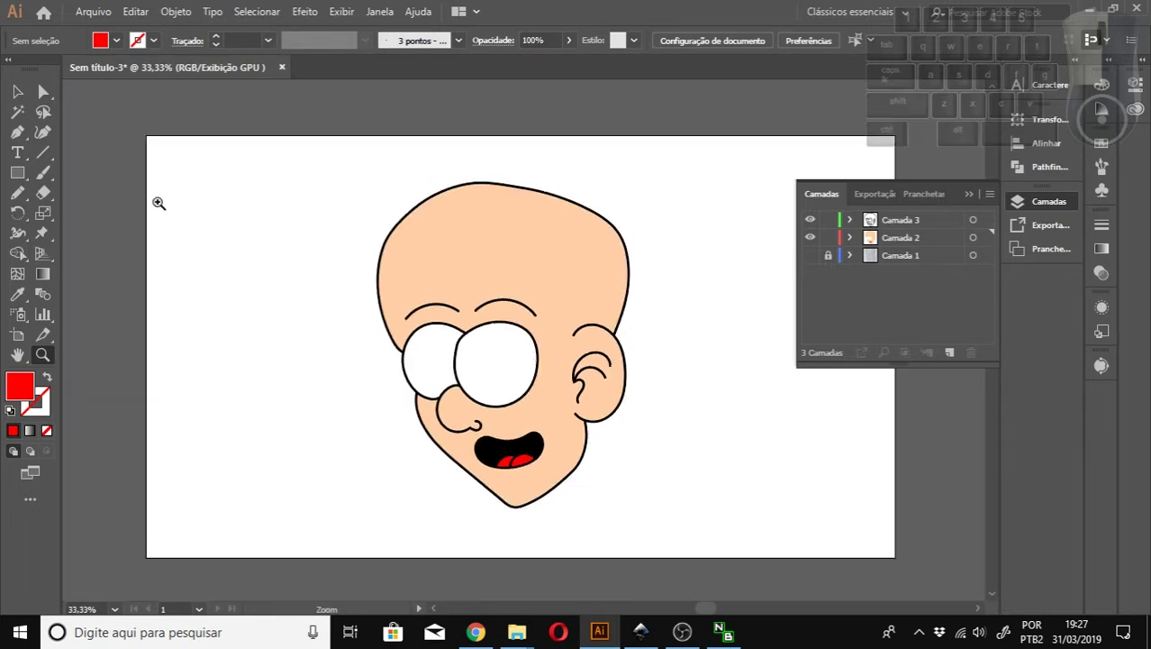
Draw a small circular pupil with the Ellipse tool inside the larger eye and fill it black.
left_click(19, 92)
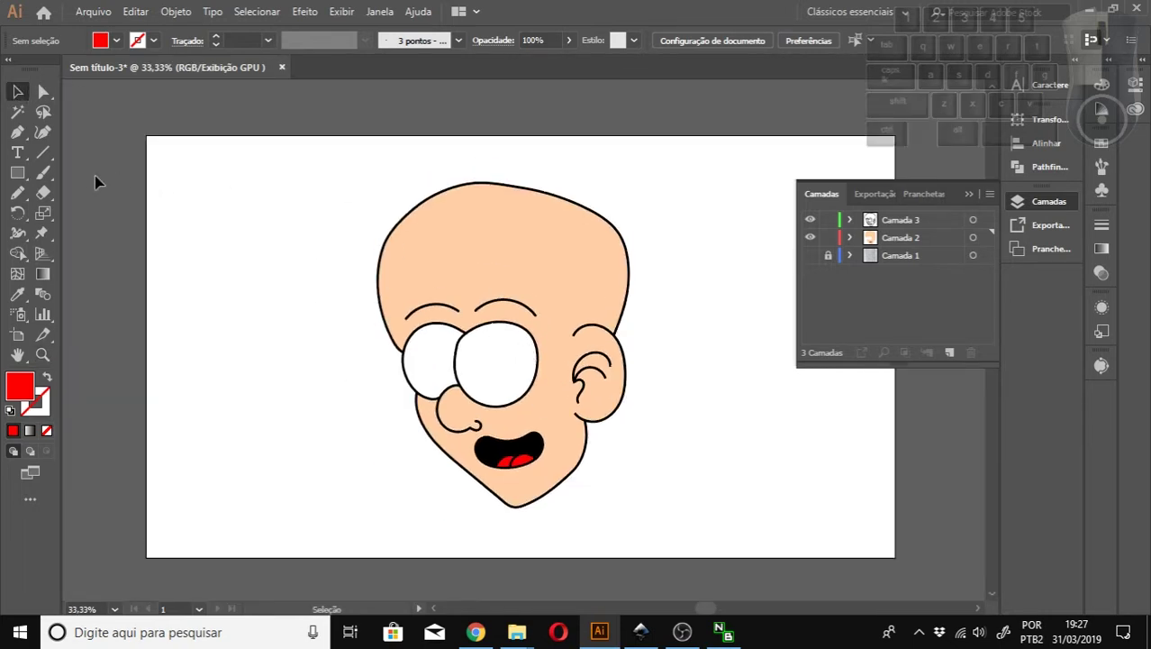
left_click(18, 173)
left_click(63, 215)
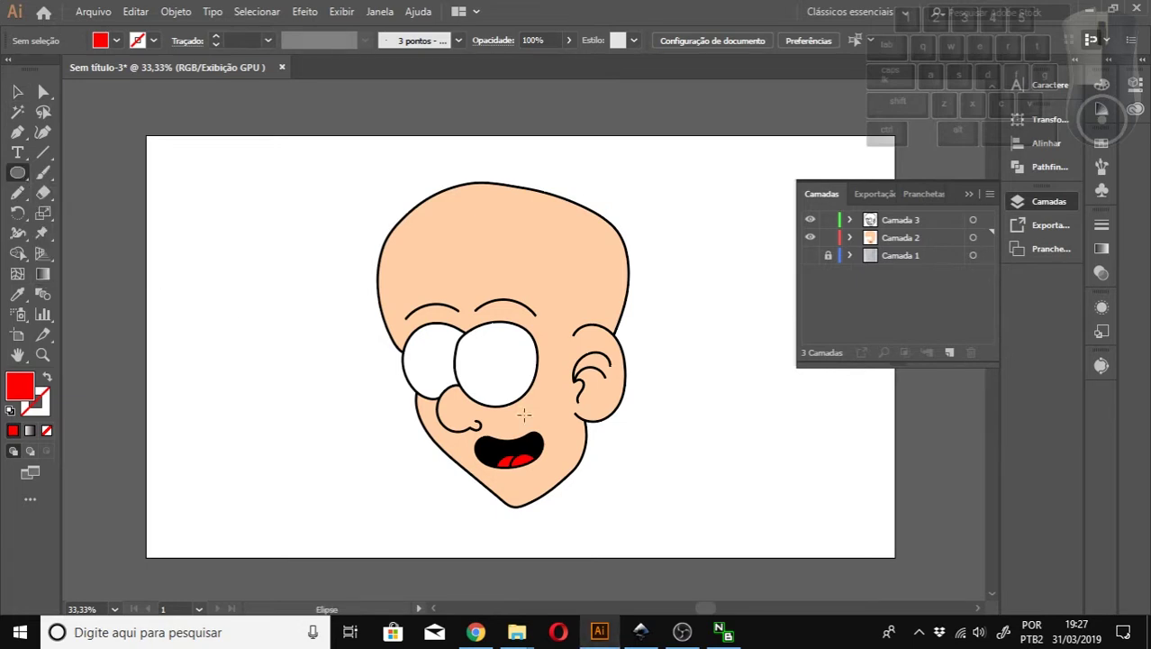
left_click_drag(487, 364, 495, 372)
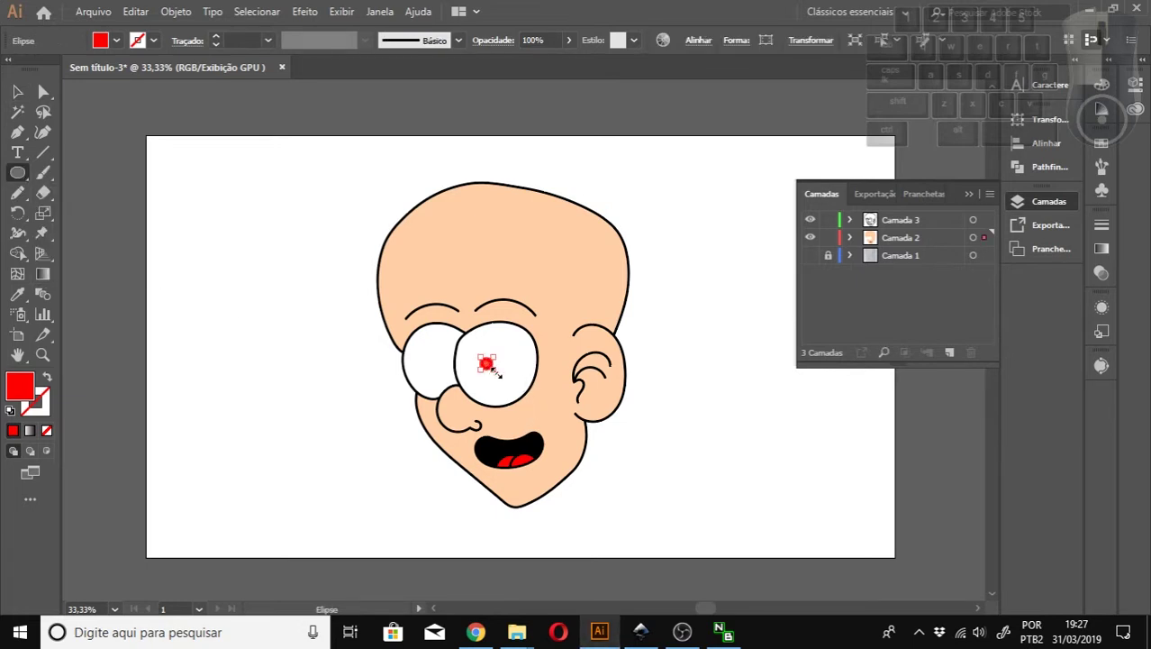
left_click(116, 39)
left_click(47, 72)
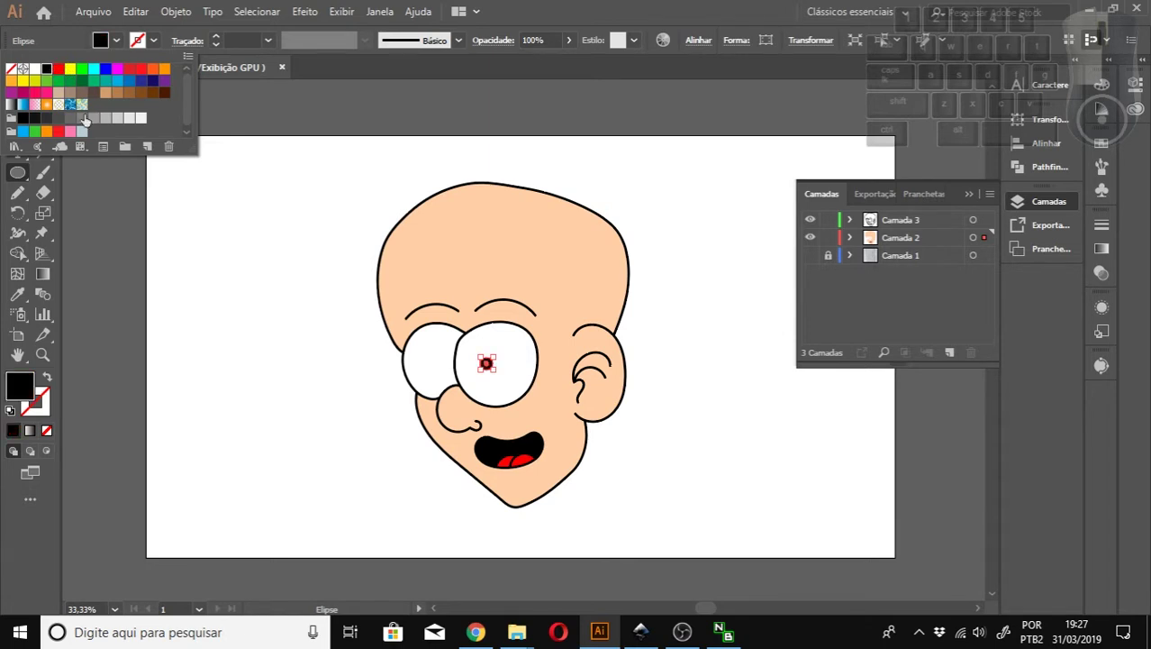
Duplicate the black pupil into the smaller eye, level with the original.
left_click(17, 91)
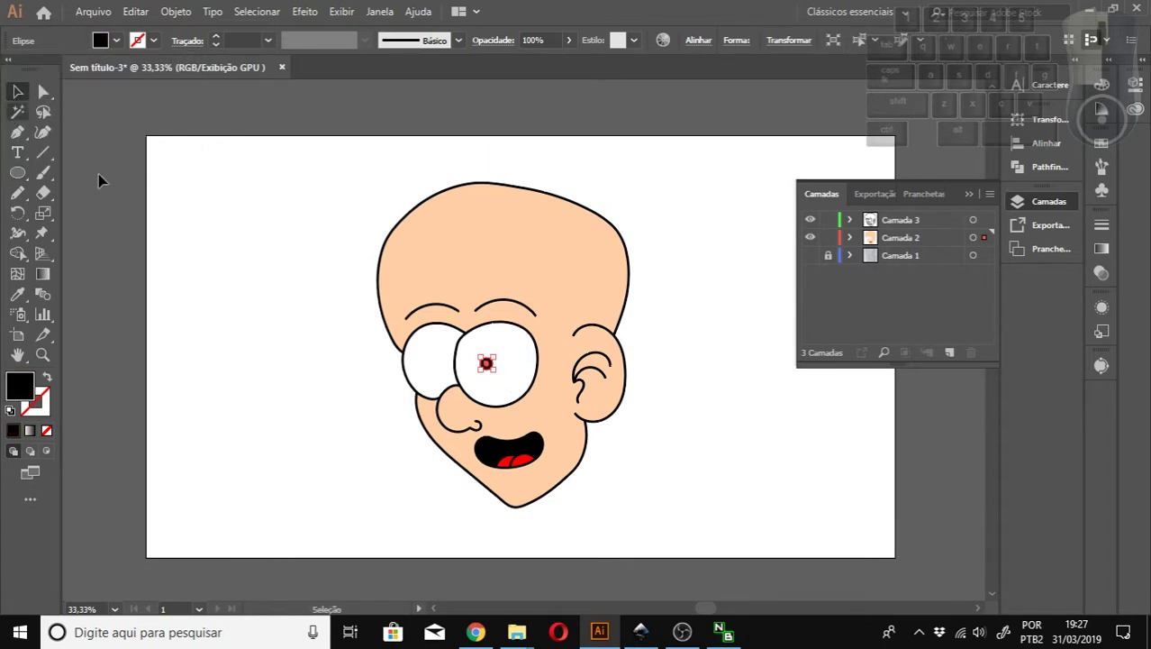
left_click(103, 177)
left_click(486, 366)
left_click_drag(487, 366, 423, 362)
left_click(287, 347)
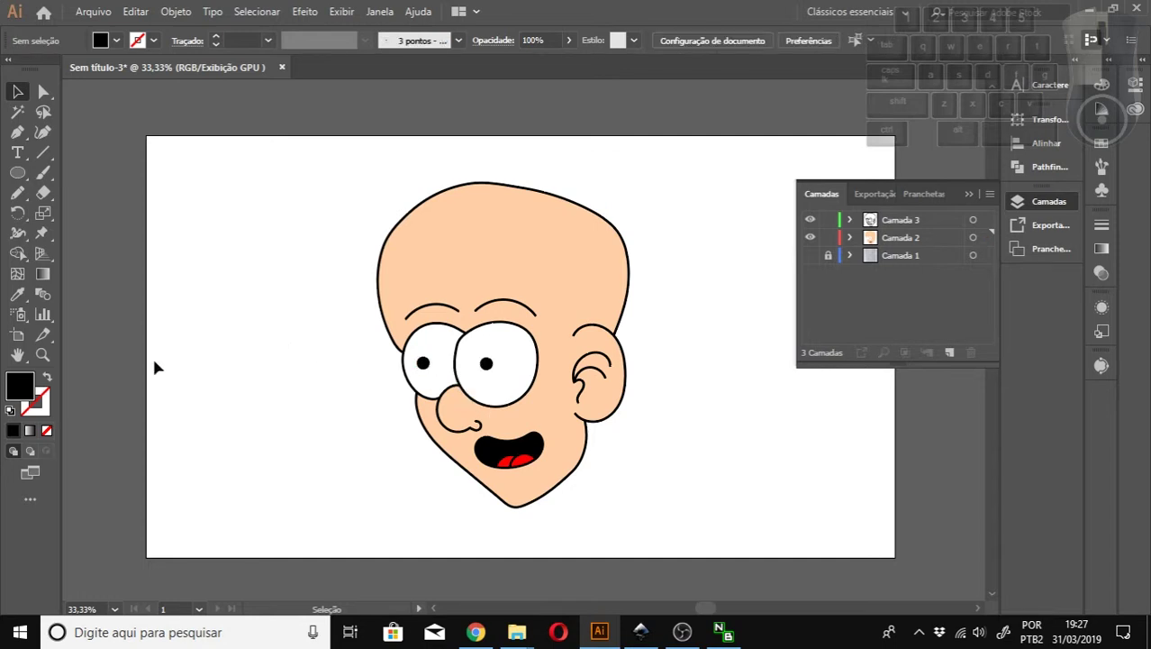
Draw a circle on the empty artboard beside the head and fill it with light purple C197DD.
scroll(368, 388, "down", 1)
scroll(391, 399, "up", 1)
scroll(391, 399, "down", 2)
scroll(397, 410, "up", 1)
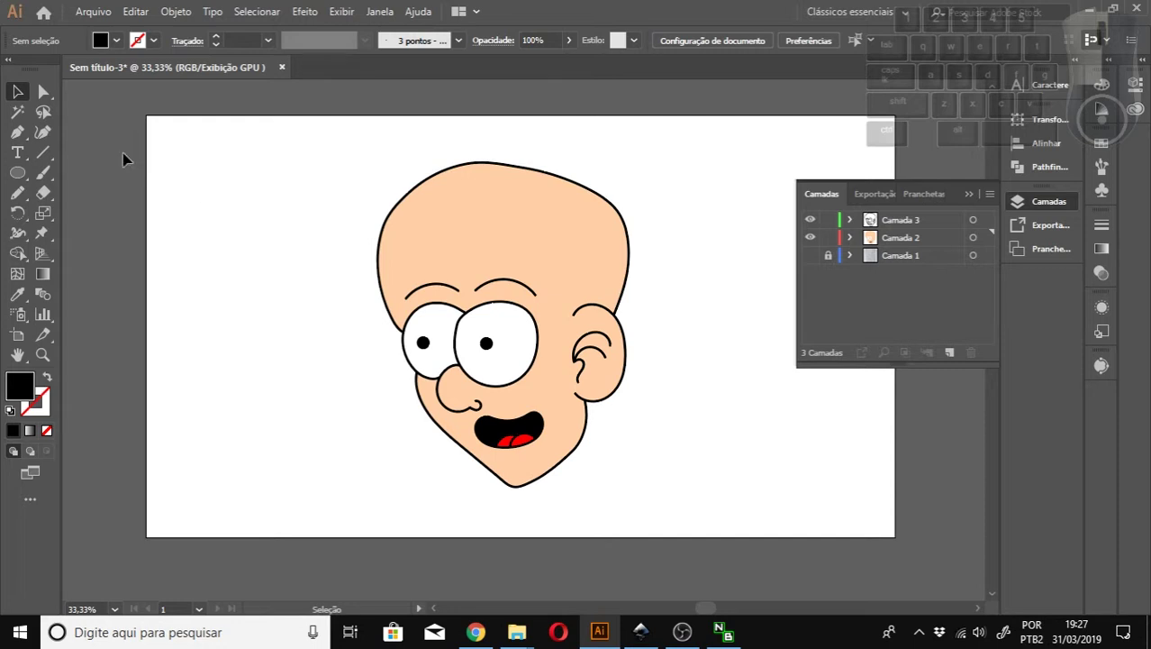
left_click(17, 172)
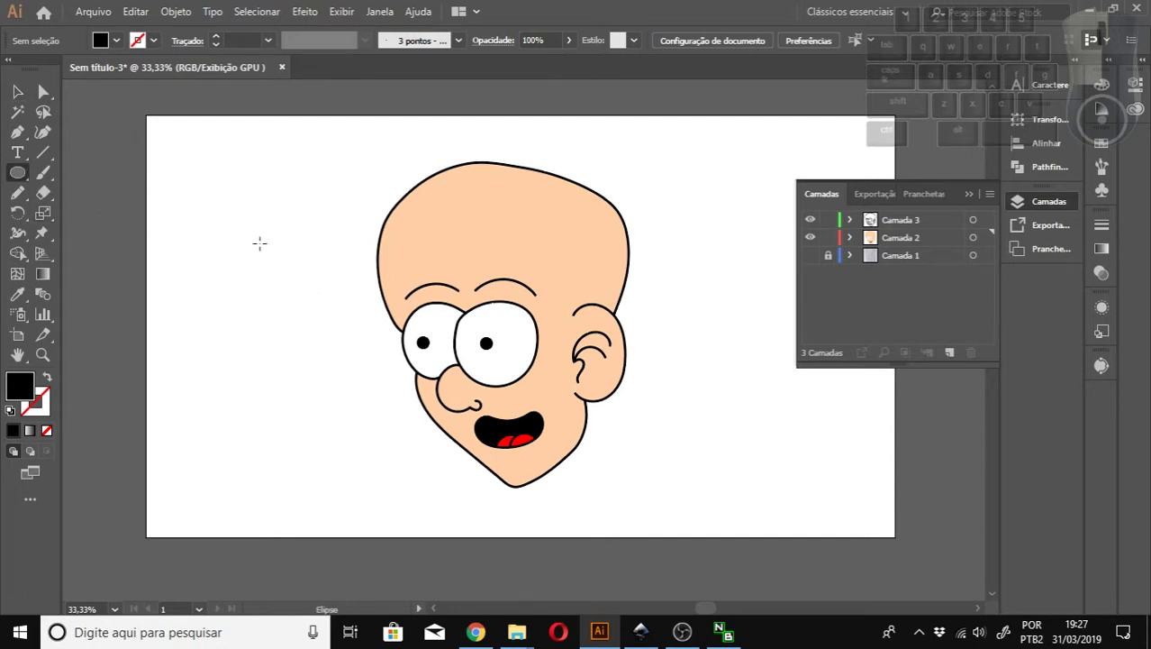
left_click_drag(191, 188, 270, 266)
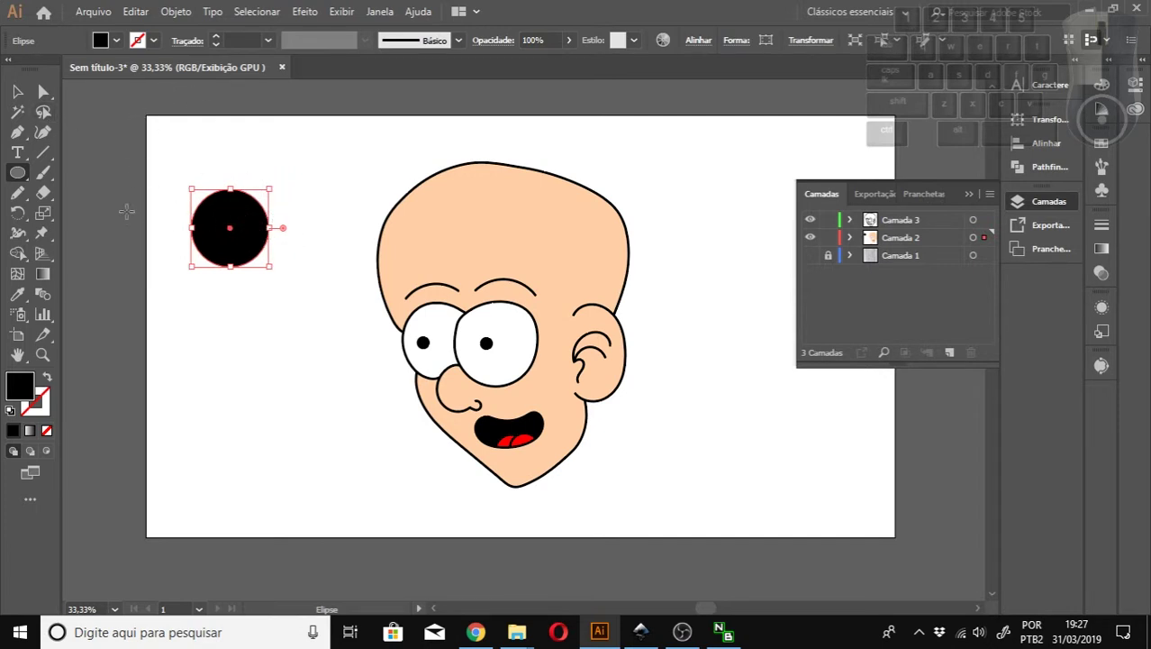
double_click(20, 387)
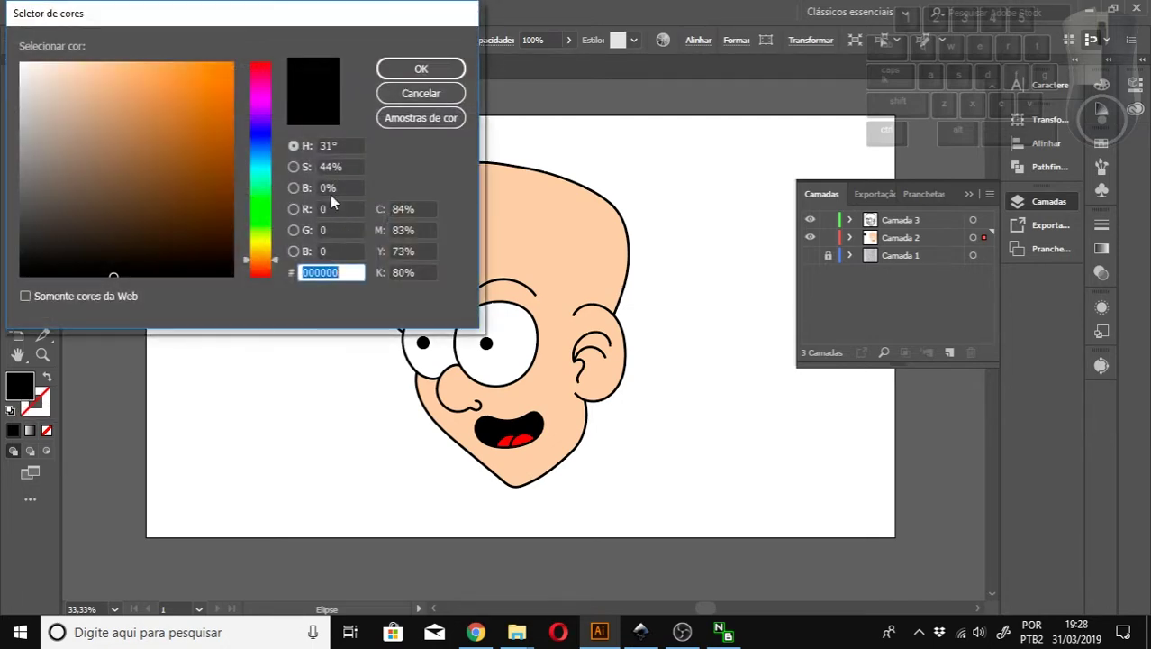
mouse_move(261, 106)
left_mouse_down()
mouse_move(265, 96)
mouse_move(264, 111)
left_mouse_up()
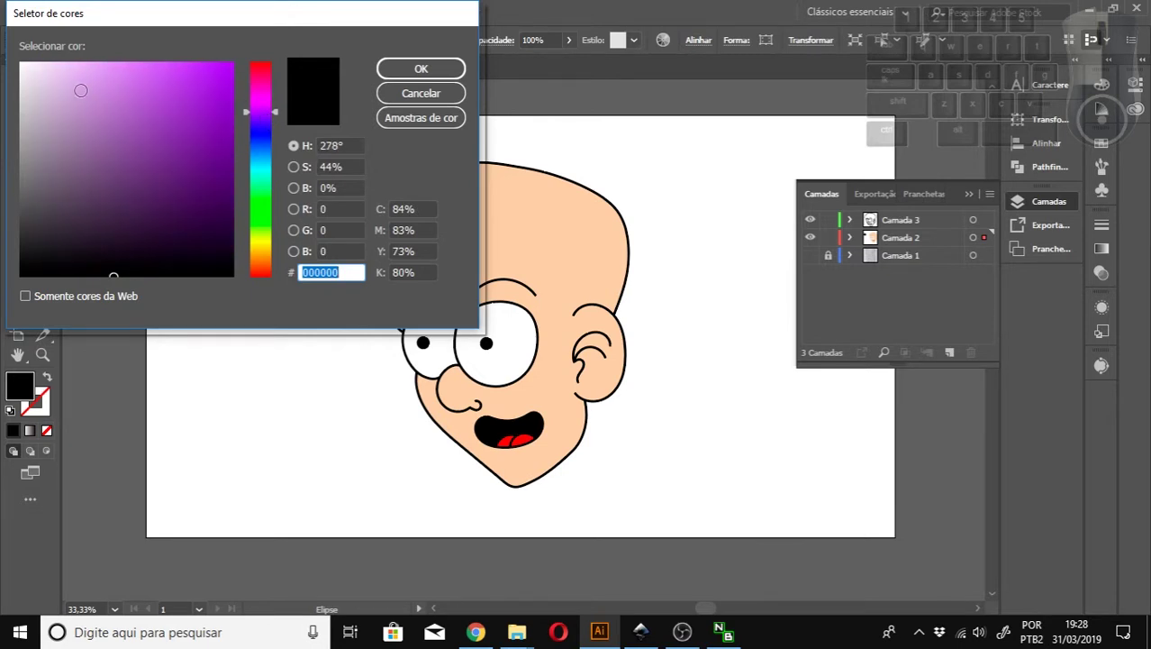
left_click_drag(80, 90, 89, 89)
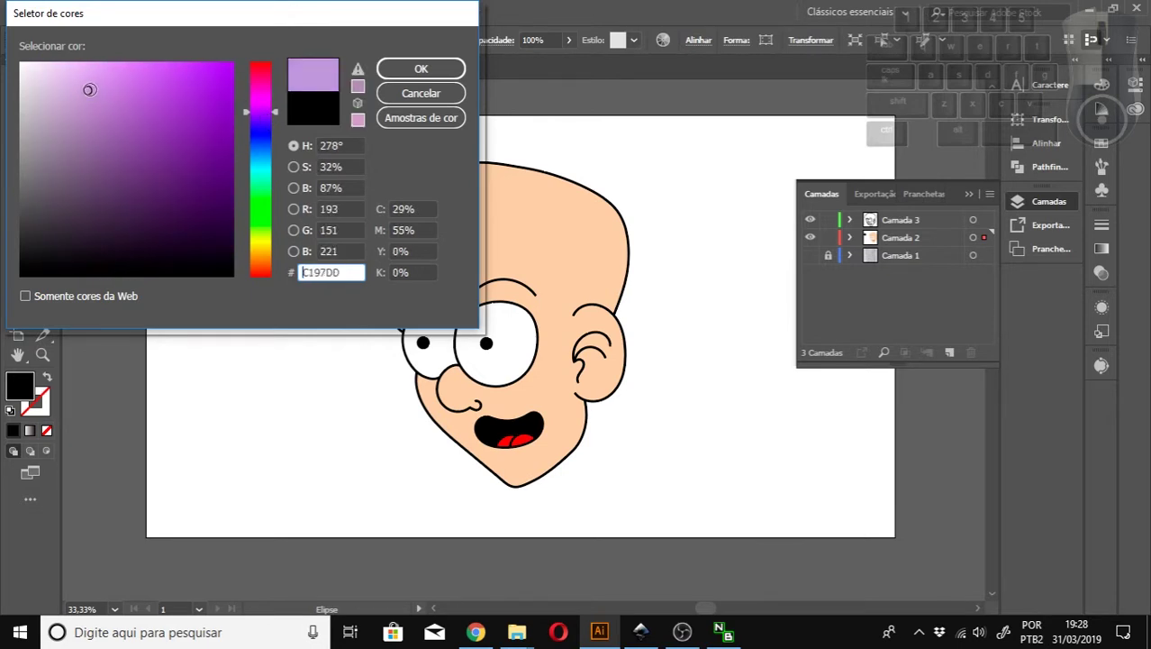
left_click(419, 69)
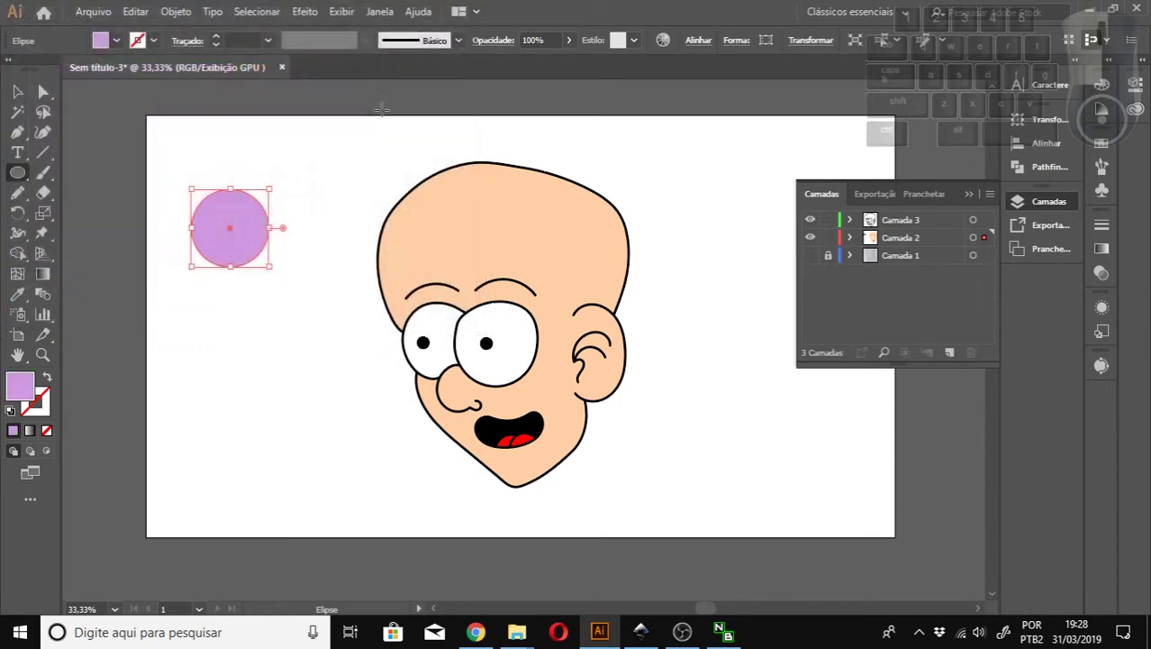
key("v")
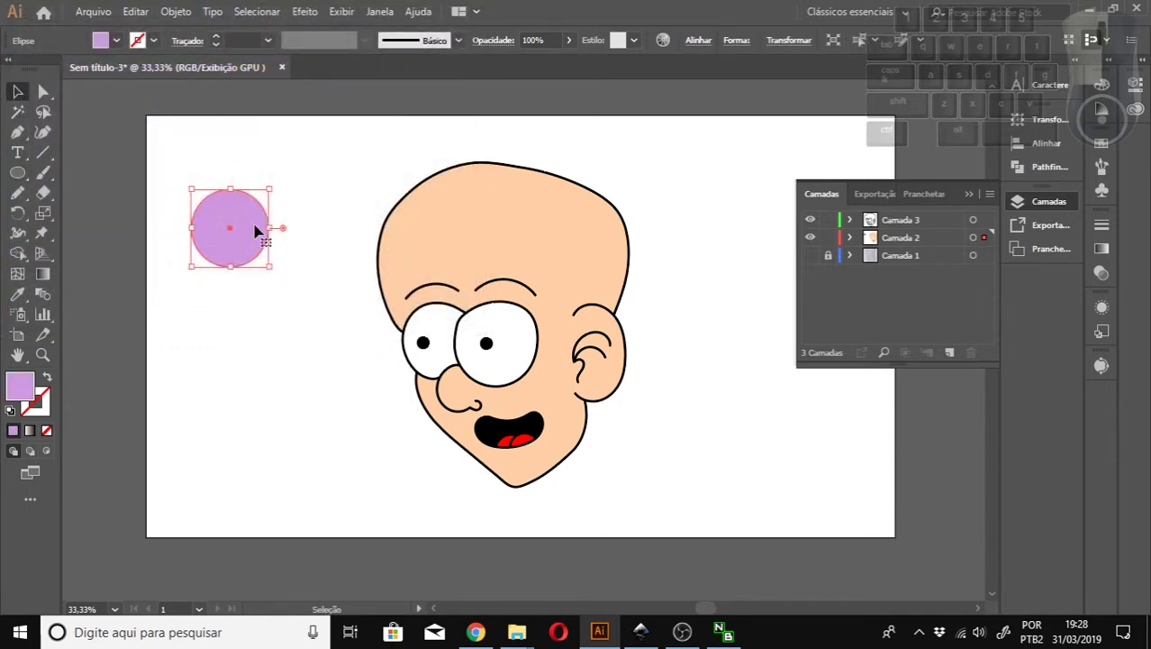
Set the purple circle's blending mode to Multiplicar and move it over the edge of the forehead.
left_click(493, 41)
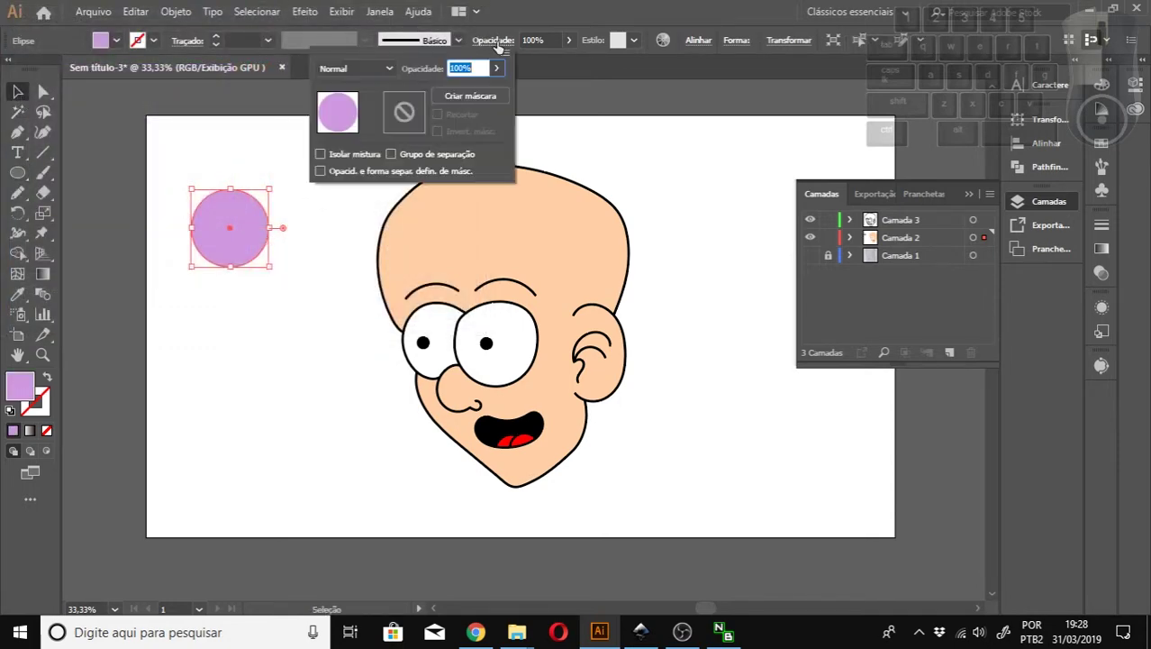
left_click(384, 71)
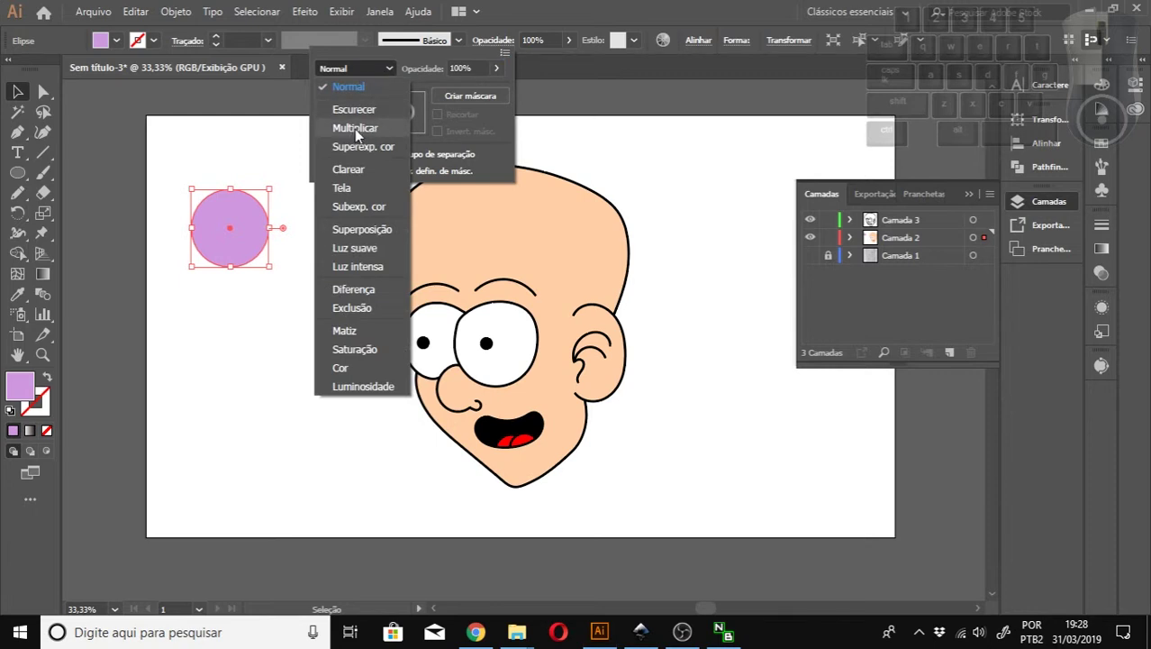
left_click(354, 129)
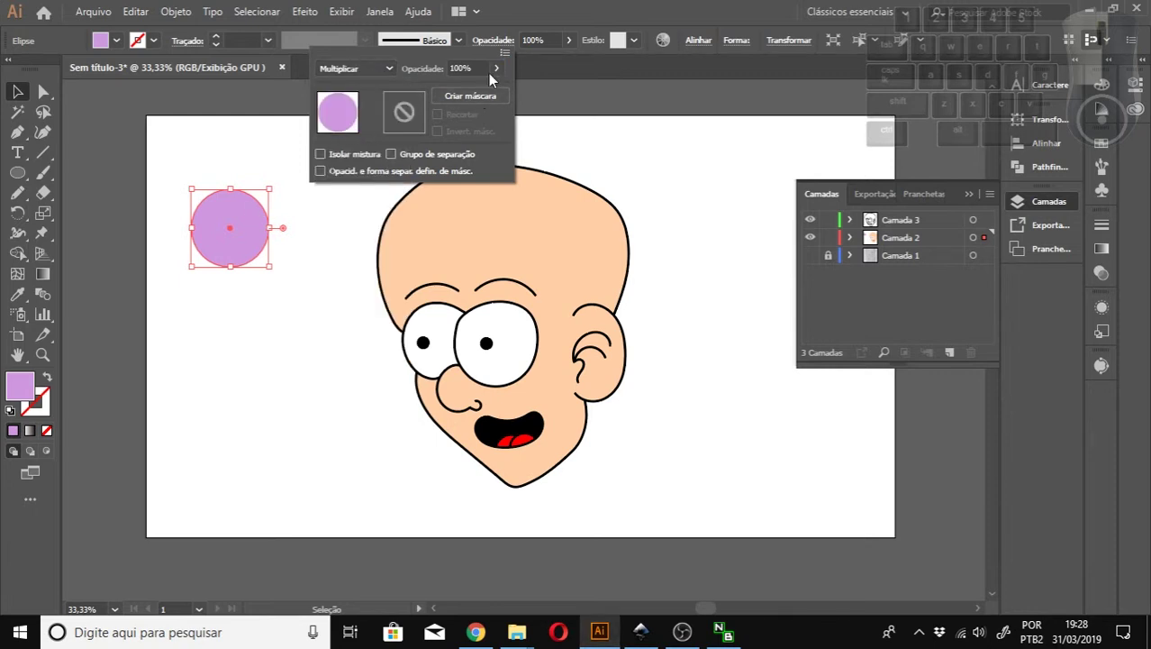
left_click_drag(250, 212, 410, 210)
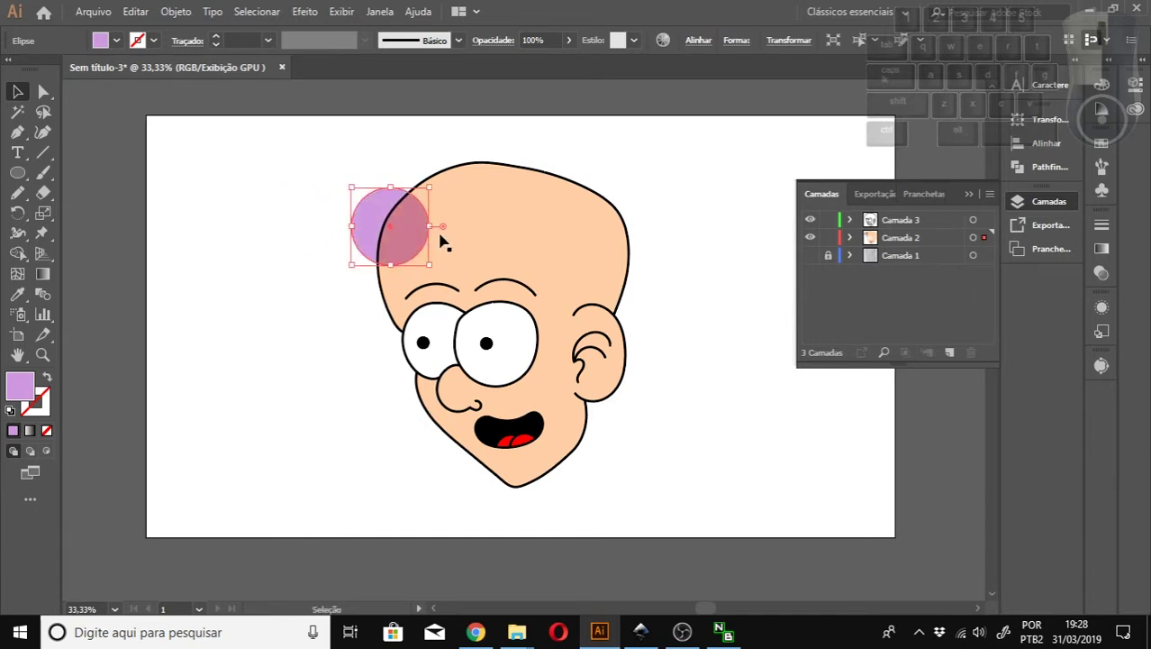
left_click(298, 143)
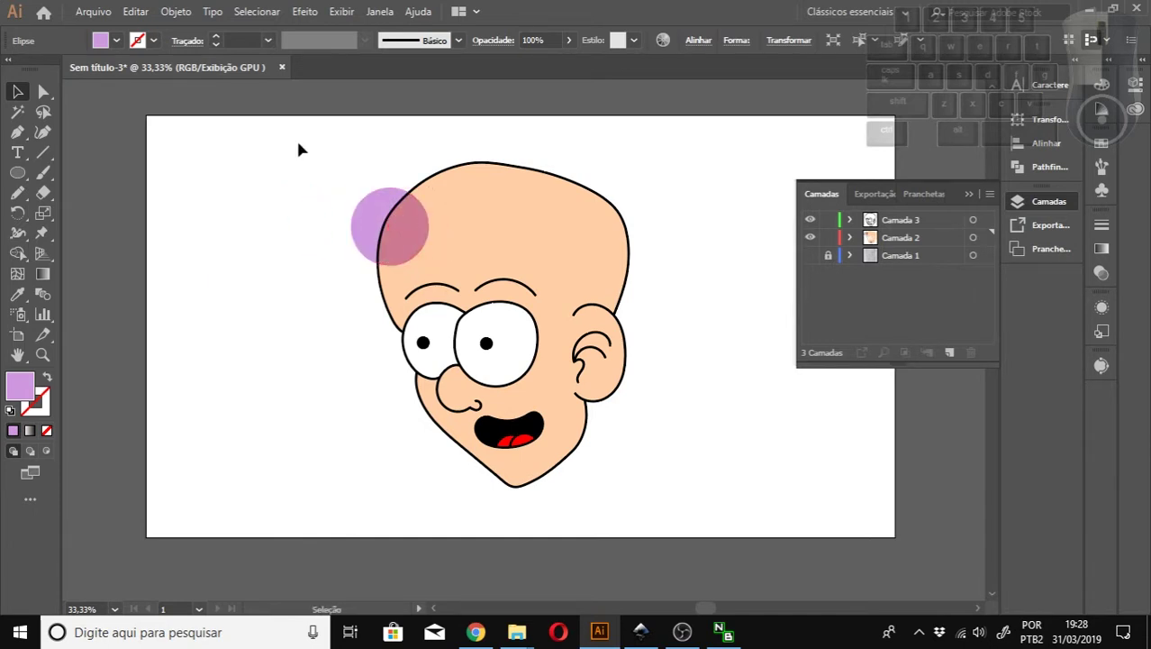
Set the purple circle's blending mode to Normal to compare how it covers the forehead.
left_click(413, 245)
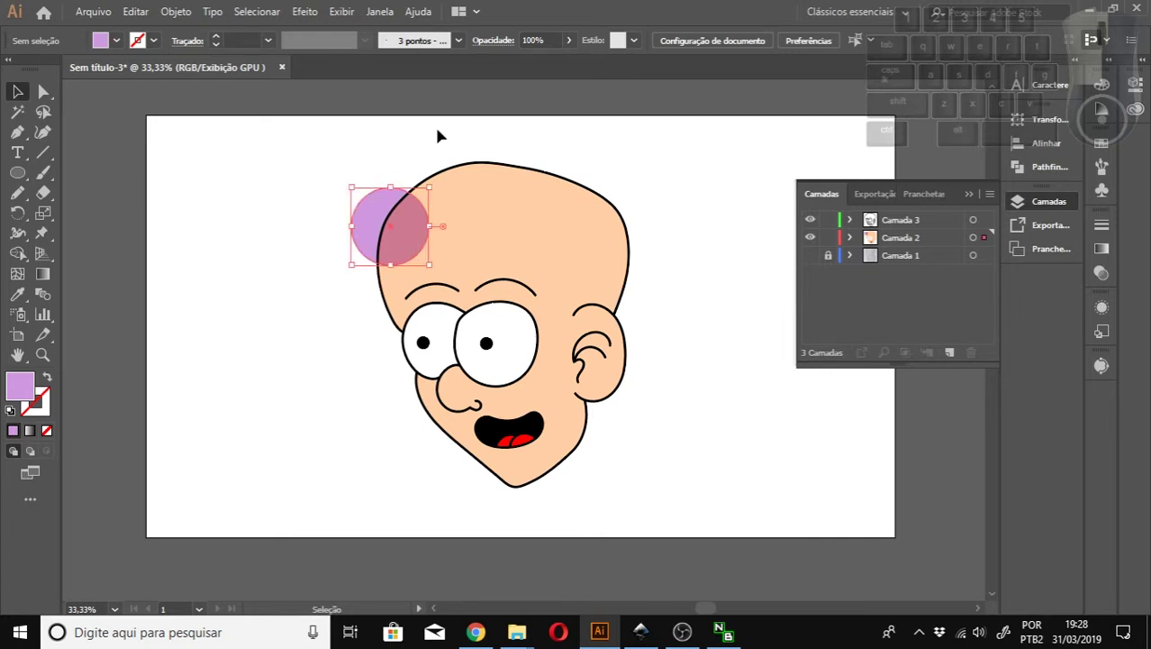
left_click(489, 41)
left_click(388, 69)
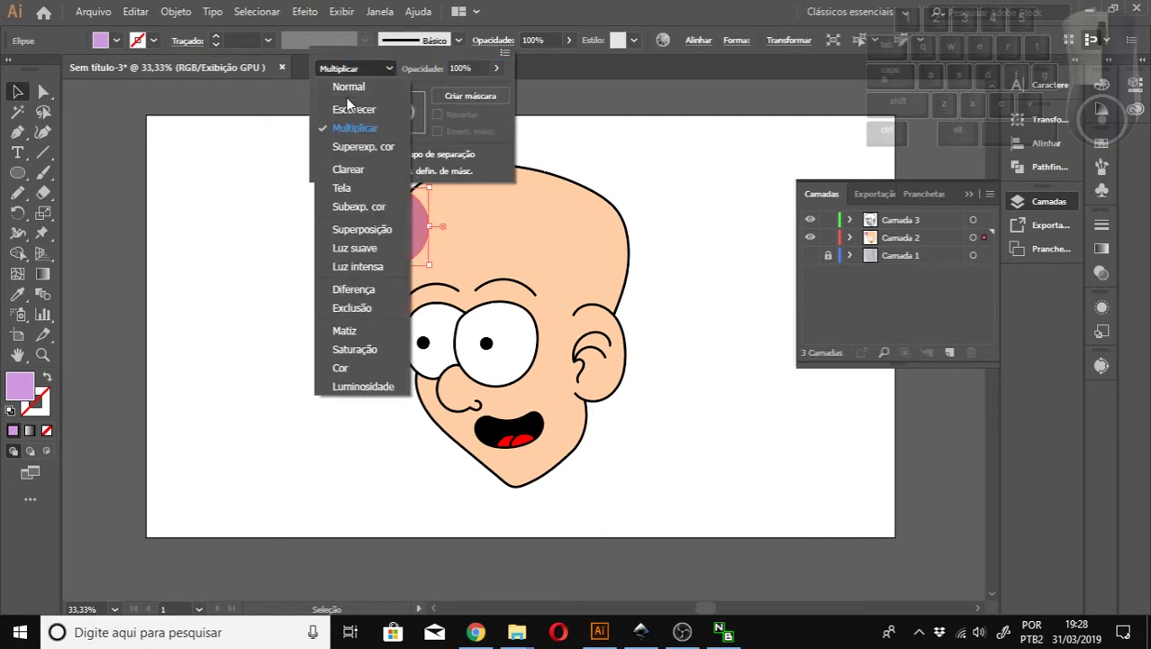
left_click(349, 87)
left_click(236, 229)
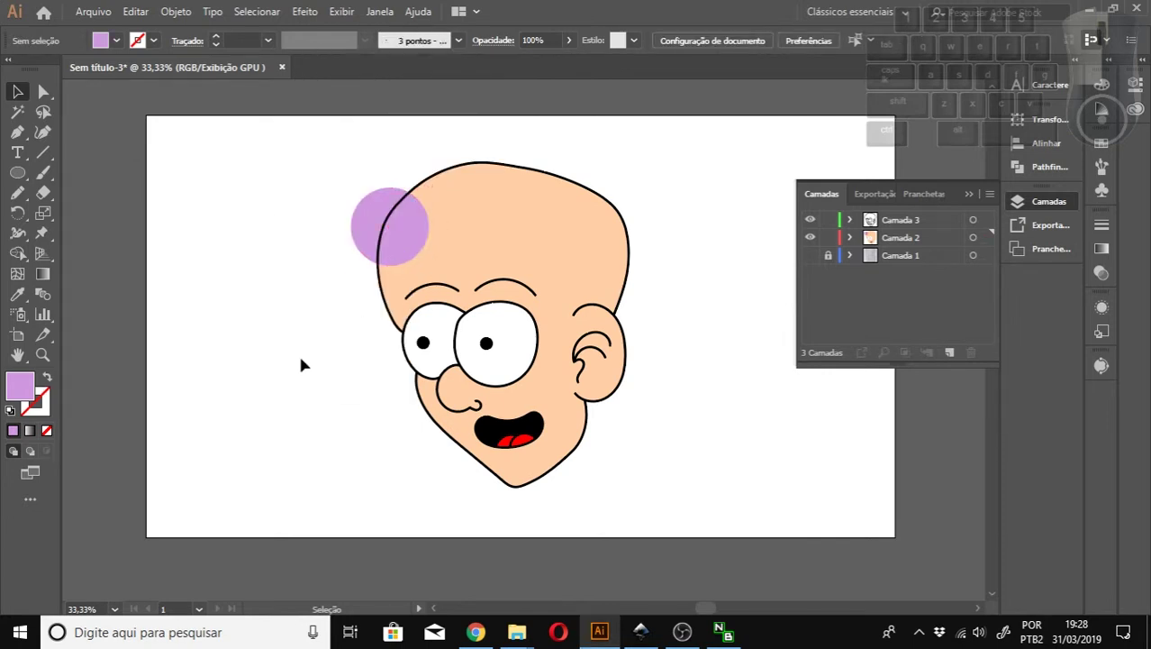
Move the purple circle off the head onto the empty artboard and set its blending mode to Multiplicar.
left_click_drag(371, 239, 212, 266)
left_click(509, 41)
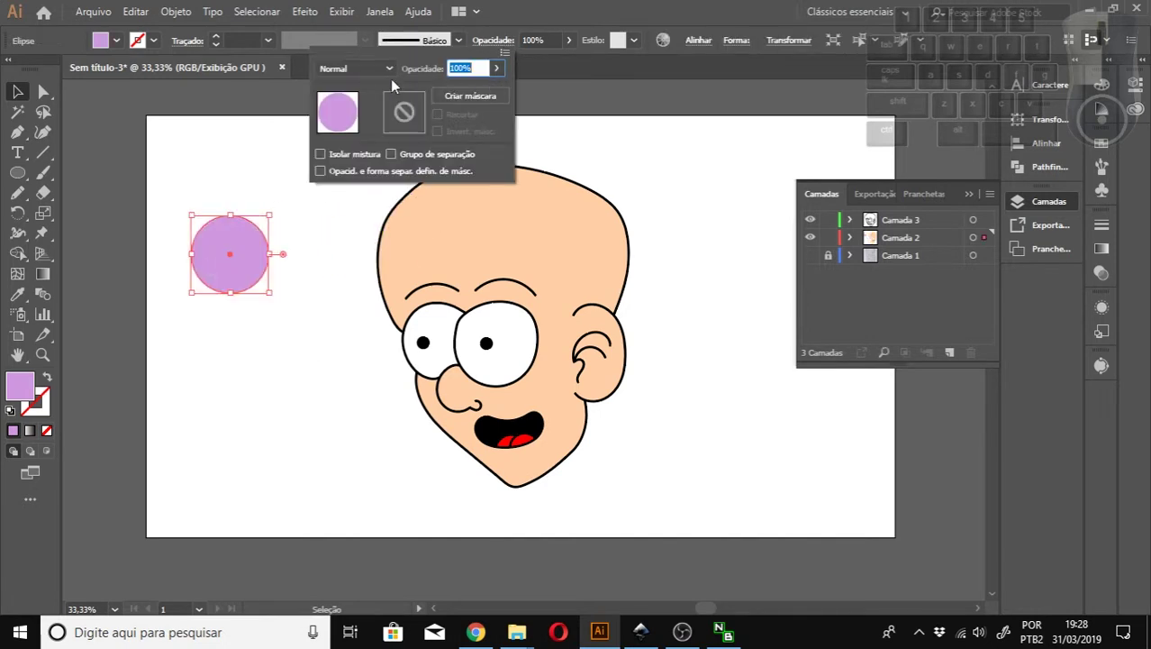
left_click(379, 67)
left_click(361, 118)
Try the purple circle over the mouth and chin, and undo the move to bring it back beside the head.
left_click_drag(217, 272, 497, 469)
left_click(231, 256)
key("ctrl+z")
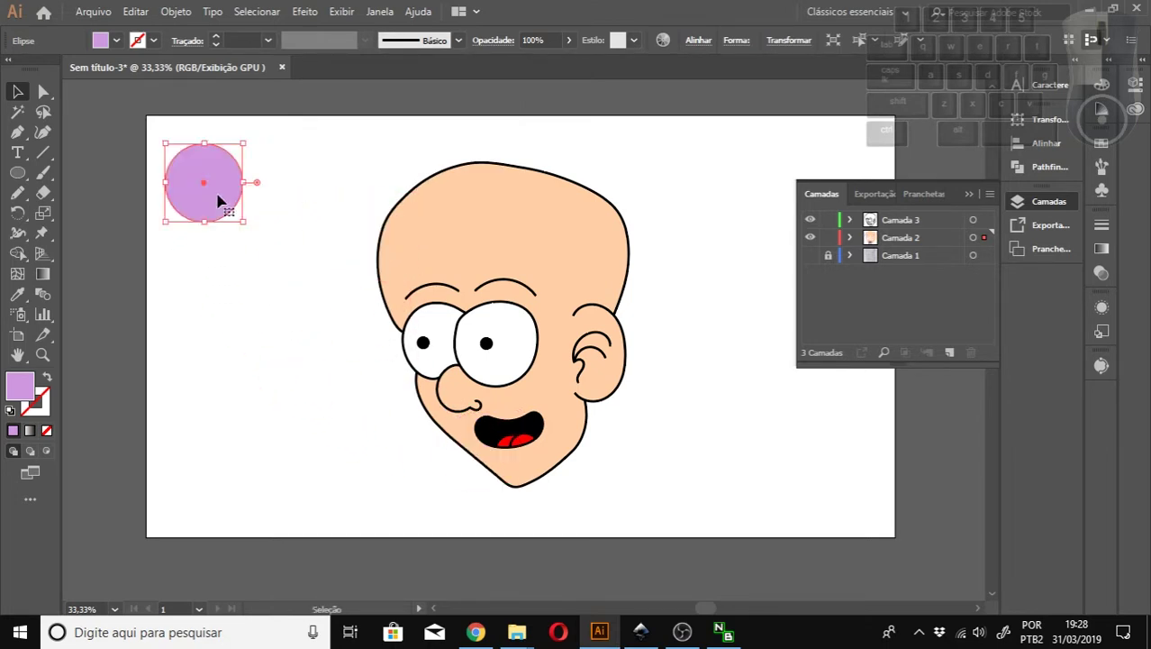
Duplicate the purple circle directly below the original and set the copy's fill to pink DB9797.
left_click_drag(239, 185, 272, 293)
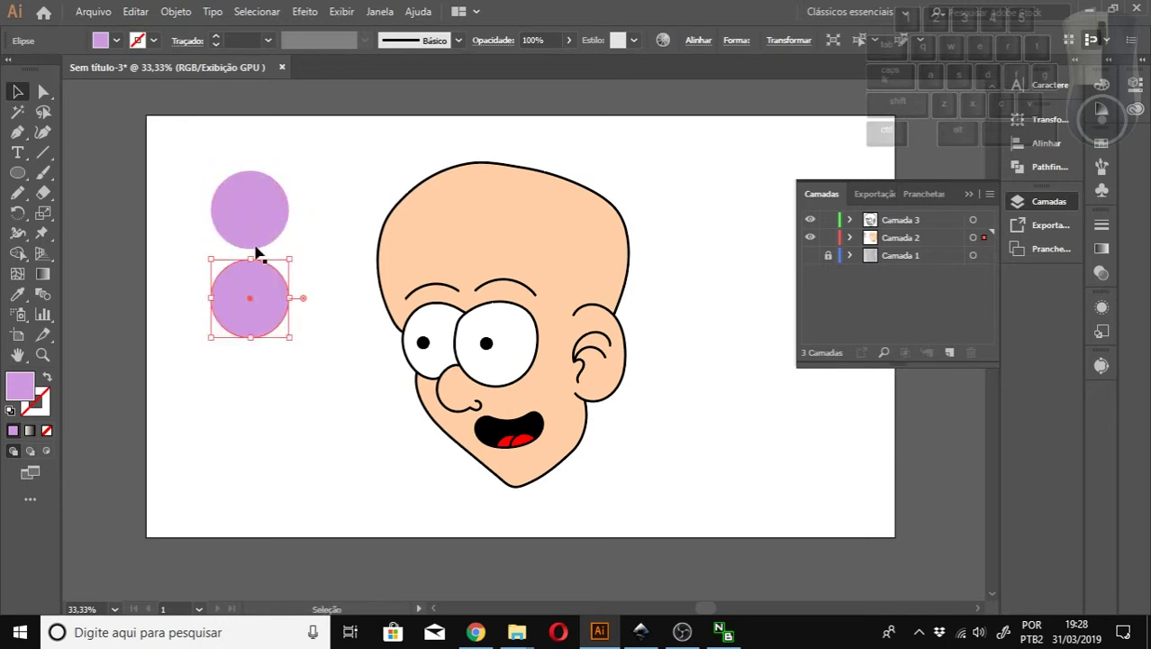
double_click(20, 385)
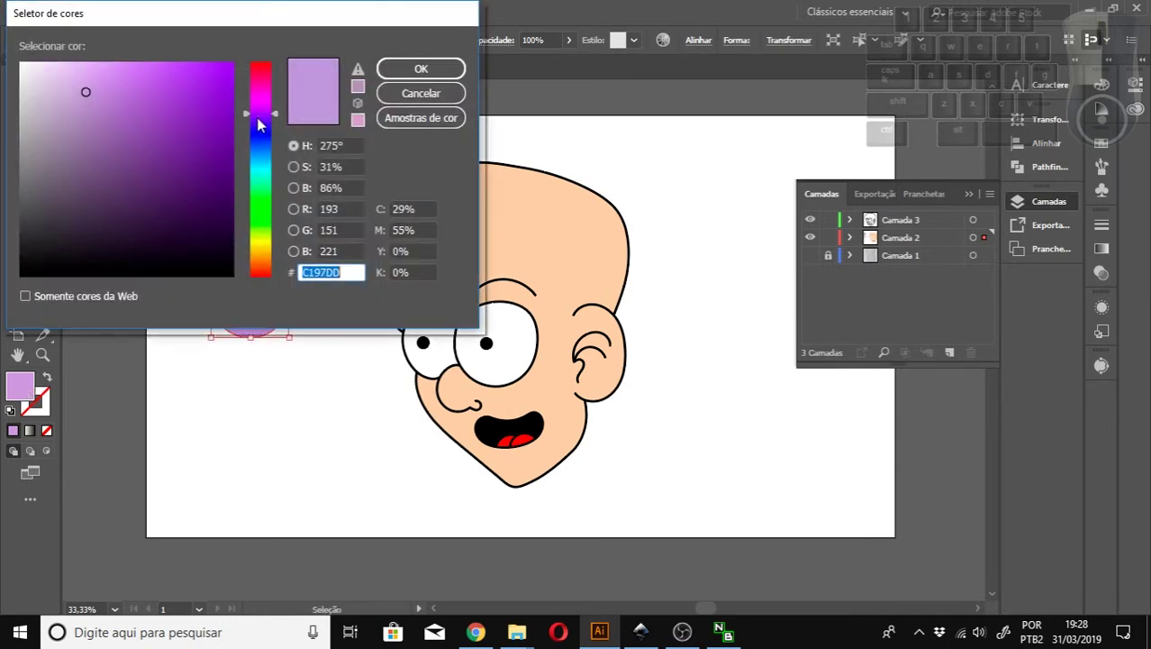
left_click_drag(258, 125, 274, 62)
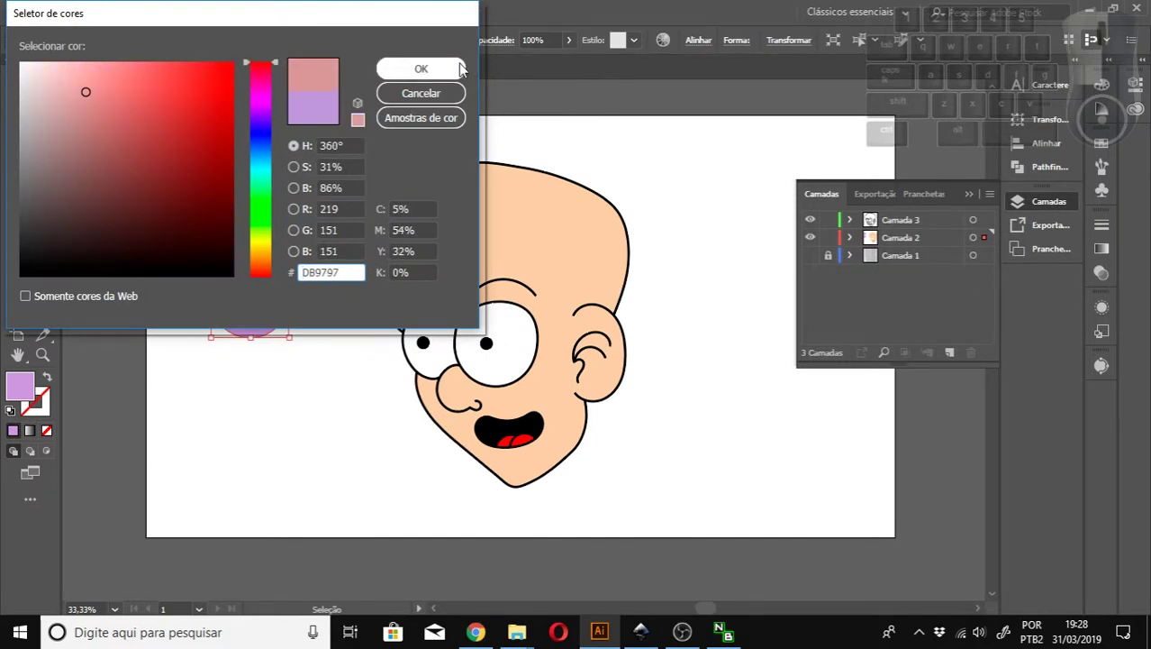
left_click(421, 69)
left_click(363, 204)
left_click(270, 186)
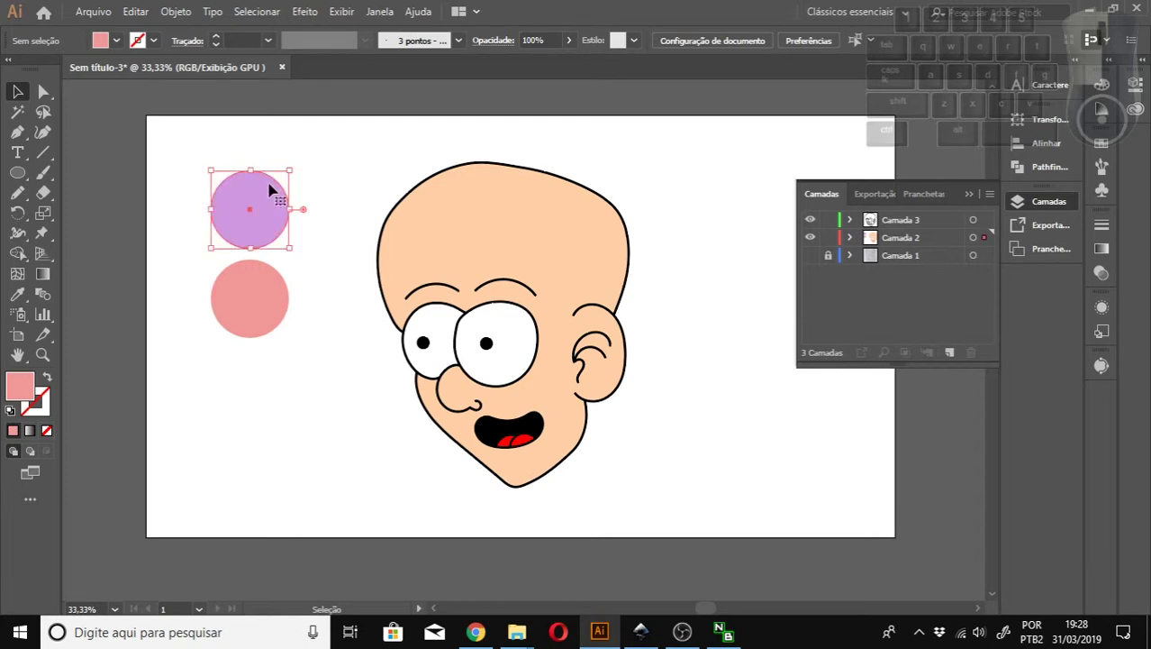
left_click(293, 279)
left_click(270, 288)
left_click(266, 194)
left_click(297, 184)
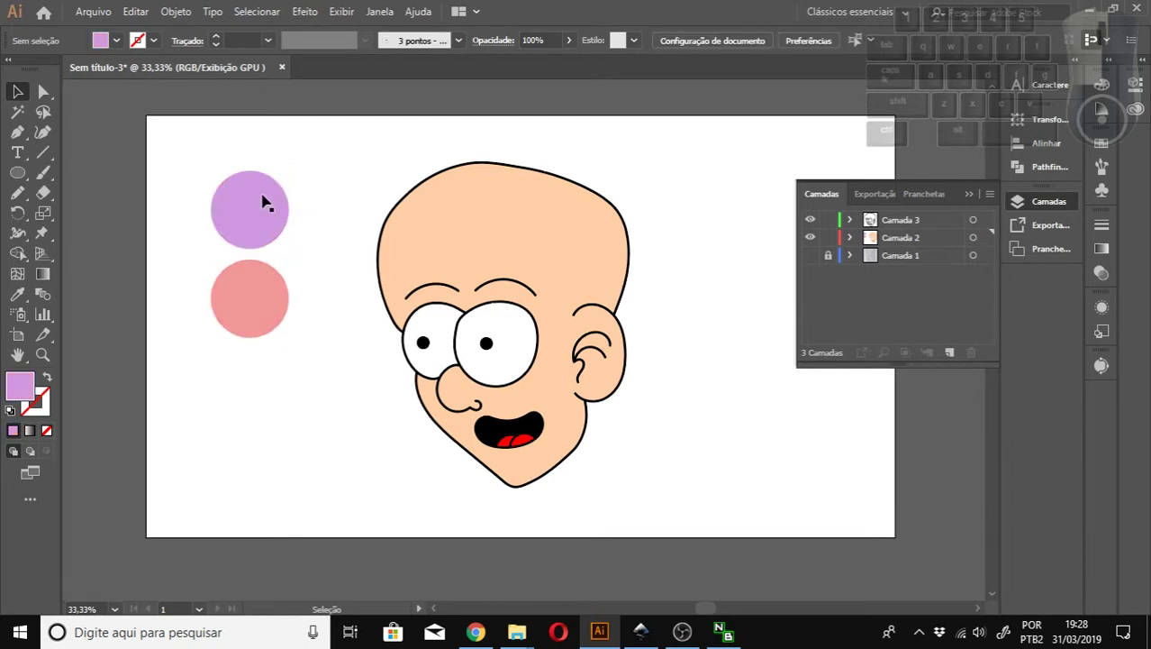
left_click(262, 208)
left_click(254, 317)
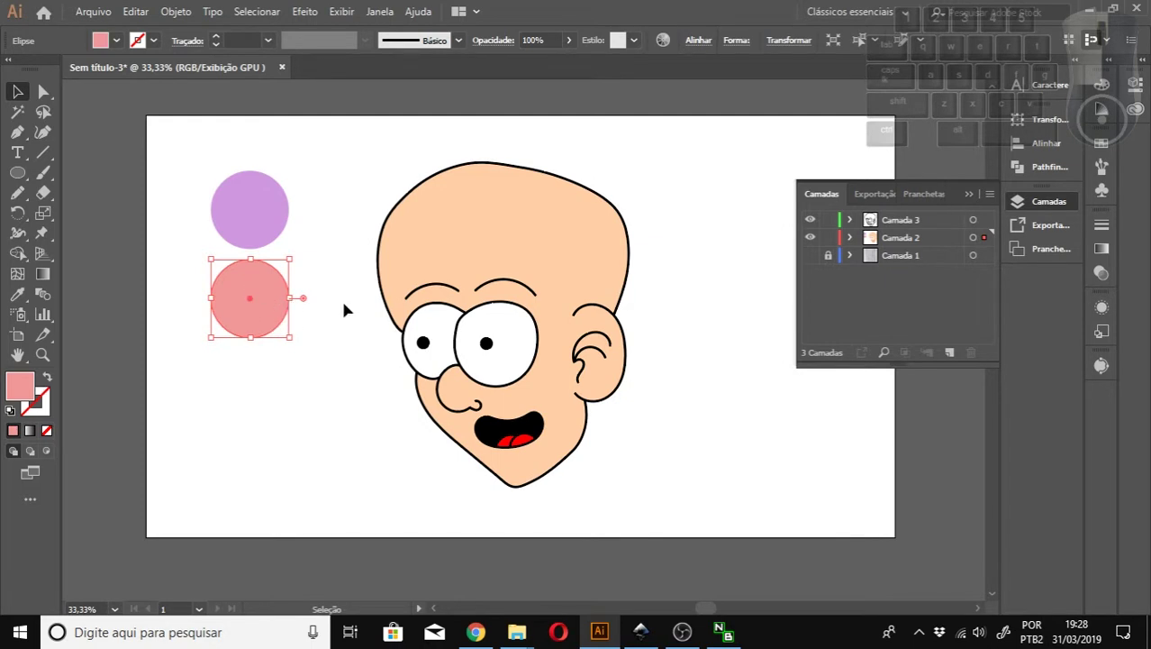
key("z")
left_click(538, 389)
scroll(570, 347, "up", 3)
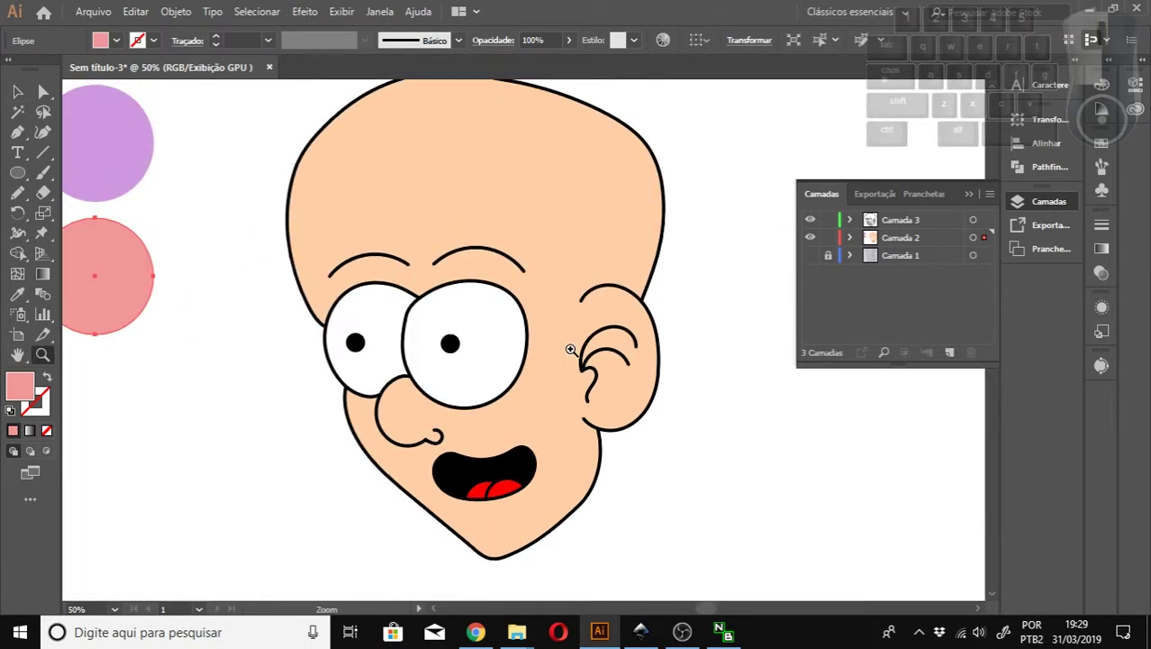
left_click(570, 348, "alt")
scroll(568, 350, "up", 2)
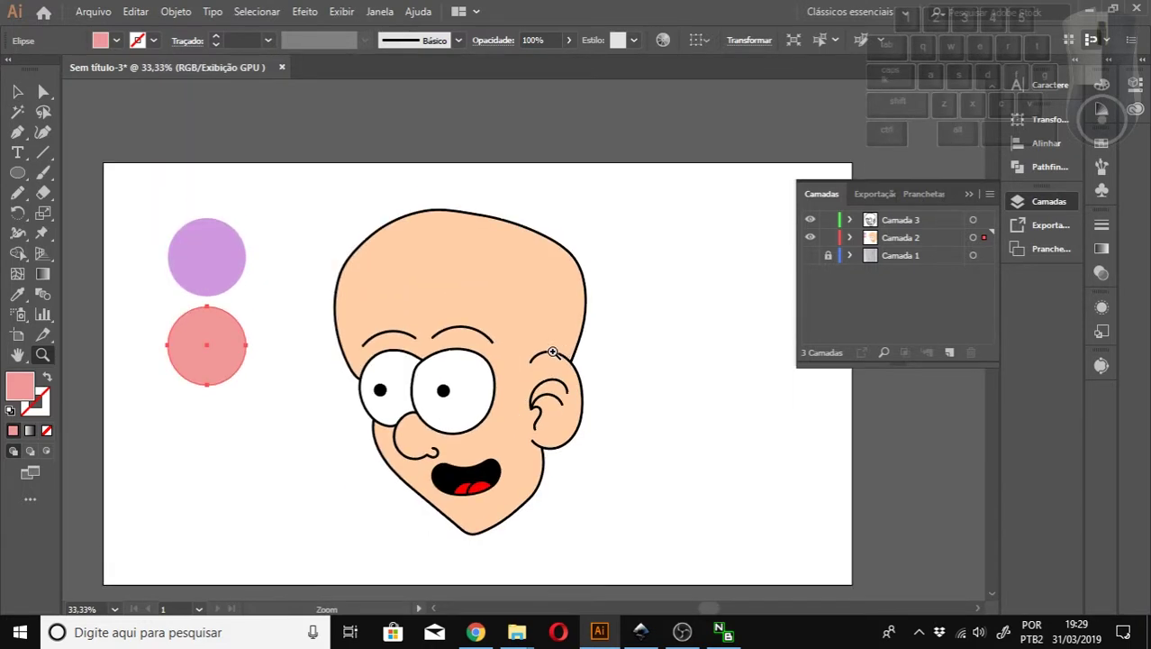
Draw a closed Pen tool shape from the top of the head to the chin, covering the ear side and extending past the outline.
left_click(16, 133)
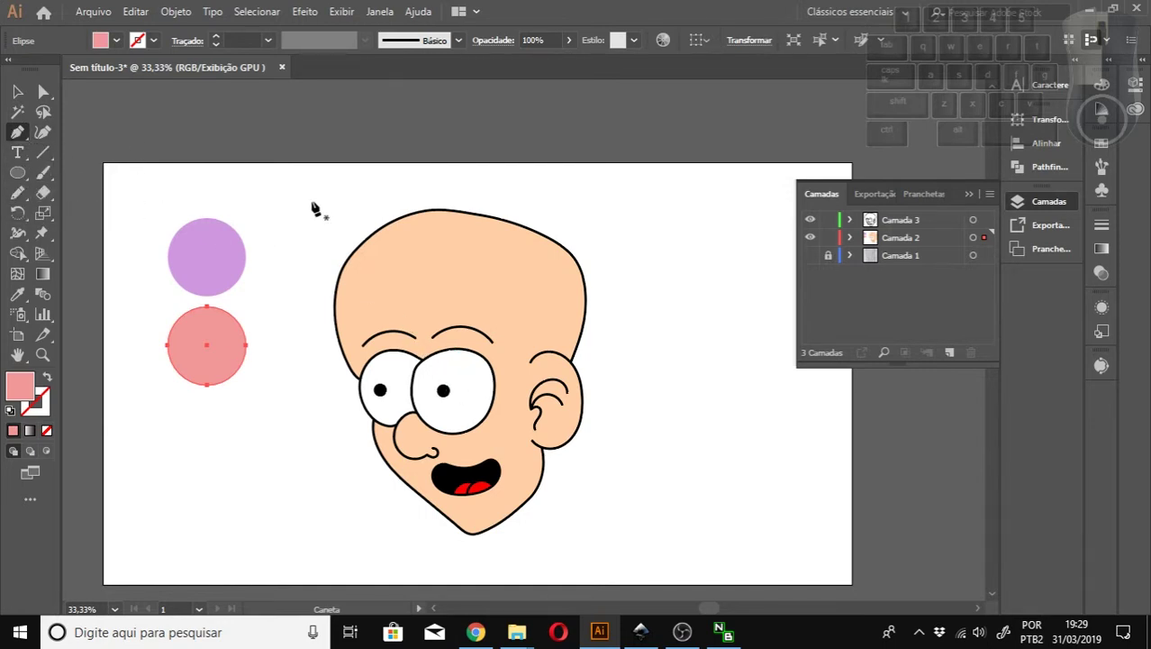
left_click(490, 204)
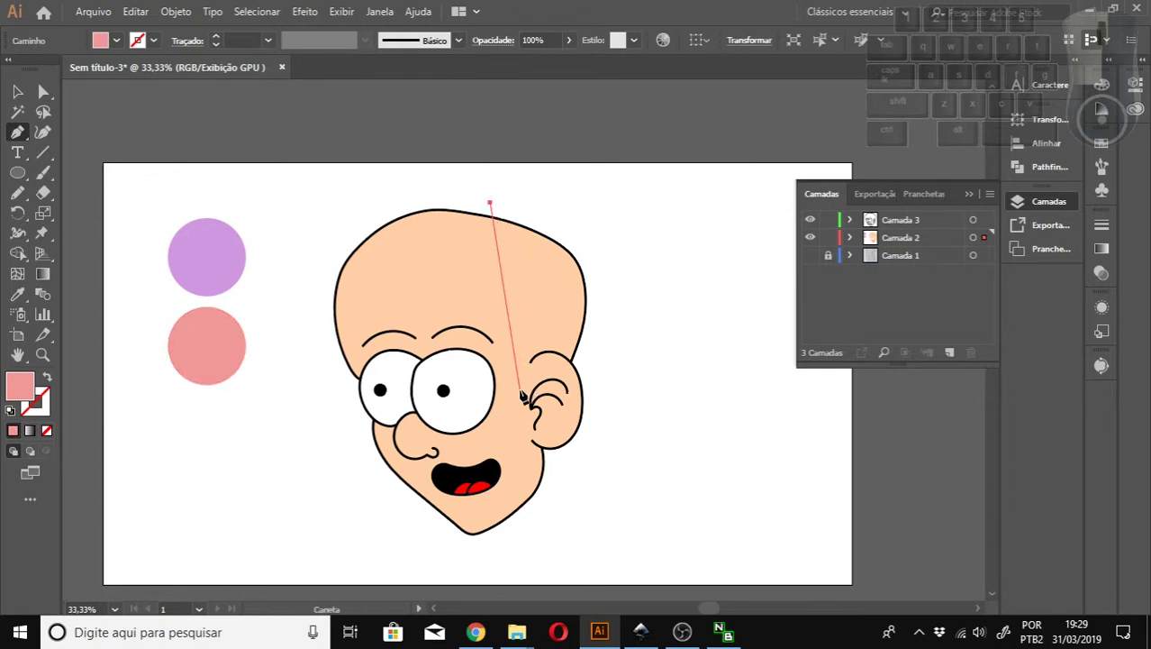
left_click_drag(524, 386, 519, 436)
left_click_drag(465, 545, 463, 553)
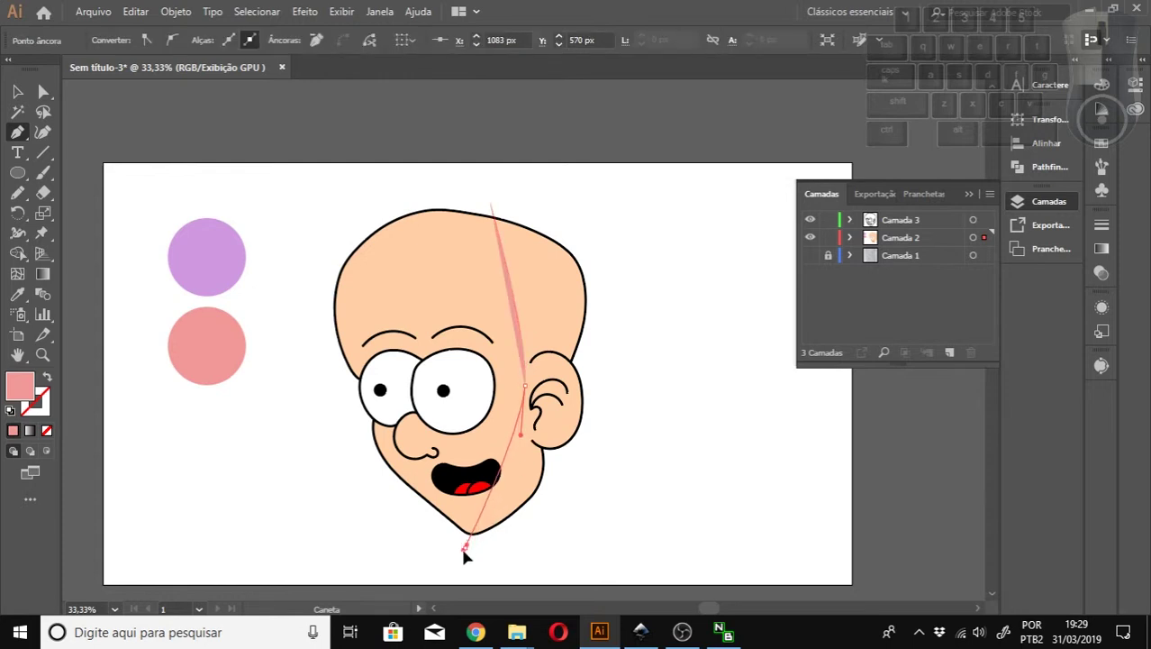
left_click_drag(574, 565, 650, 326)
left_click(662, 341)
left_click_drag(628, 203, 611, 187)
left_click(492, 204)
left_click(17, 92)
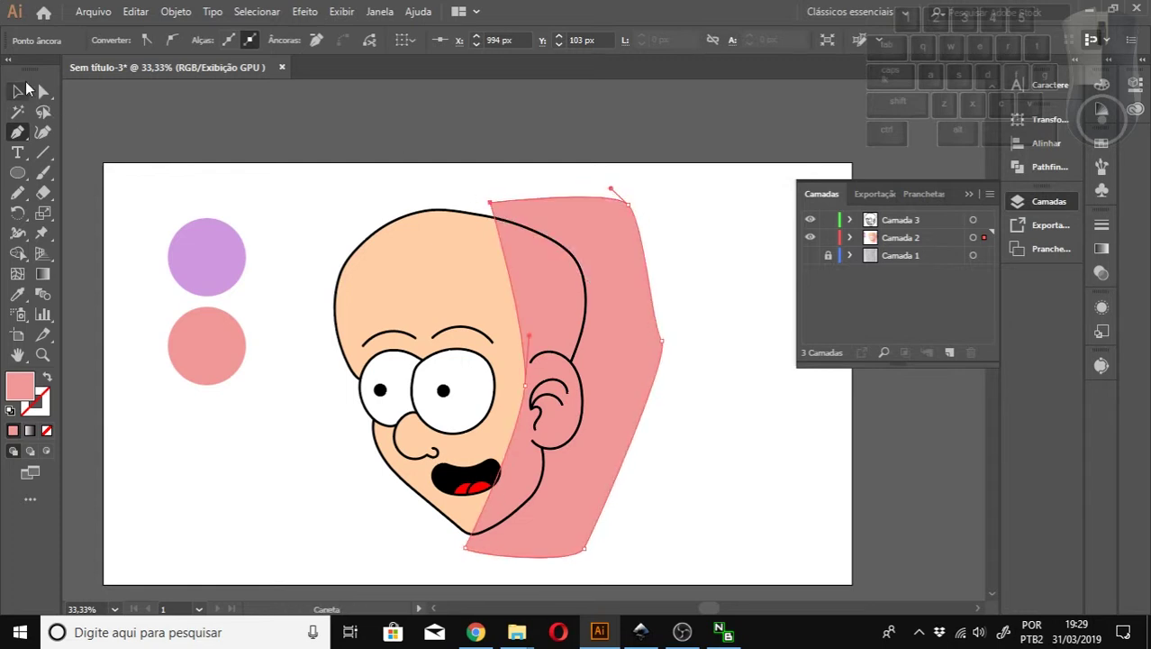
Apply the purple Multiply circle's appearance to the new shadow shape with the Eyedropper and deselect it.
left_click(17, 293)
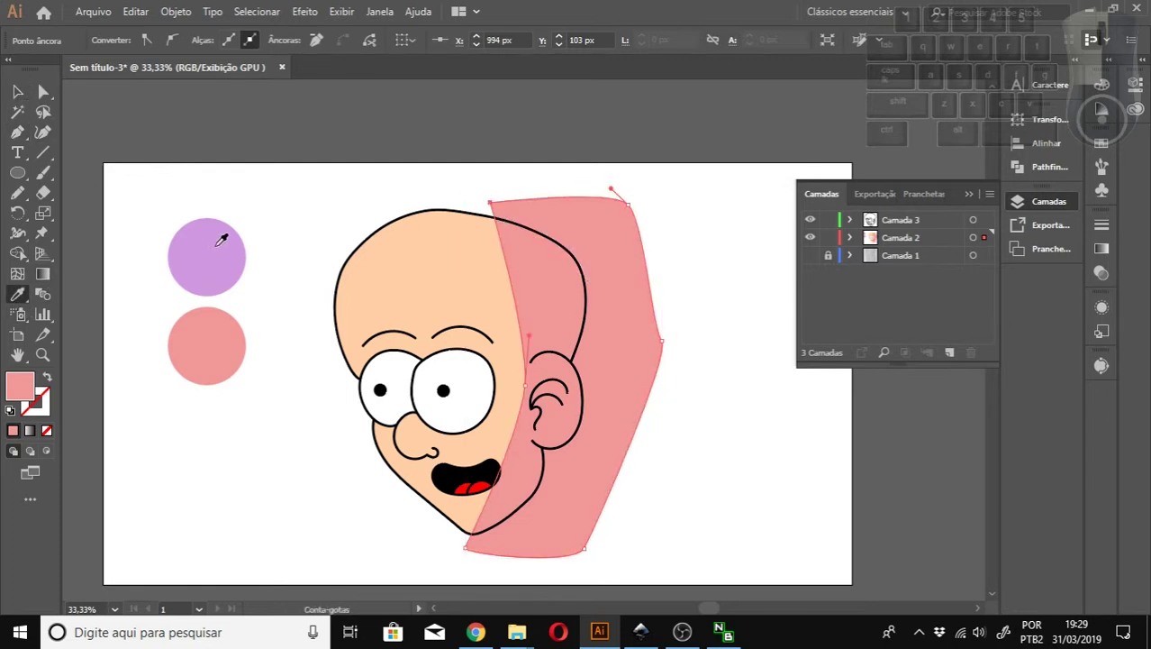
left_click(207, 246)
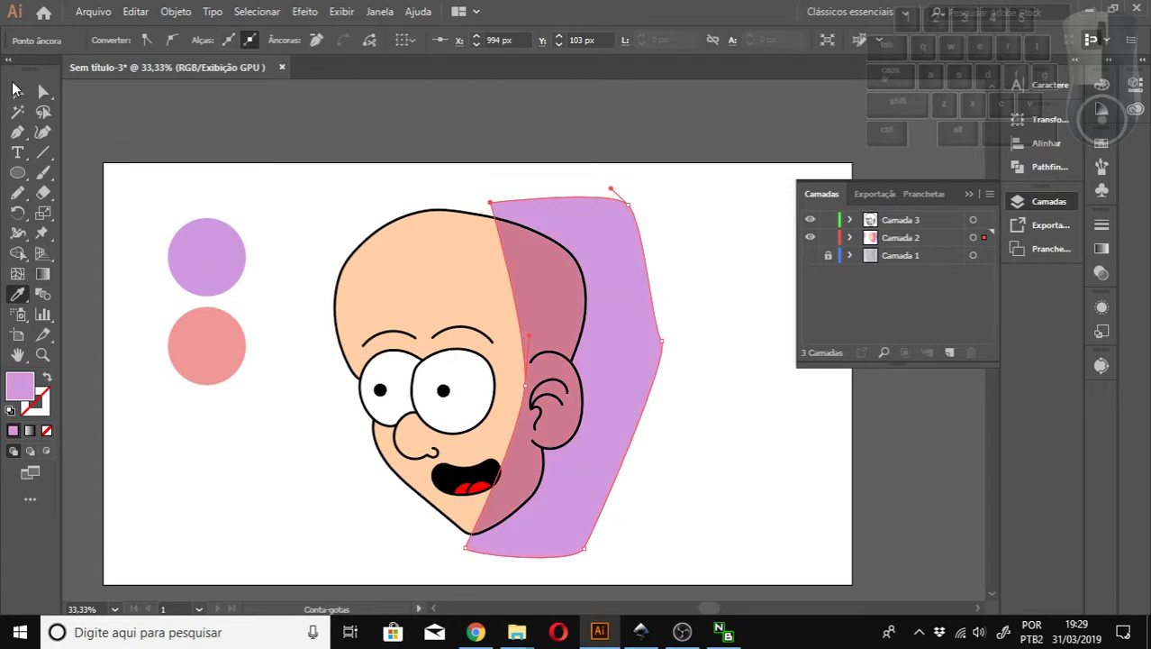
left_click(15, 90)
left_click(313, 142)
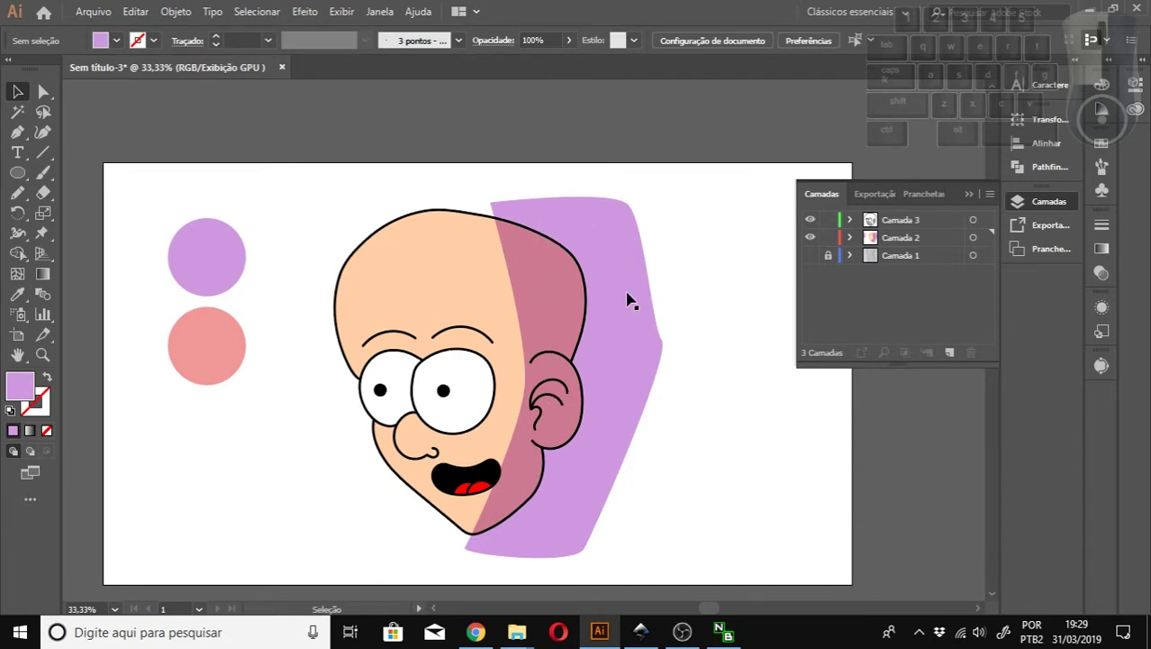
Select the whole head with the shadow shape and remove the shadow area outside the head outline with Shape Builder.
left_click_drag(293, 149, 692, 585)
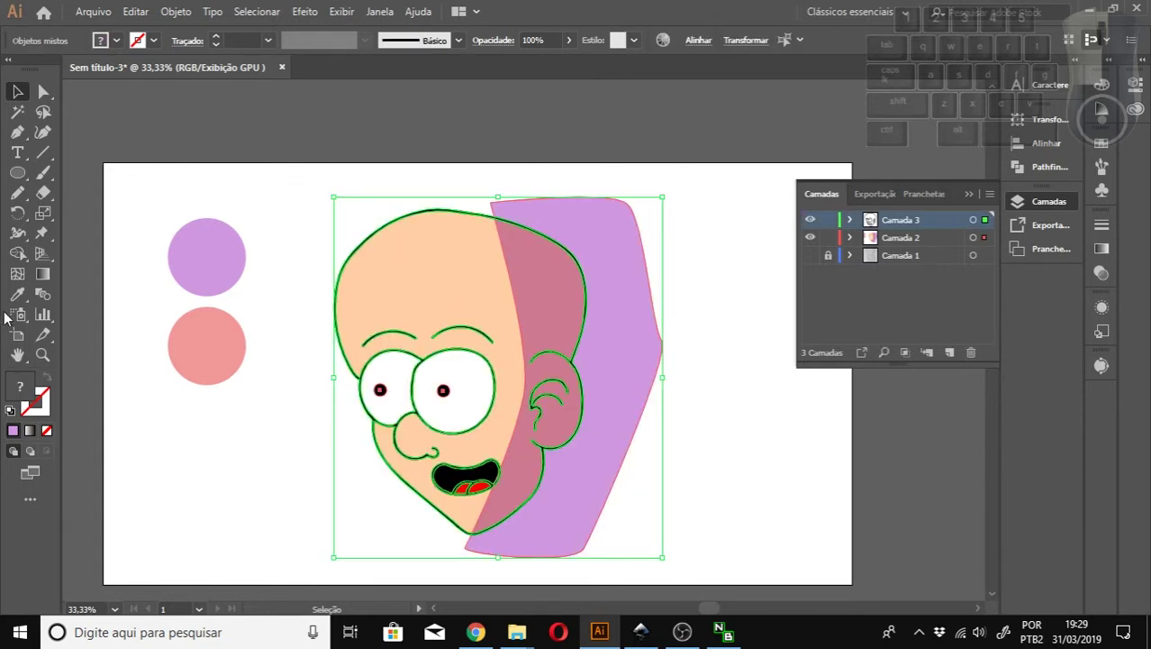
left_click(18, 256)
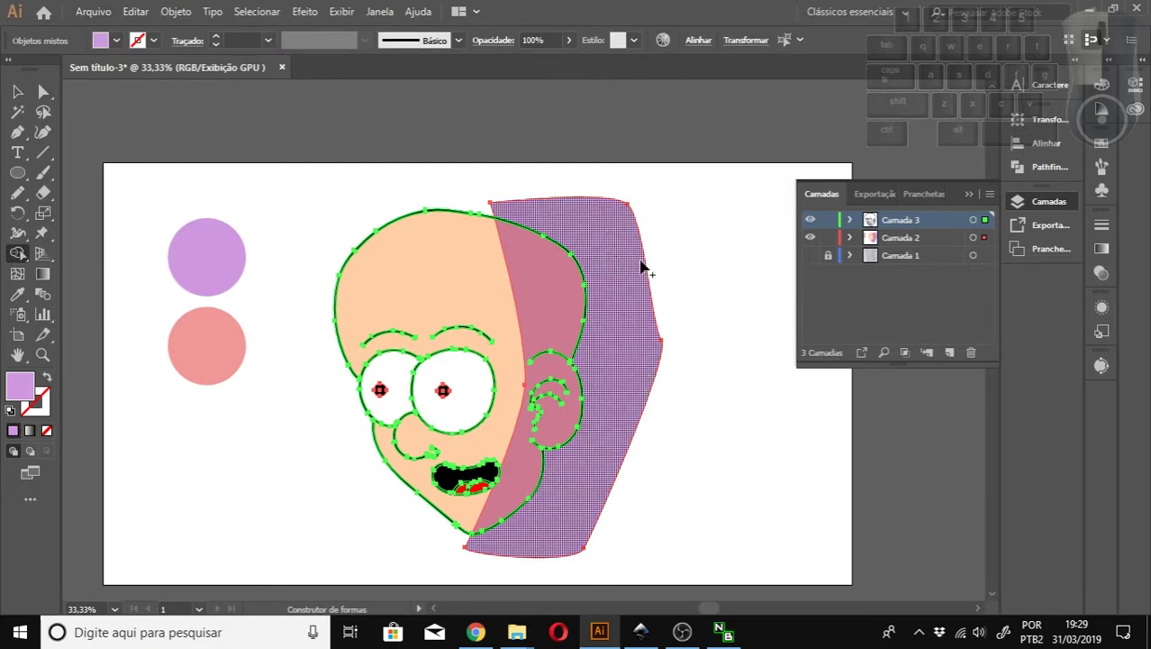
left_click(628, 310, "alt")
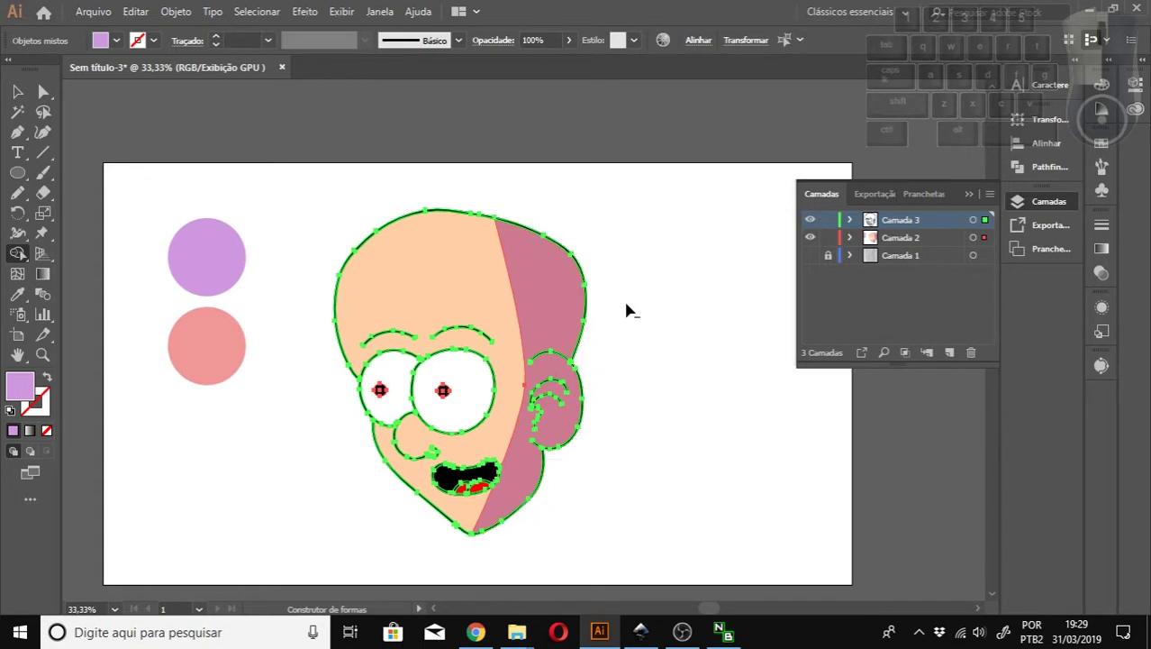
left_click(16, 91)
left_click(390, 173)
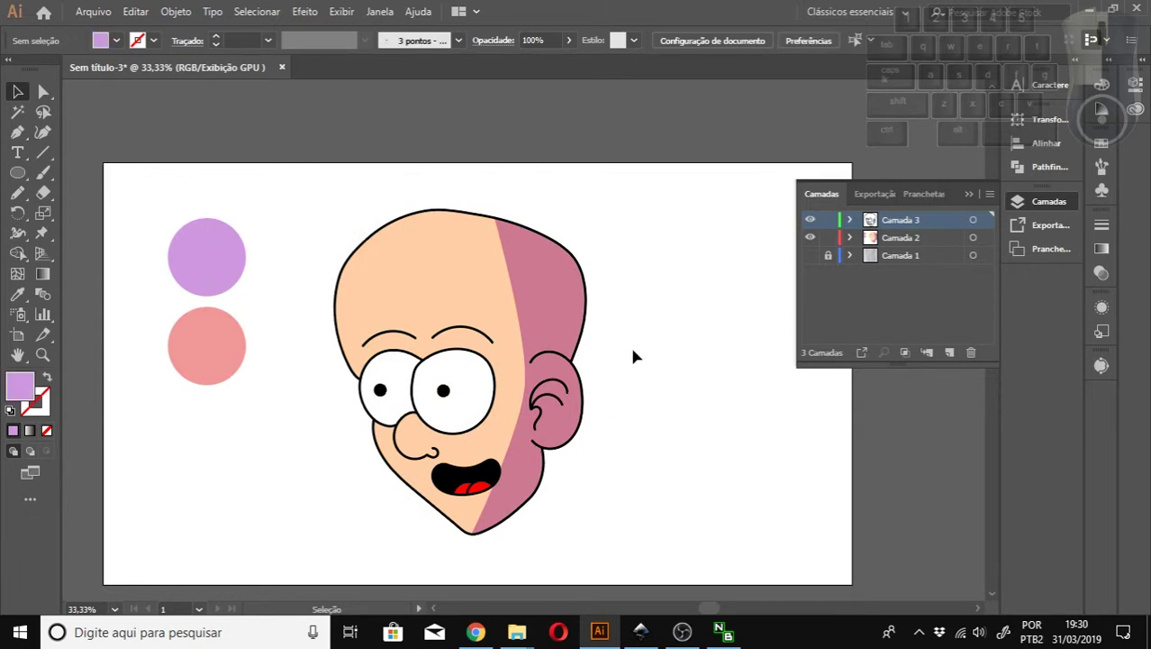
Draw a small closed Pencil shape under the lower lip and fill it with the purple sampled from the head shadow.
key("z")
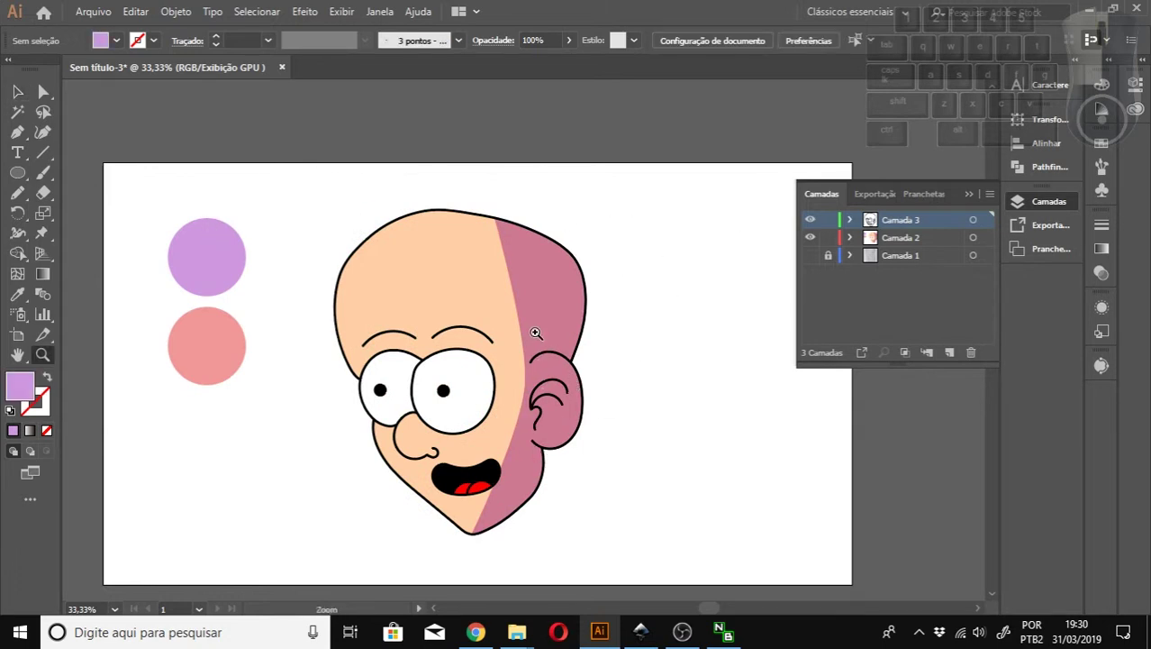
left_click(541, 351)
scroll(556, 465, "down", 2)
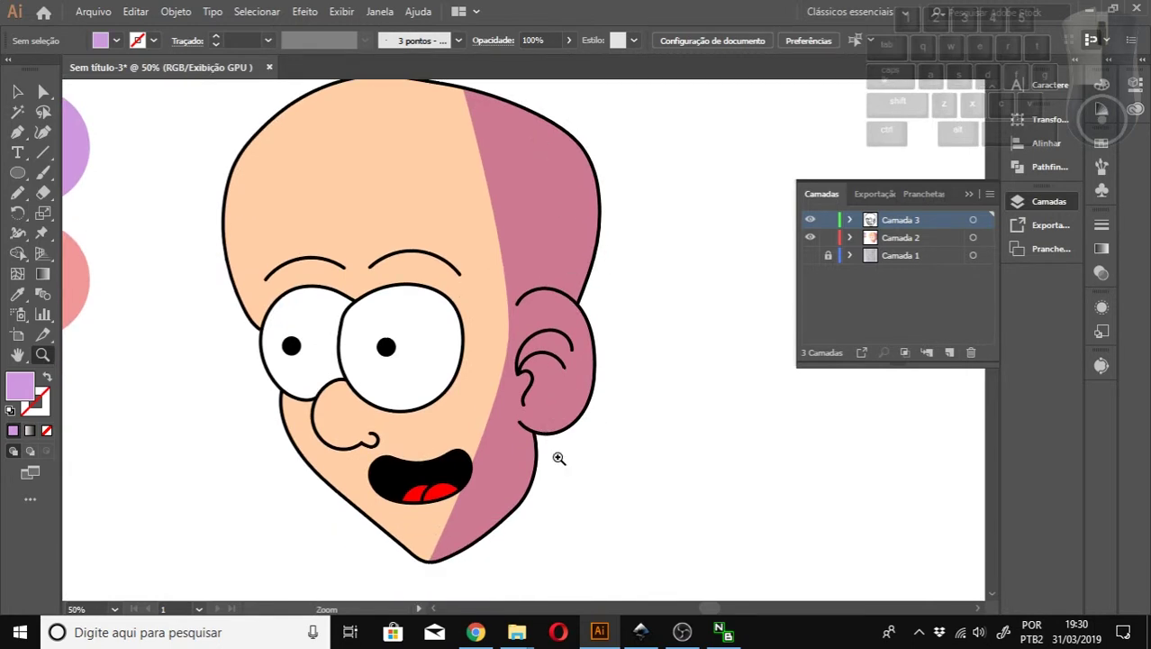
left_click(417, 433)
scroll(574, 359, "up", 3)
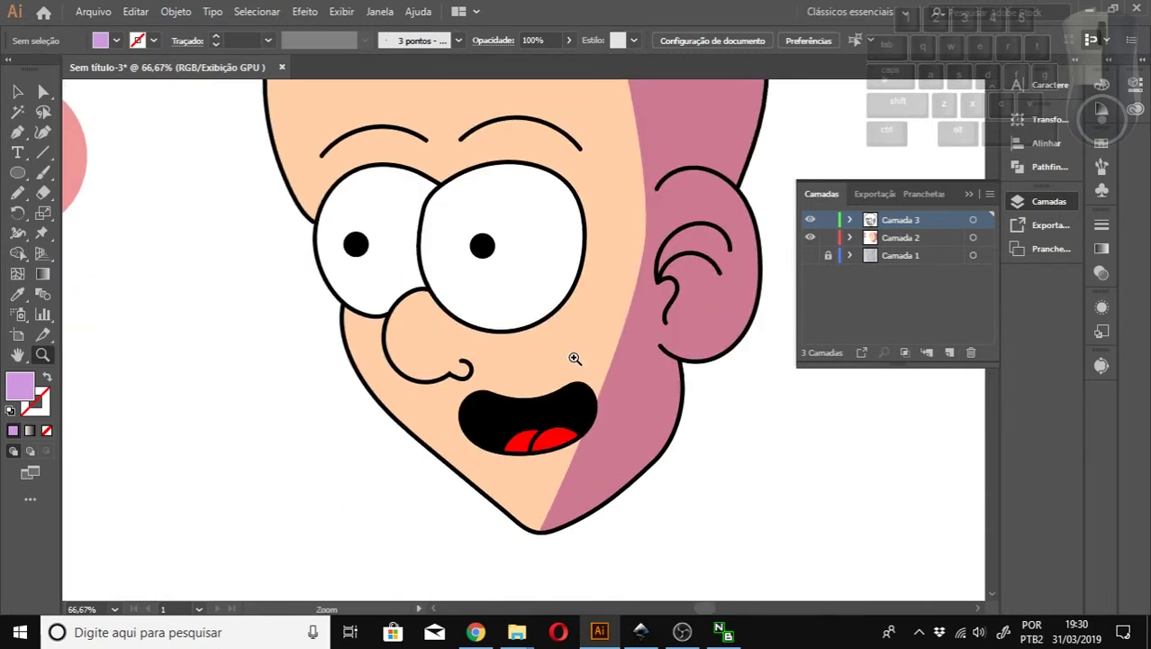
scroll(586, 361, "down", 2)
left_click(609, 433)
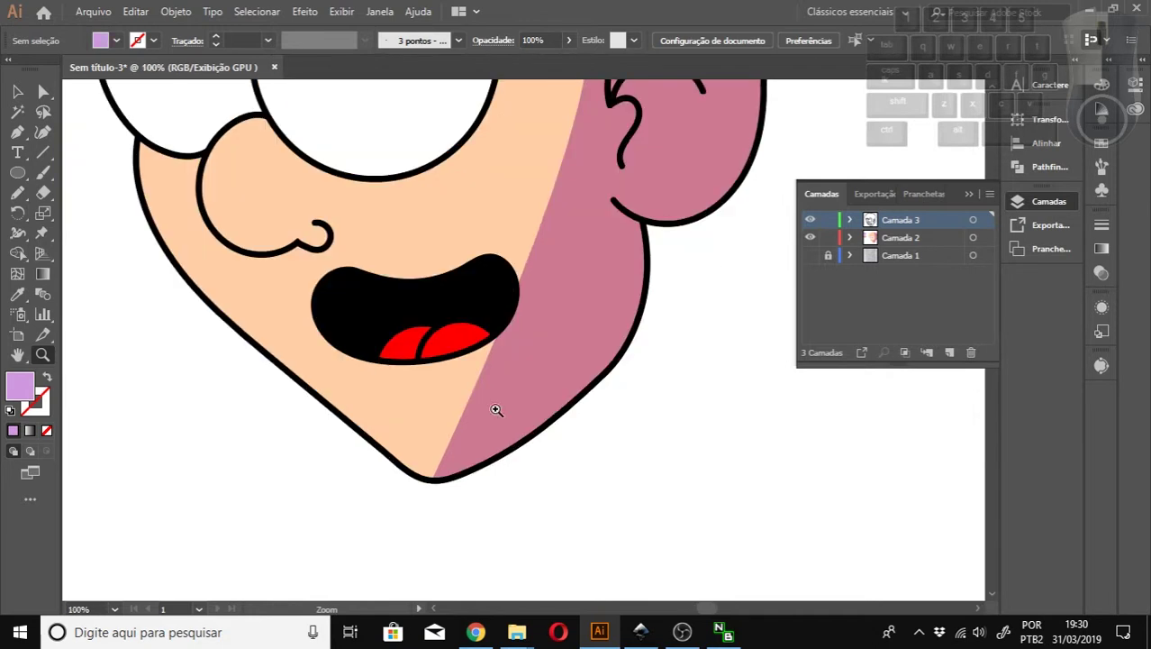
scroll(495, 403, "up", 1)
scroll(488, 399, "up", 1)
left_click(464, 455)
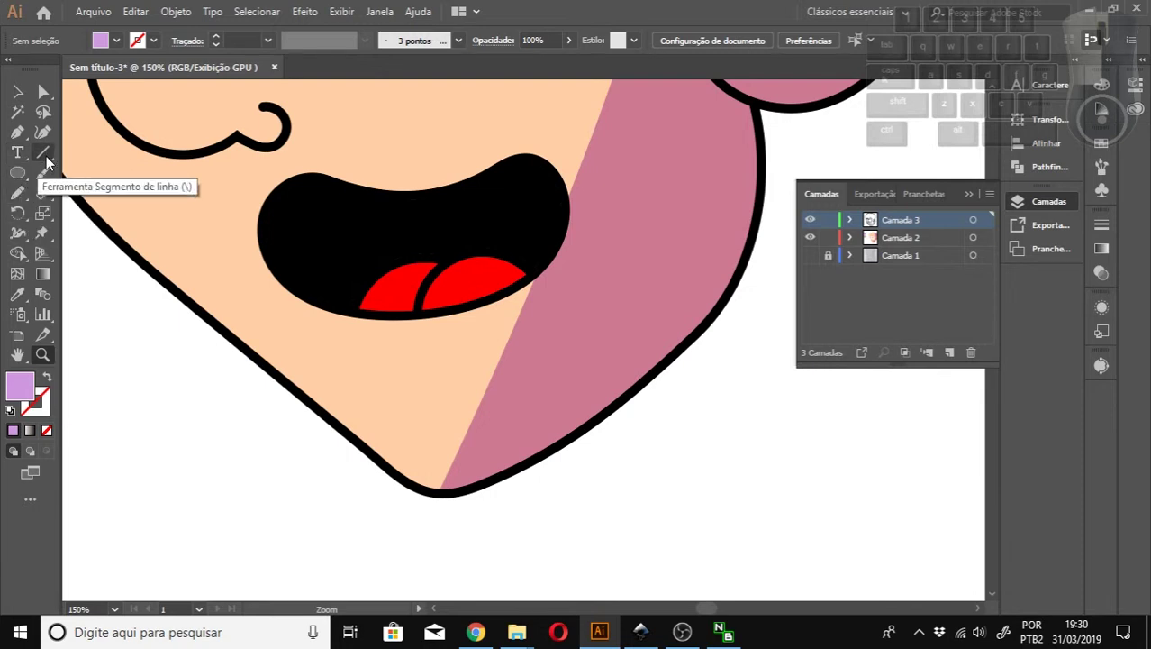
left_click(19, 194)
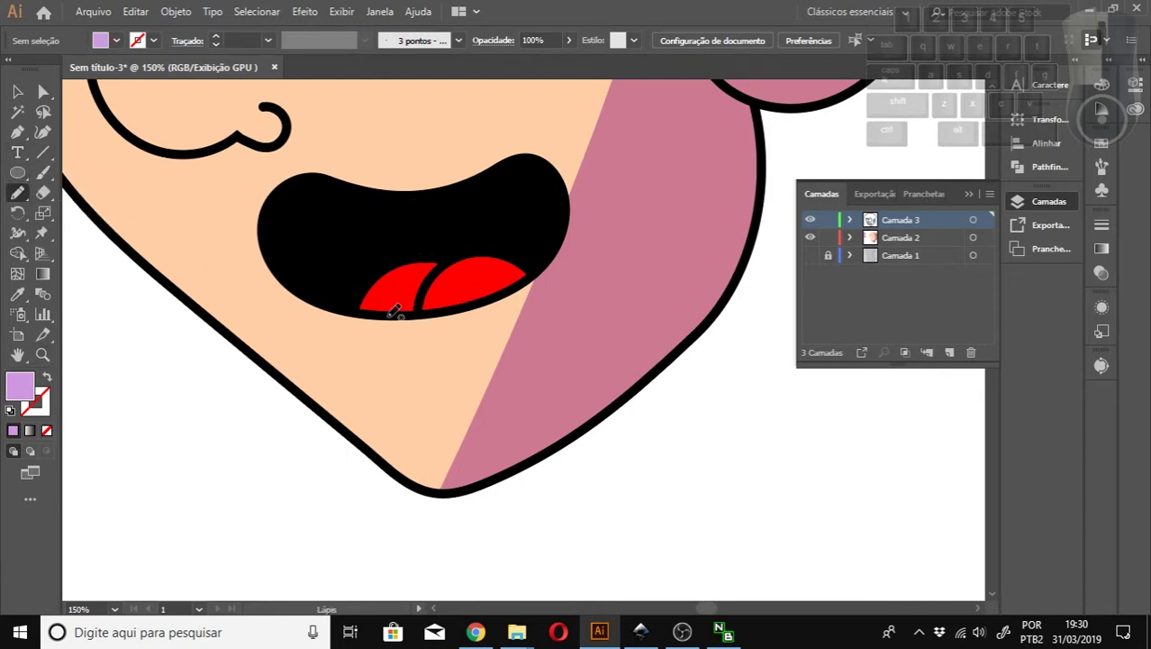
mouse_move(387, 313)
left_mouse_down()
mouse_move(471, 304)
mouse_move(470, 344)
mouse_move(429, 358)
mouse_move(395, 344)
mouse_move(390, 312)
left_mouse_up()
key("v")
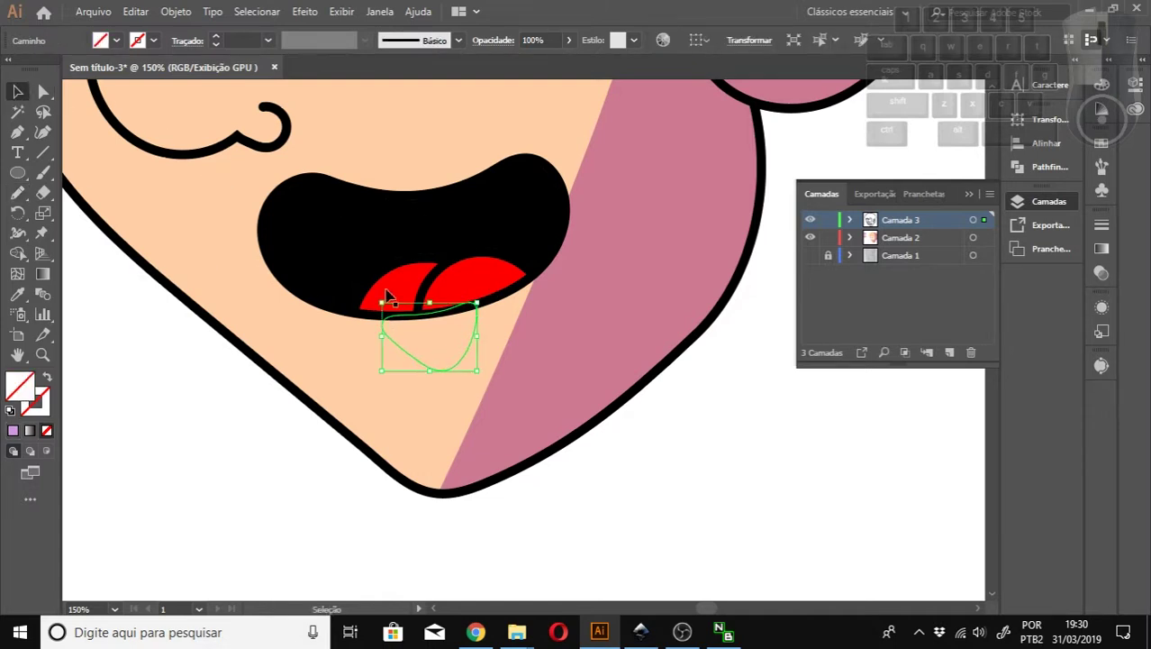
left_click(17, 292)
left_click(591, 299)
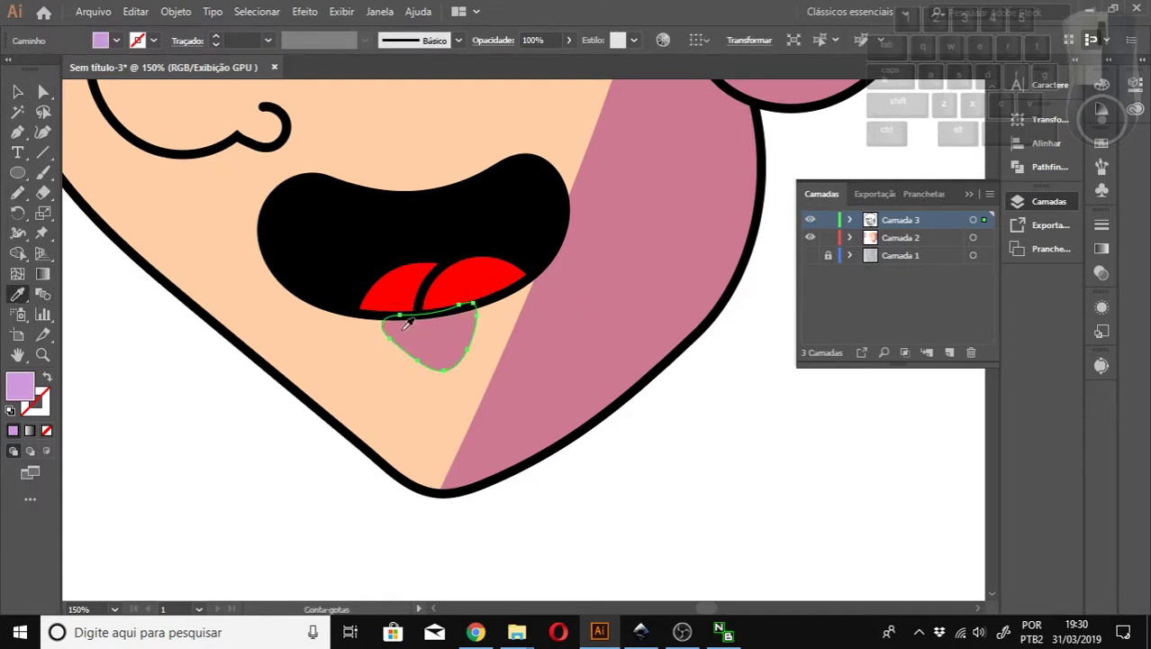
Draw a long closed Pencil shape along the underside of the nose and apply the head shadow's appearance to it.
scroll(368, 290, "up", 4)
scroll(368, 377, "up", 3)
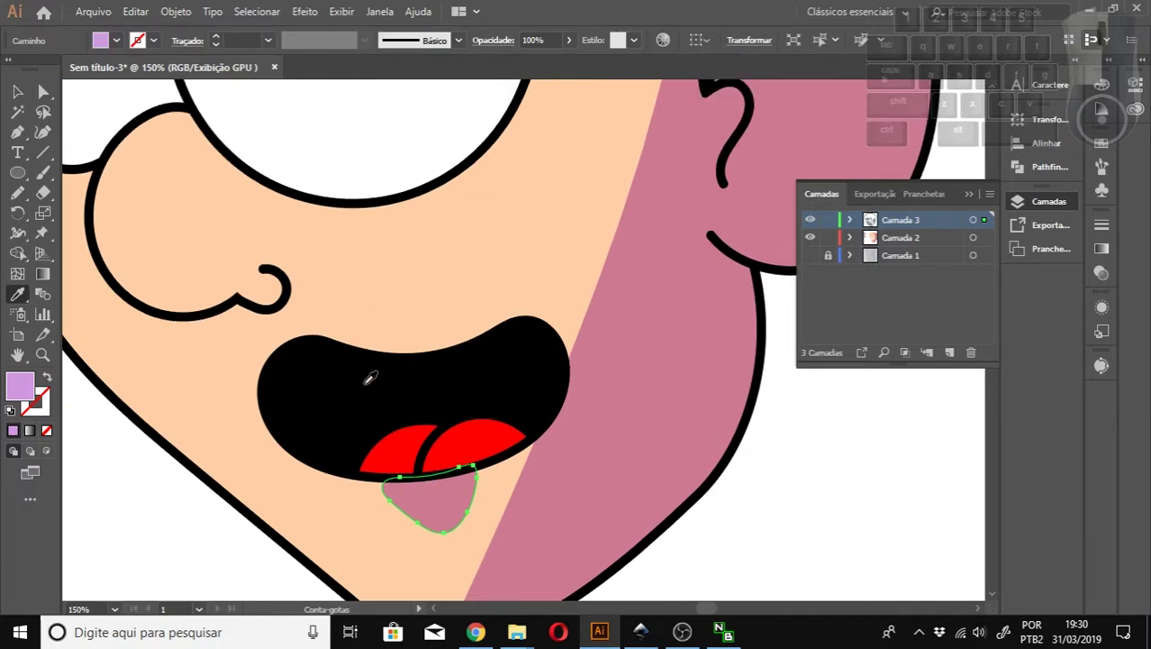
key("space")
left_click_drag(294, 420, 577, 347)
key("n")
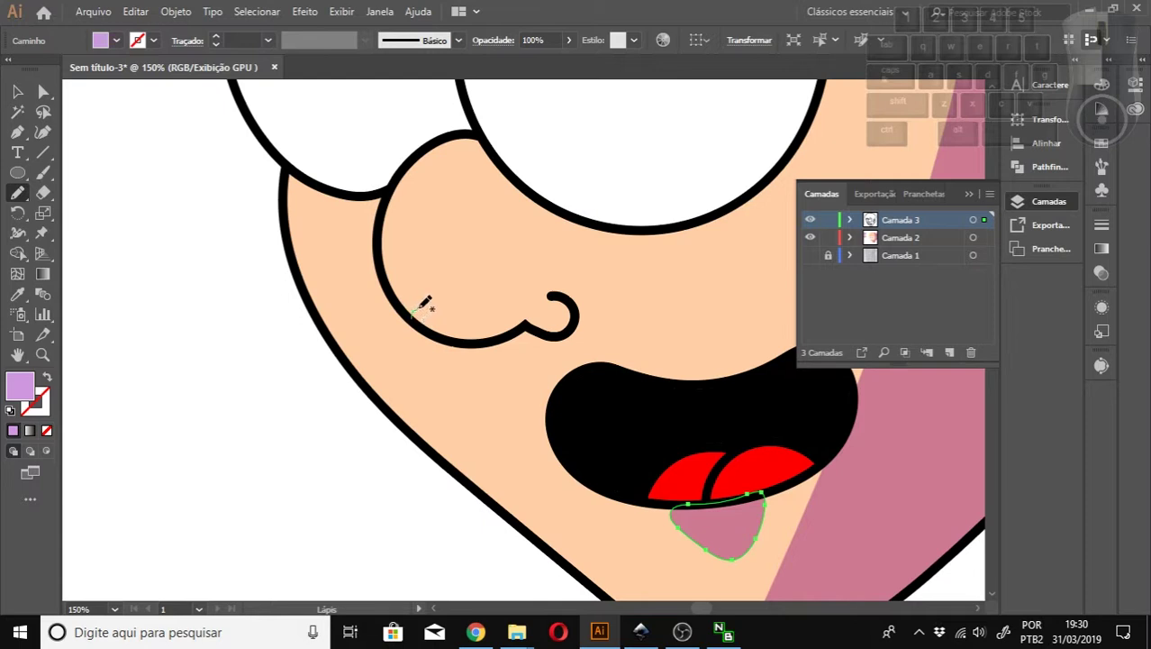
mouse_move(429, 307)
left_mouse_down()
mouse_move(552, 307)
mouse_move(575, 332)
mouse_move(548, 348)
mouse_move(432, 348)
mouse_move(412, 311)
left_mouse_up()
left_click(17, 92)
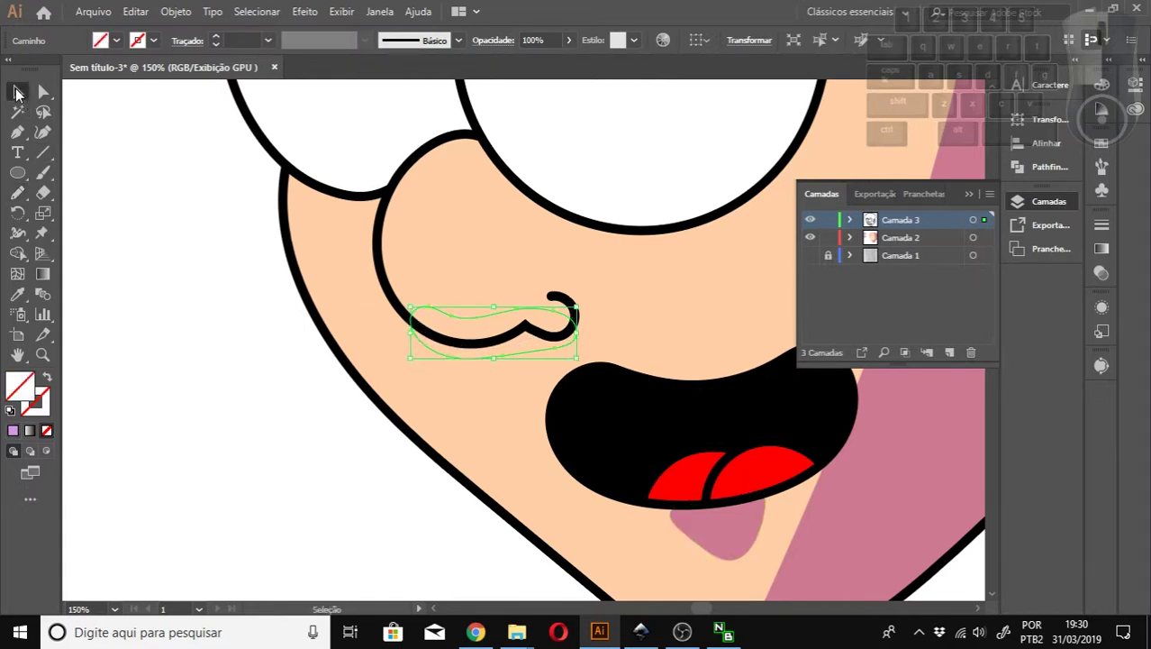
left_click(17, 293)
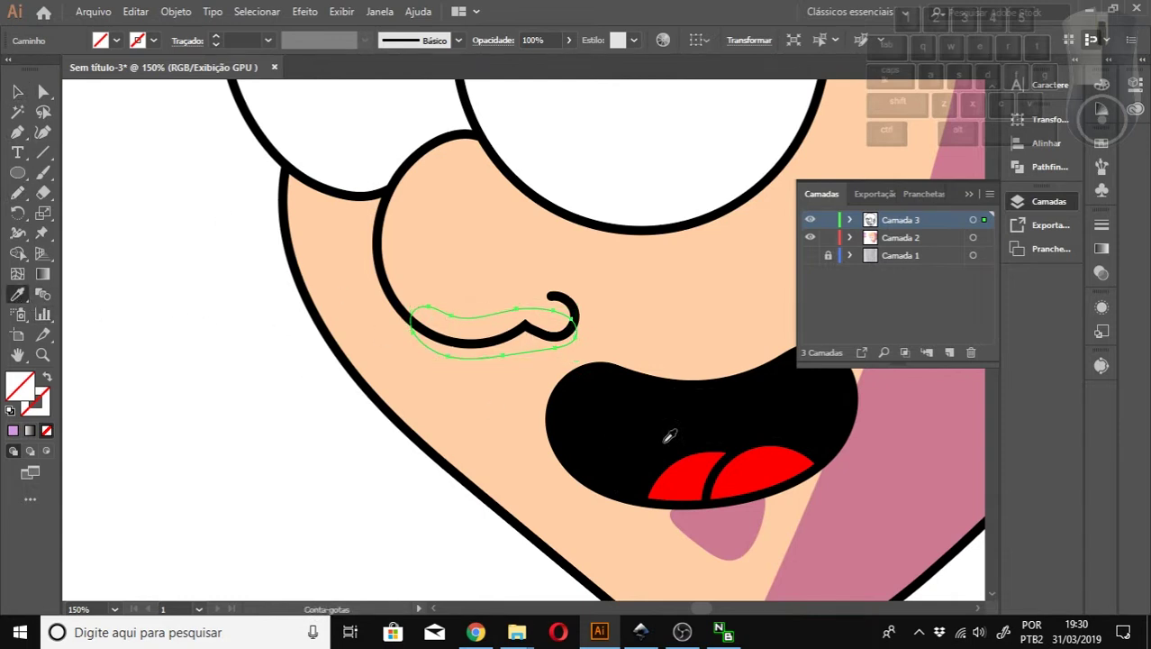
left_click(839, 482)
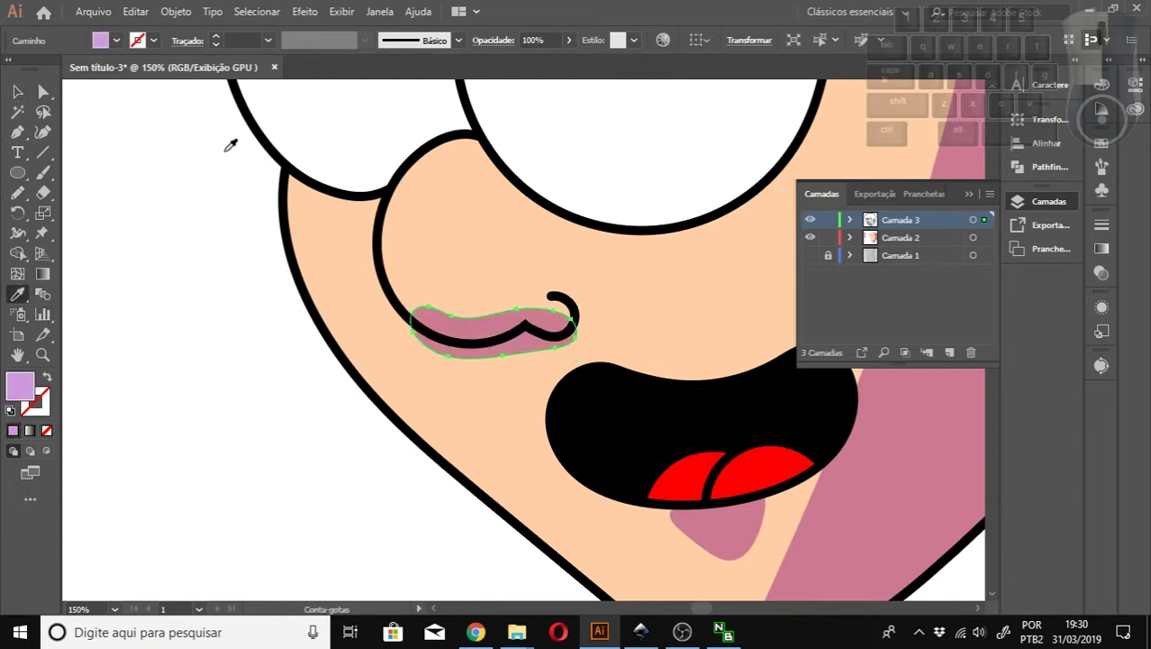
left_click(17, 92)
left_click(167, 290)
Reshape the nostril end of the nose shadow with Direct Selection, pulling its lower anchor point outward past the outline.
left_click(526, 345)
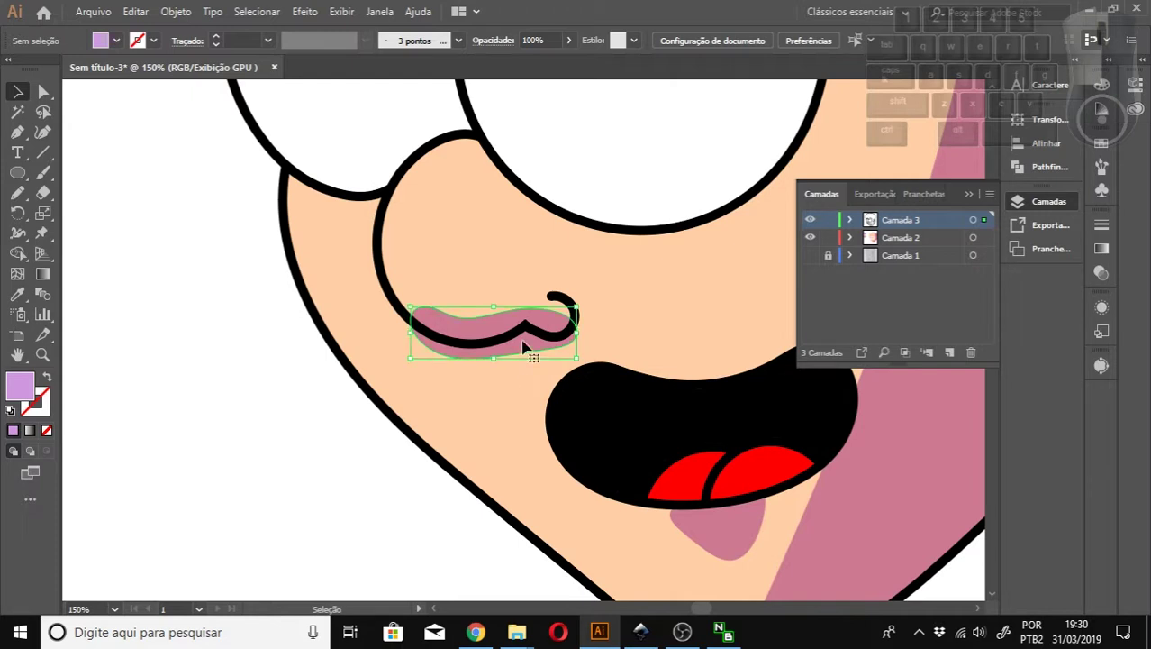
left_click(44, 91)
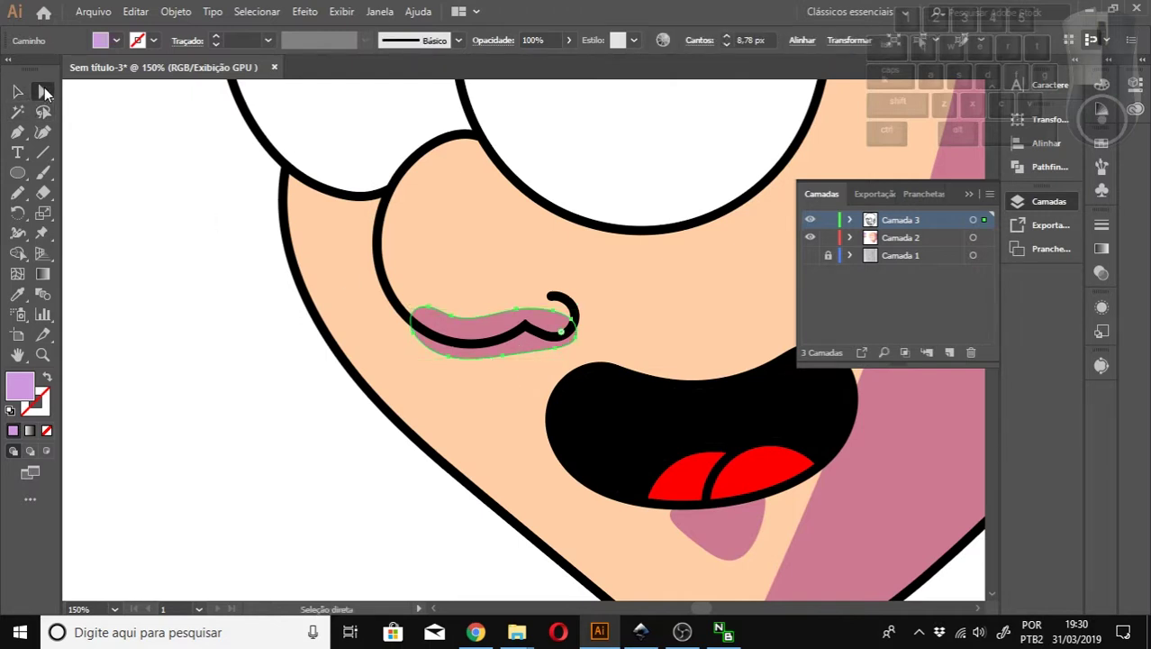
left_click(555, 356)
left_click_drag(537, 356, 587, 337)
left_click(590, 338)
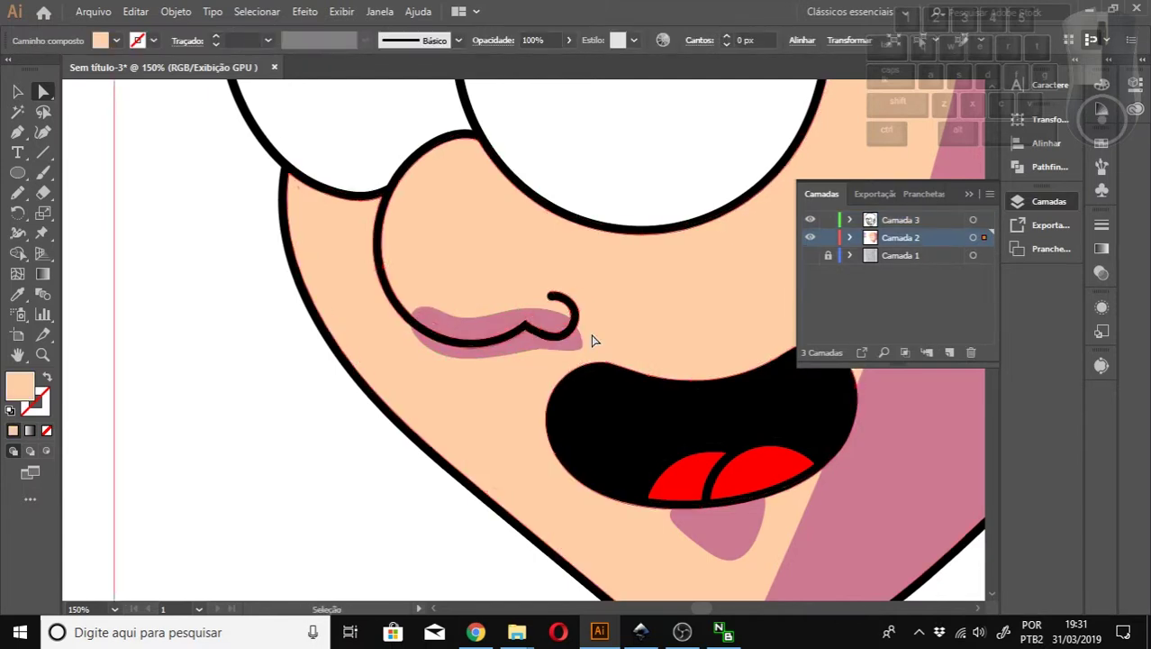
Round off the nostril end of the nose shadow by adjusting its lower outer anchor point and direction handles with Direct Selection.
left_click(580, 349)
left_click(583, 349)
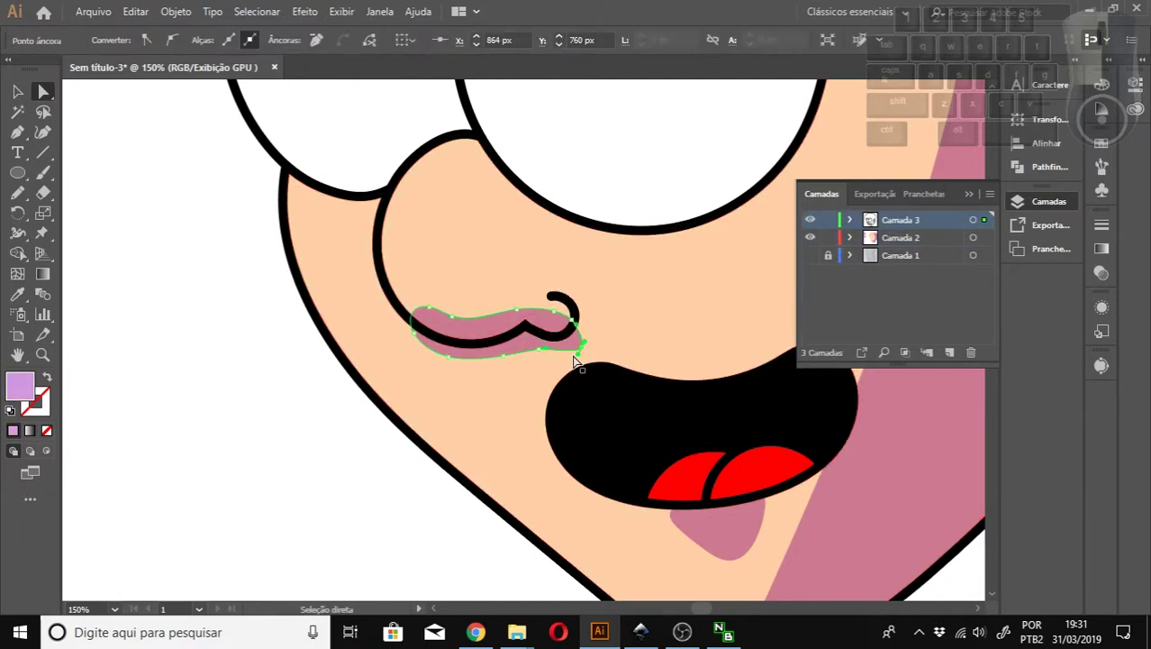
left_click_drag(578, 358, 559, 372)
left_click(266, 520)
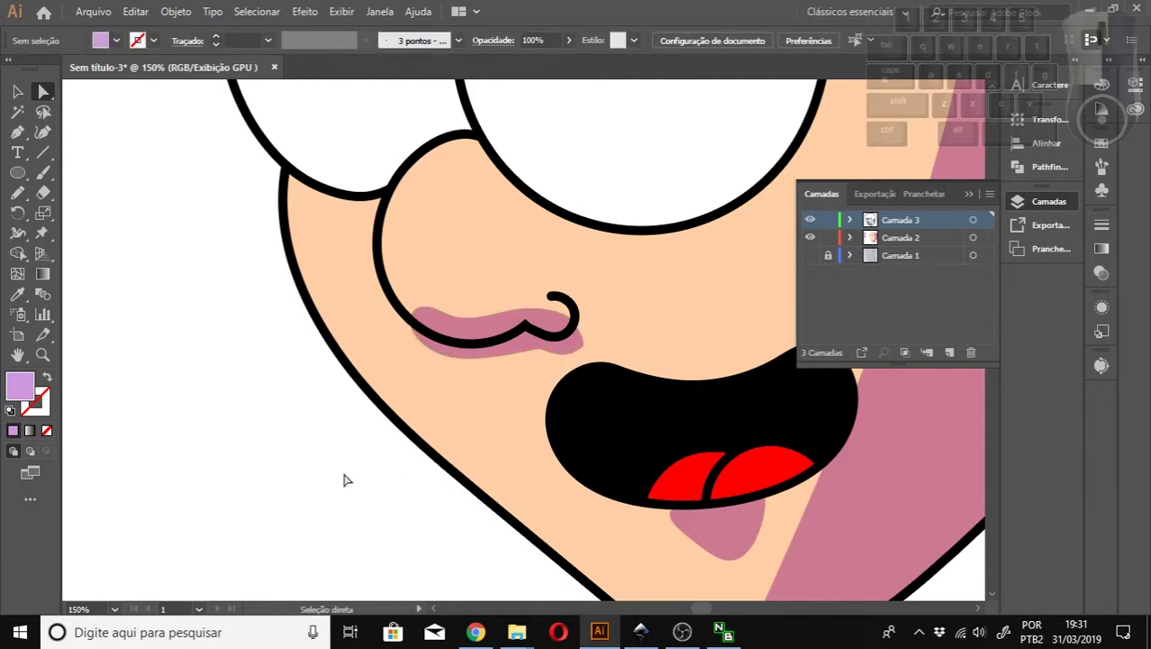
left_click(581, 347)
left_click(586, 348)
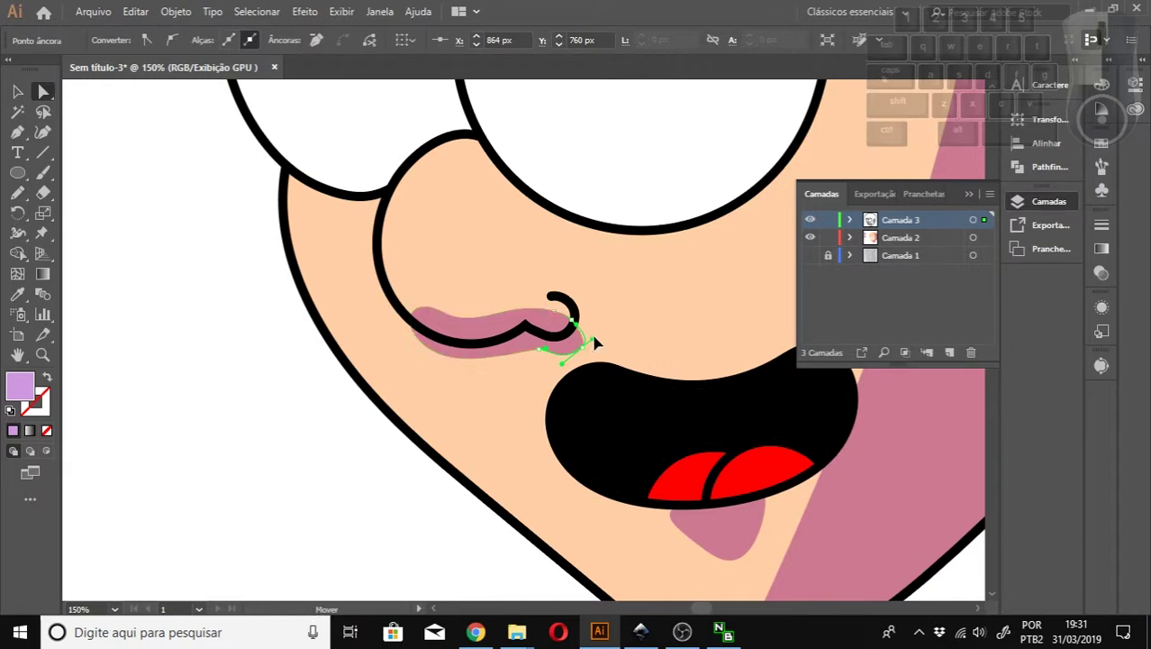
left_click(277, 478)
Draw a closed Pen crescent around the ear-side edge of the larger eye, overlapping both the white and the surrounding skin.
key("z")
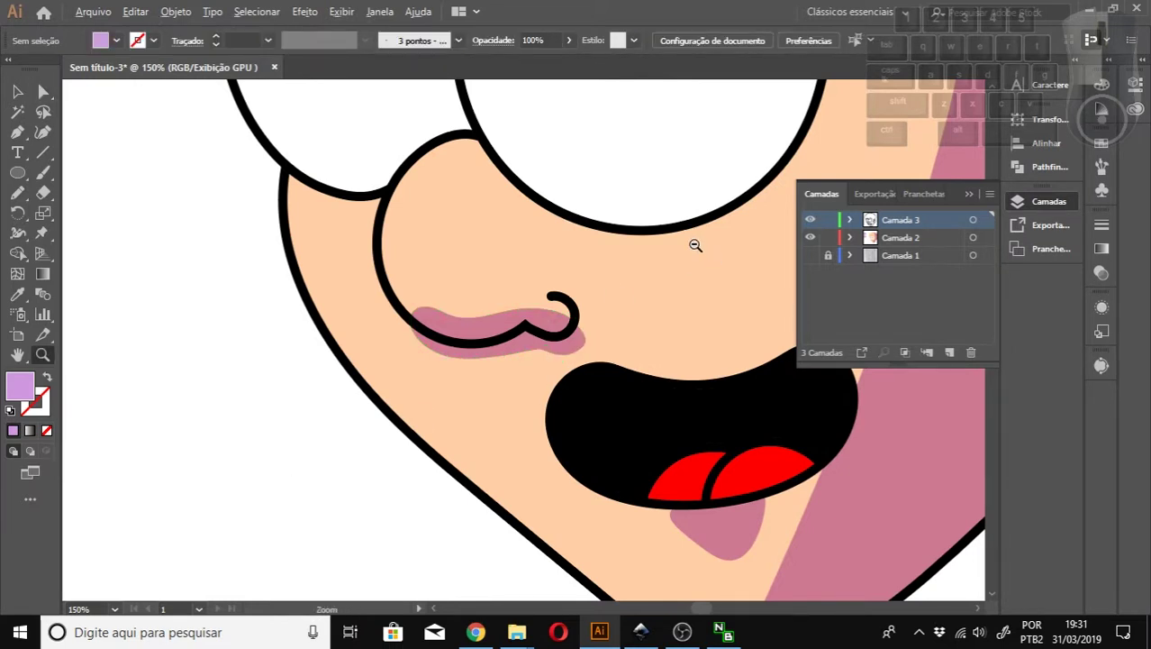
left_click(609, 324, "alt")
left_click(609, 324, "alt")
scroll(458, 293, "up", 2)
scroll(458, 293, "up", 1)
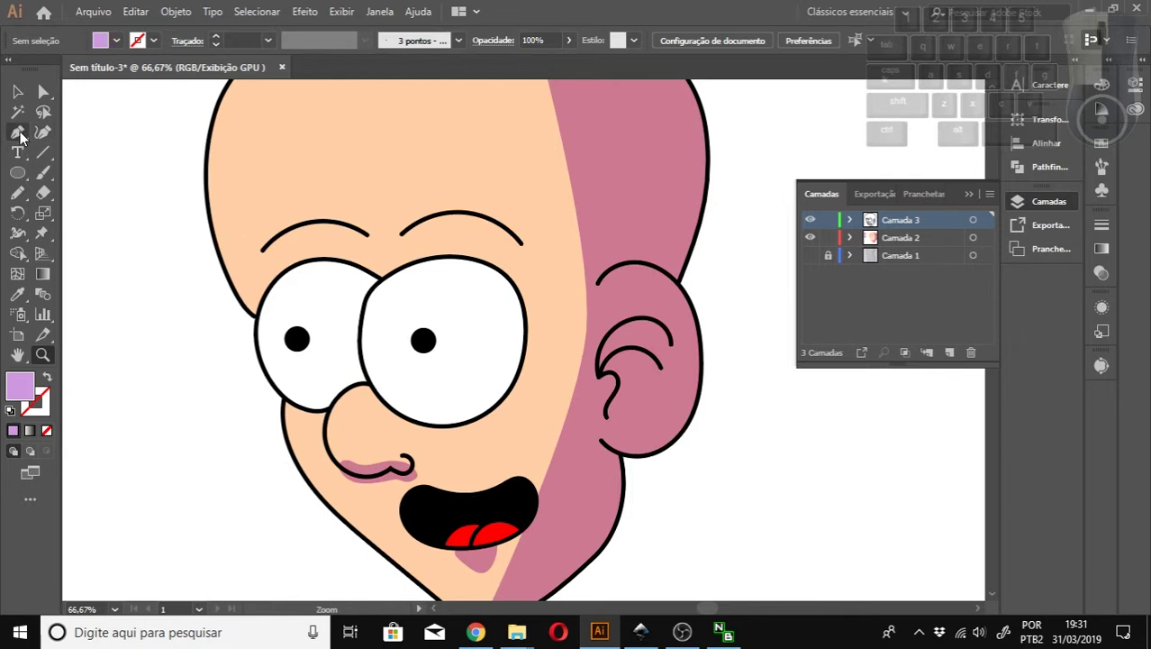
left_click(18, 133)
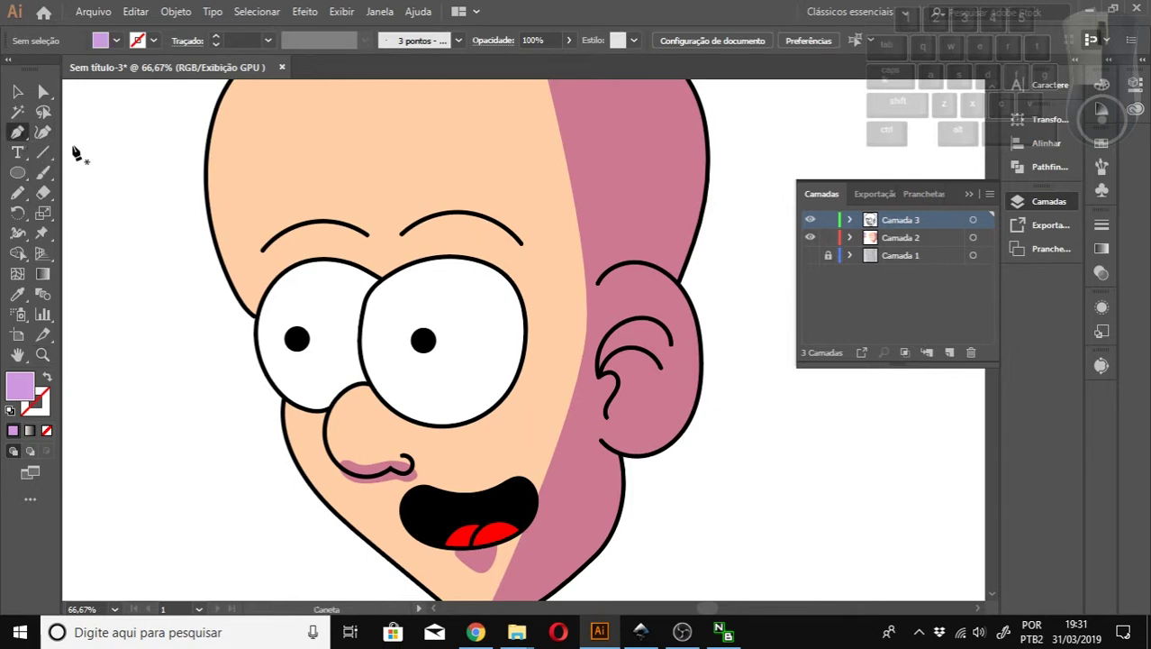
left_click(456, 267)
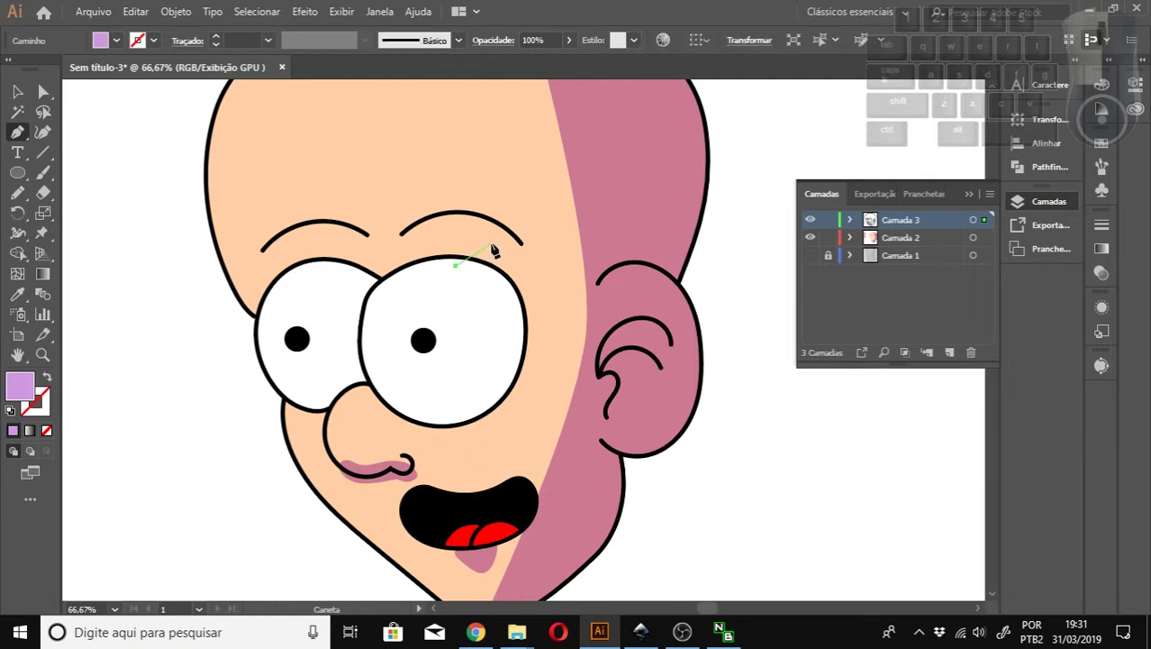
left_click_drag(510, 252, 510, 253)
left_click_drag(551, 309, 550, 329)
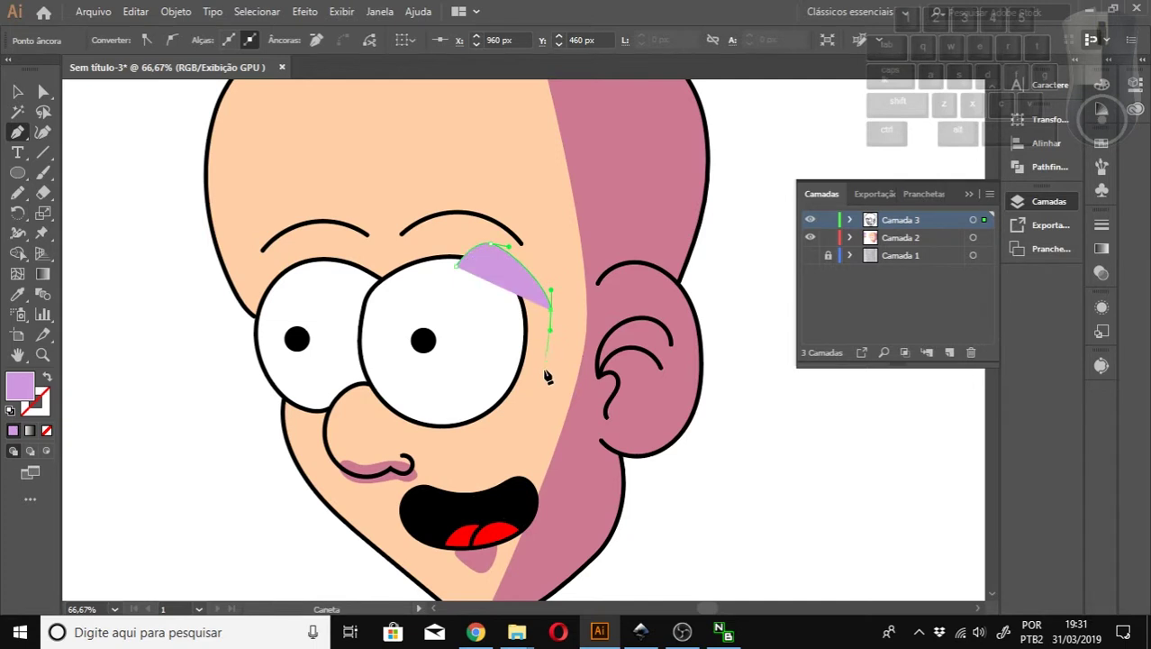
left_click_drag(510, 415, 501, 372)
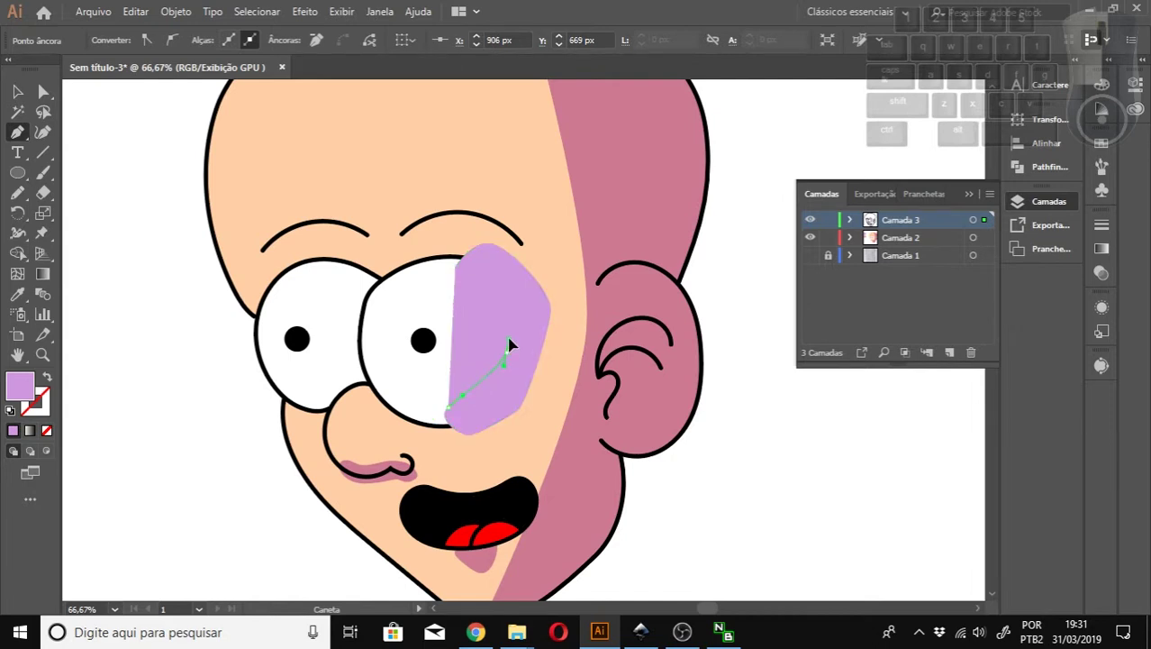
left_click(507, 340)
left_click(487, 287)
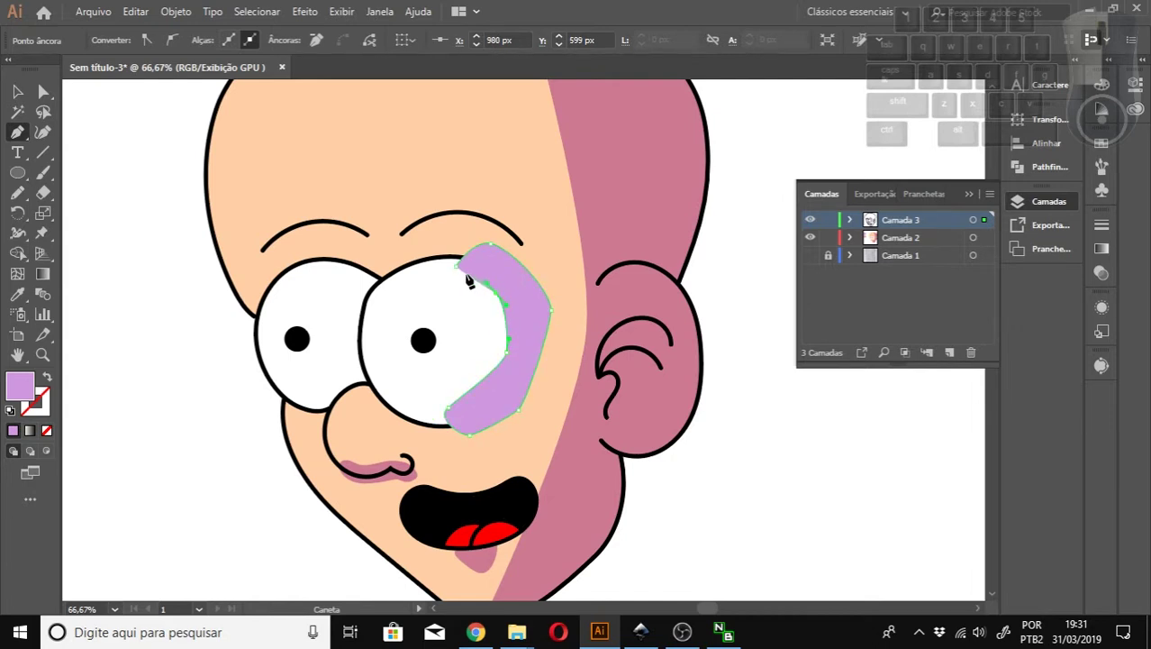
left_click(458, 266)
Apply the head shadow's appearance to the new eye crescent with the Eyedropper.
left_click(17, 91)
left_click(17, 293)
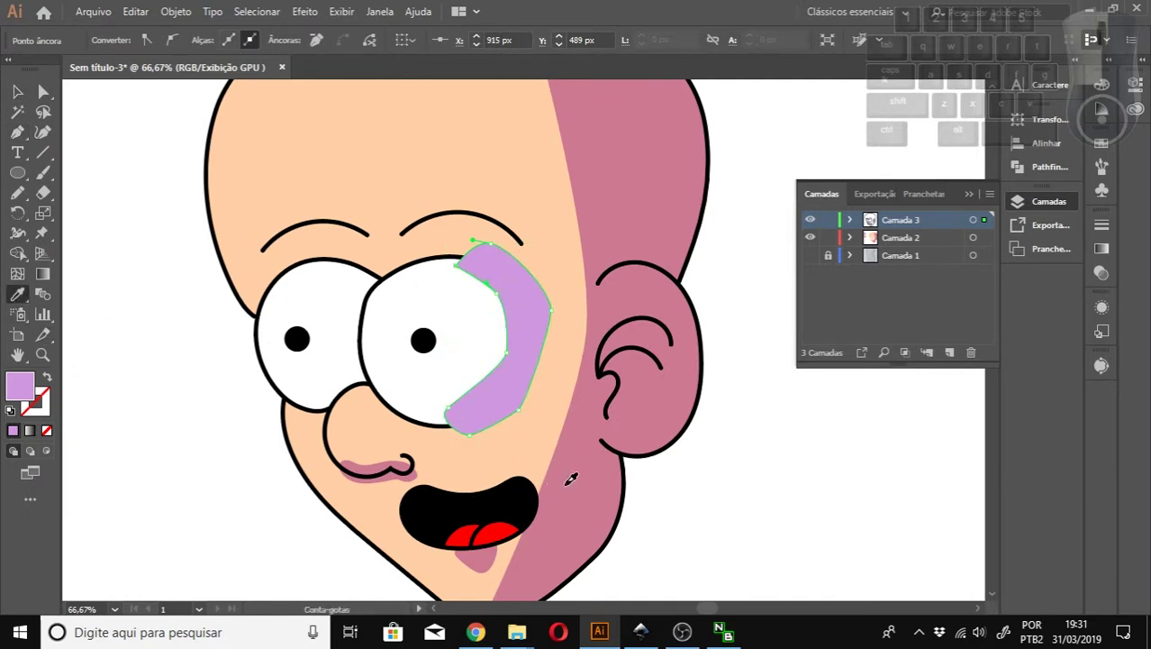
left_click(572, 478)
scroll(597, 427, "up", 1)
Reshape the upper end of the eye shadow with Direct Selection, placing its tip on the eye outline and moving the adjacent outer anchor closer.
left_click(43, 91)
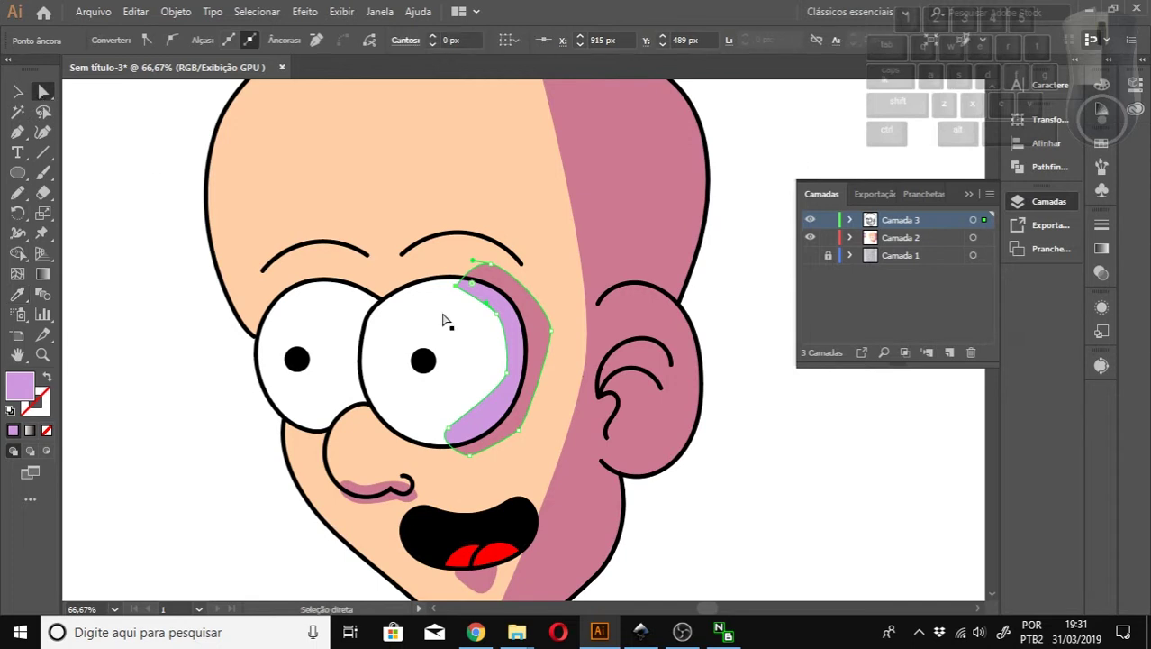
left_click_drag(492, 271, 527, 290)
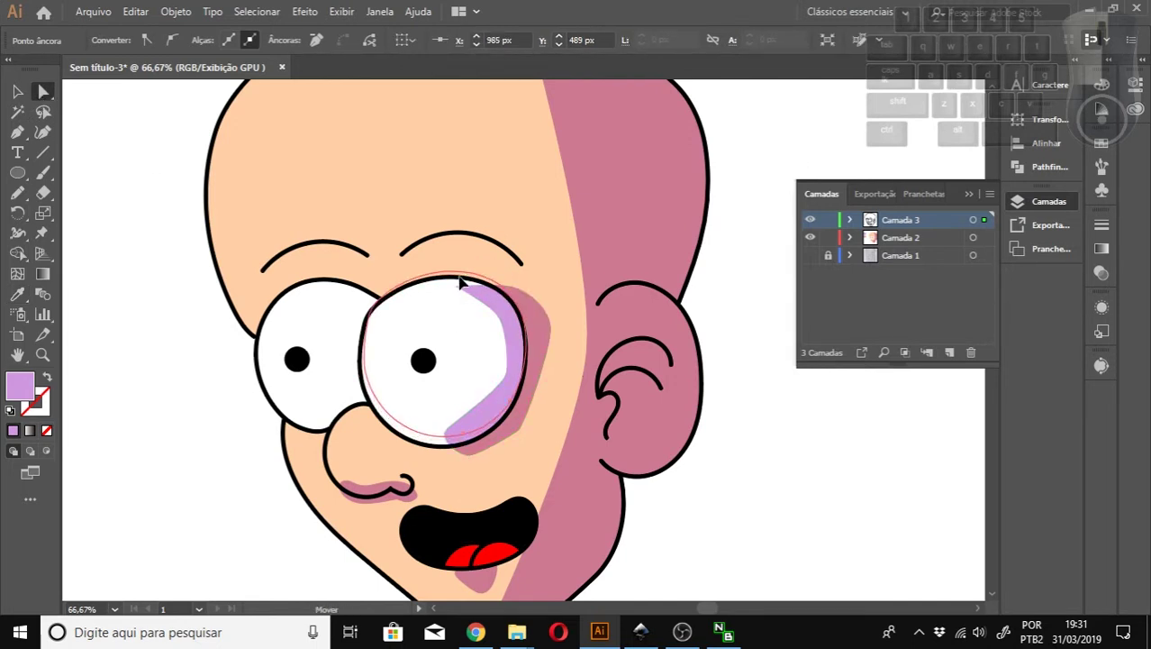
left_click(465, 284)
left_click(484, 295)
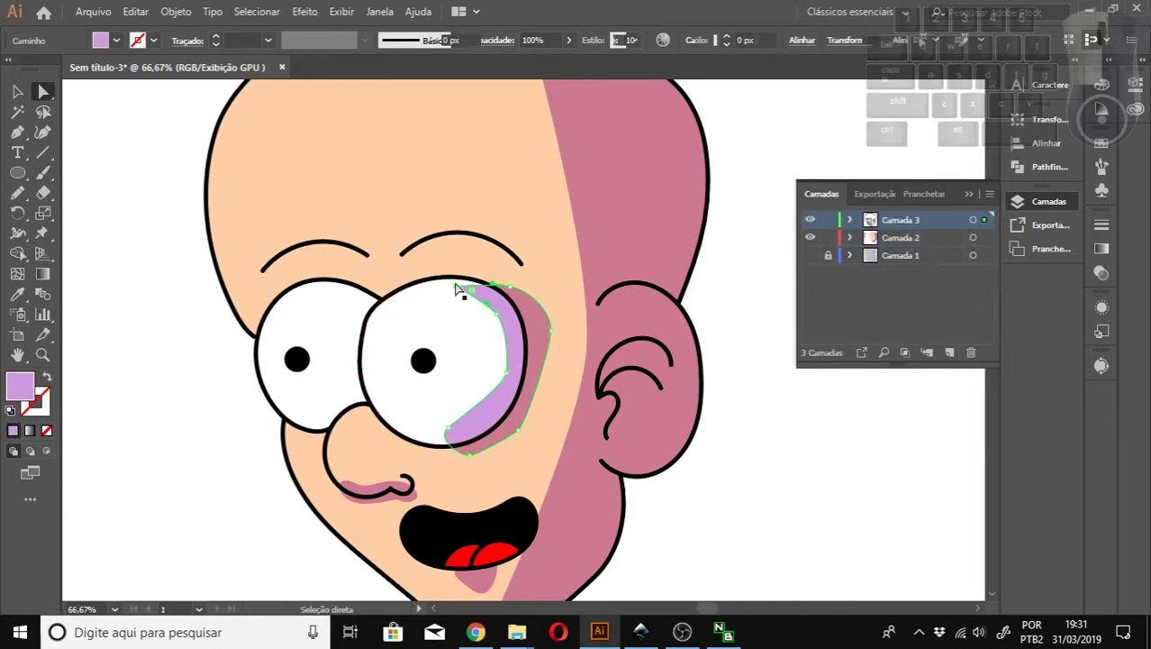
left_click(455, 286)
left_click(531, 328)
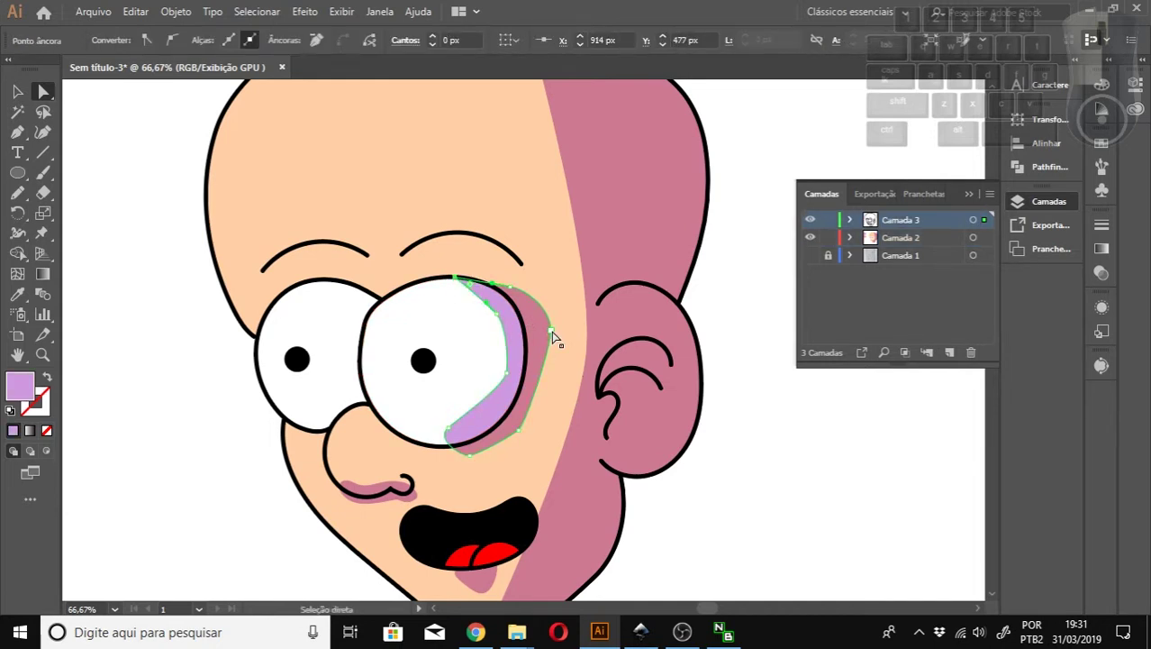
Adjust the anchor points along the outer and inner edges of the eye shadow so its curves follow the eye more closely.
left_click_drag(553, 337, 556, 336)
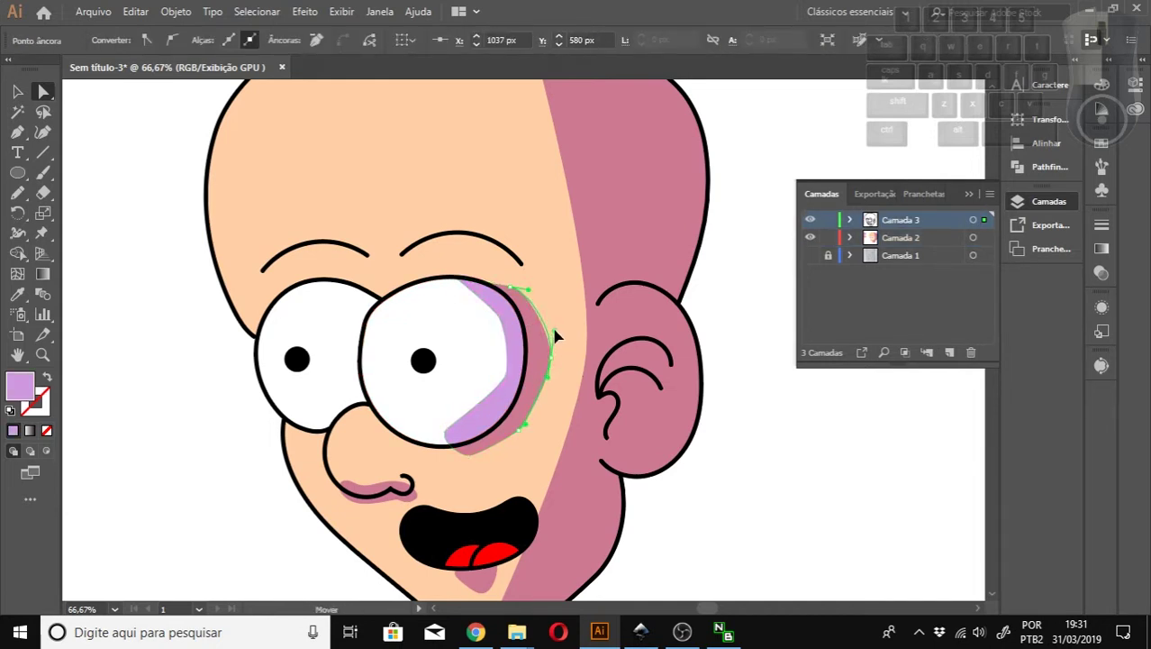
left_click_drag(553, 364, 538, 403)
mouse_move(518, 441)
left_mouse_down()
mouse_move(515, 427)
mouse_move(516, 437)
left_mouse_up()
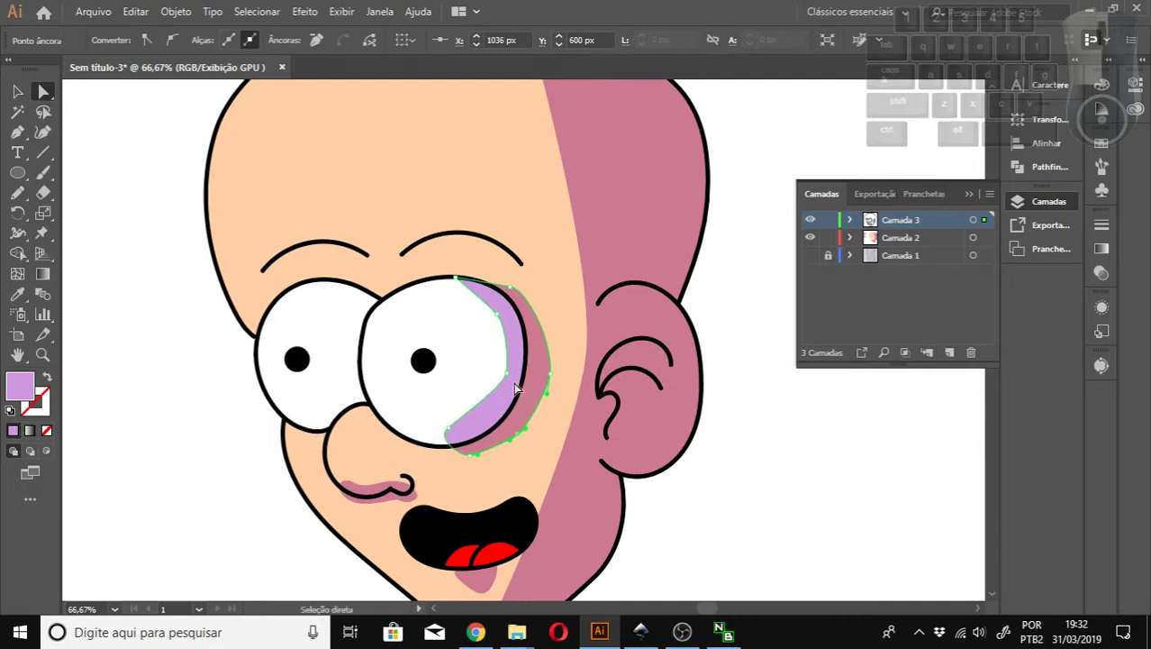
left_click_drag(507, 378, 505, 397)
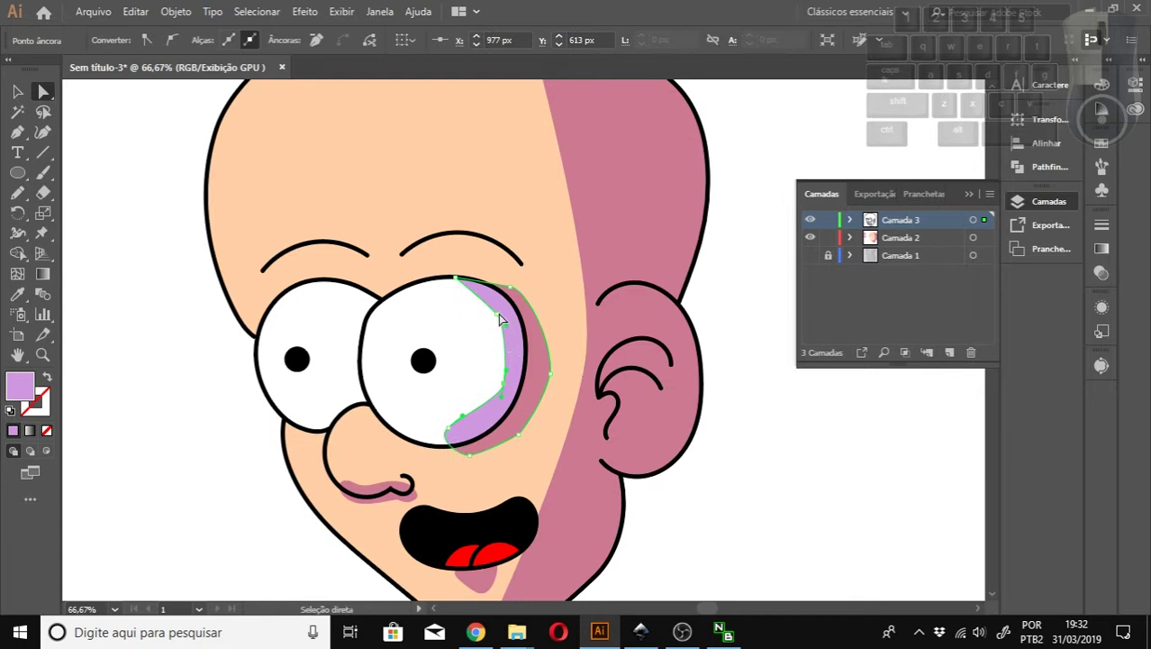
left_click_drag(497, 312, 532, 297)
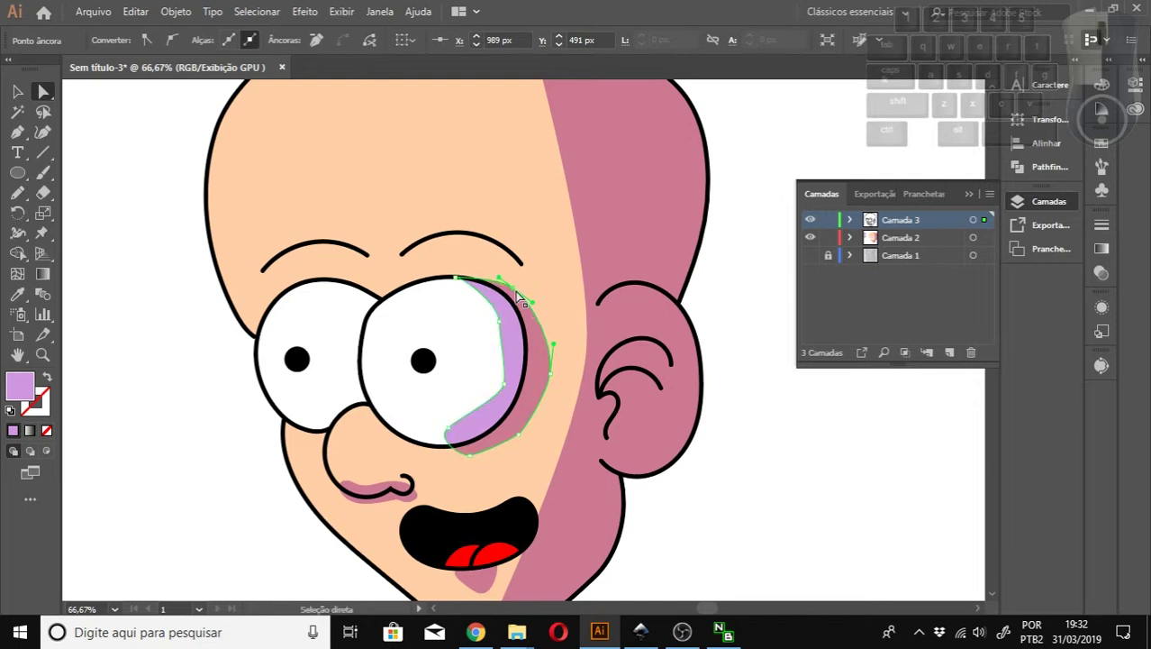
left_click(520, 300)
left_click(504, 290)
left_click_drag(504, 290, 541, 294)
left_click(127, 337)
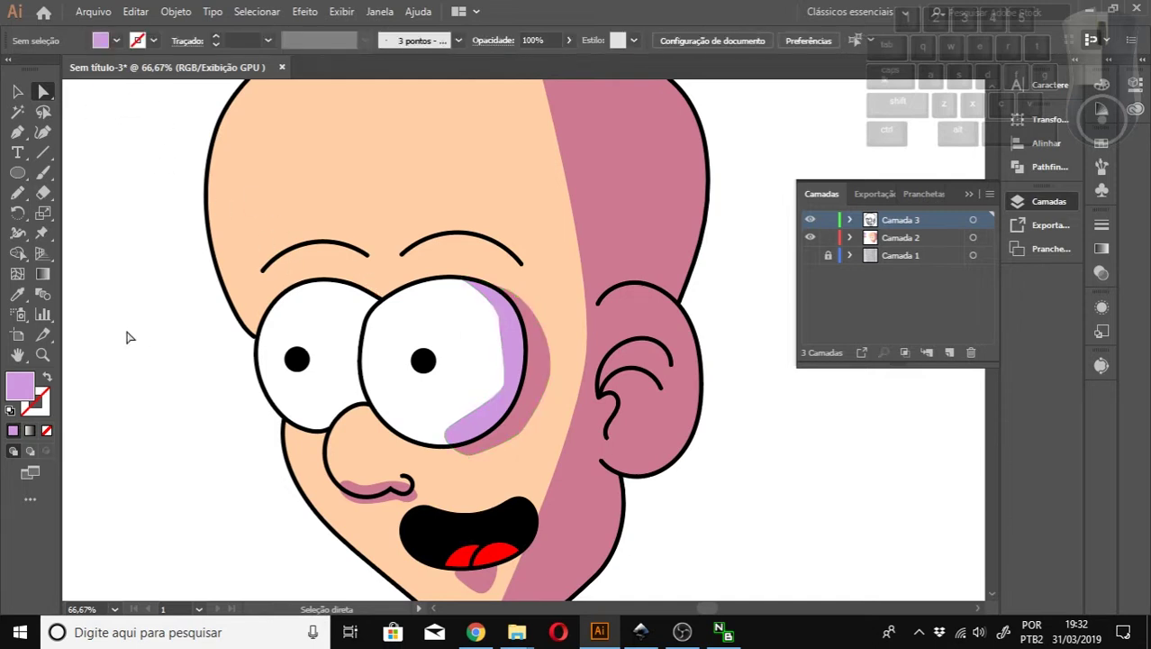
Delete the upper anchor point on the eye shadow's inner edge and extend the neighbouring handle to form one smooth arc.
left_click(524, 399)
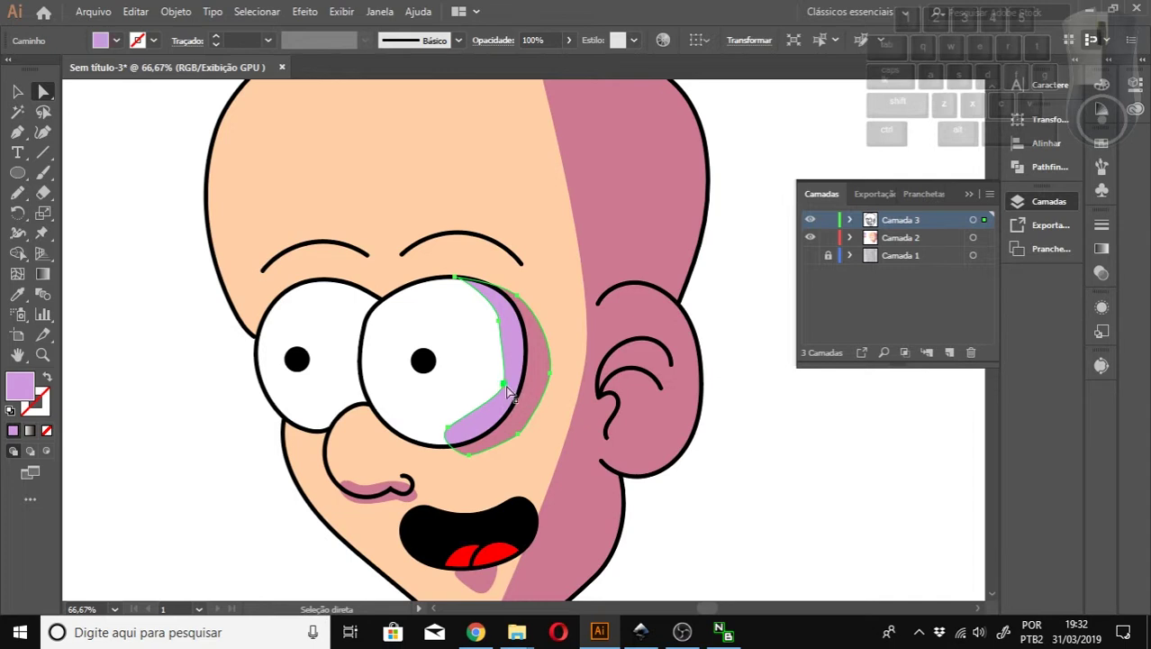
left_click(503, 384)
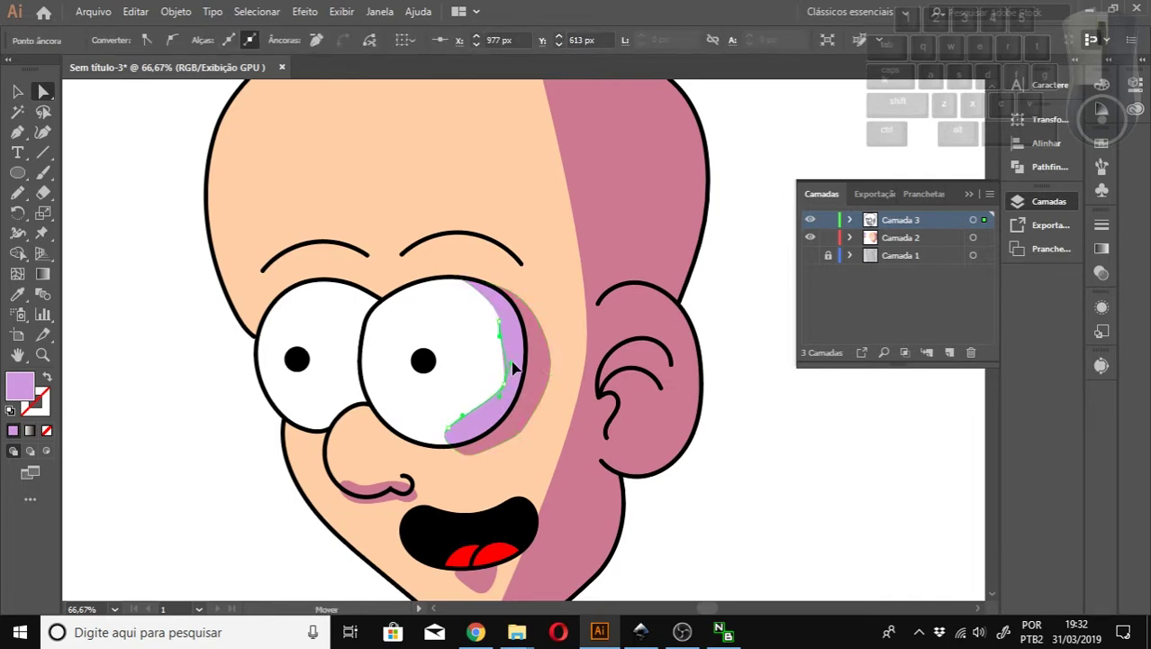
left_click(499, 322)
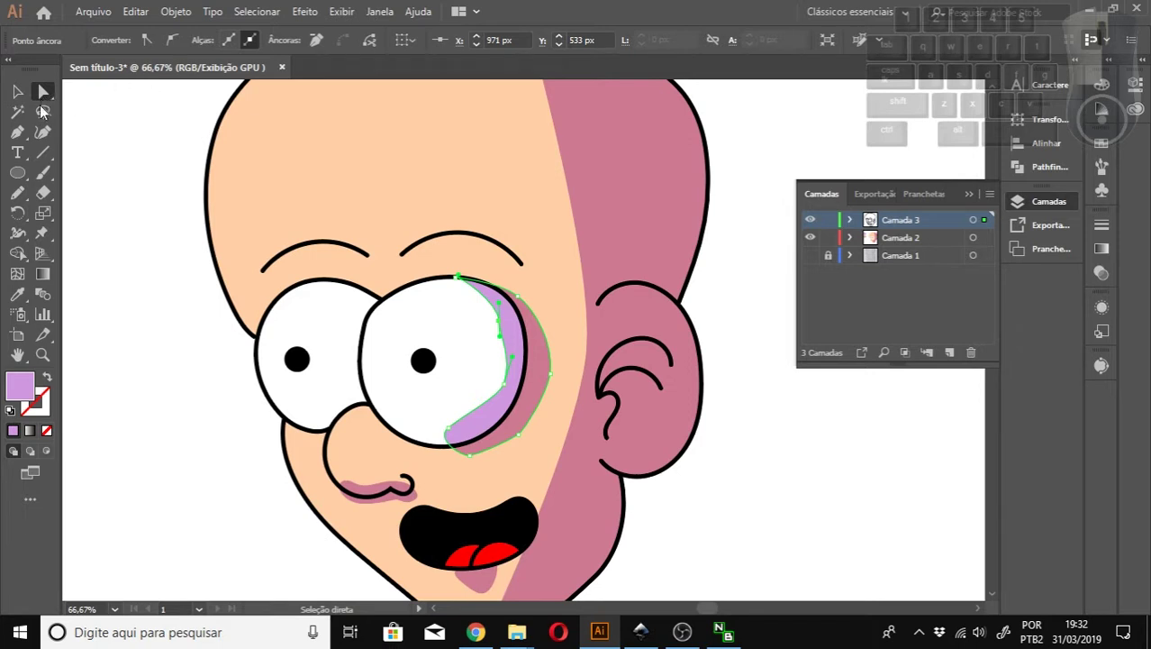
left_click(17, 132)
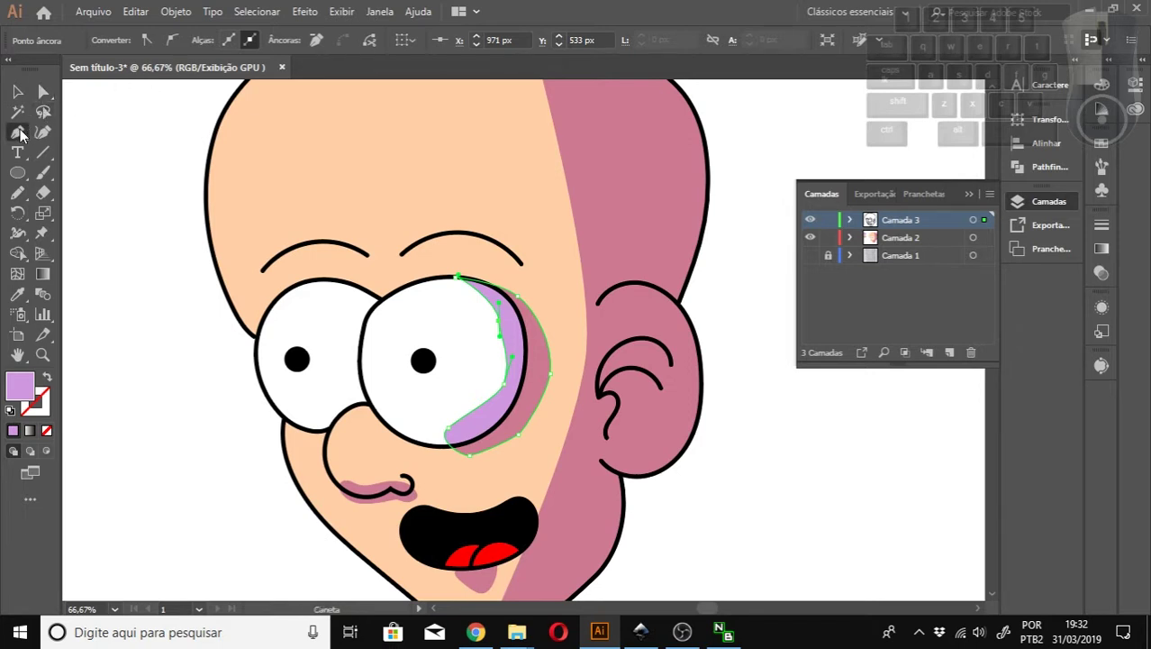
left_click(499, 322)
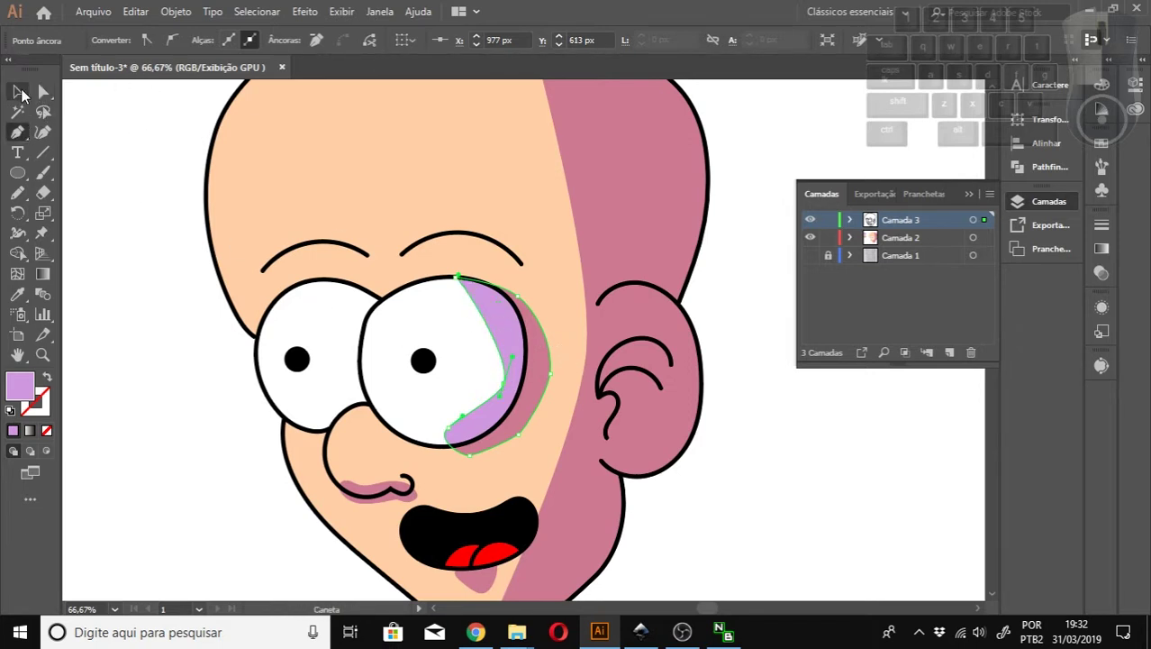
left_click(43, 94)
mouse_move(515, 361)
left_mouse_down()
mouse_move(521, 335)
mouse_move(520, 357)
left_mouse_up()
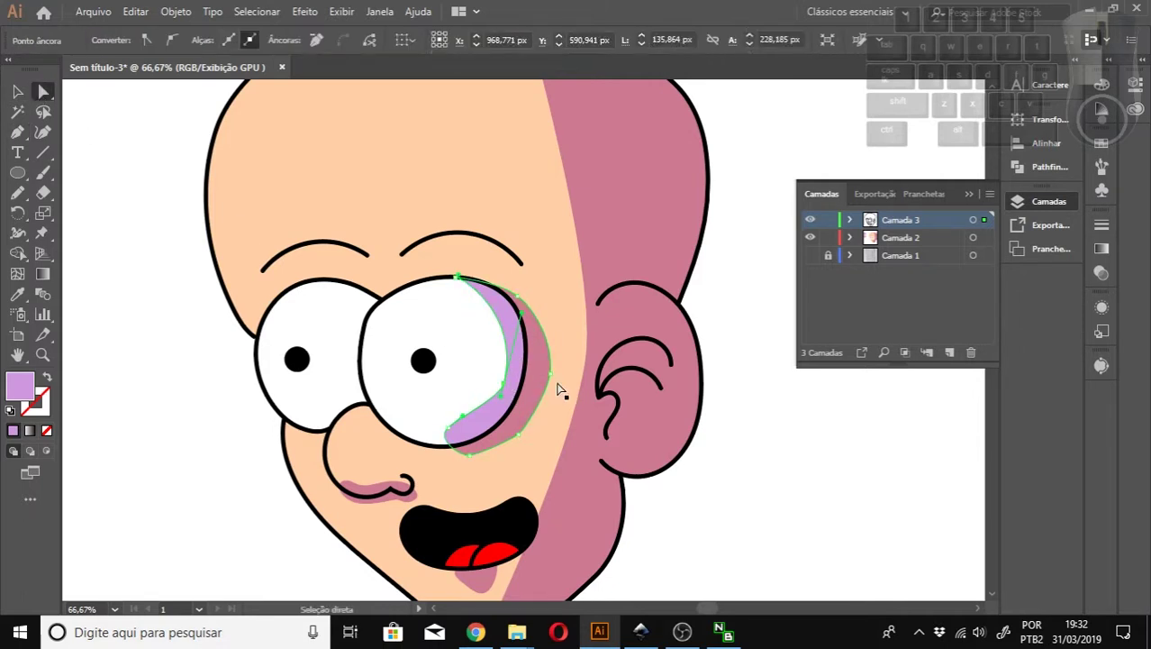
Delete the lower anchor point on the eye shadow's outer edge and lengthen the remaining anchor's handle to round the curve.
left_click(550, 378)
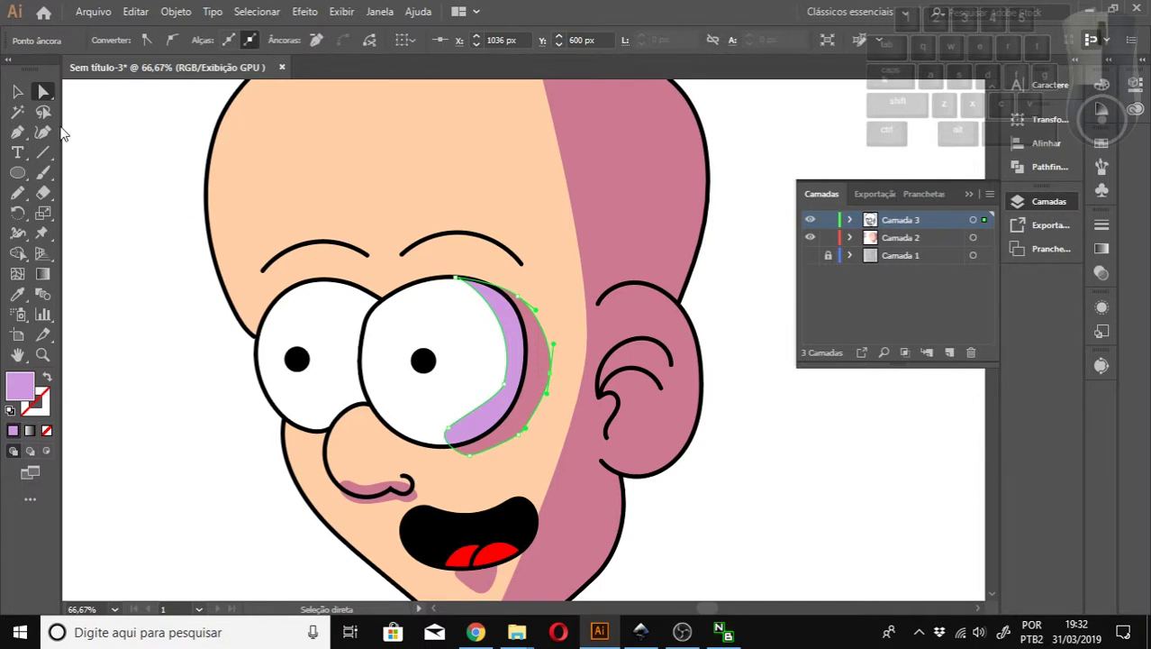
left_click(17, 131)
left_click(521, 442)
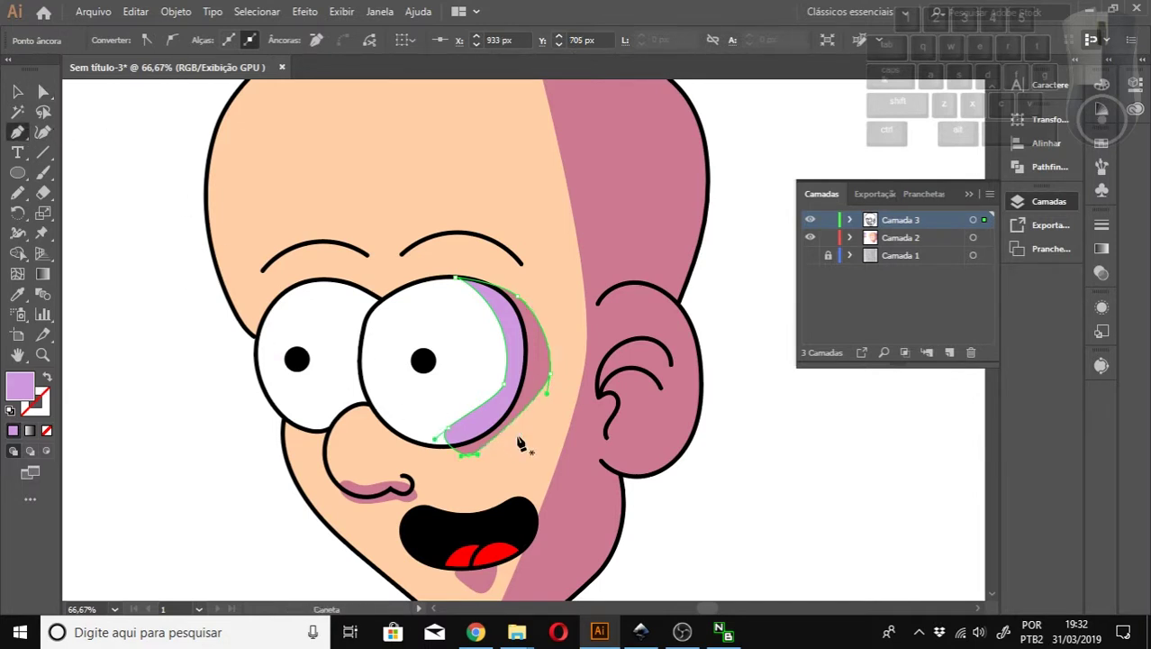
left_click(44, 91)
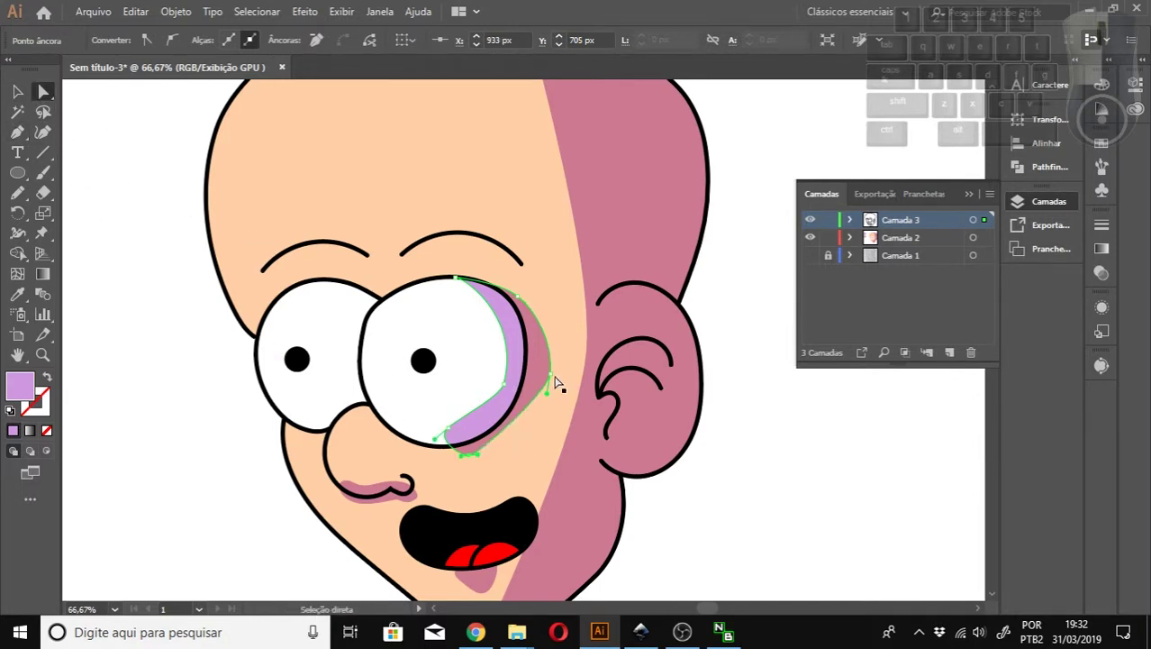
left_click_drag(548, 391, 538, 426)
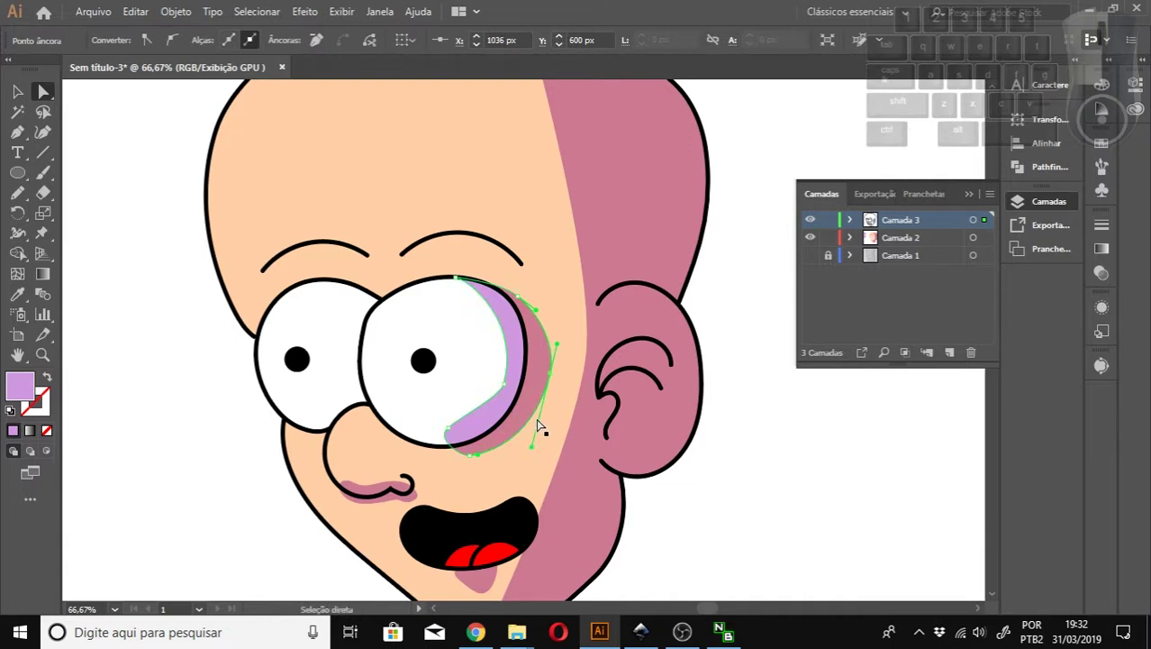
Slim the eye shadow by moving its middle anchor points, taper its lower end to a point at the eye outline, and deselect everything.
left_click_drag(552, 376, 508, 366)
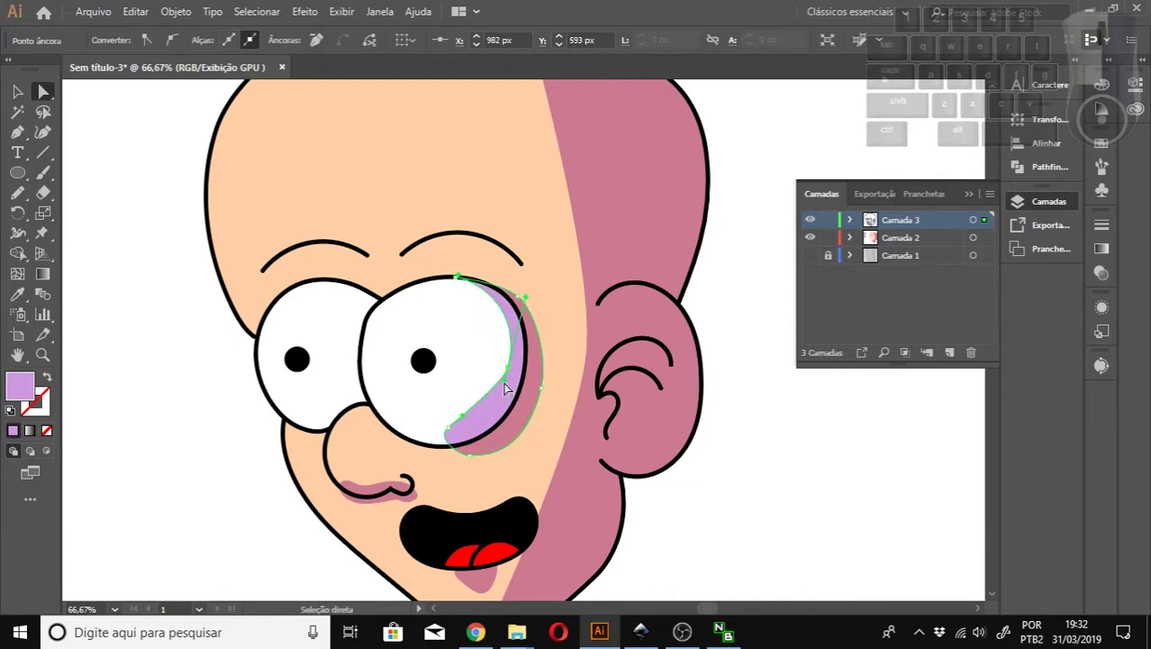
left_click(457, 435)
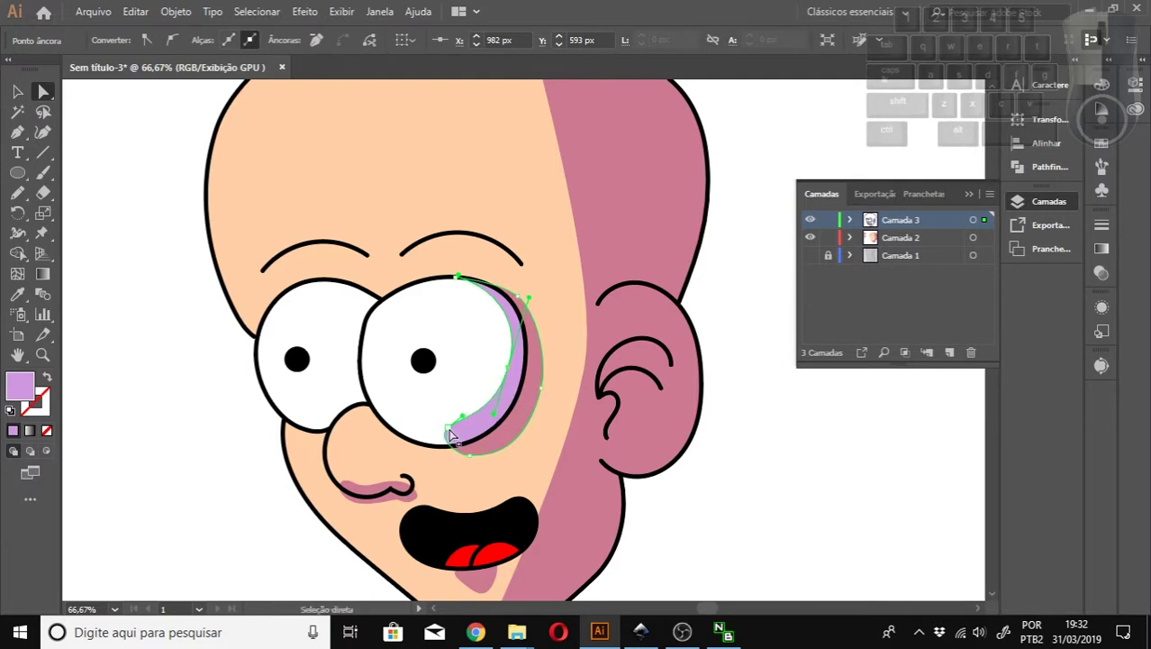
left_click(450, 439)
left_click_drag(462, 429, 448, 448)
left_click(573, 424)
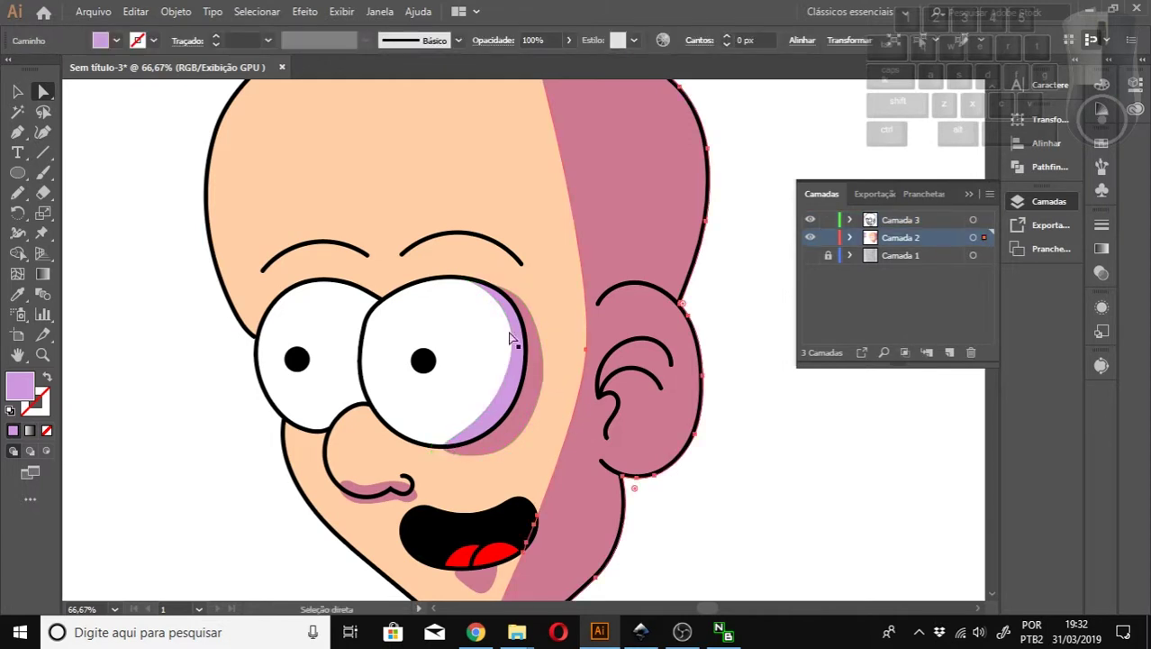
left_click(470, 314)
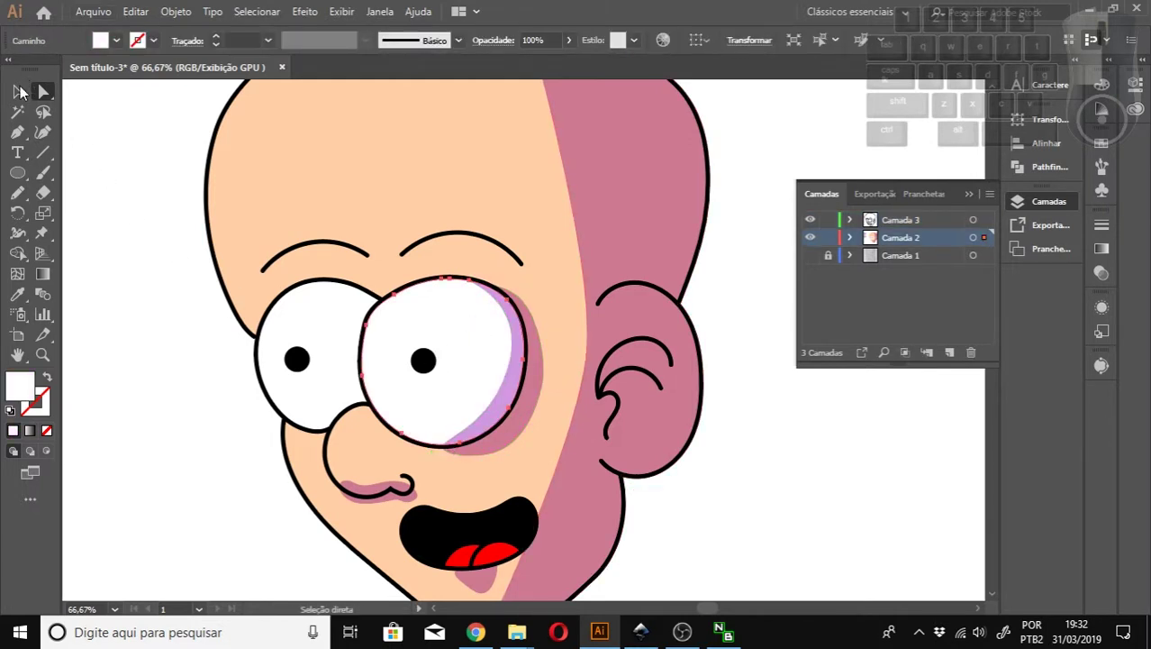
left_click(17, 91)
left_click(120, 354)
key("z")
left_click(391, 419, "alt")
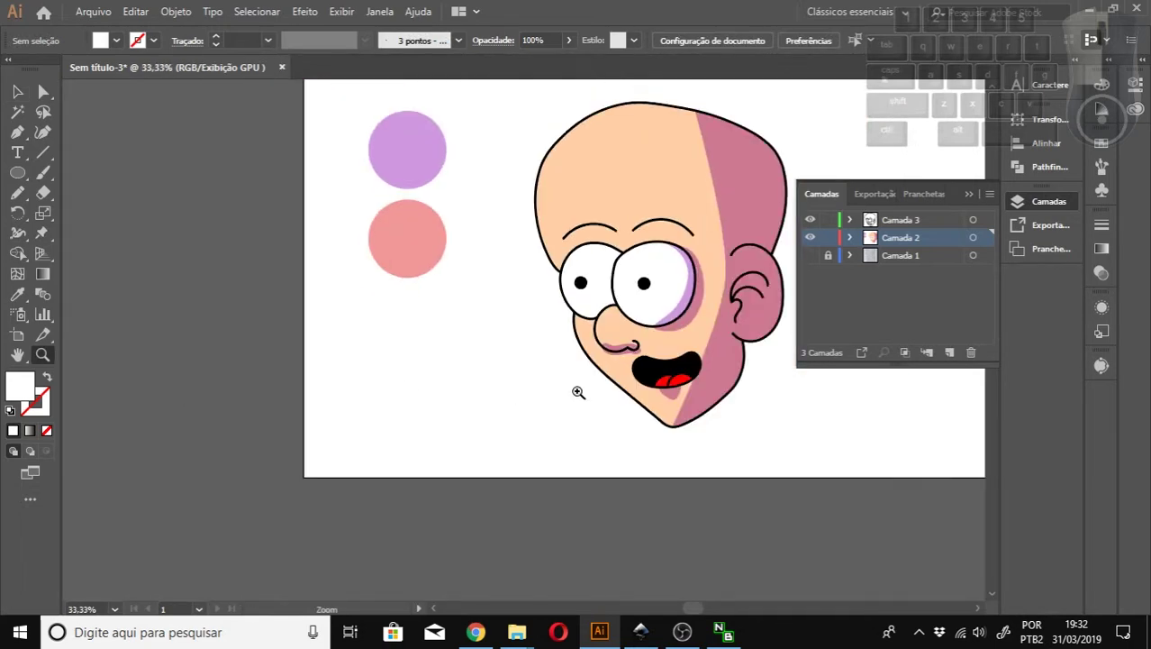
Draw a freehand curve with the Pencil tool down the white of the left eye, from its upper outline to the nose.
key("space")
left_click_drag(678, 318, 591, 382)
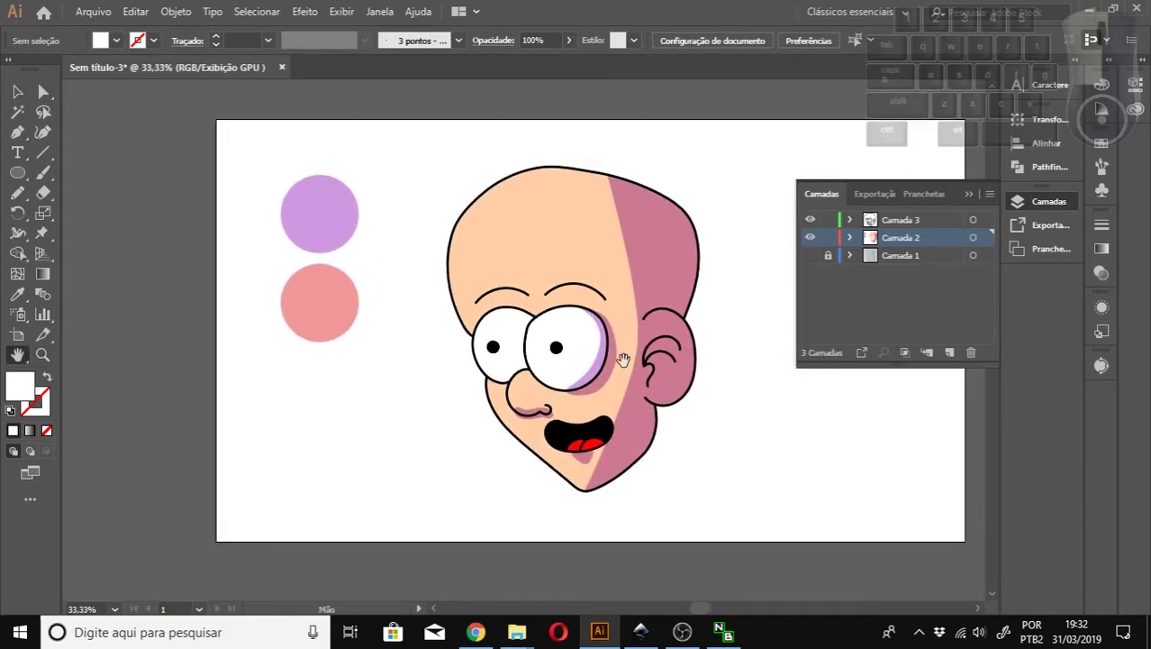
left_click(555, 353)
left_click(516, 321)
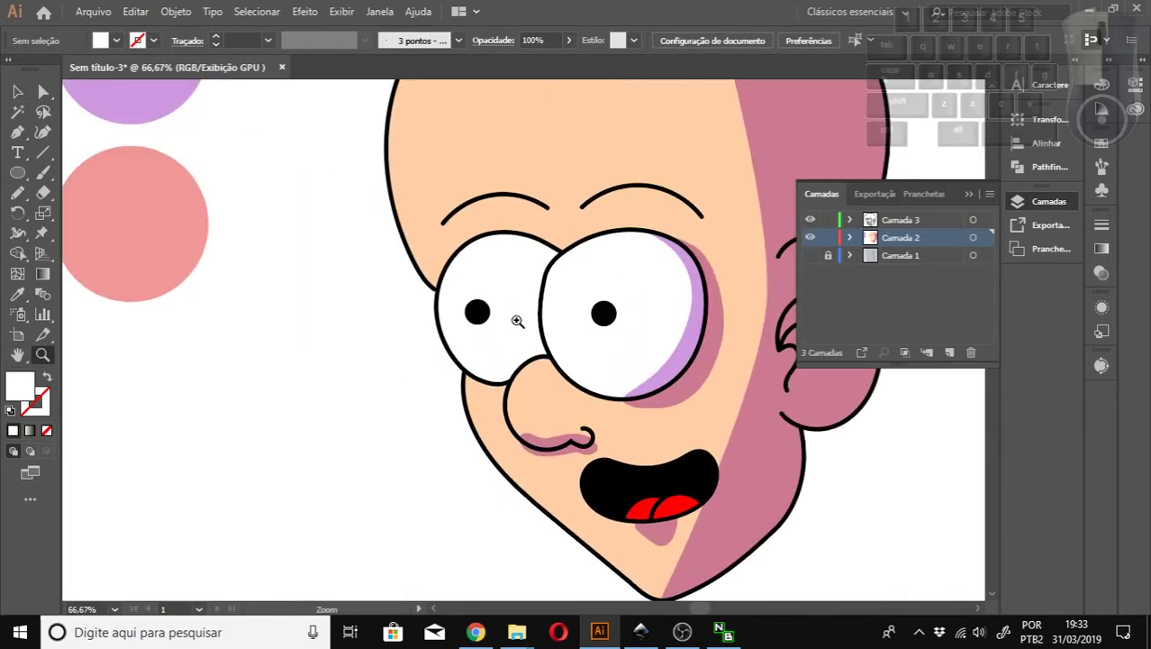
left_click(560, 331)
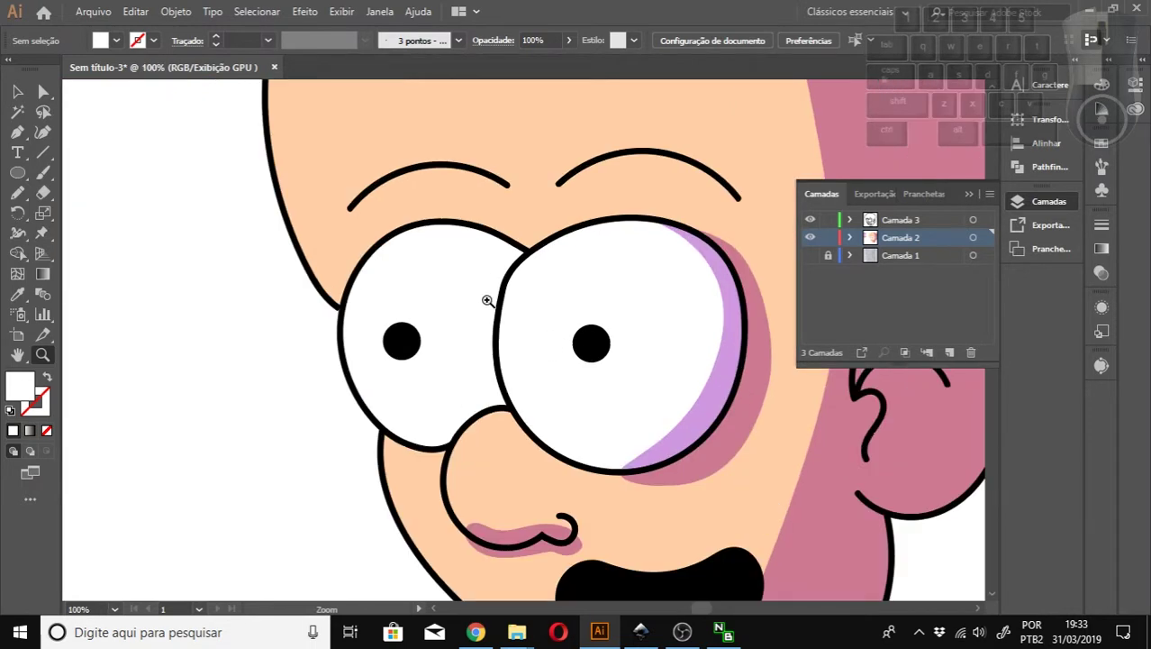
left_click(17, 91)
scroll(468, 328, "up", 2)
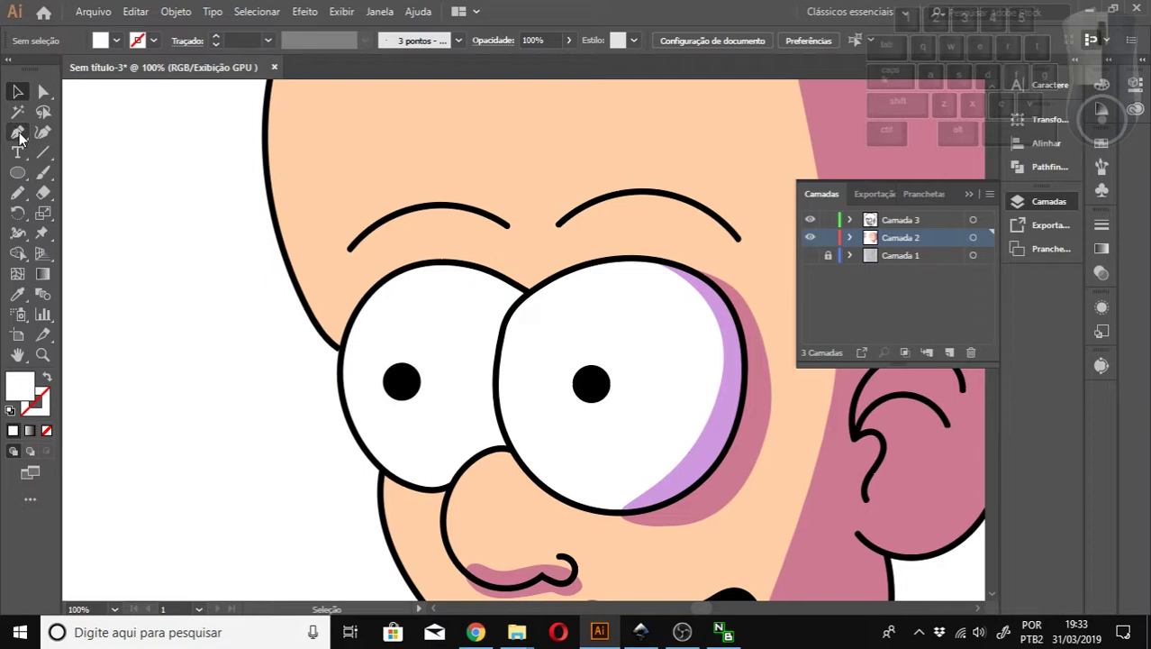
left_click(18, 192)
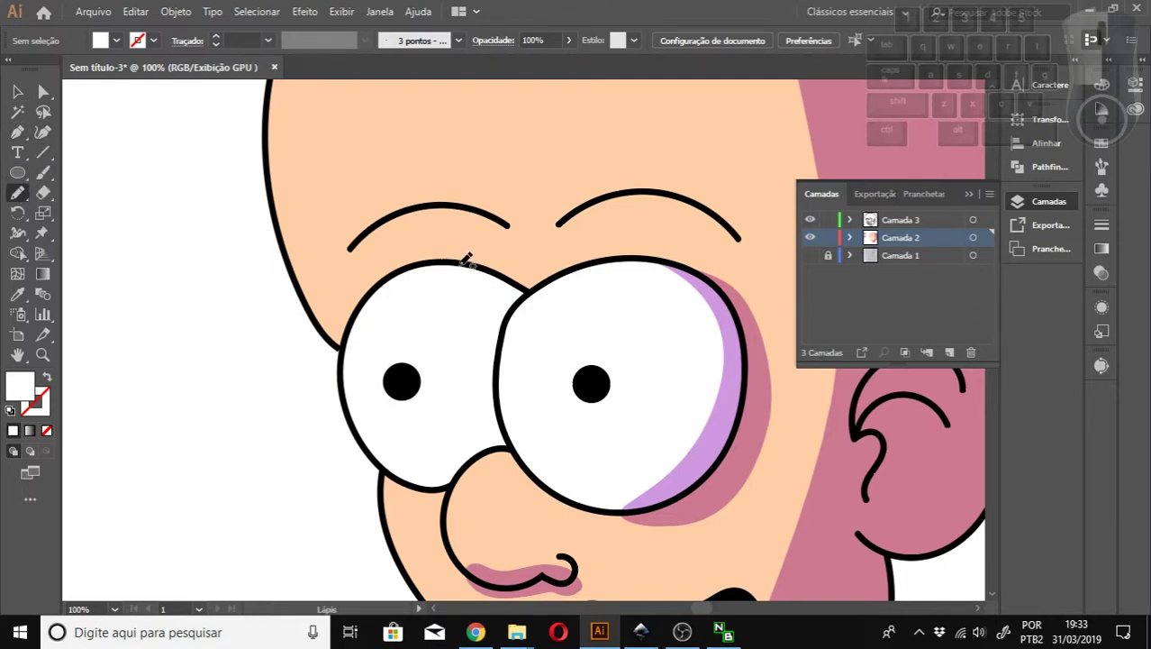
left_click_drag(463, 257, 463, 306)
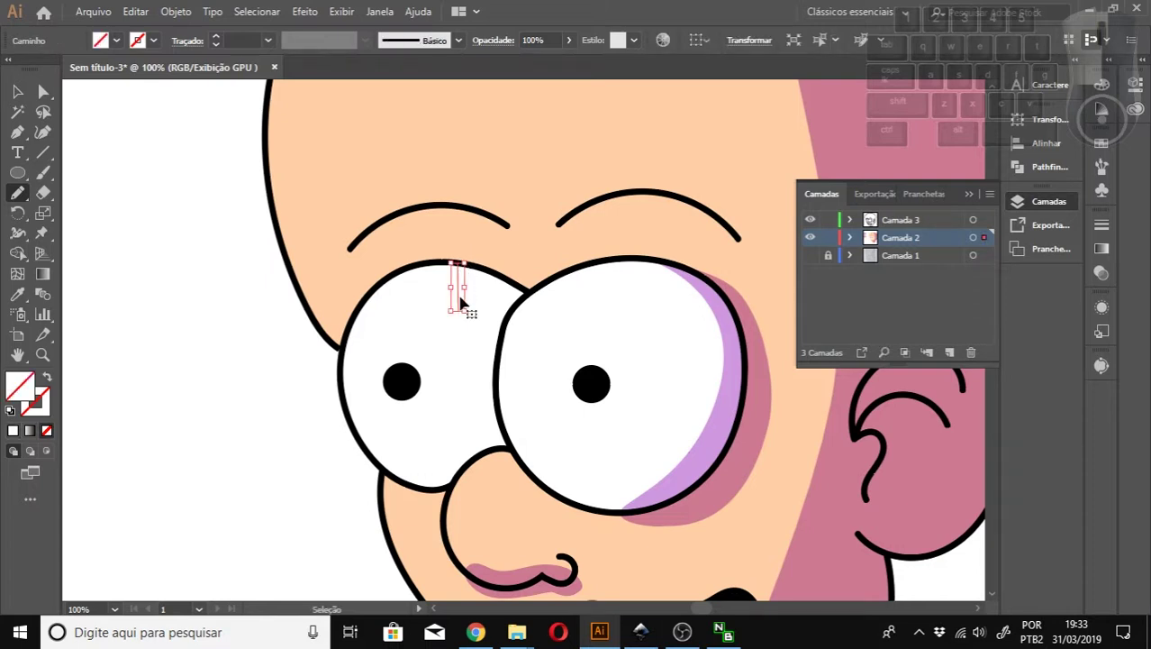
key("ctrl+z")
mouse_move(456, 261)
left_mouse_down()
mouse_move(475, 281)
mouse_move(475, 457)
left_mouse_up()
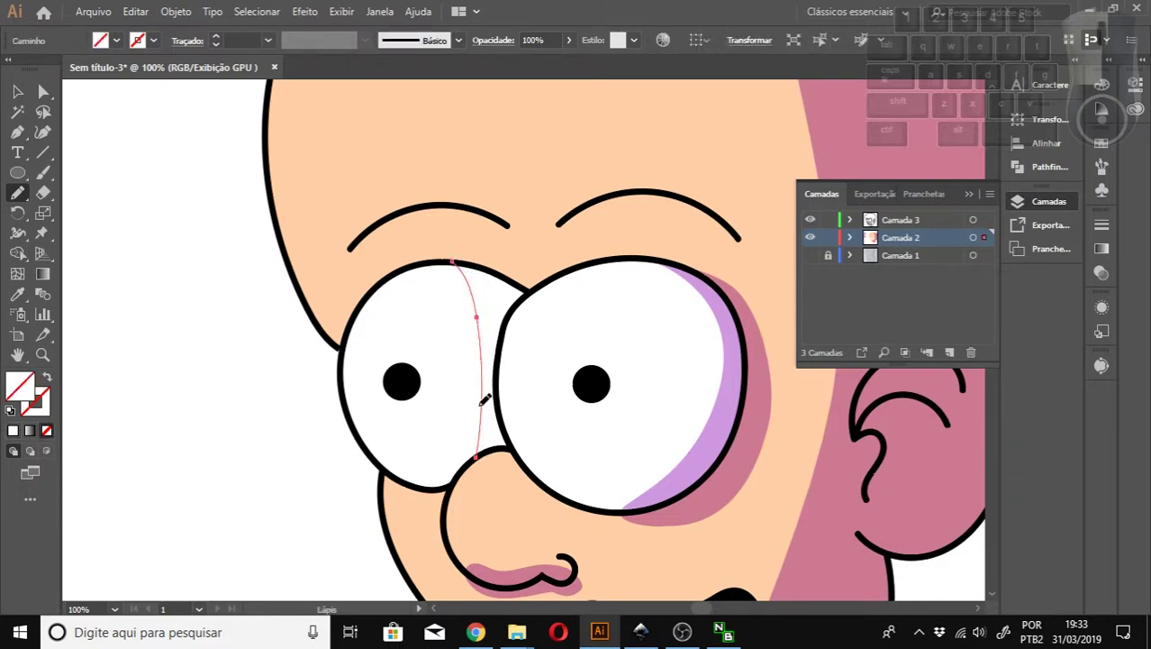
key("v")
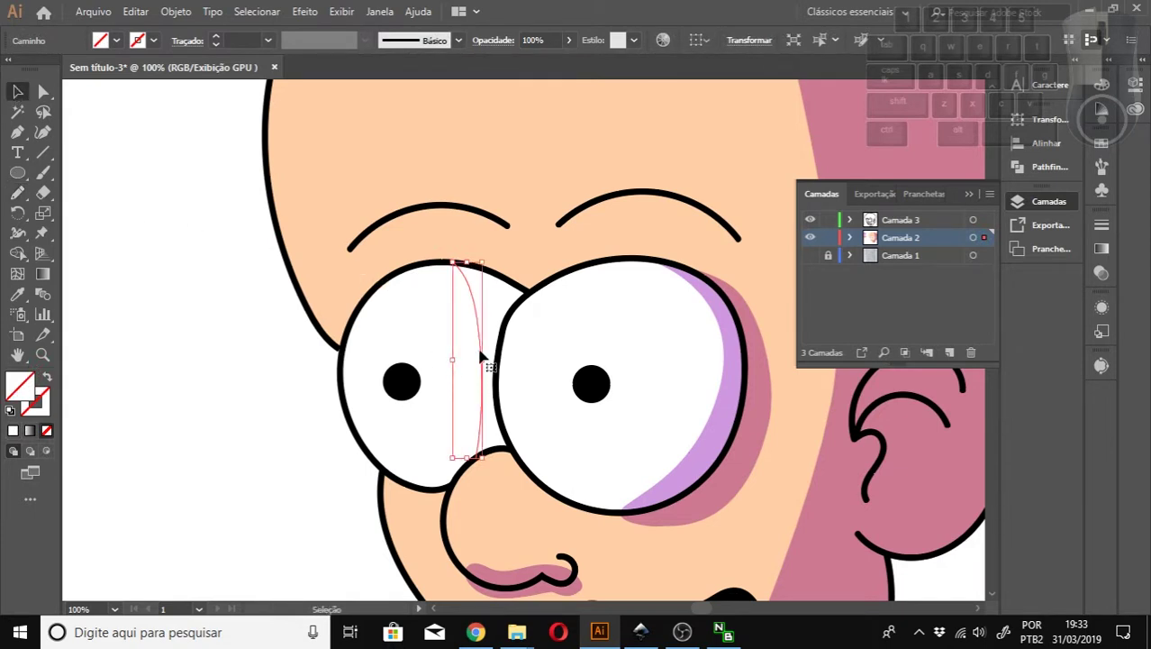
Give the curve in the left eye a black stroke and deselect it.
left_click(154, 41)
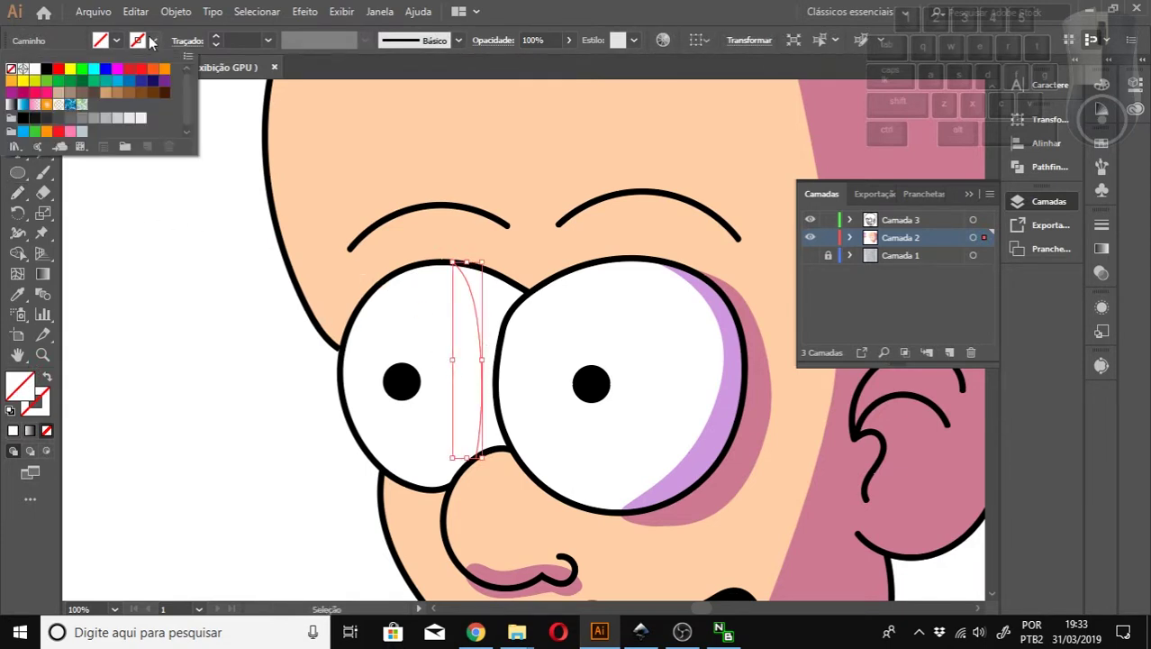
left_click(46, 70)
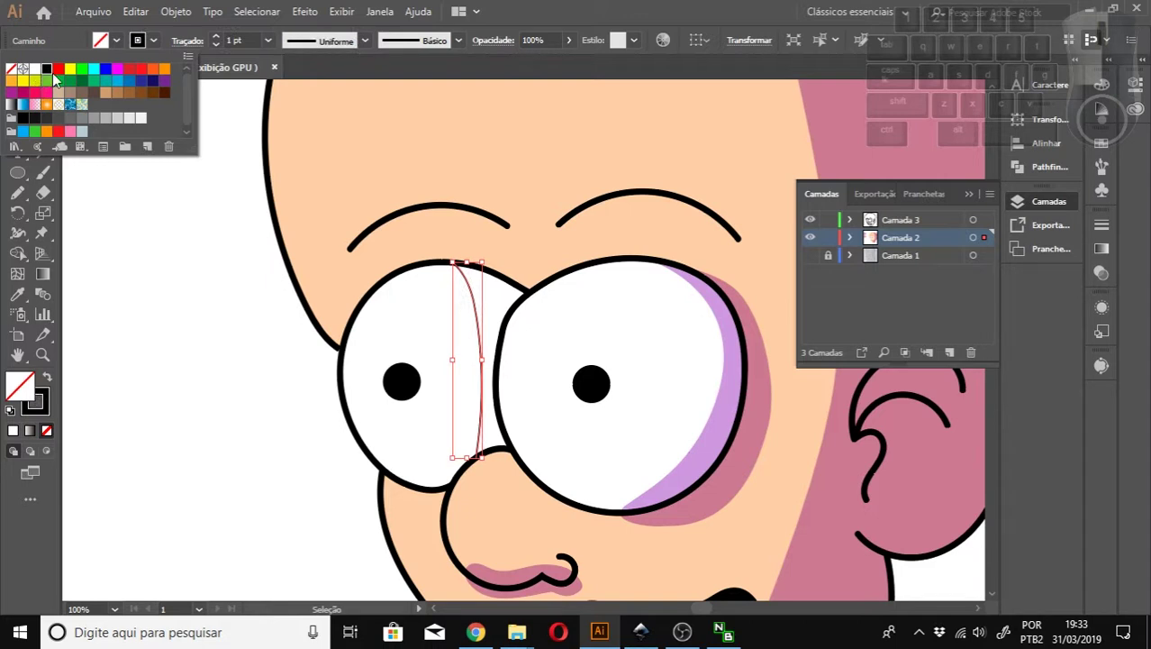
left_click(160, 332)
left_click(160, 332)
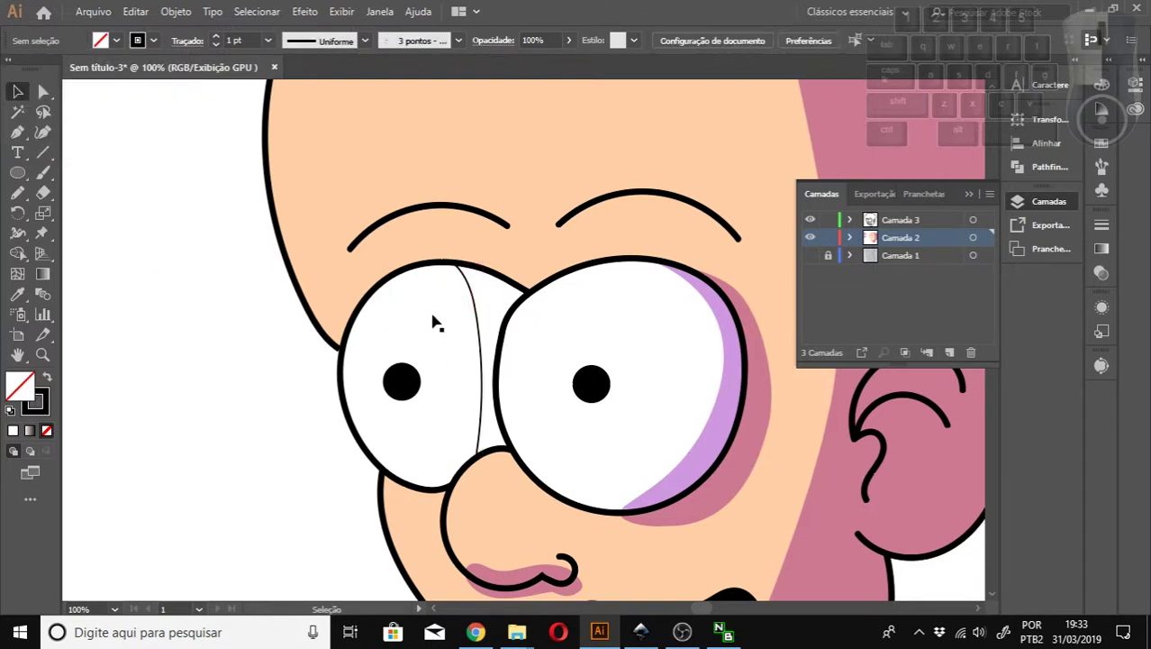
left_click(446, 307)
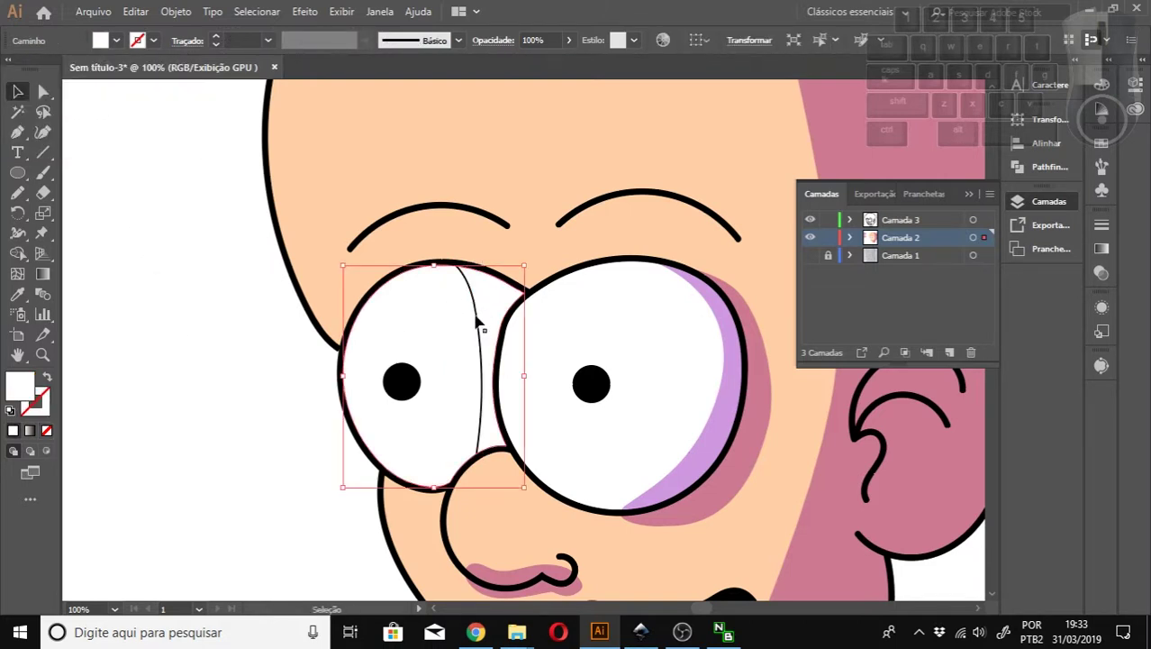
left_click(477, 315, "shift")
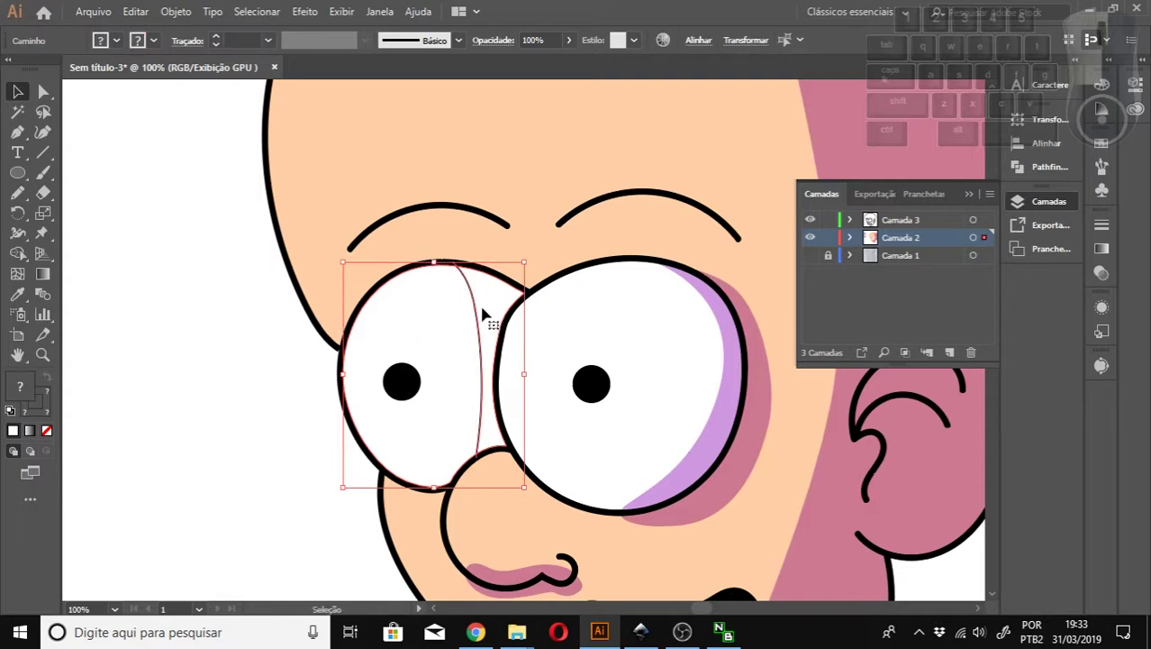
key("ctrl+shift+a")
left_click(390, 330)
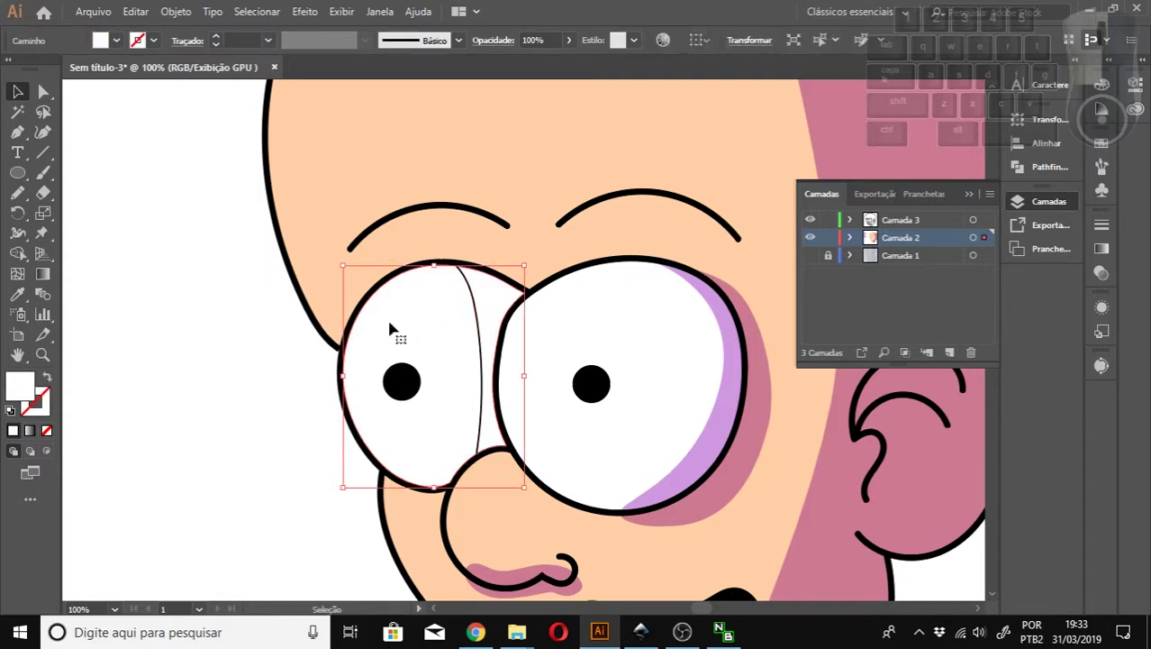
key("ctrl+shift+a")
left_click(391, 327)
key("a")
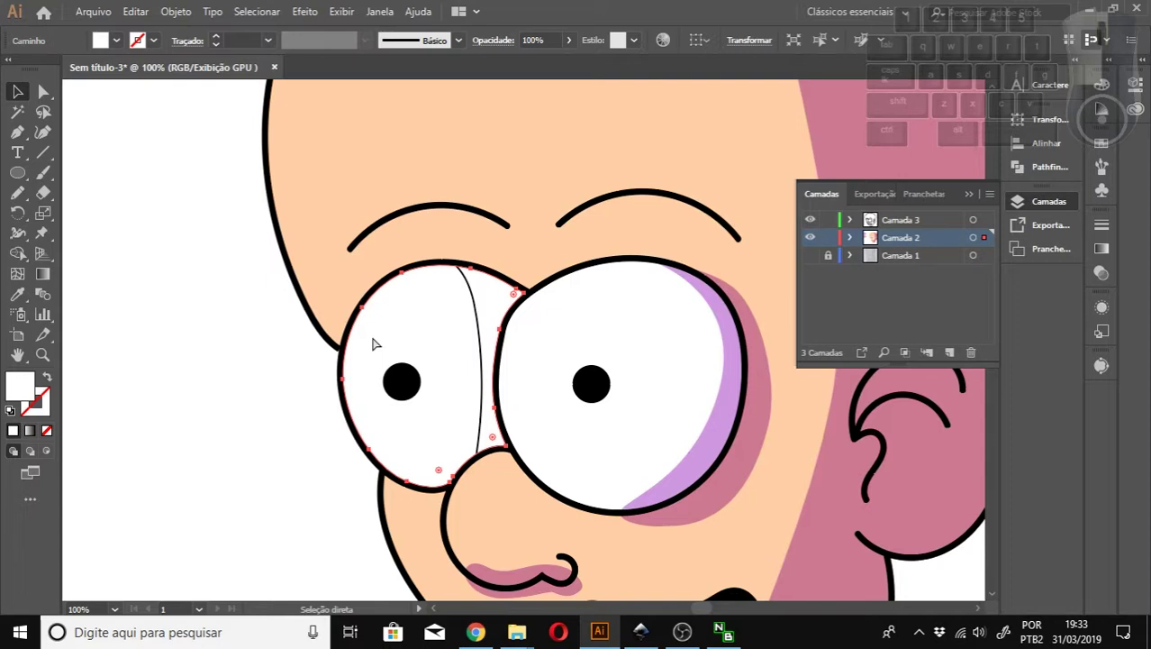
key("v")
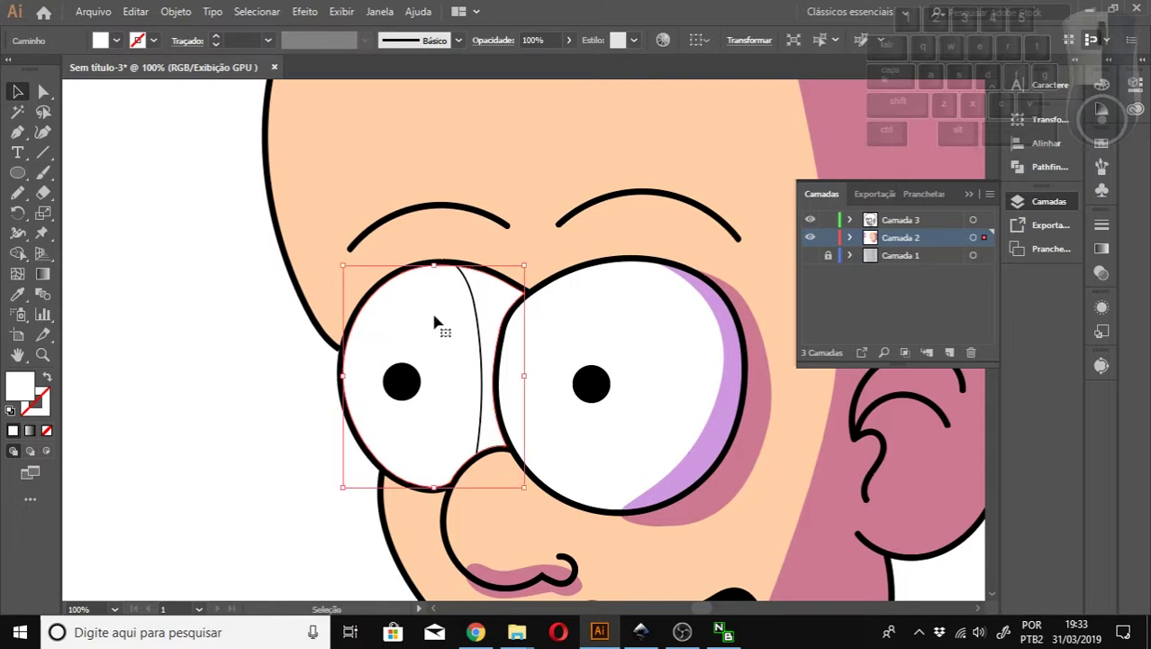
left_click(164, 367)
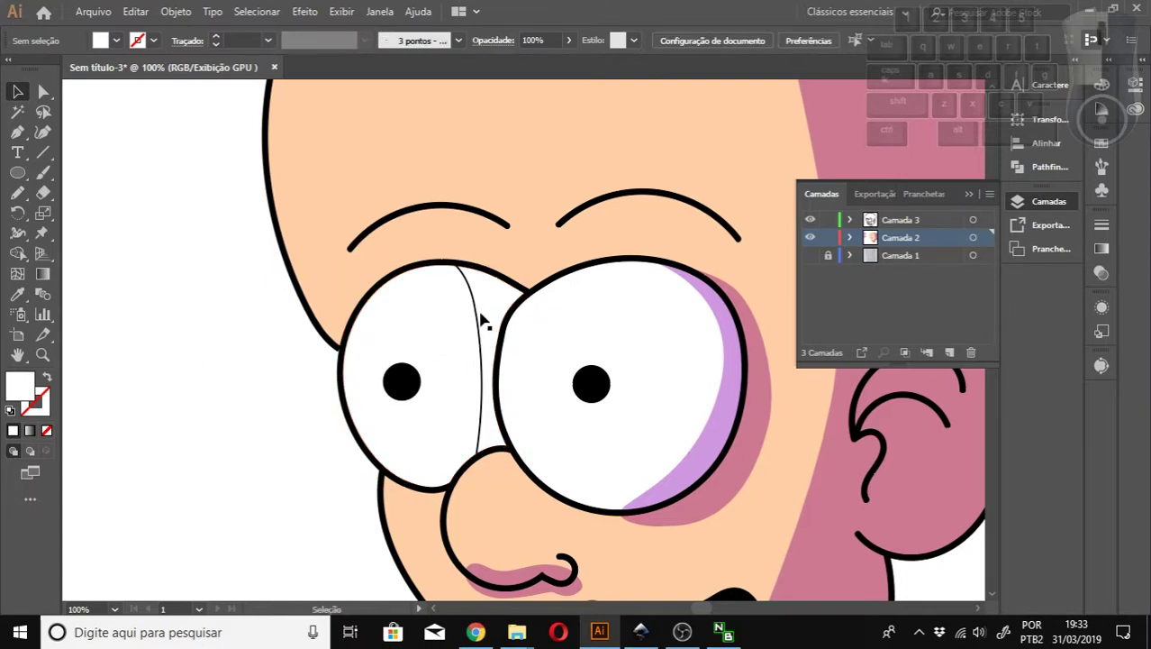
Try to split the left eye's white shape along the curve with the Shape Builder tool.
left_click(476, 315)
left_click(410, 317, "shift")
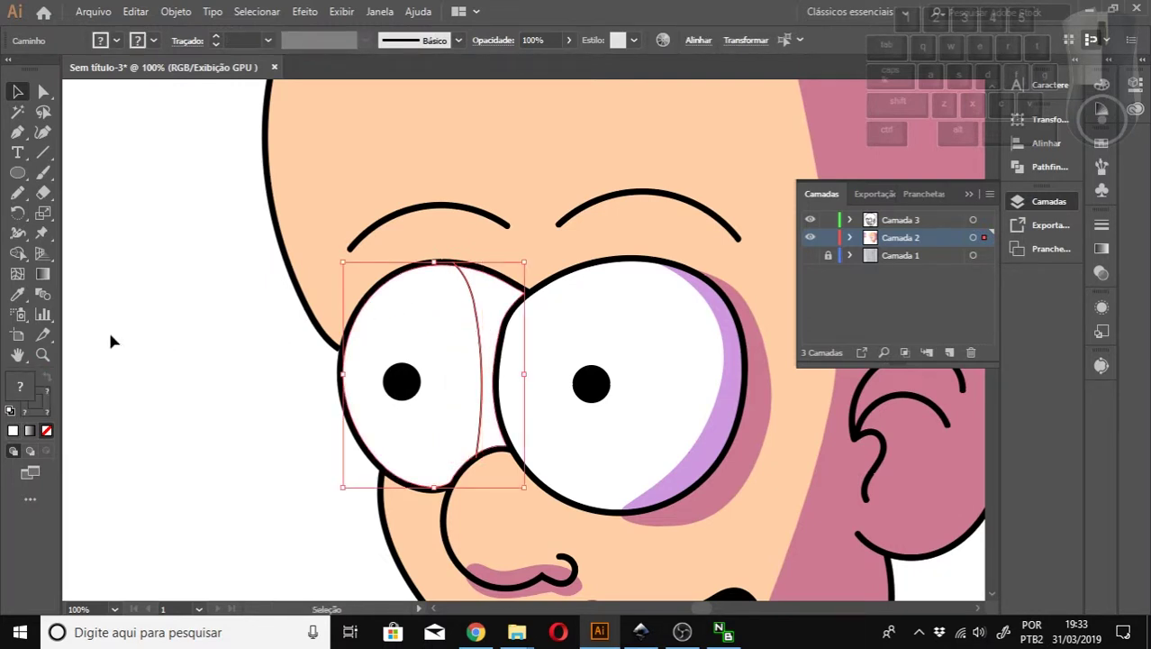
left_click(17, 253)
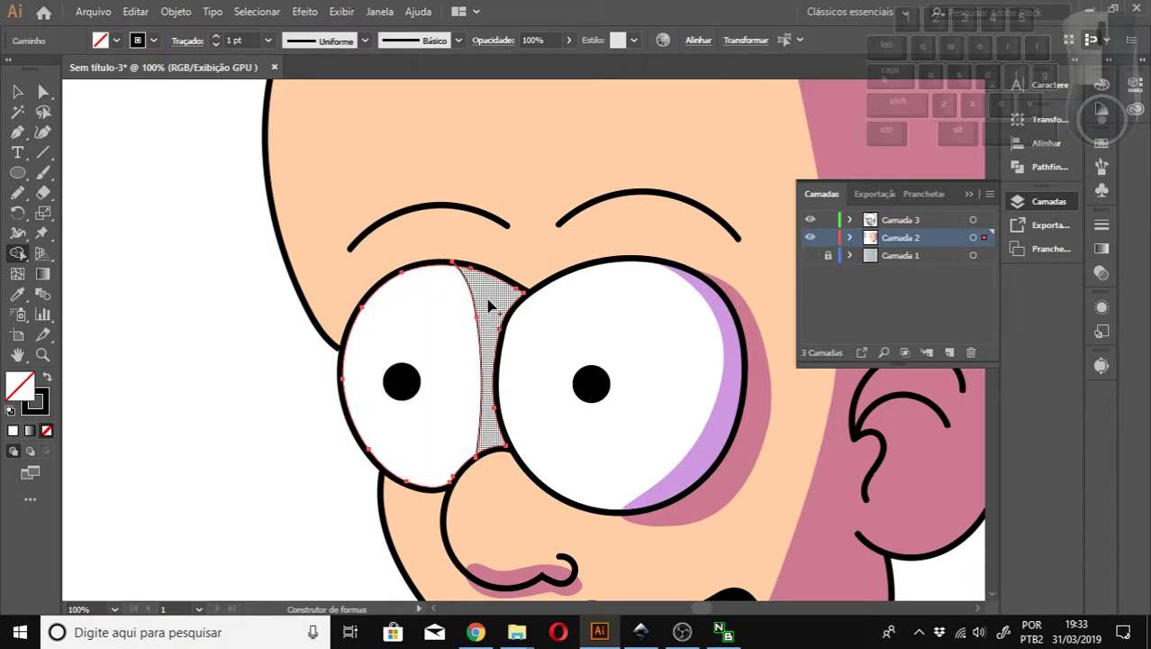
left_click(491, 308)
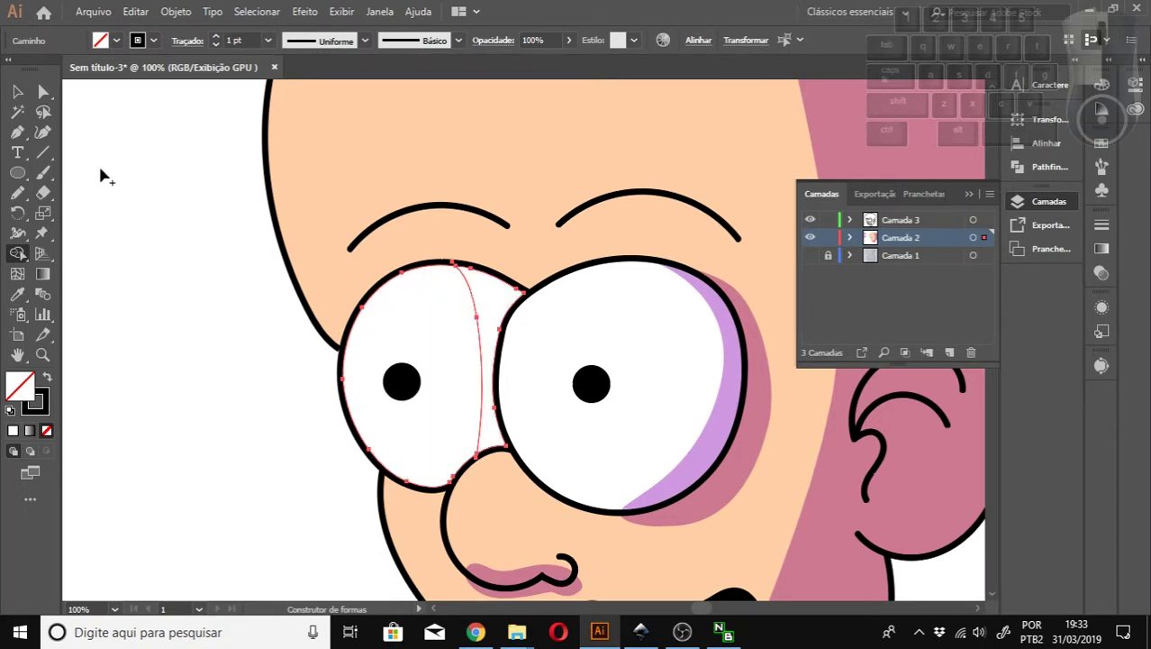
key("v")
left_click(133, 297)
left_click(498, 300)
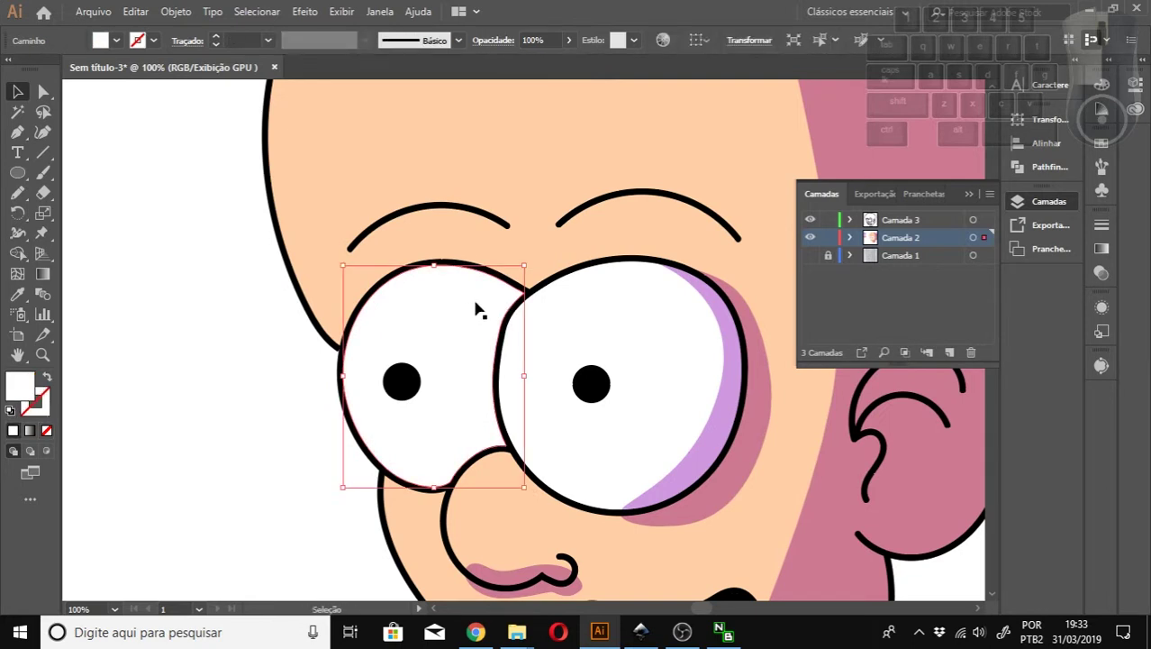
left_click(228, 381)
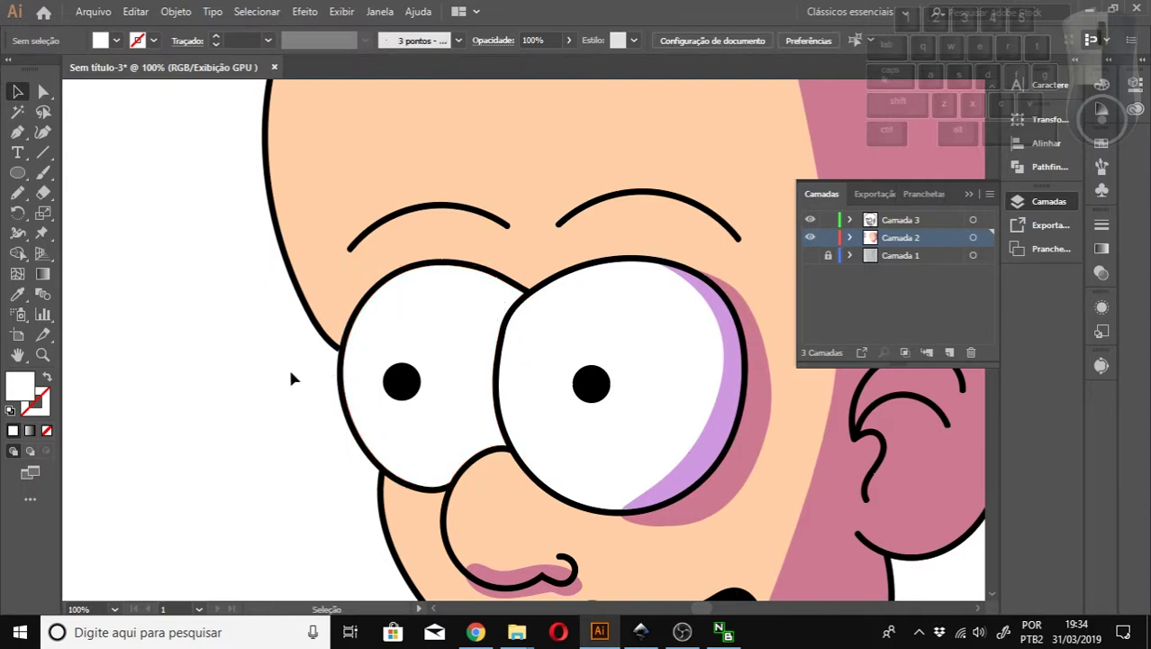
left_click_drag(267, 360, 492, 320)
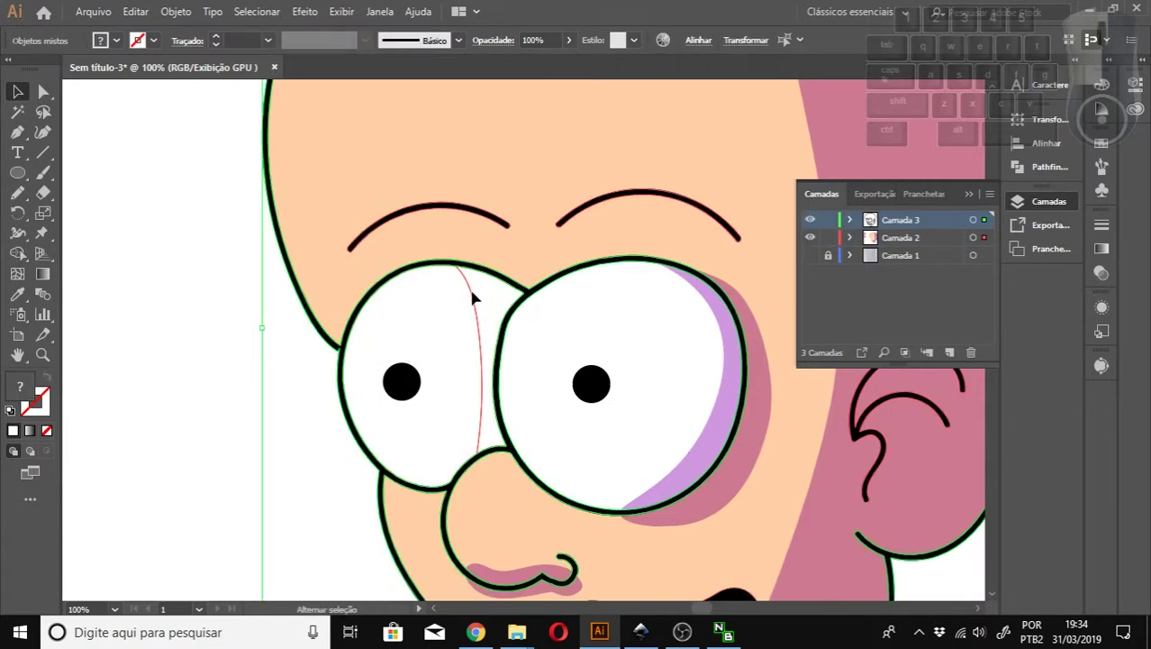
left_click(473, 299, "shift")
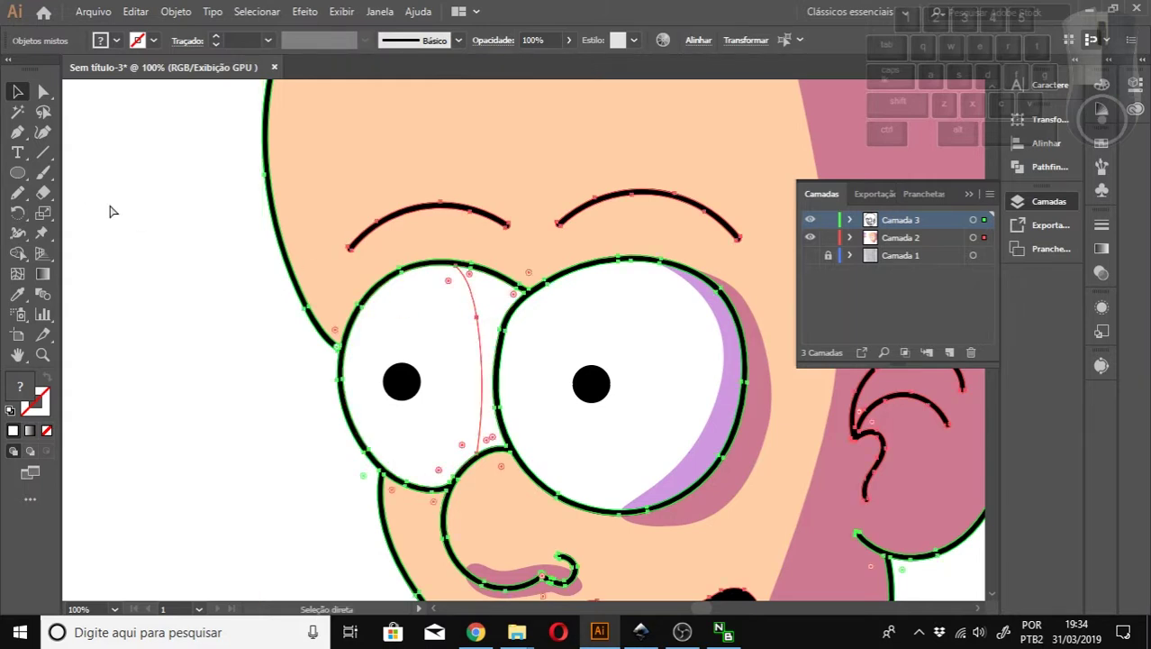
left_click(135, 235)
left_click(477, 308)
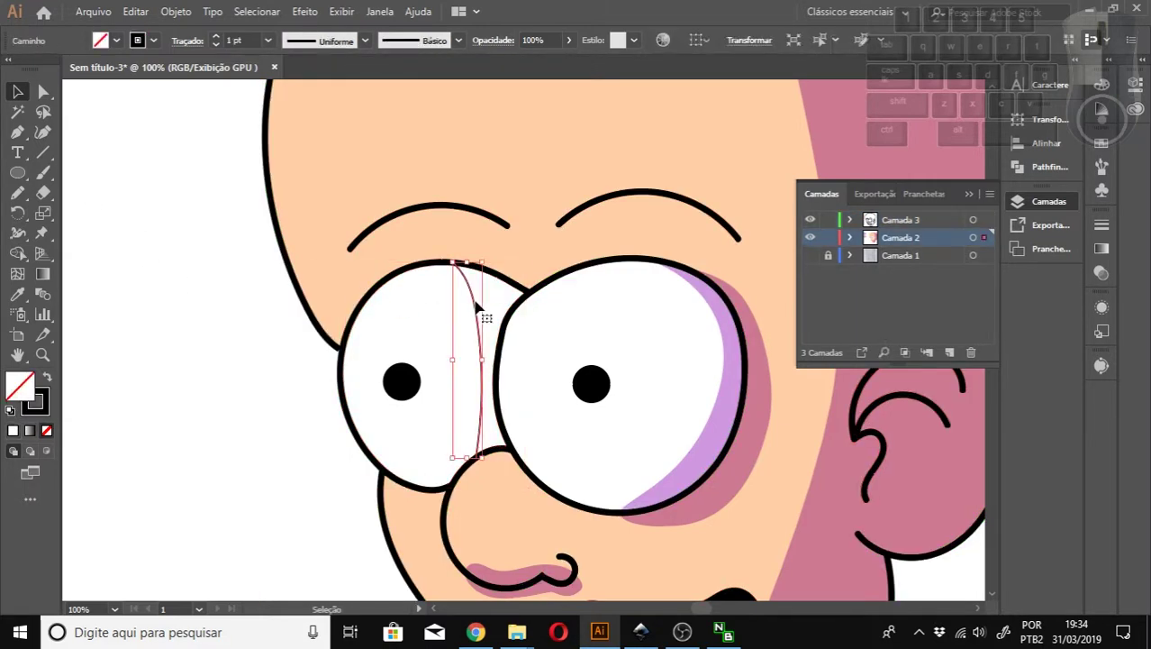
left_click(19, 256)
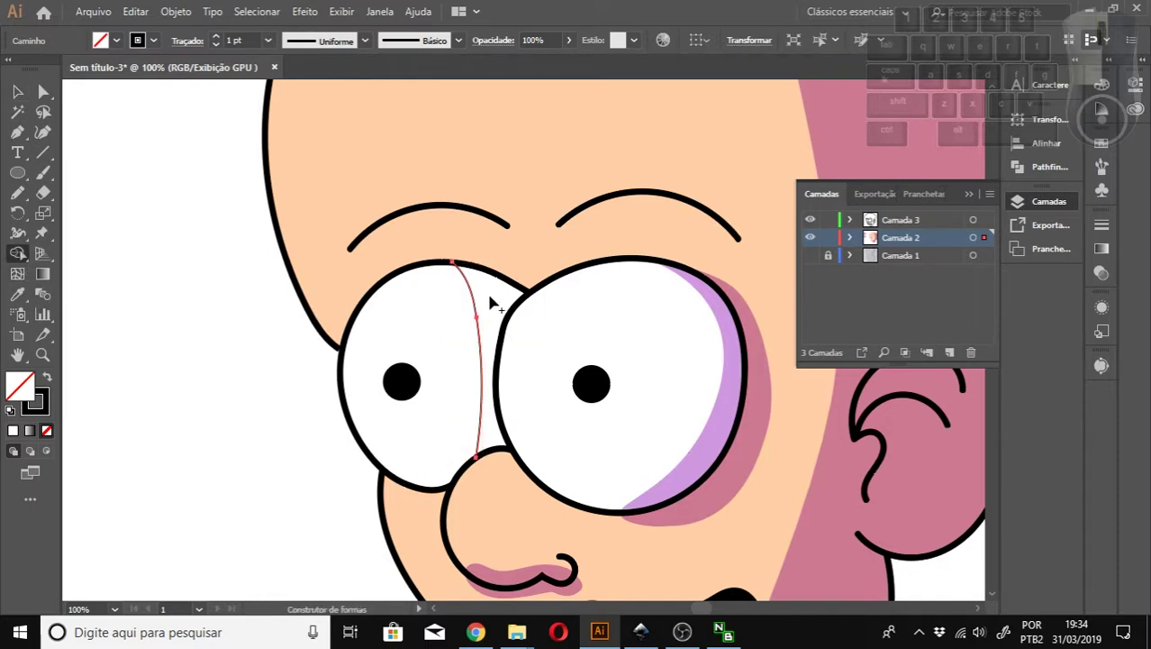
left_click(17, 91)
left_click(136, 283)
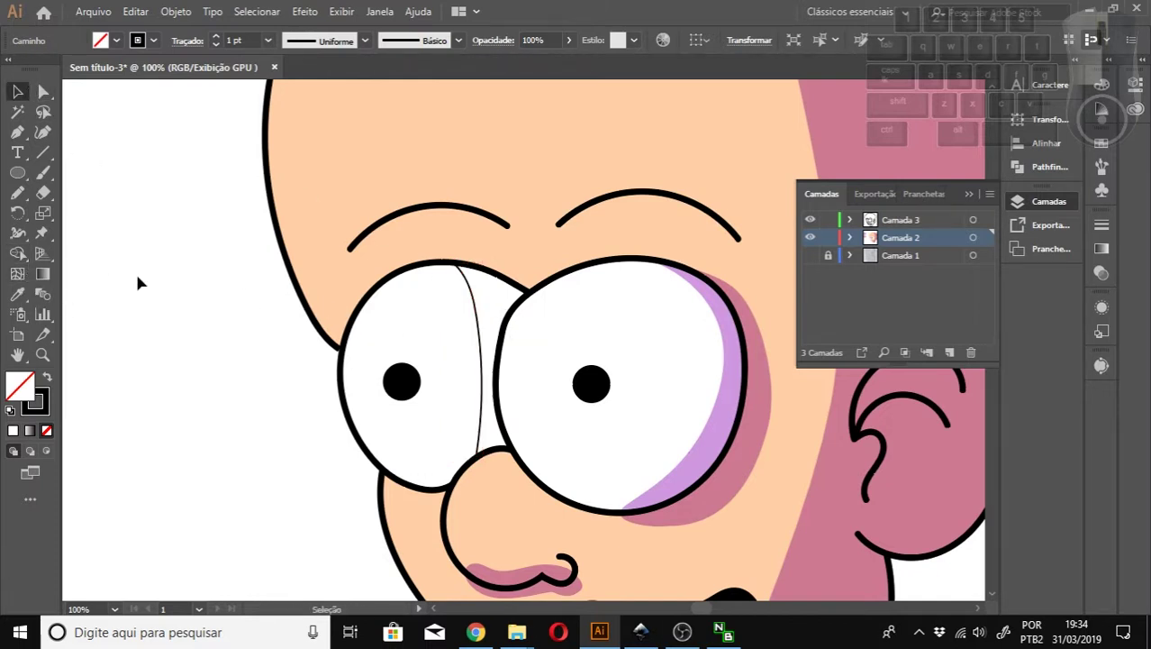
Separate the strip between the curve and the right eye from the left eye's white shape using Shape Builder, and fill the pieces white.
left_click(478, 306)
left_click(435, 323, "shift")
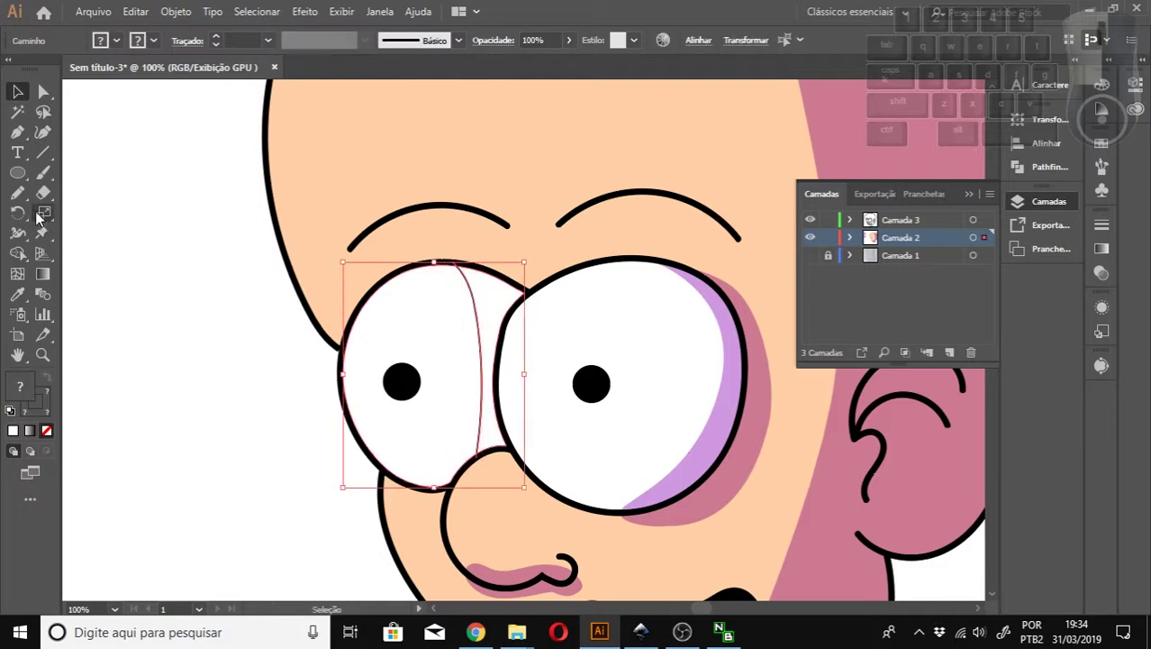
left_click(18, 254)
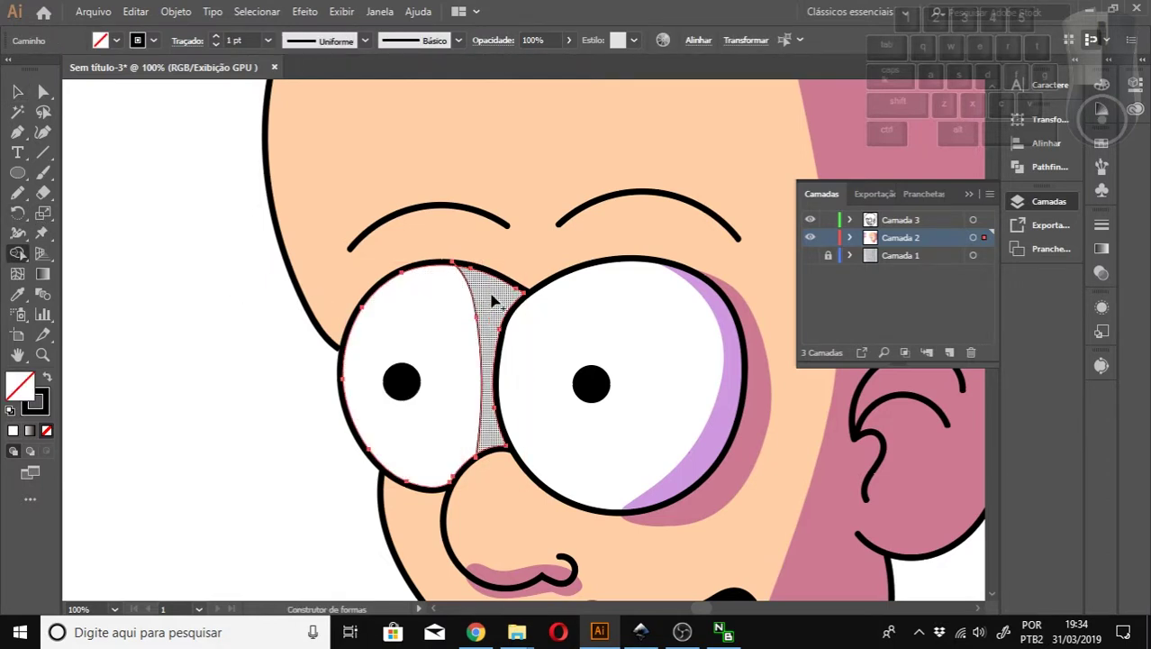
left_click(494, 303)
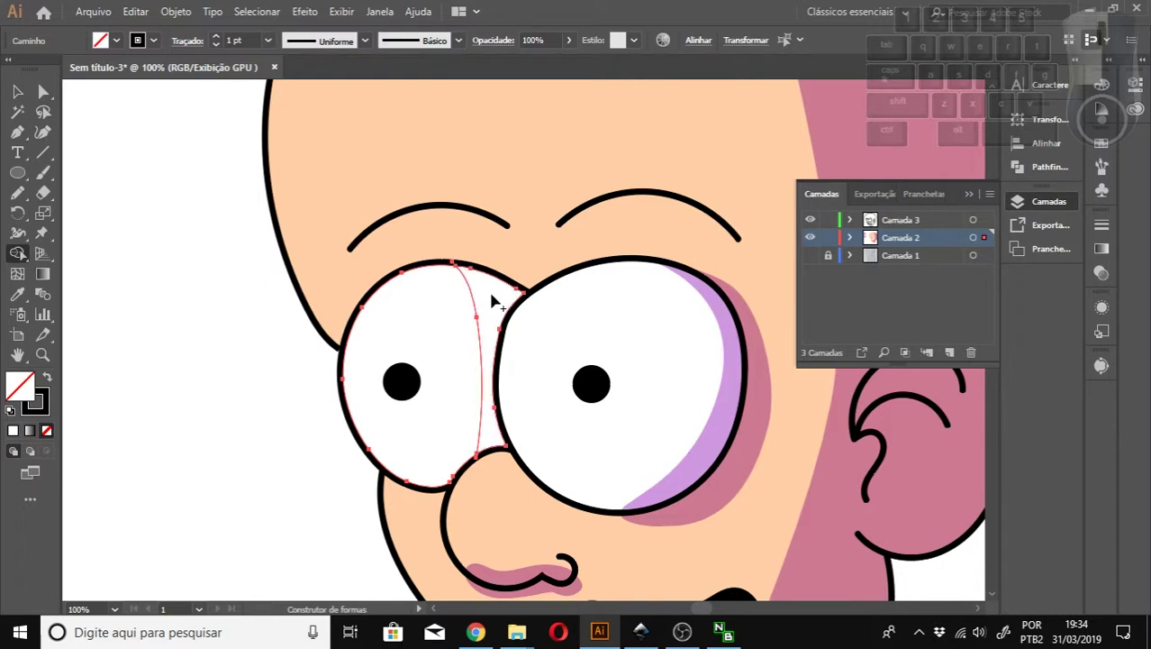
left_click(18, 91)
left_click(116, 40)
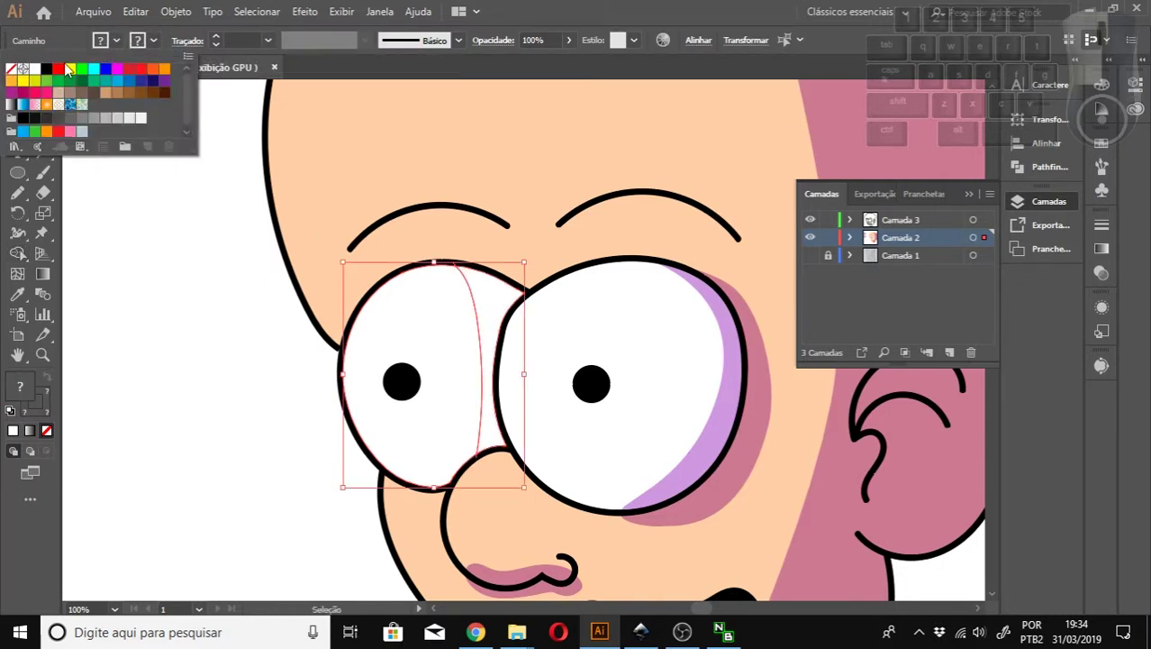
left_click(37, 76)
left_click(532, 335)
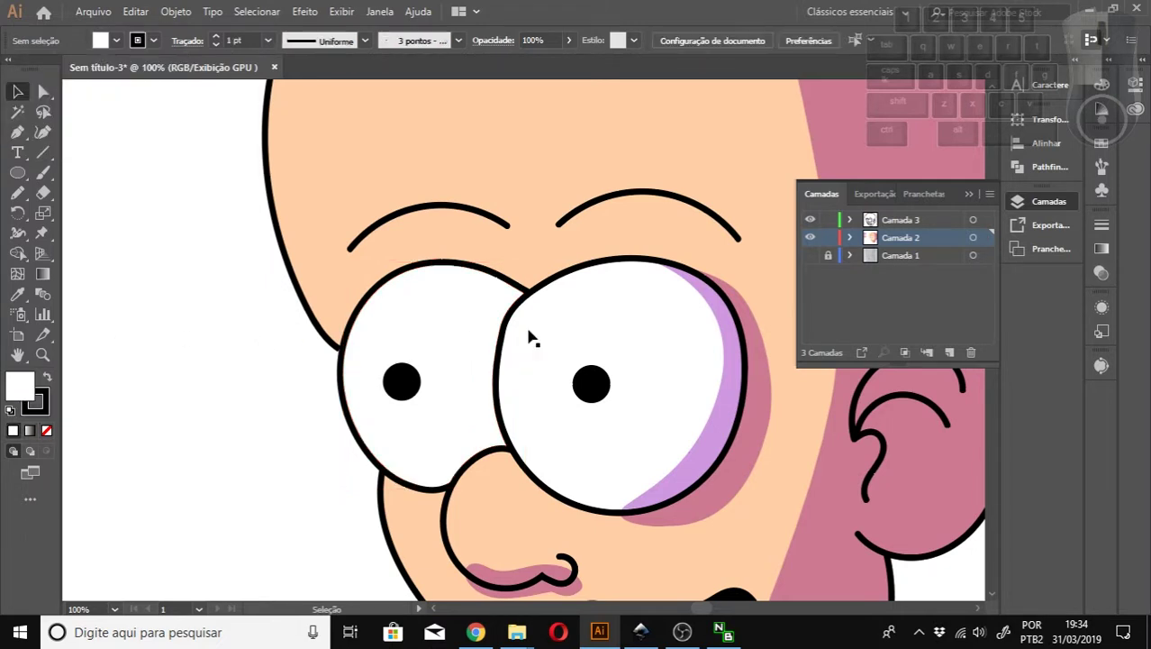
Color the separated strip in the left eye with the right eye's purple shadow color using the Eyedropper, and deselect it.
left_click(478, 311)
left_click(494, 313)
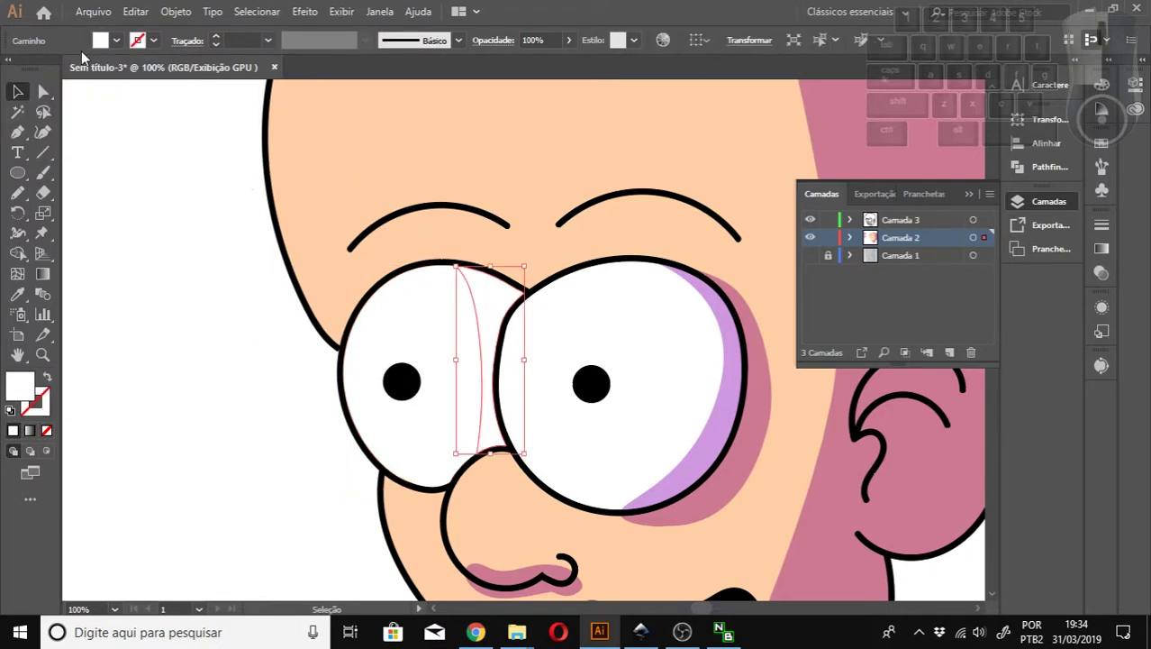
left_click(18, 293)
left_click(724, 419)
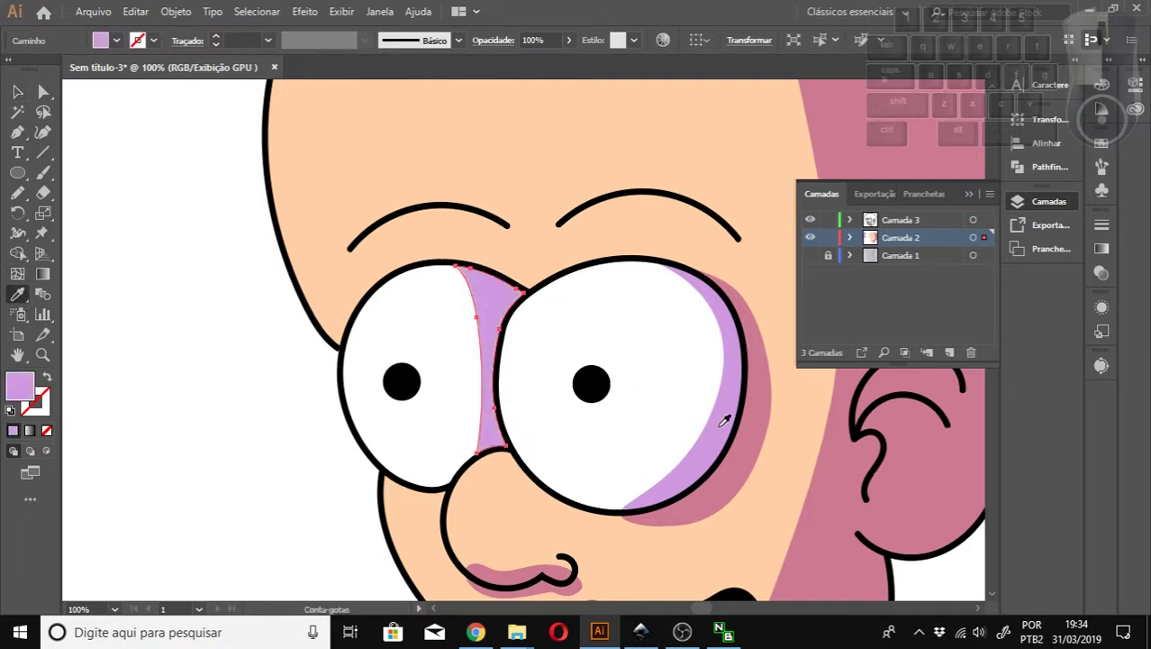
left_click(17, 91)
left_click(121, 284)
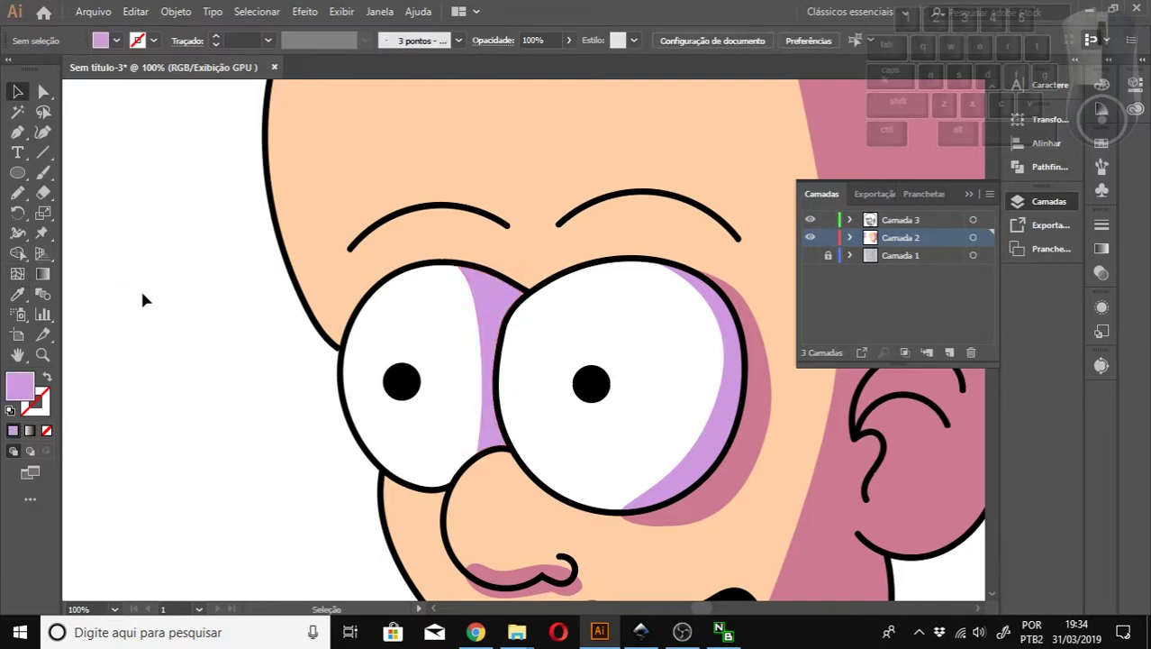
Examine the shaded head as a whole alongside the two reference color circles.
key("z")
key("ctrl+minus")
key("ctrl+minus")
key("ctrl+minus")
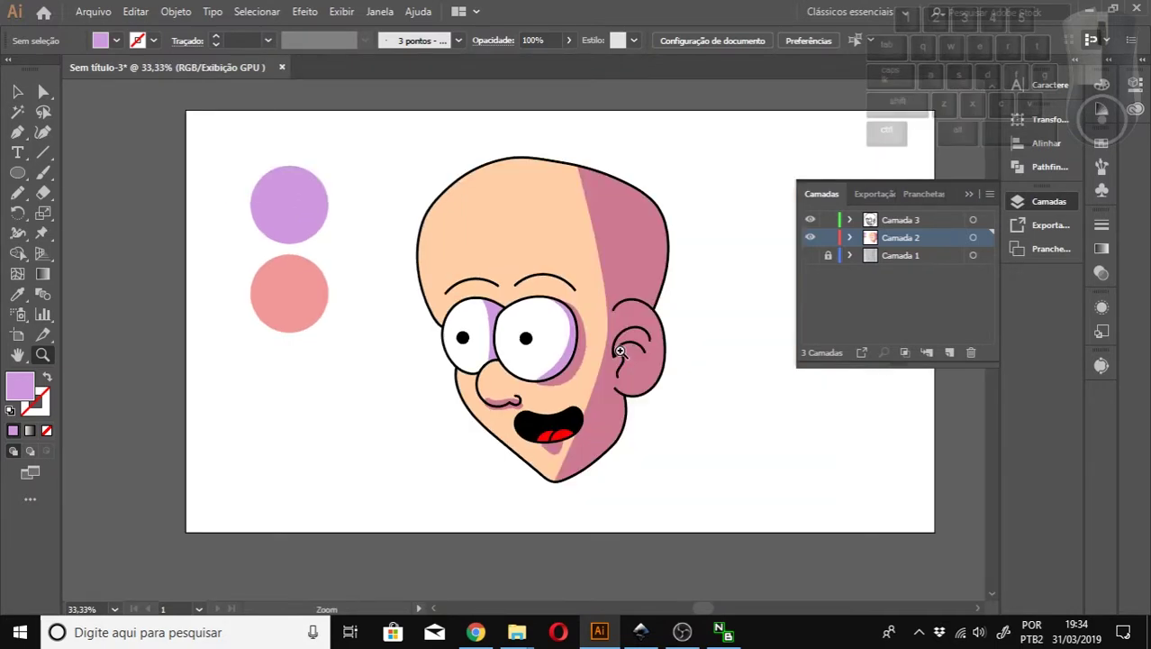
scroll(621, 350, "down", 1)
scroll(621, 351, "up", 2)
left_click(620, 351)
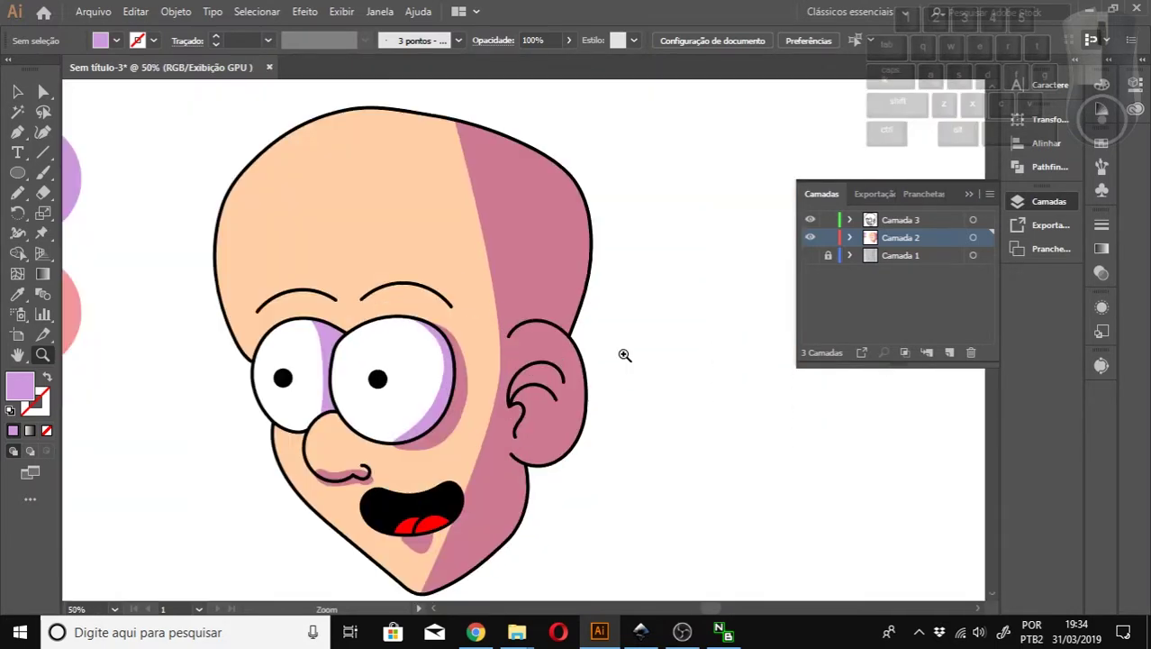
scroll(437, 346, "down", 1)
left_click(428, 337, "alt")
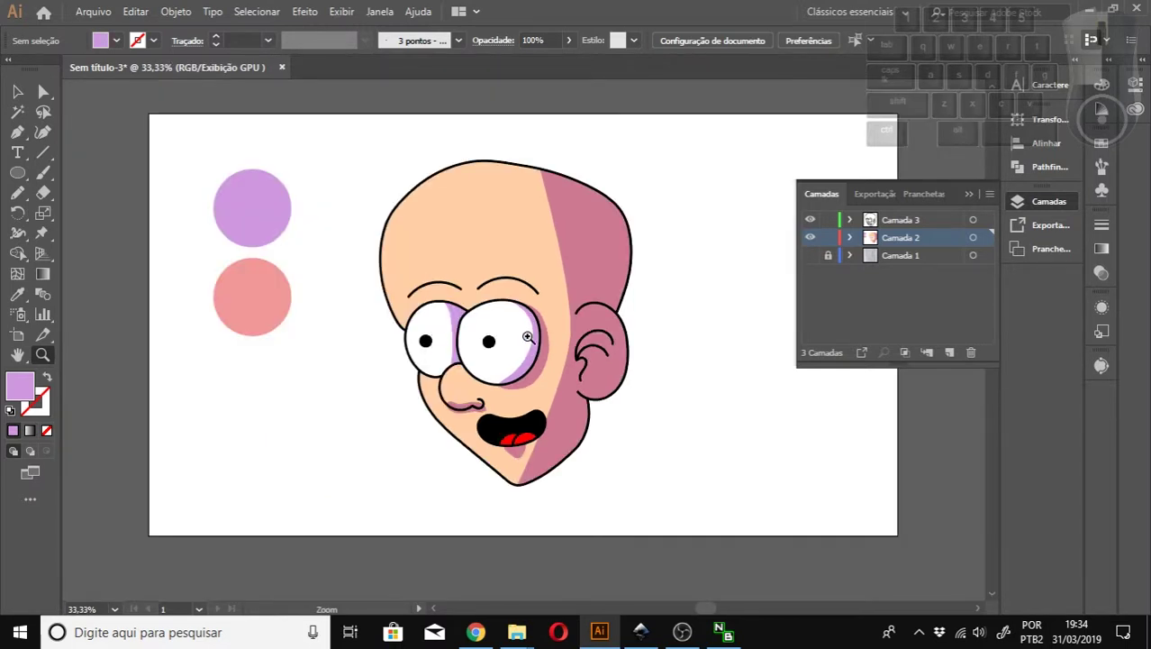
scroll(470, 276, "down", 1)
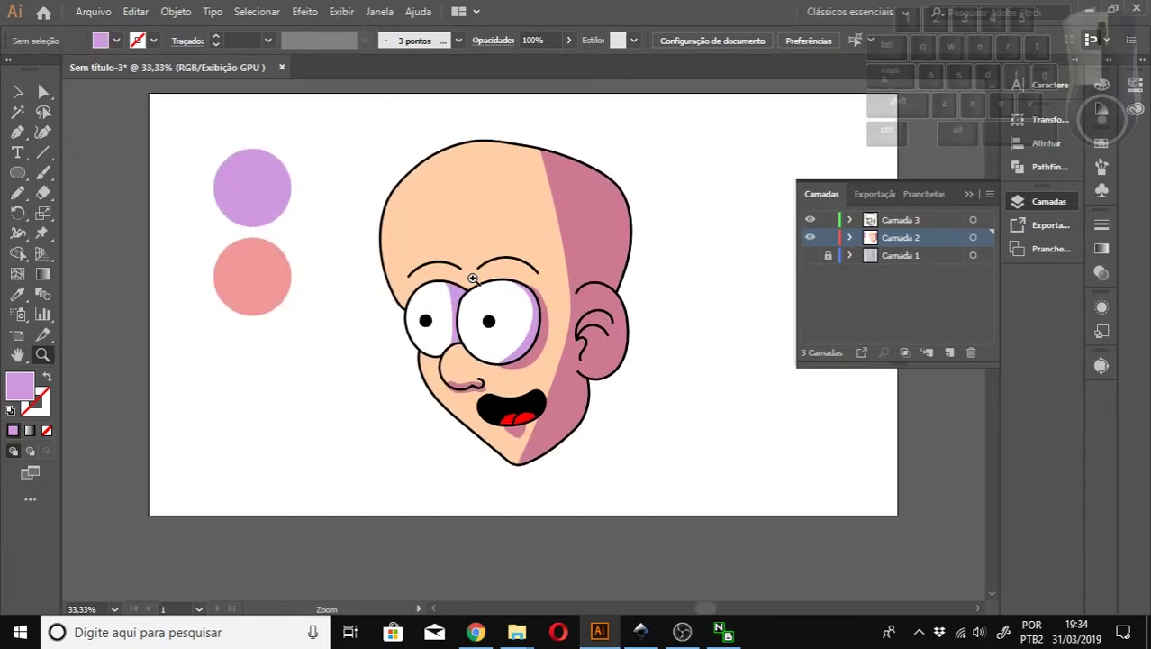
left_click(476, 275)
scroll(565, 335, "down", 3)
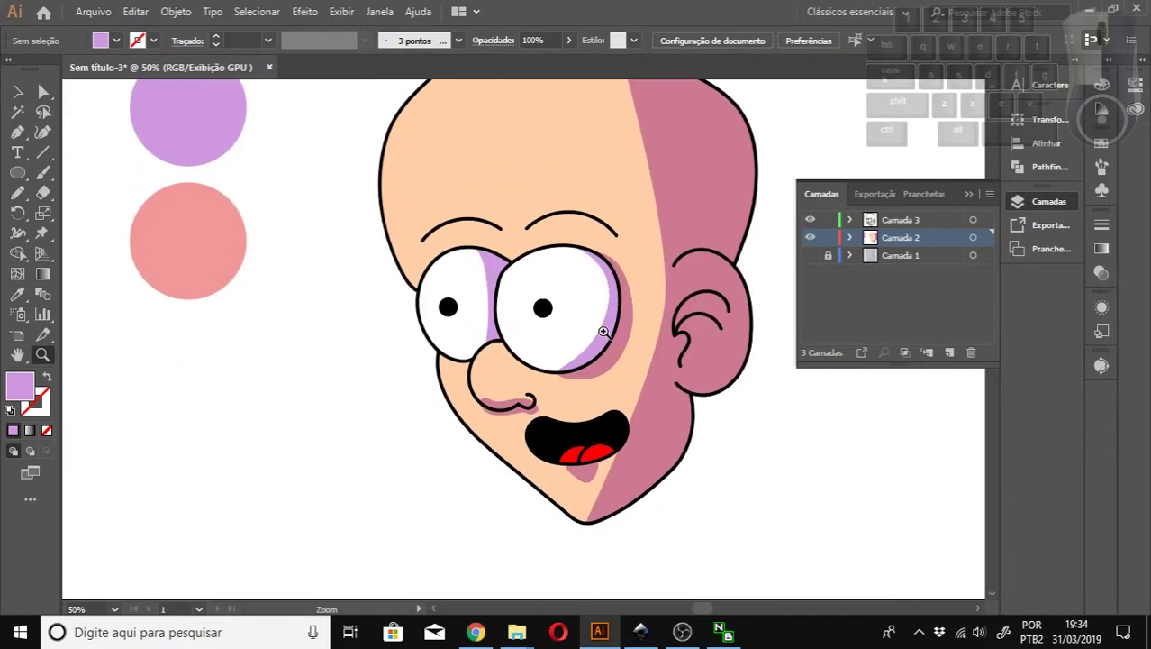
key("space")
left_click_drag(645, 311, 566, 382)
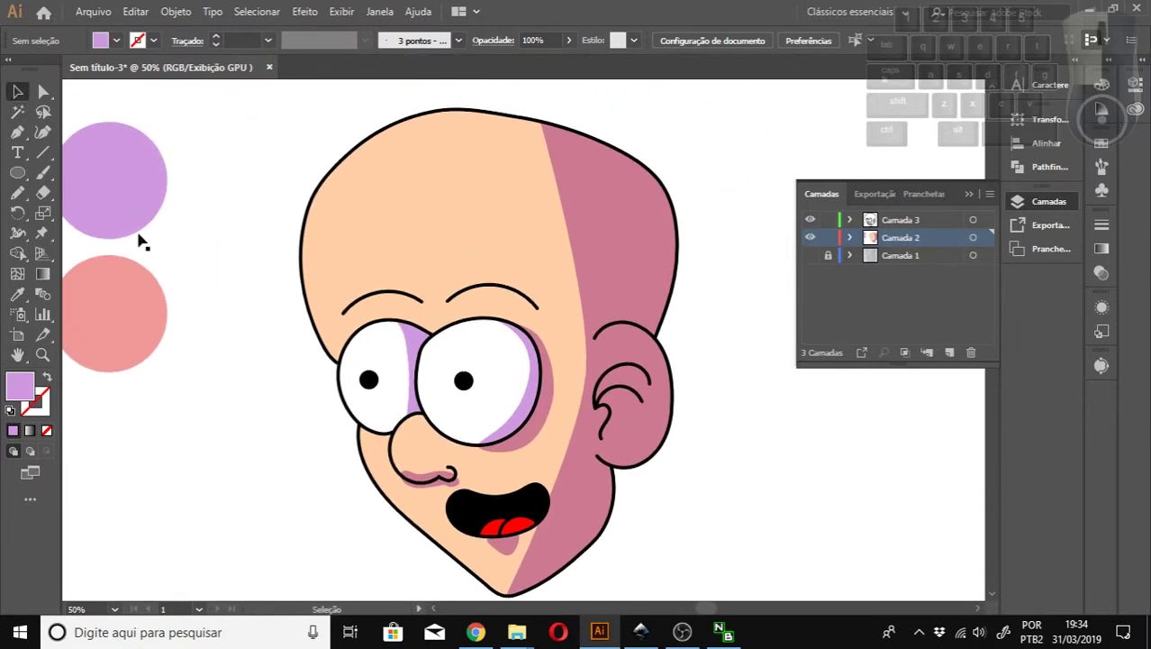
Fill the head's skin shape with the preset gradient Céu.
left_click(389, 239)
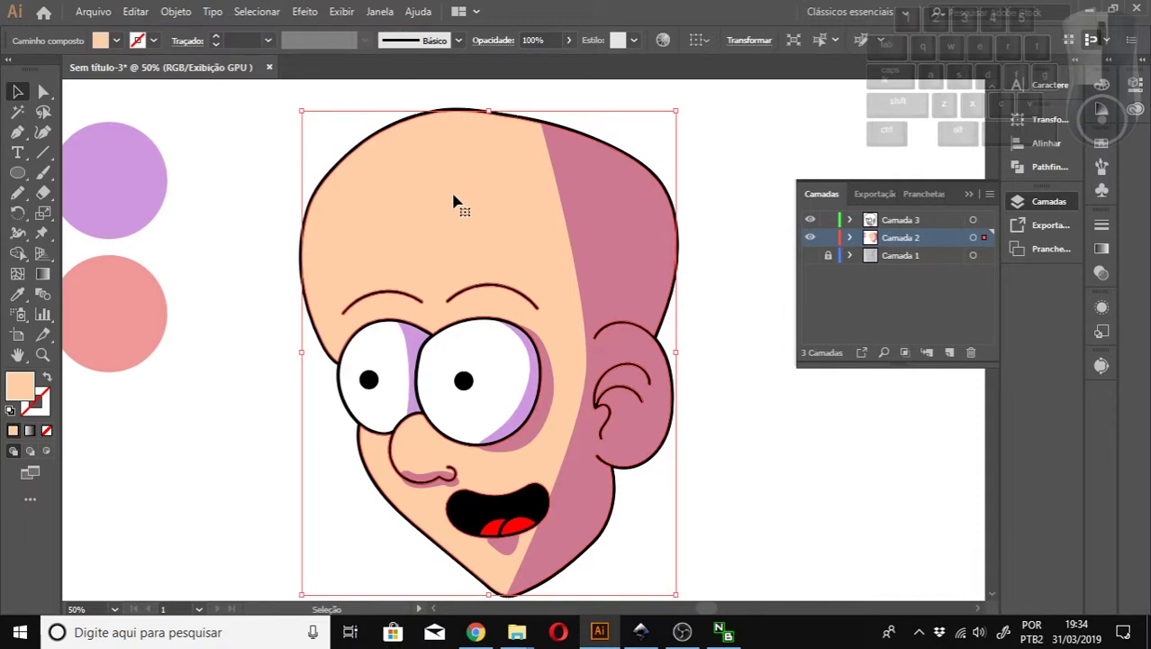
left_click(973, 197)
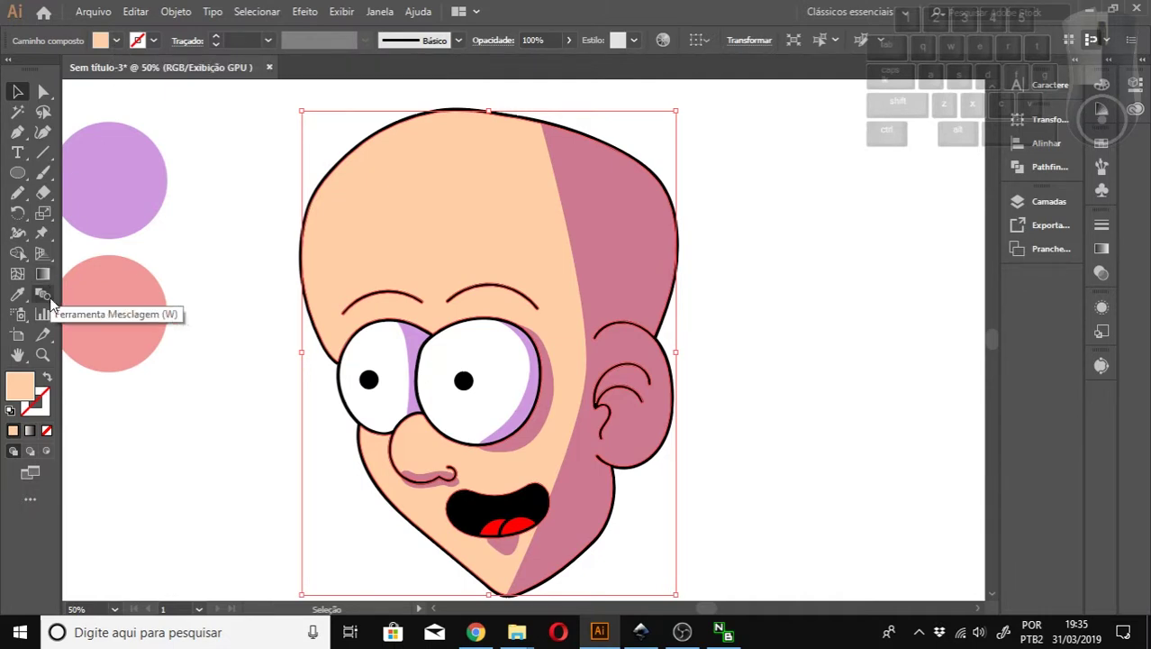
left_click(1105, 253)
left_click(926, 247)
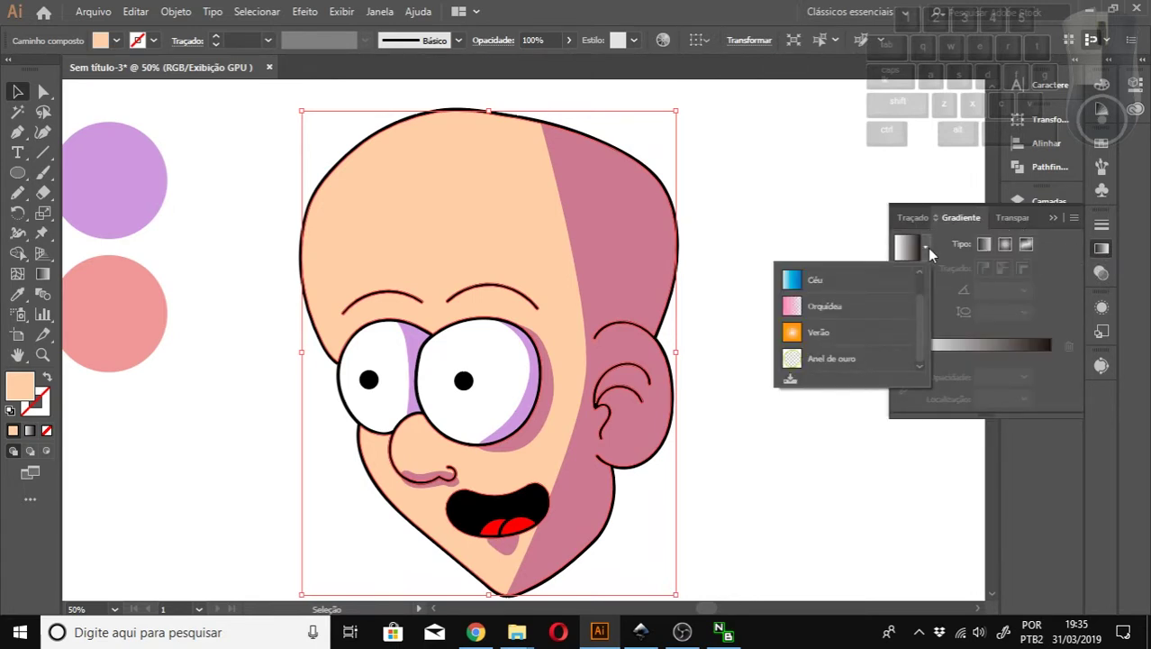
left_click(840, 285)
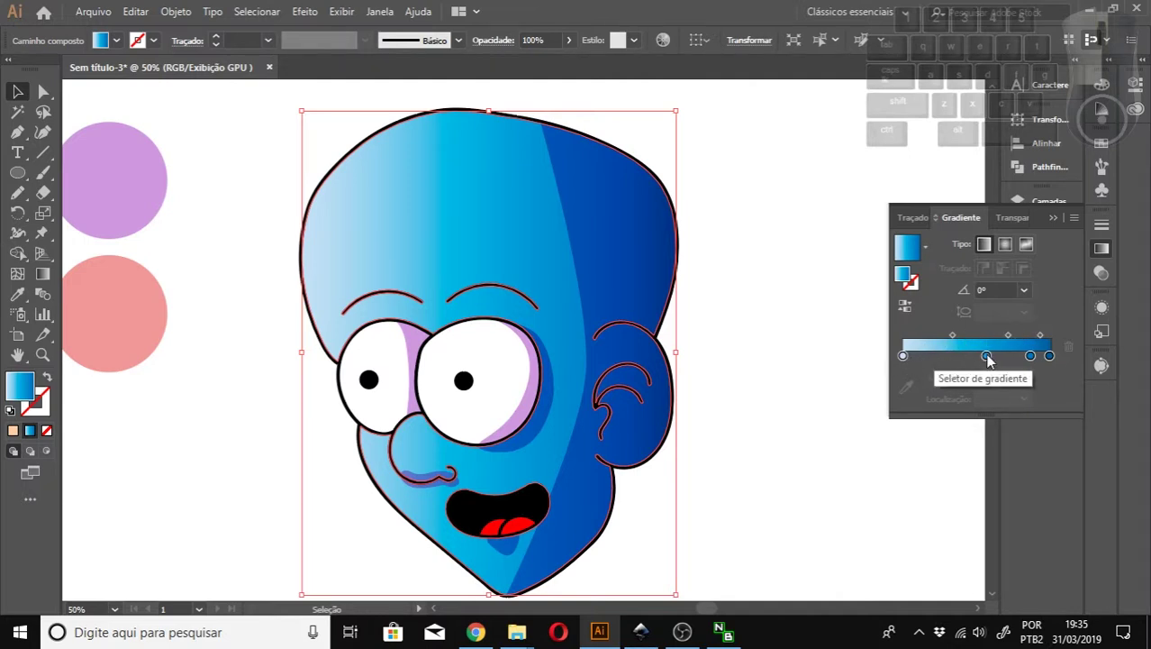
Remove the two middle color stops from the head's gradient and set the midpoint location to 46.07%.
left_click_drag(987, 355, 960, 356)
left_click_drag(1030, 356, 956, 356)
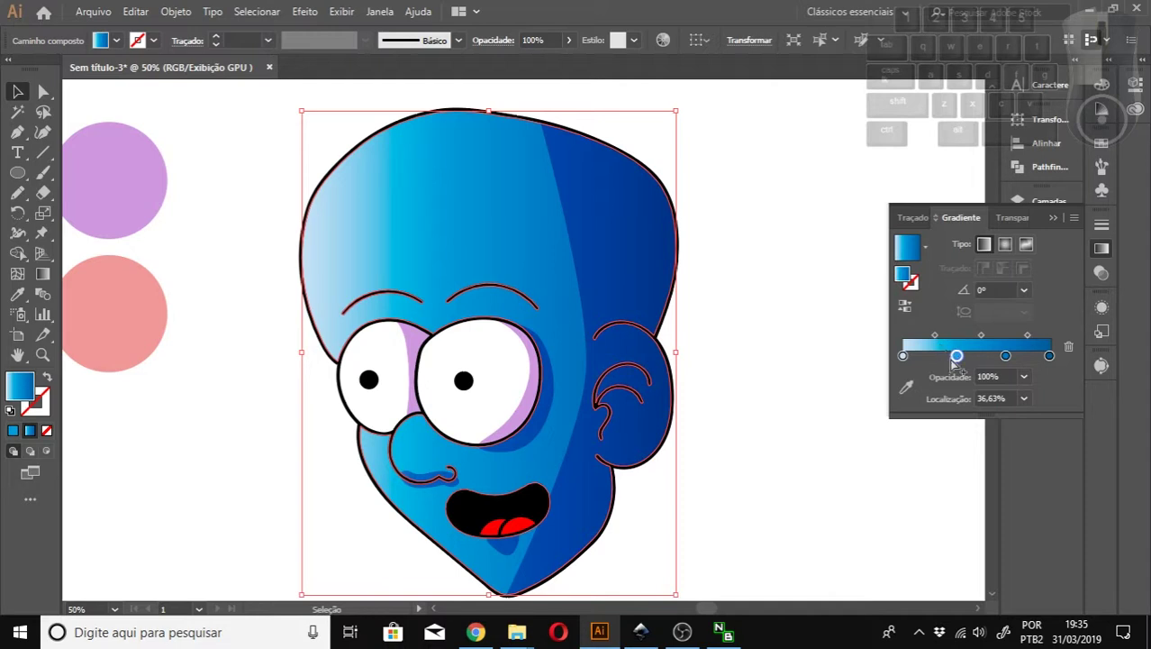
left_click_drag(957, 356, 1009, 385)
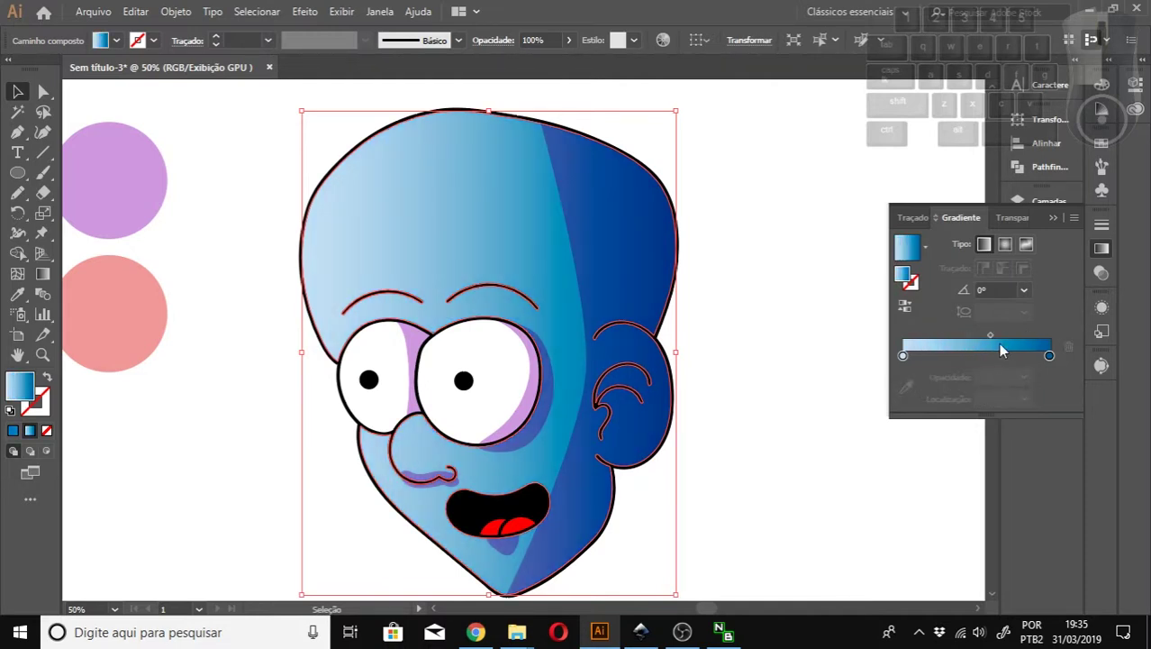
mouse_move(990, 336)
left_mouse_down()
mouse_move(955, 341)
mouse_move(1017, 337)
mouse_move(942, 339)
mouse_move(971, 335)
left_mouse_up()
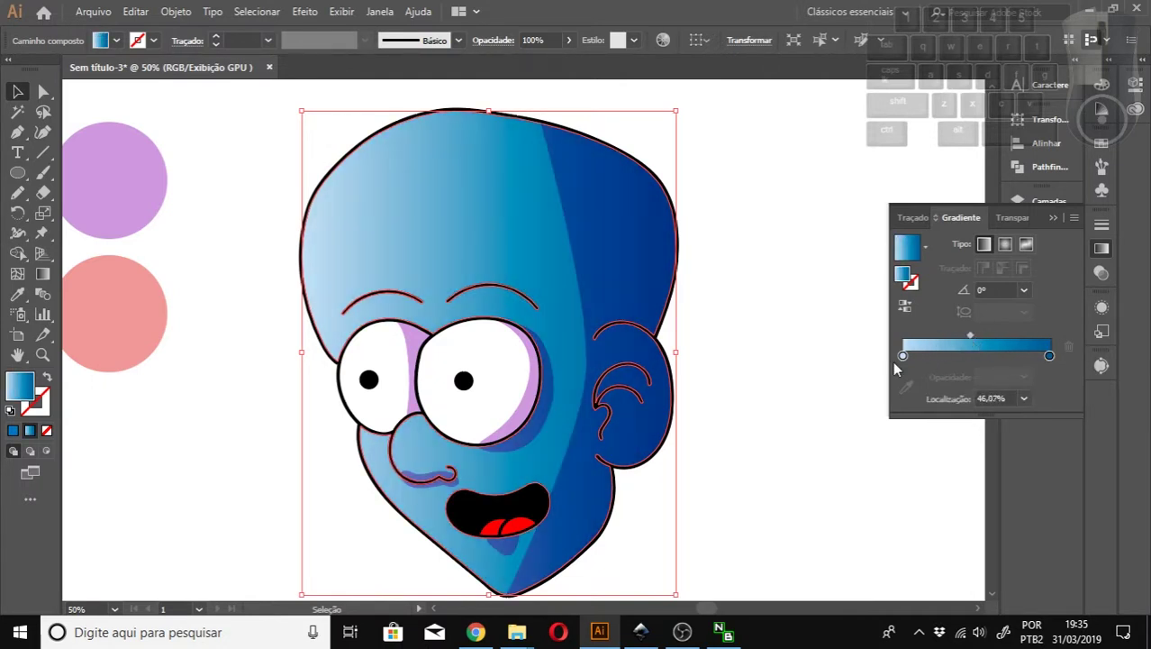
Change the start color stop of the head's gradient to light orange FFD094 using the RGB color spectrum.
double_click(903, 357)
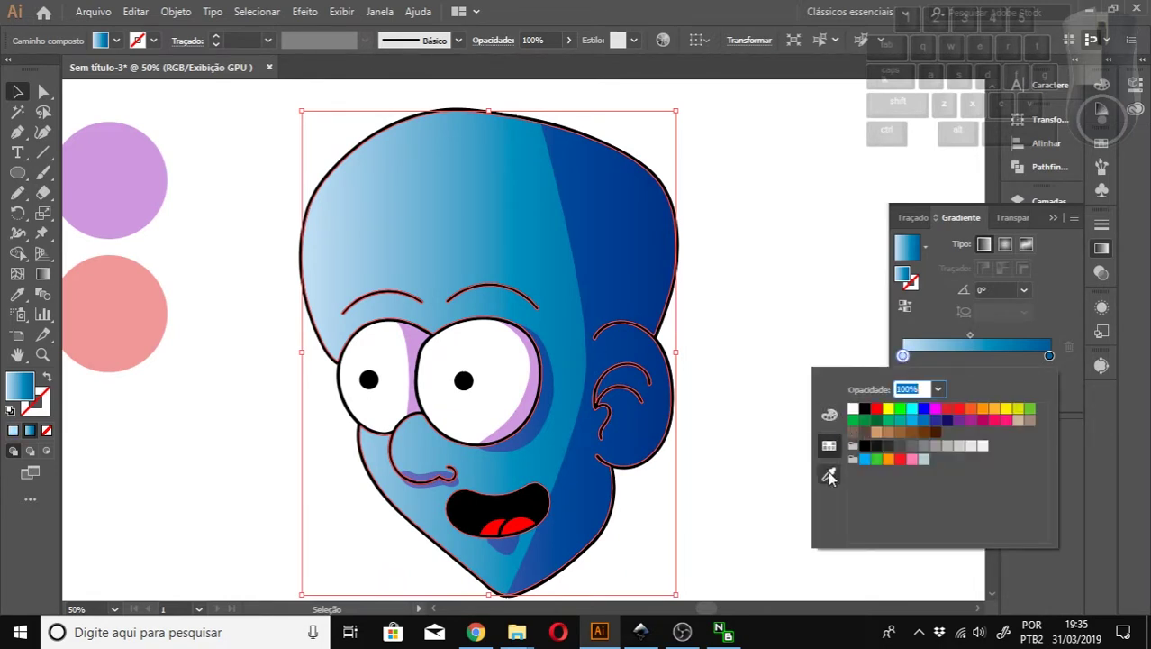
left_click(829, 417)
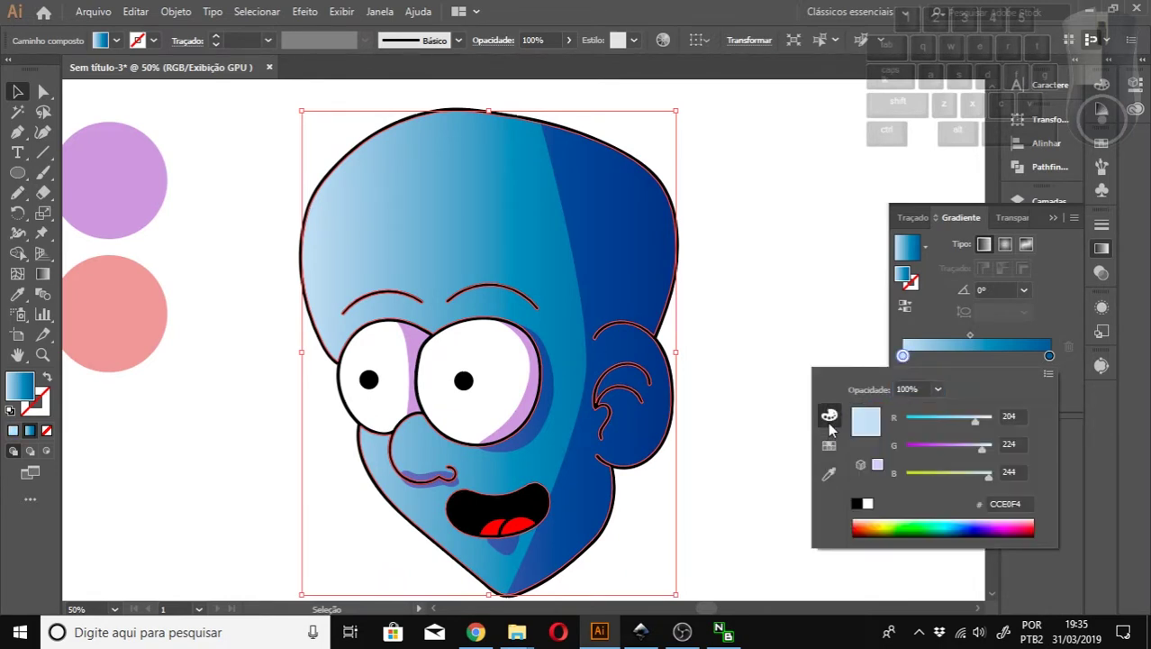
left_click(878, 521)
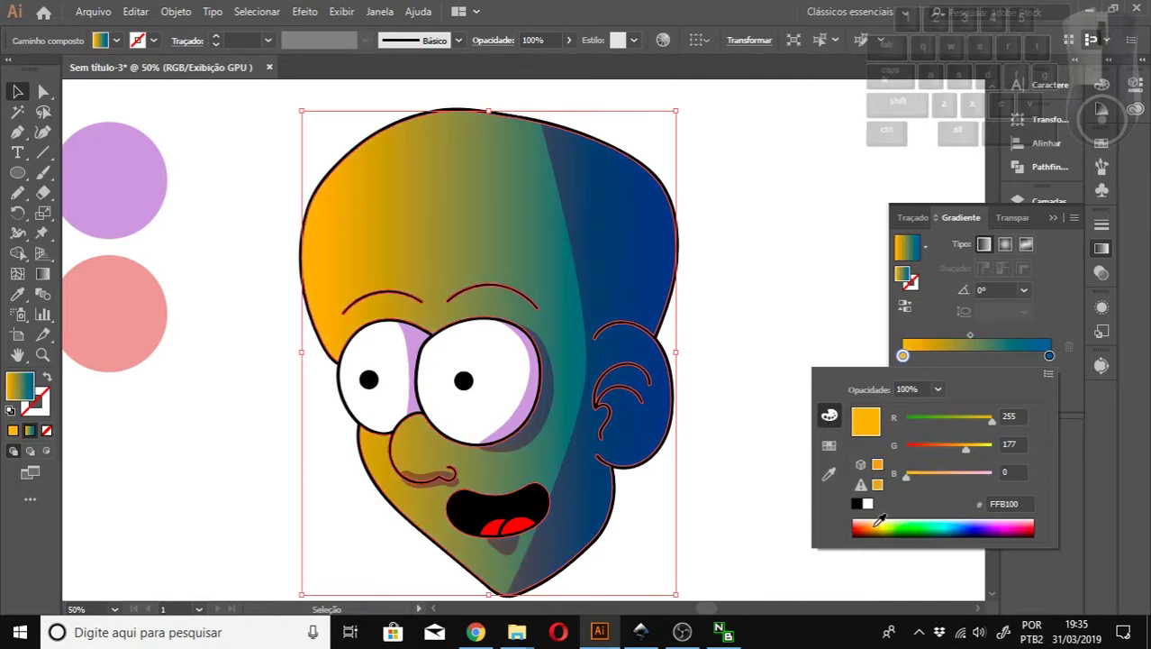
left_click(871, 520)
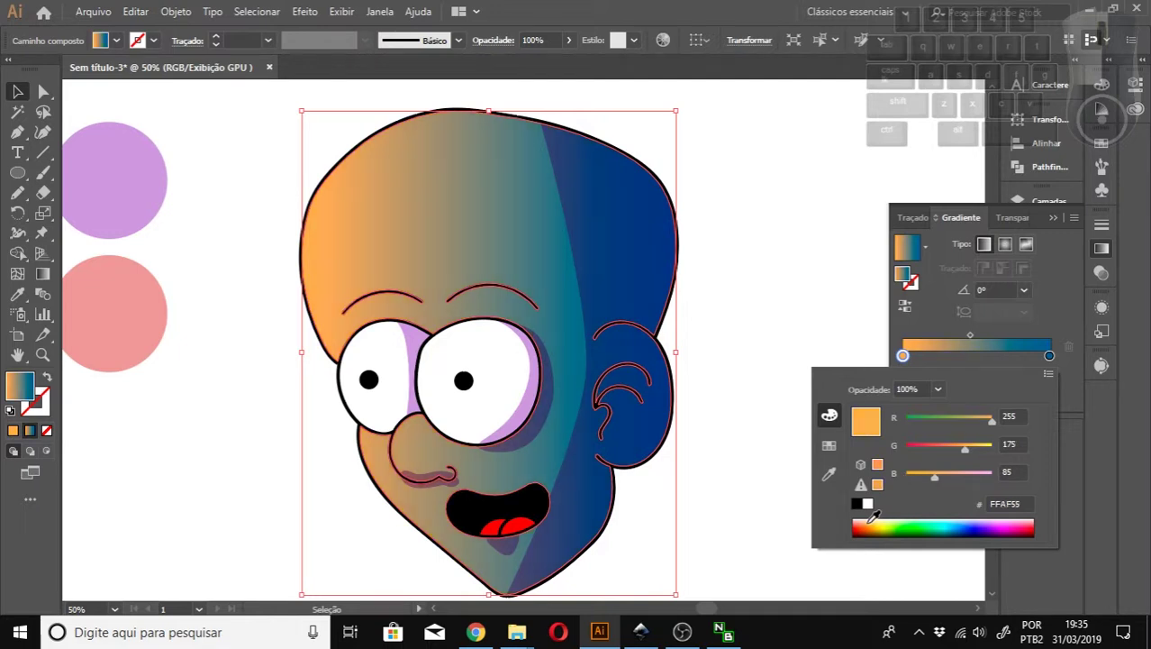
left_click(872, 520)
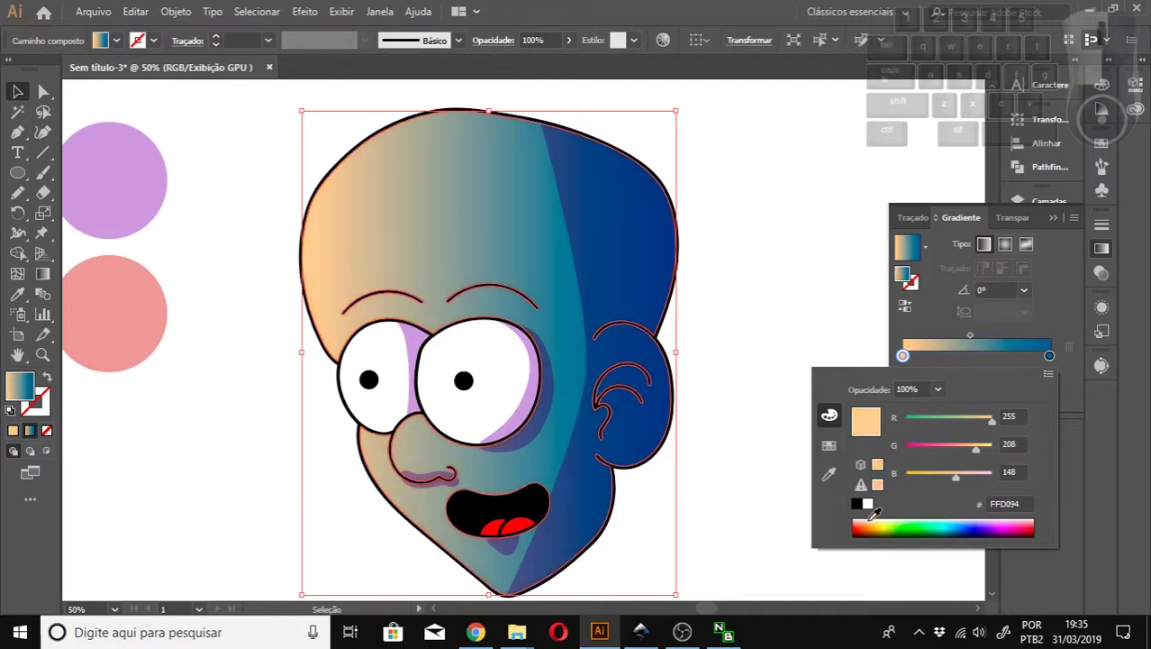
Change the end color stop of the head's gradient to the light skin tone FFD295.
double_click(1049, 356)
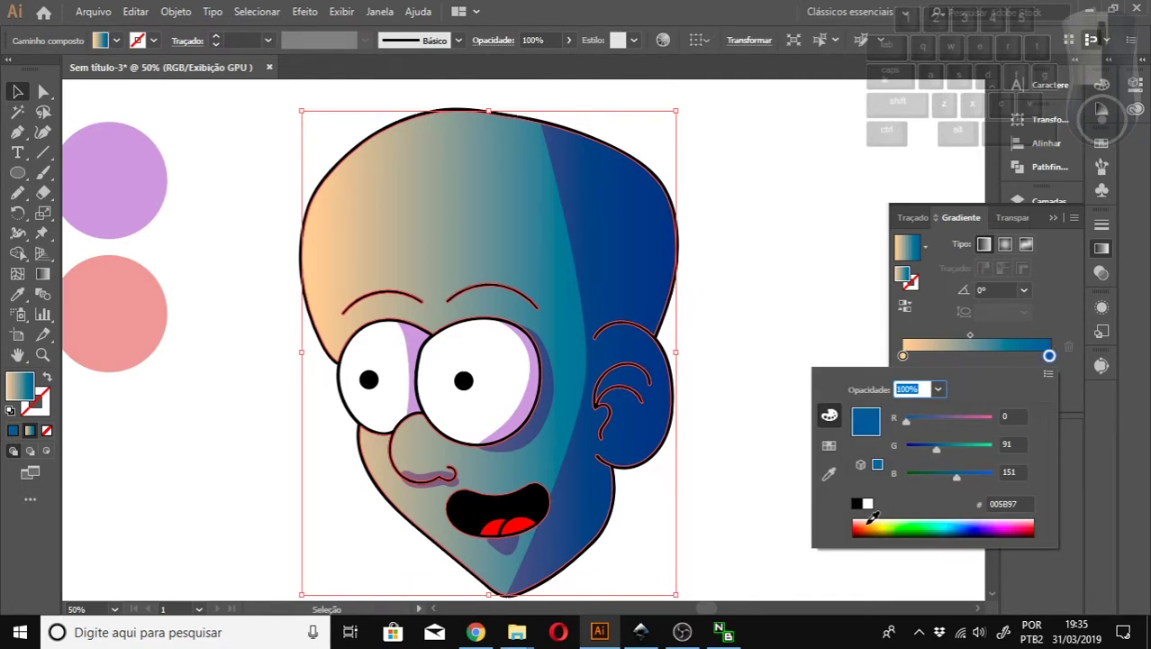
left_click_drag(871, 519, 875, 521)
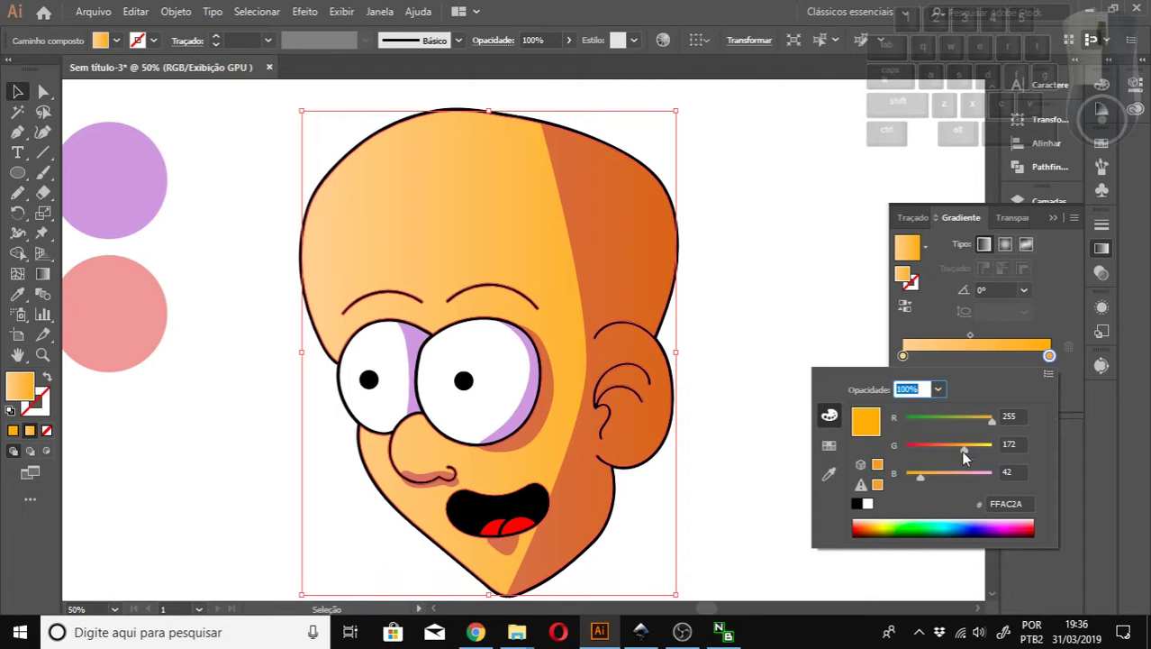
left_click_drag(964, 449, 979, 447)
left_click_drag(918, 478, 954, 475)
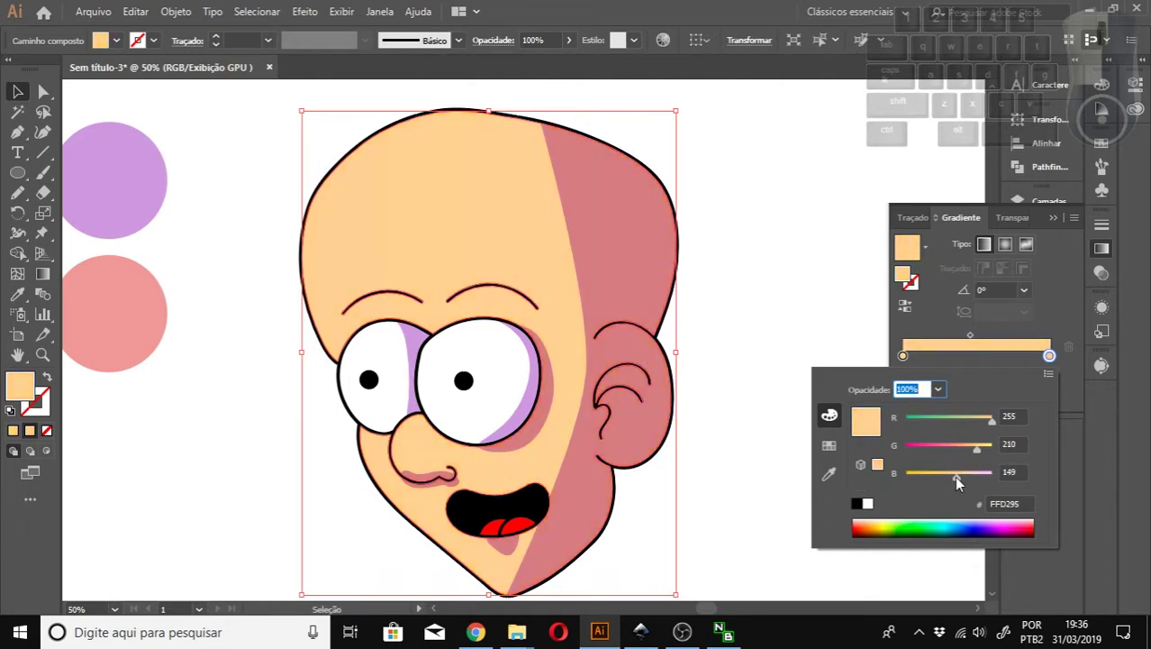
Lighten the start color stop of the head's gradient to pale cream FFE7B7 with the RGB sliders.
double_click(902, 355)
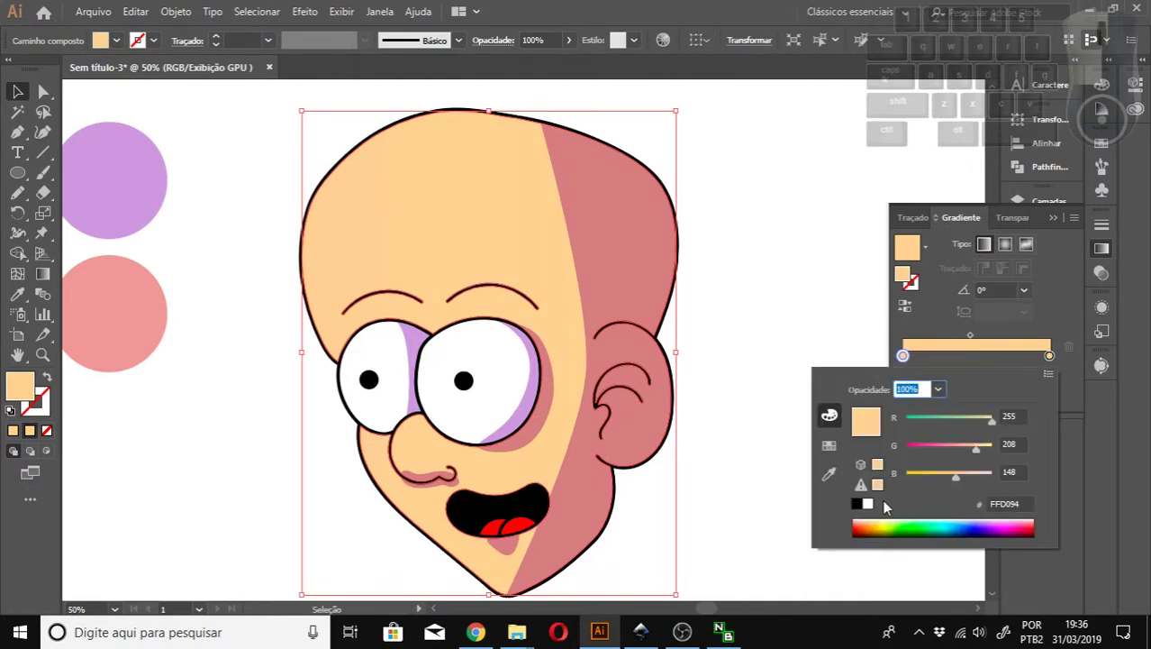
left_click(836, 448)
left_click(829, 472)
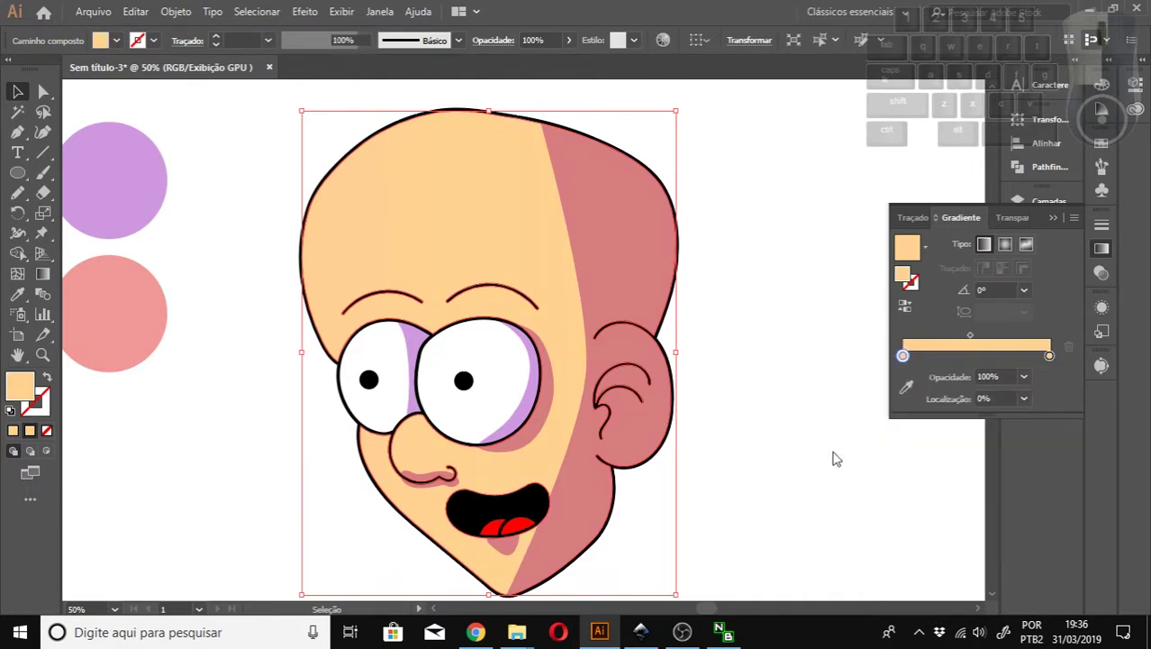
double_click(903, 355)
left_click(830, 417)
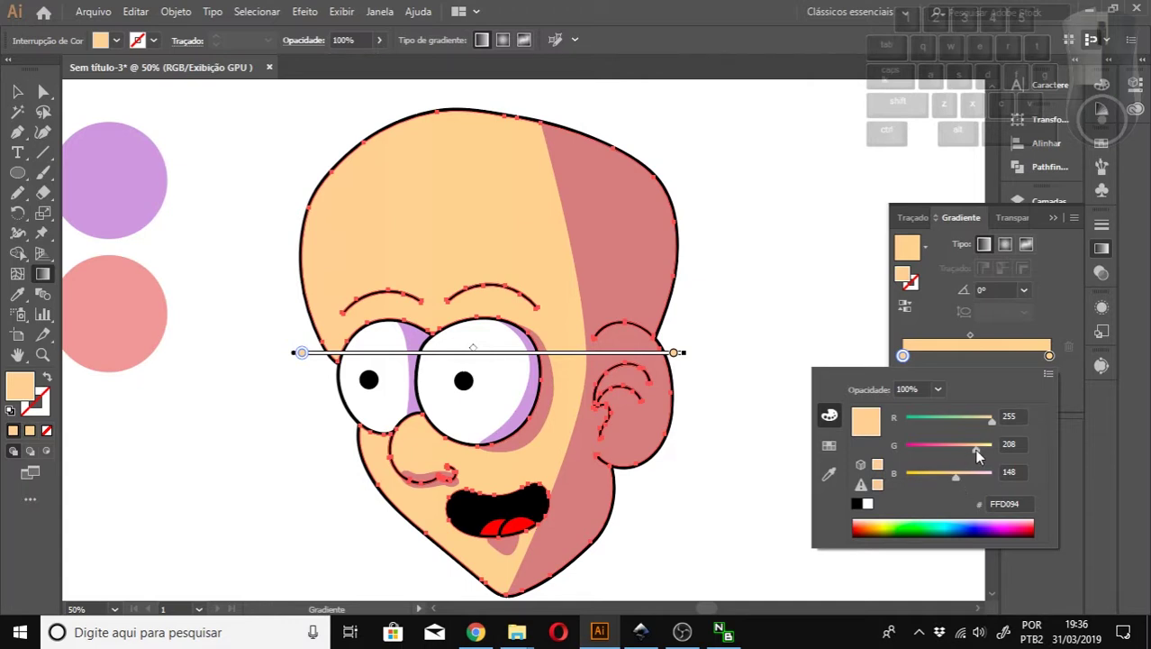
left_click_drag(978, 452, 963, 484)
left_click_drag(965, 478, 982, 450)
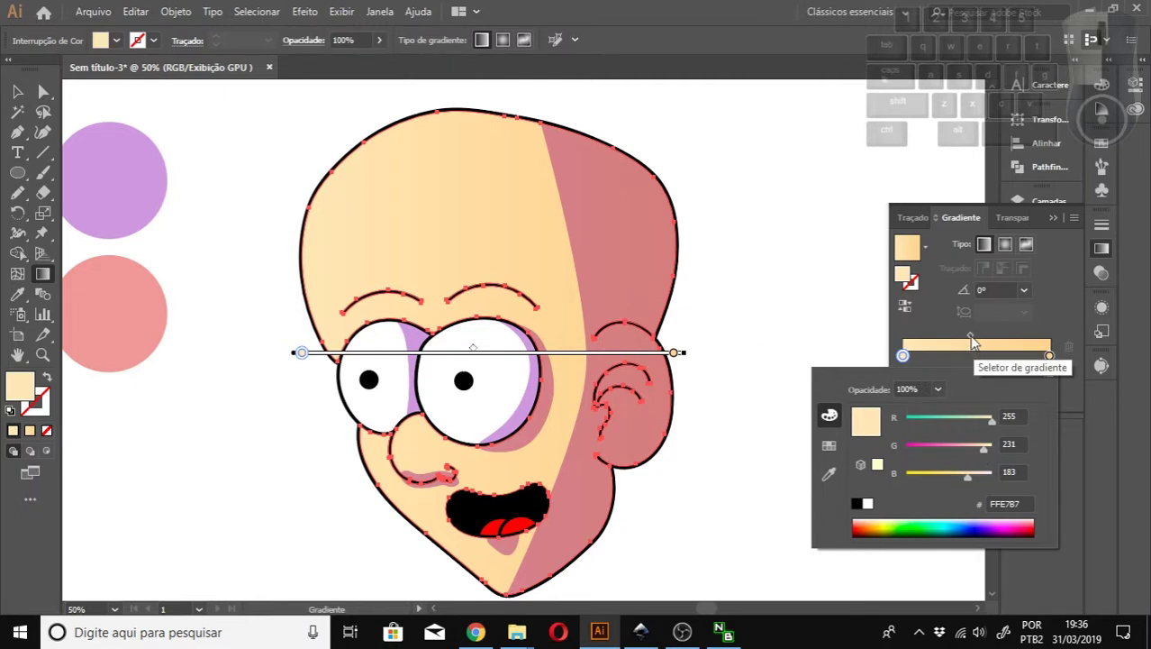
Recolor the end color stop of the head's gradient to salmon FFAB8B with the RGB sliders.
left_click(1048, 355)
double_click(1049, 355)
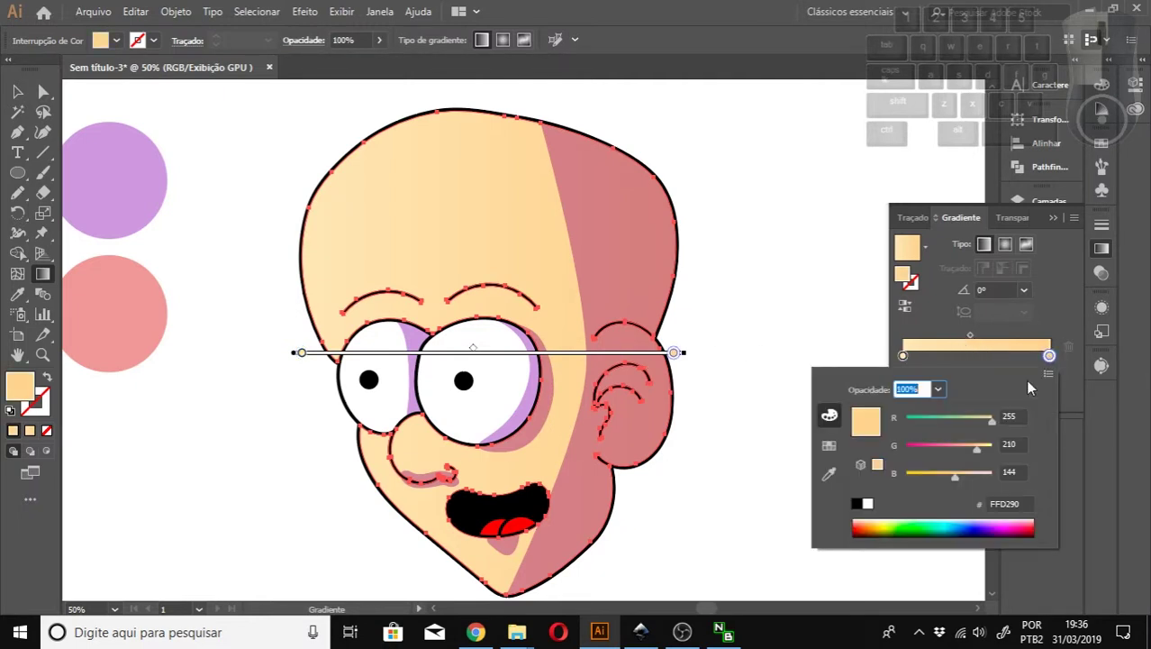
left_click_drag(970, 447, 950, 477)
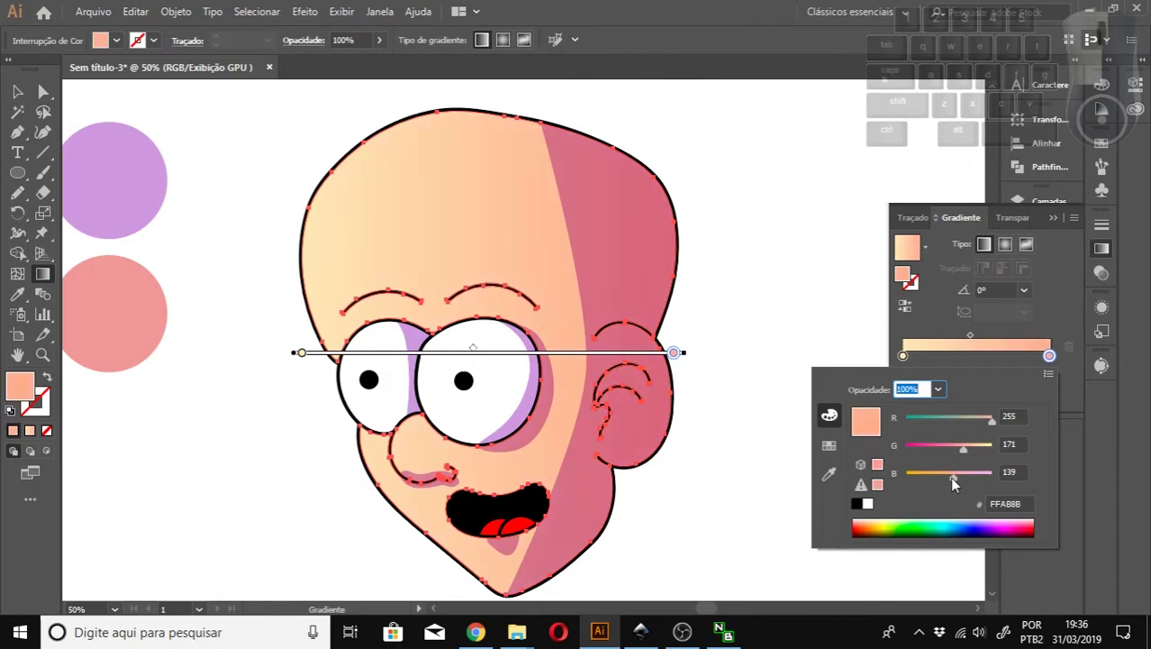
left_click(1020, 330)
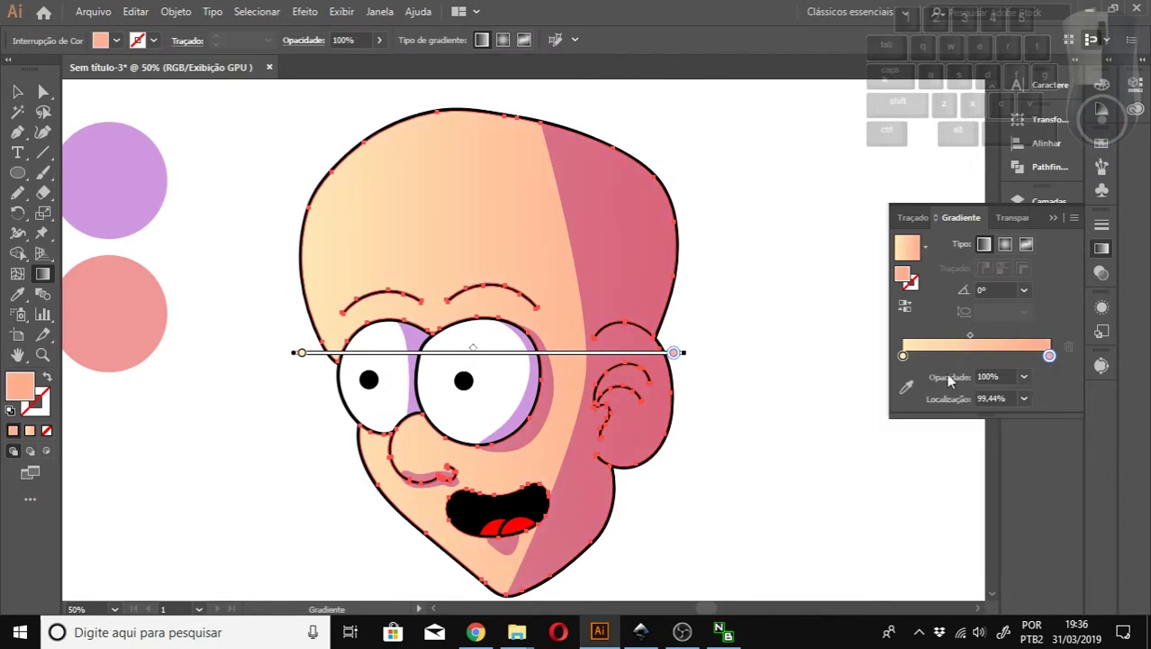
Set the midpoint of the head's gradient to 39.89% and deselect the shape.
left_click_drag(971, 335, 963, 339)
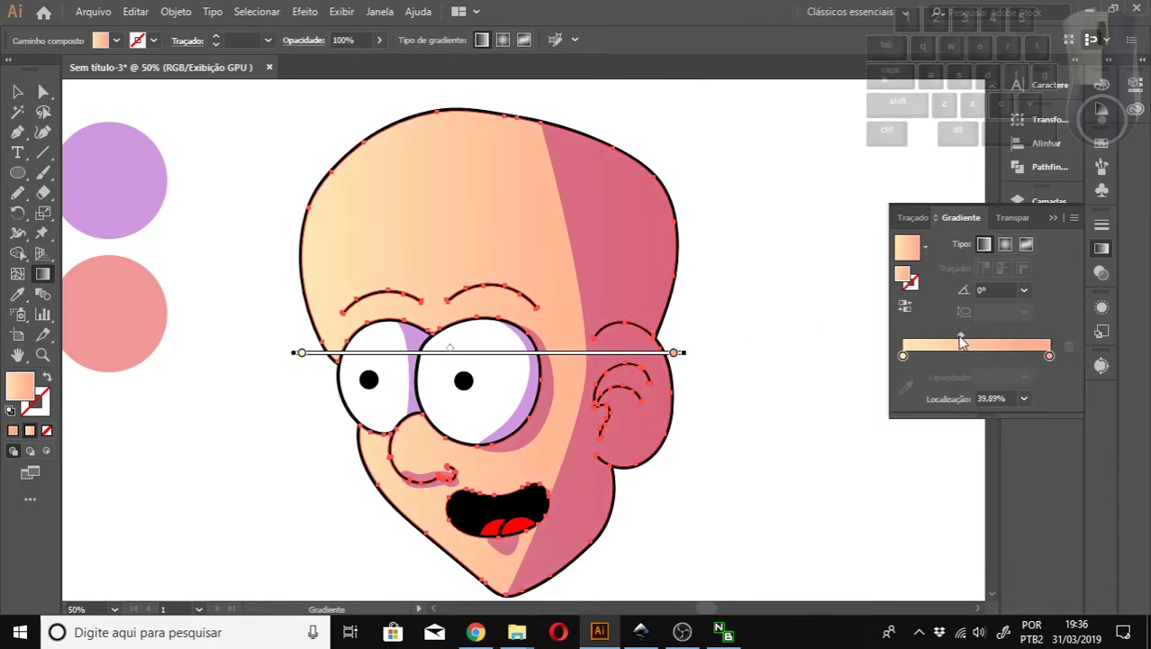
left_click(17, 91)
left_click(247, 136)
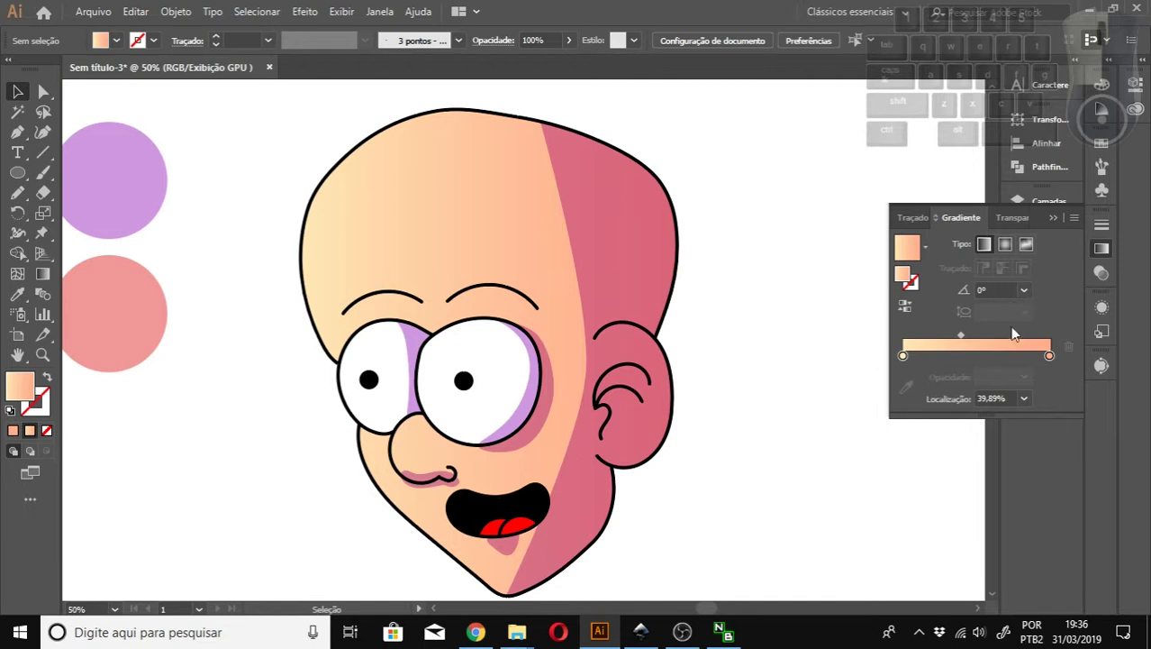
Reselect the head's skin shape, rotate its gradient to -14.4° with the Gradient tool, and select the start color stop.
left_click(1048, 357)
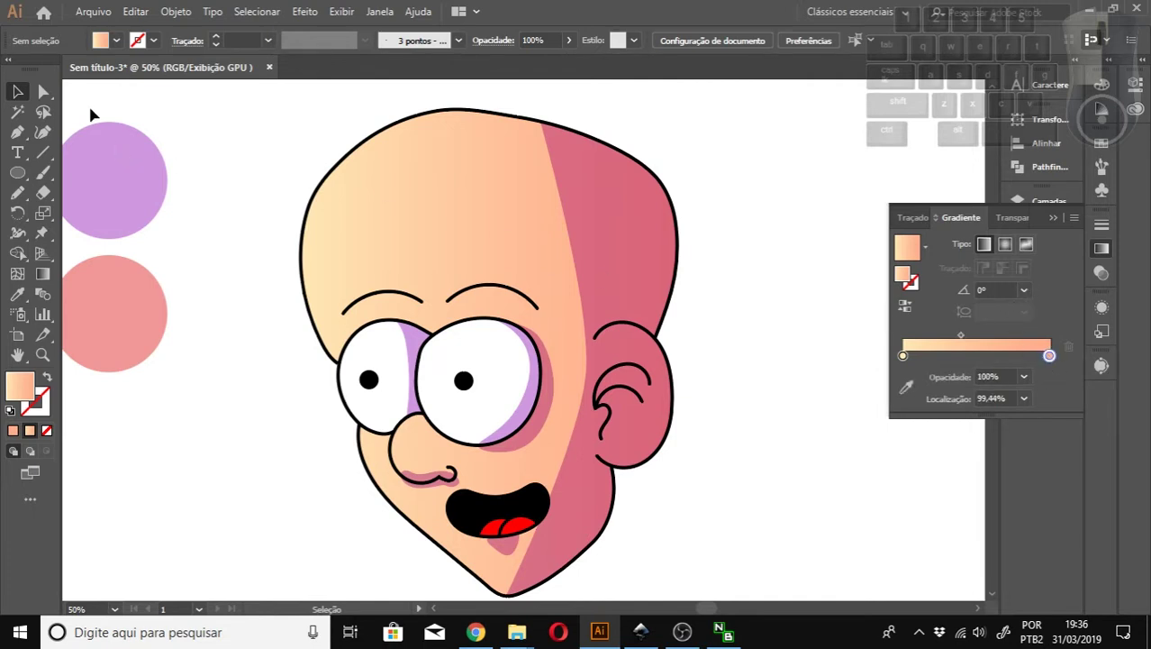
left_click(386, 197)
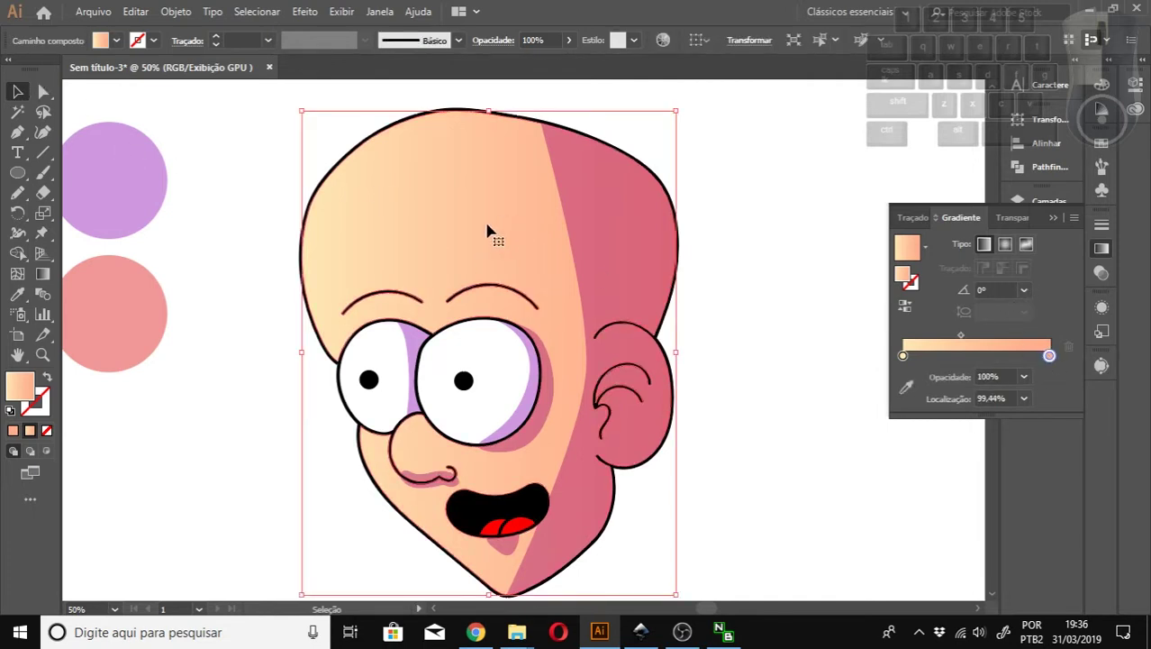
left_click(43, 273)
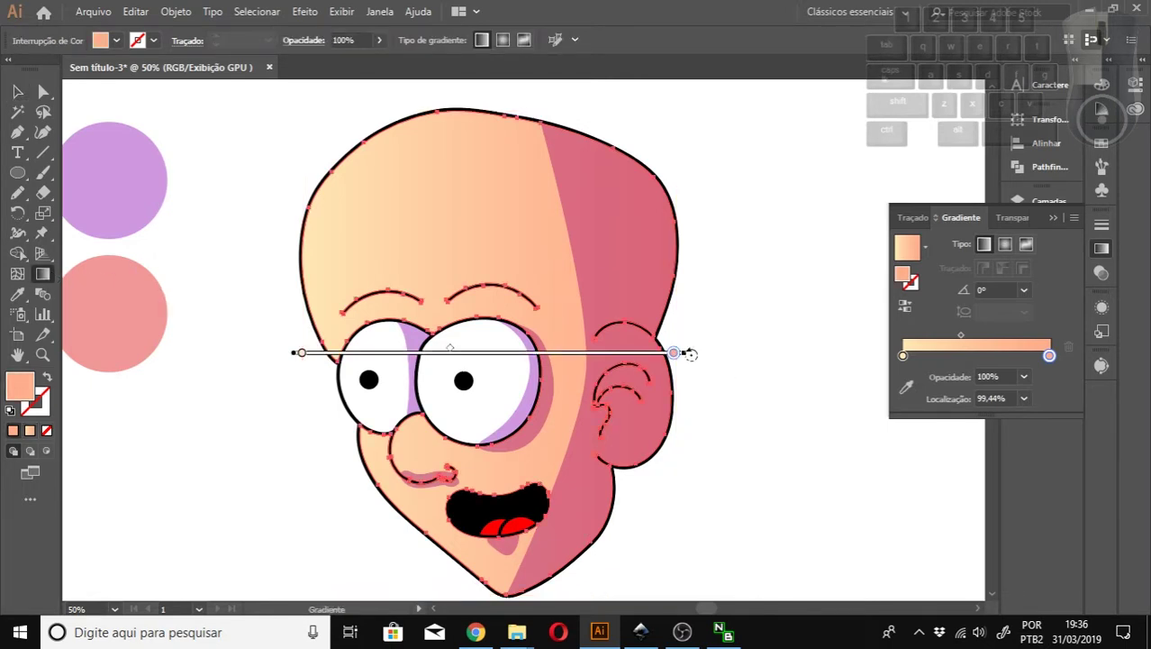
left_click_drag(690, 354, 702, 455)
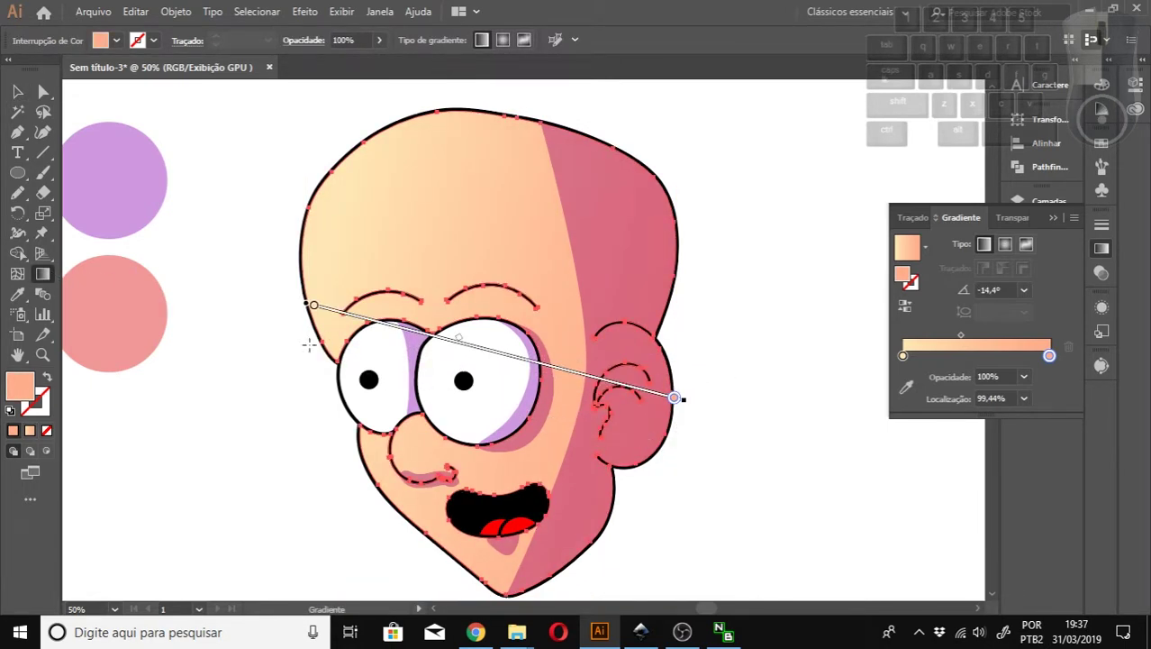
left_click(313, 307)
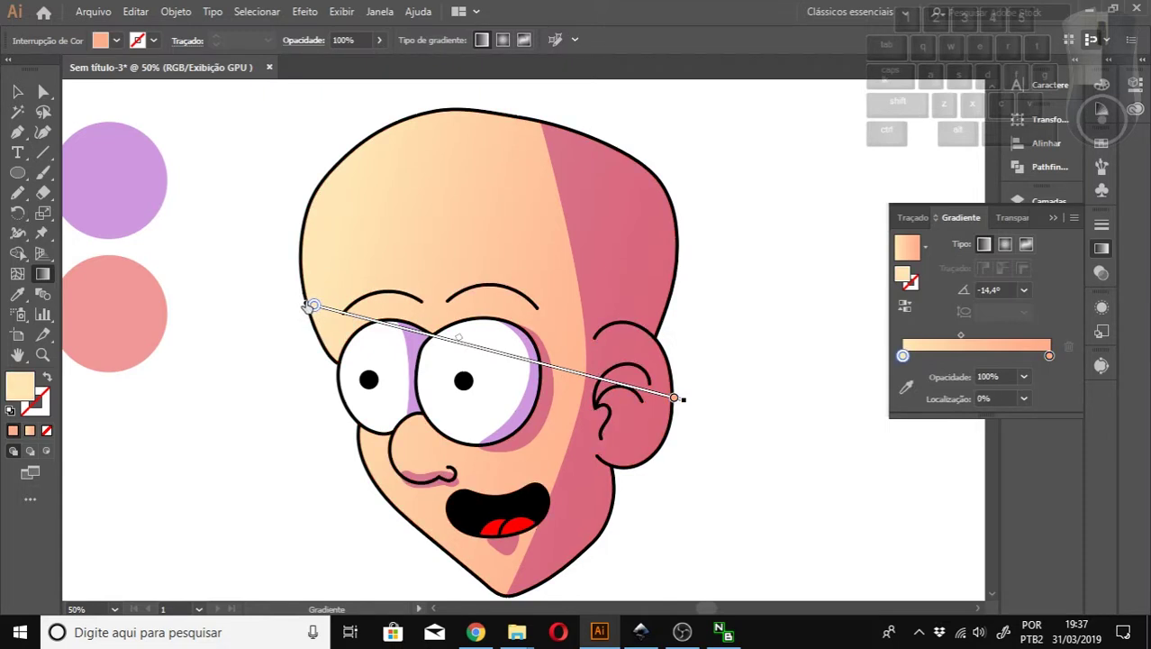
Rotate the head's gradient to -23.2° with the Gradient tool and return to the Selection tool.
left_click_drag(688, 405, 685, 409)
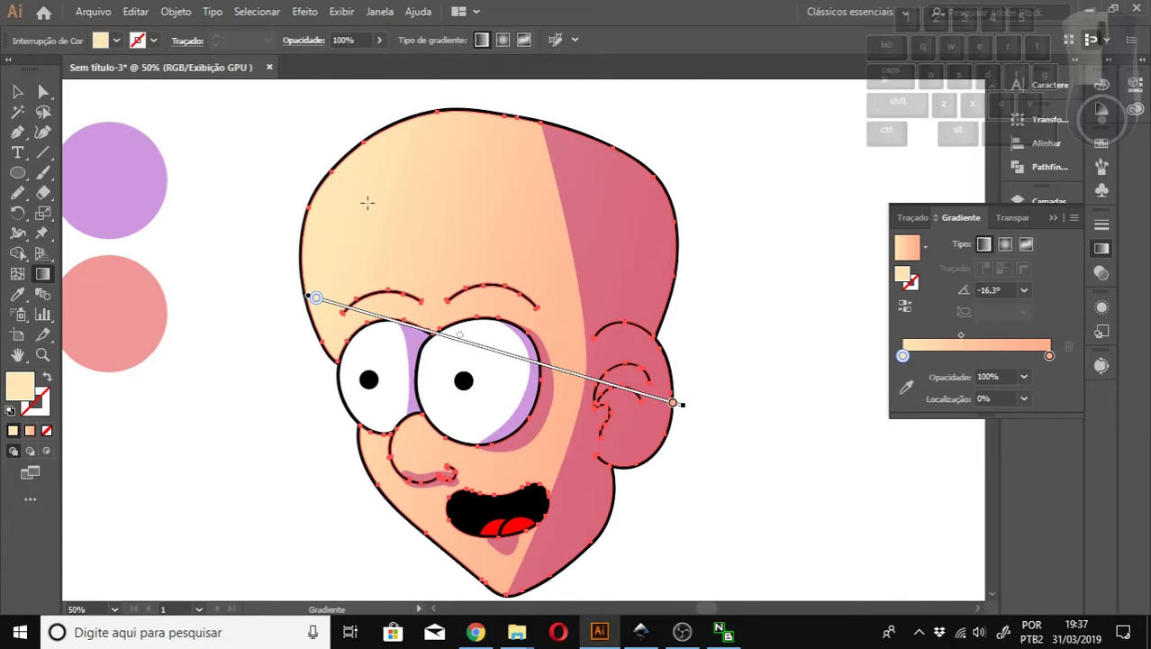
left_click_drag(688, 407, 686, 429)
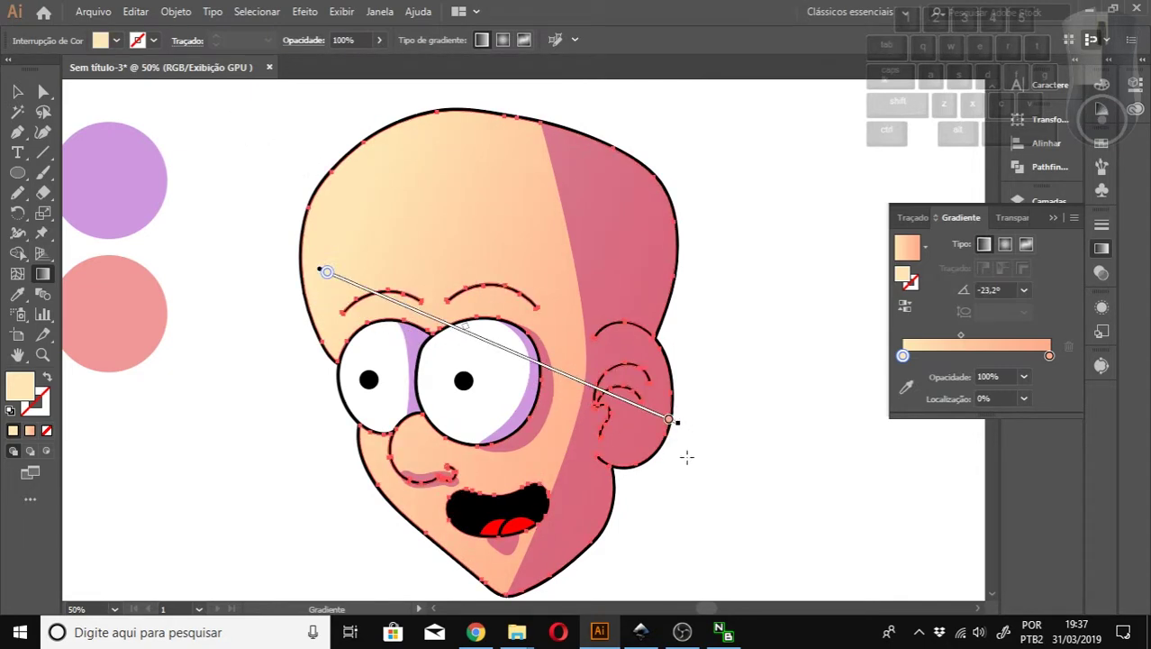
left_click(17, 91)
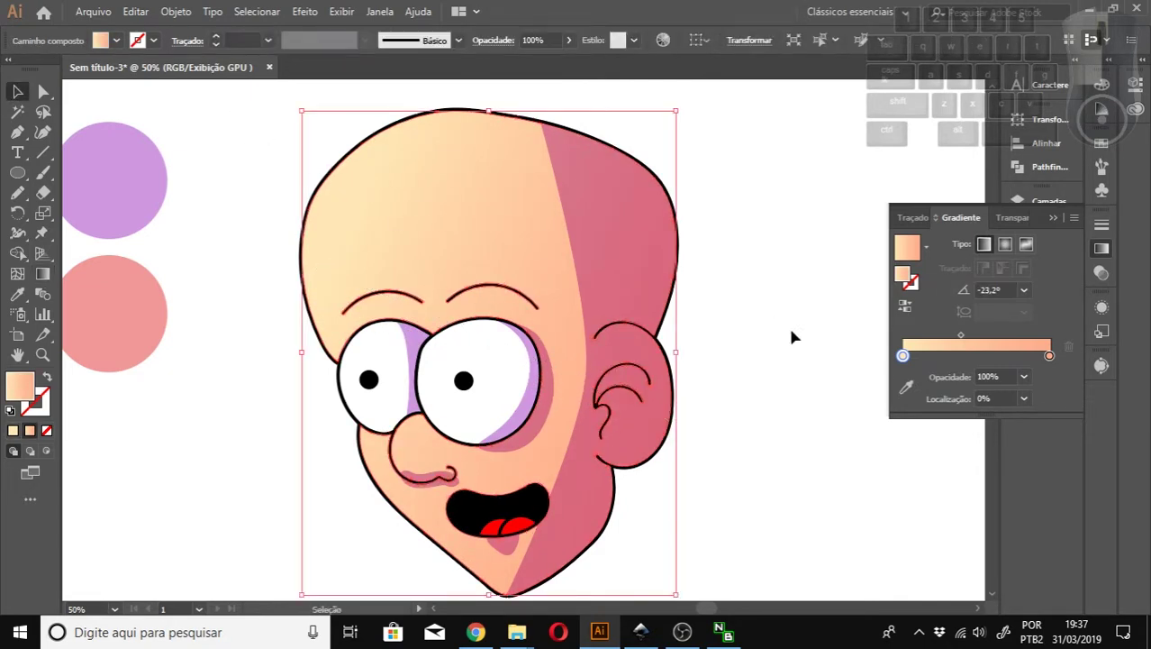
Lighten the start color stop of the head's gradient to FFF4C4, reduce its saturation with the HSB sliders, and deselect the head.
double_click(902, 356)
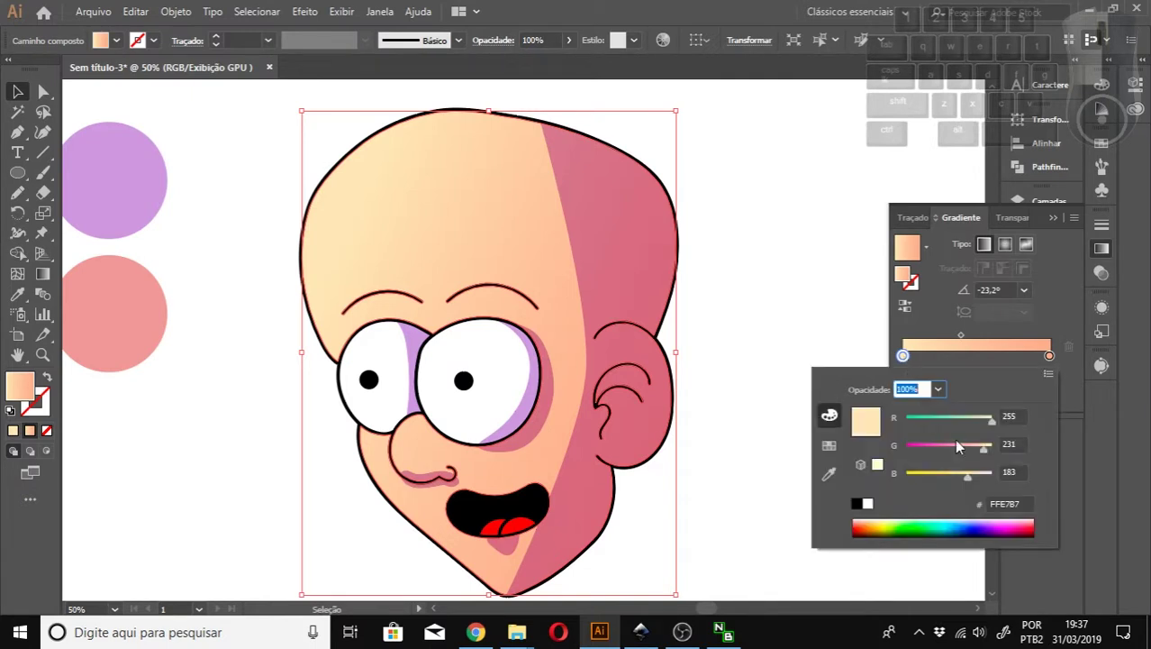
left_click_drag(971, 478, 987, 451)
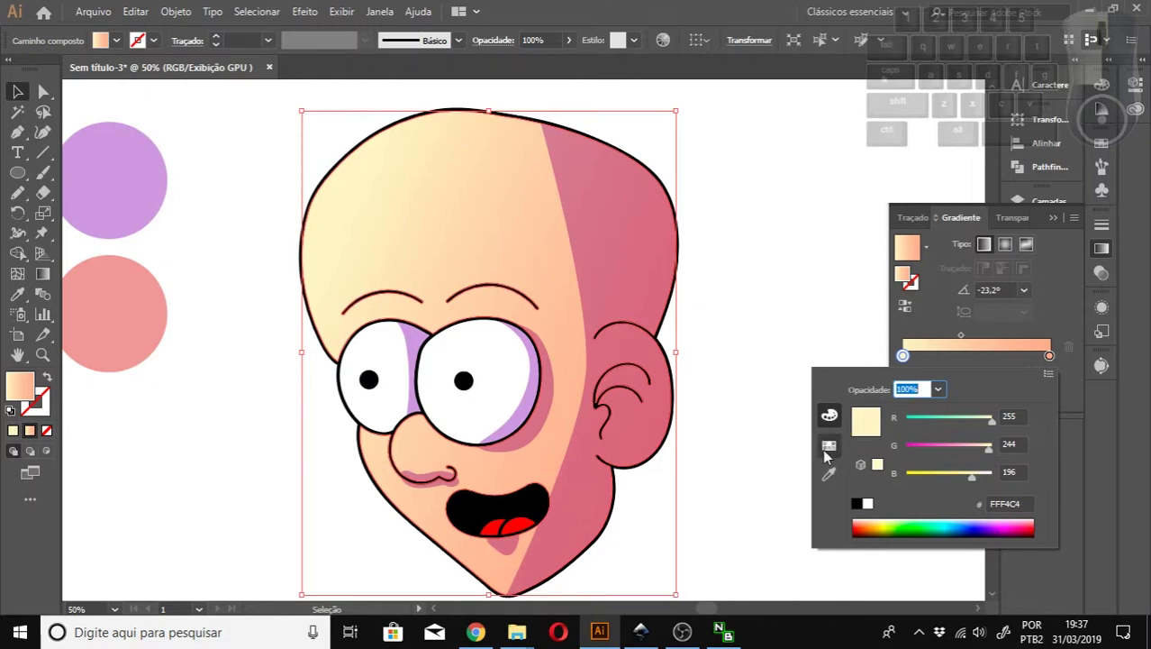
left_click(1049, 371)
left_click(956, 416)
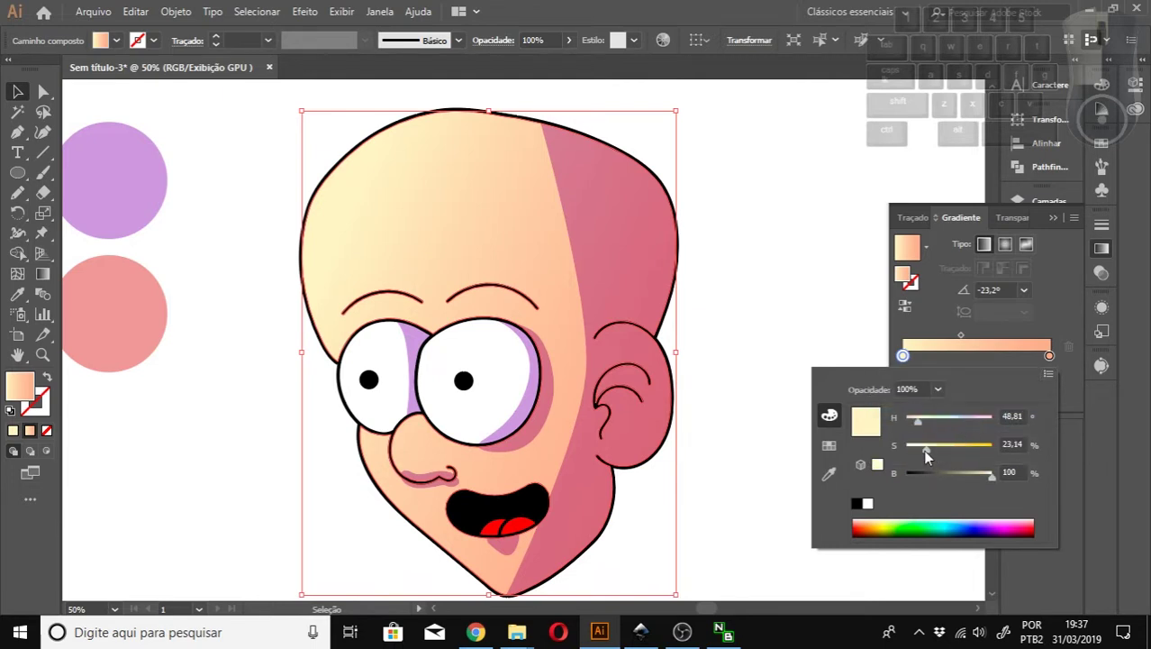
left_click_drag(926, 449, 920, 449)
key("Escape")
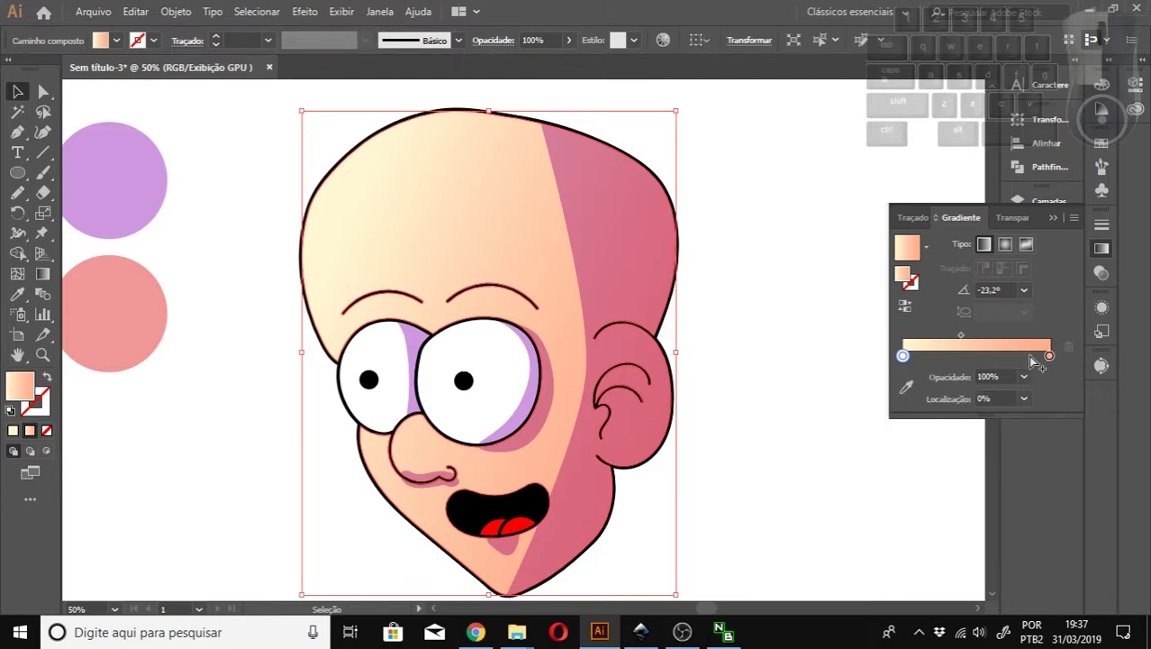
left_click(777, 245)
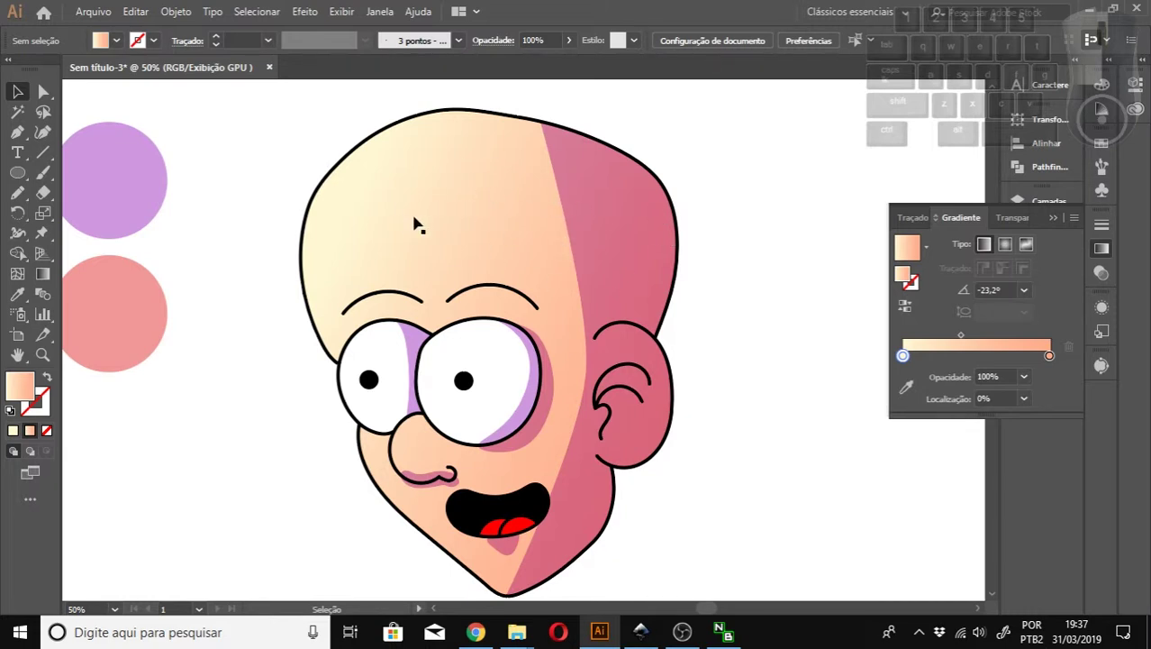
Activate the Pencil tool with no fill and a black stroke for drawing on the forehead.
key("z")
left_click(354, 207)
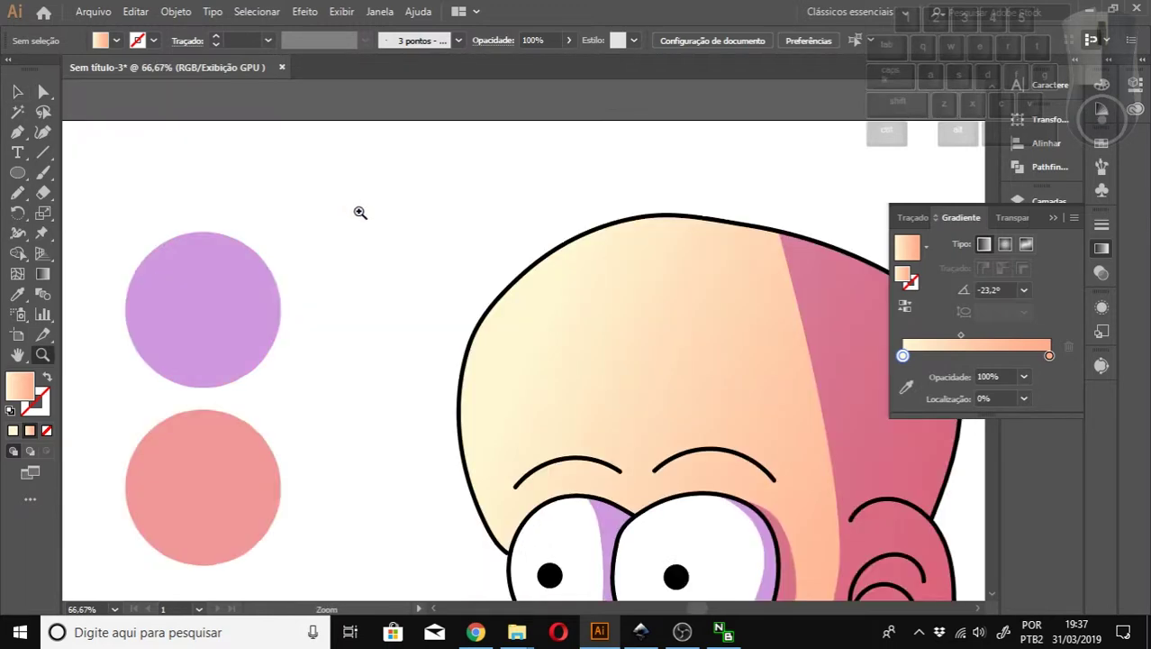
scroll(494, 297, "down", 3)
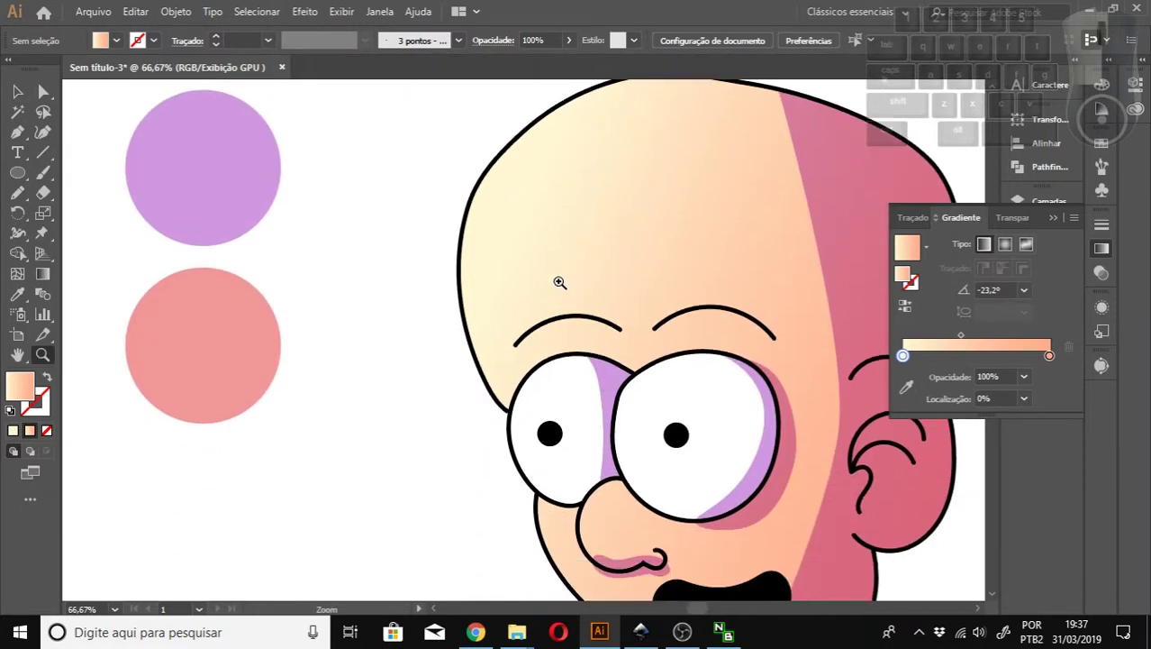
left_click_drag(559, 282, 515, 283)
left_click(17, 132)
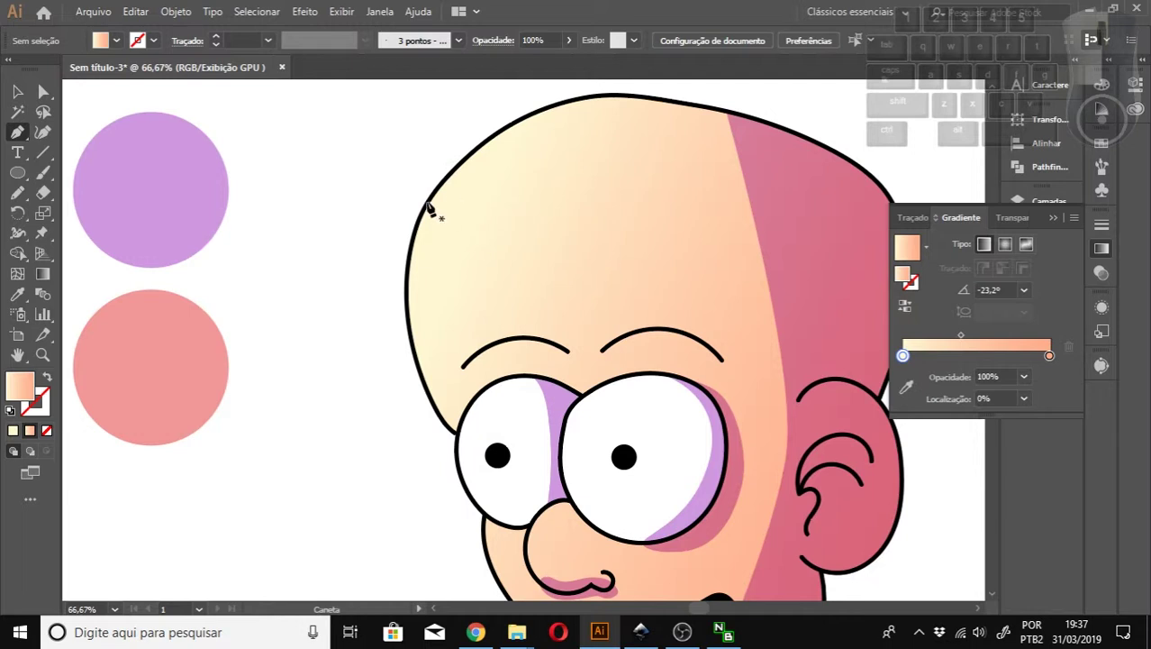
key("n")
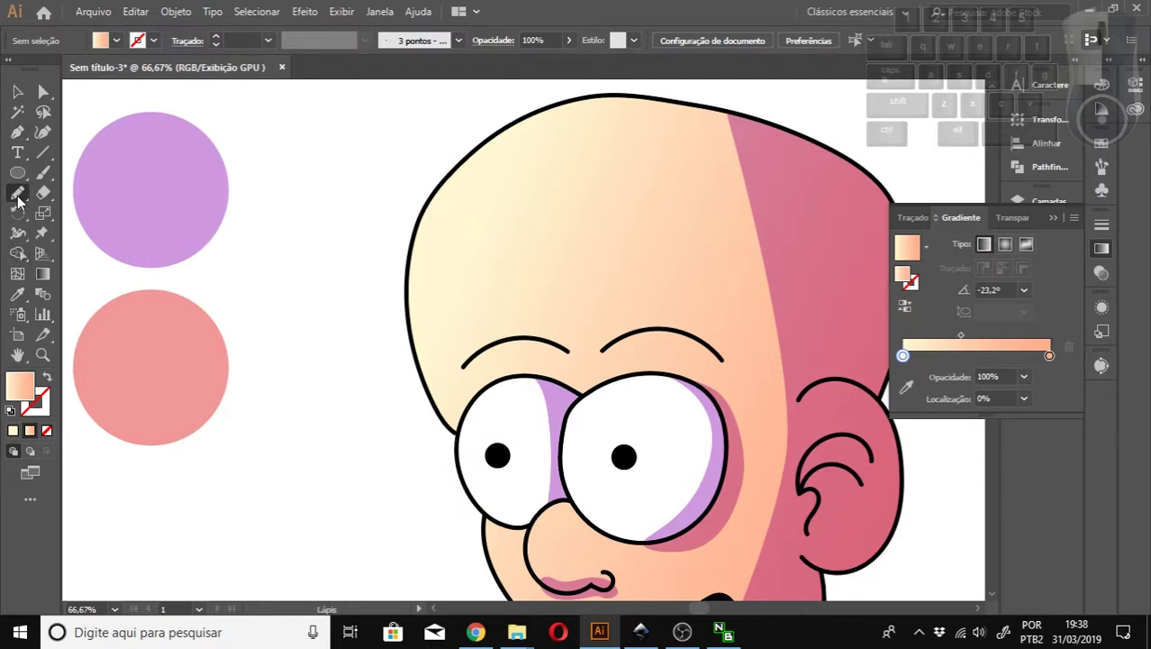
left_click(116, 41)
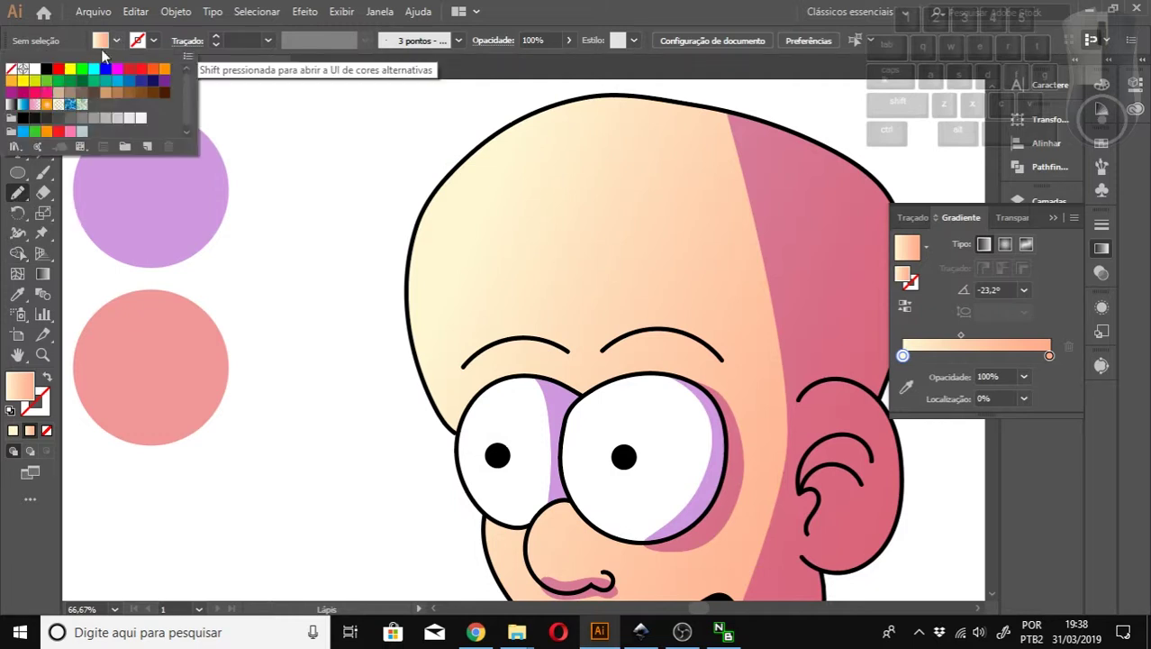
left_click(45, 72)
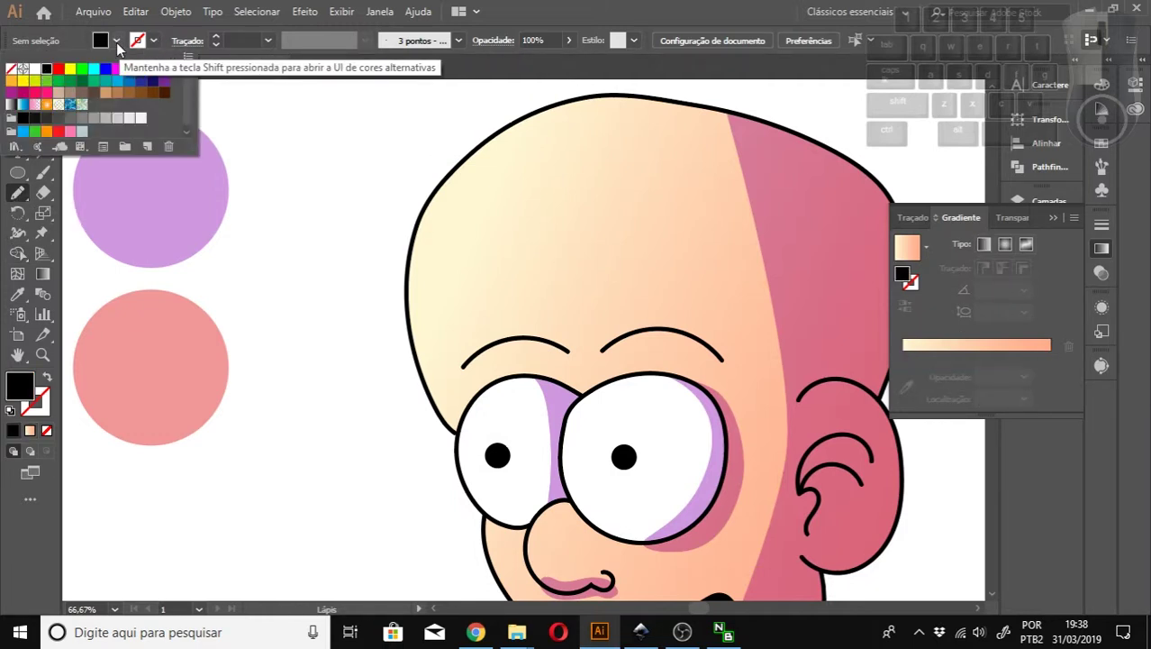
left_click(118, 42)
left_click(101, 41)
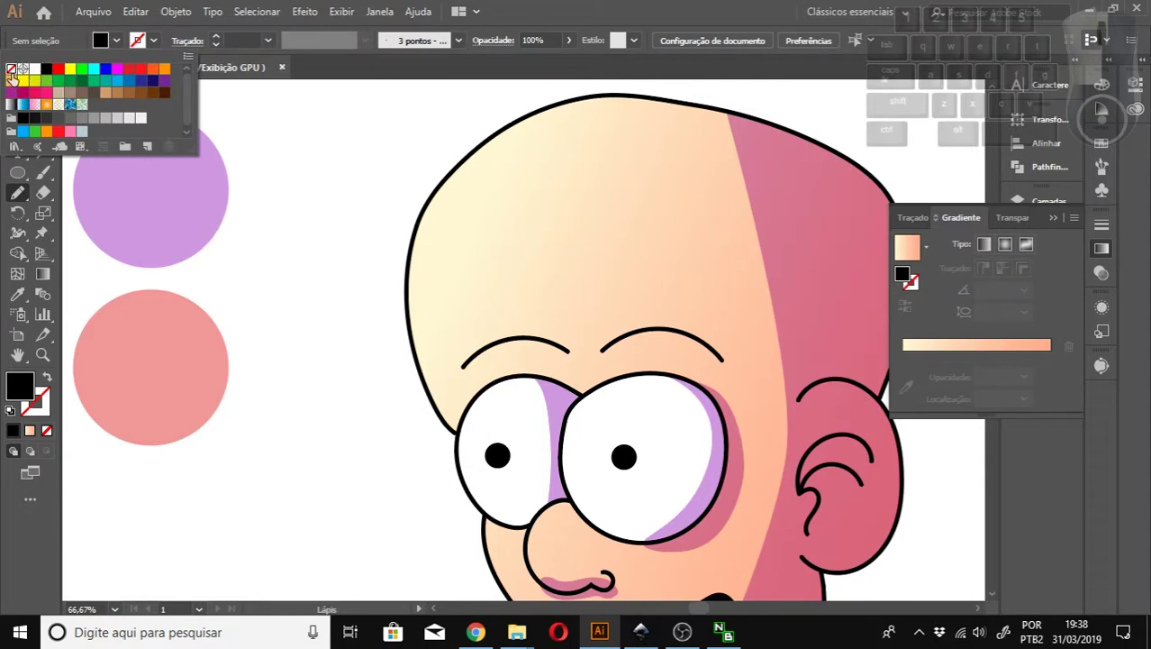
left_click(11, 69)
left_click(154, 42)
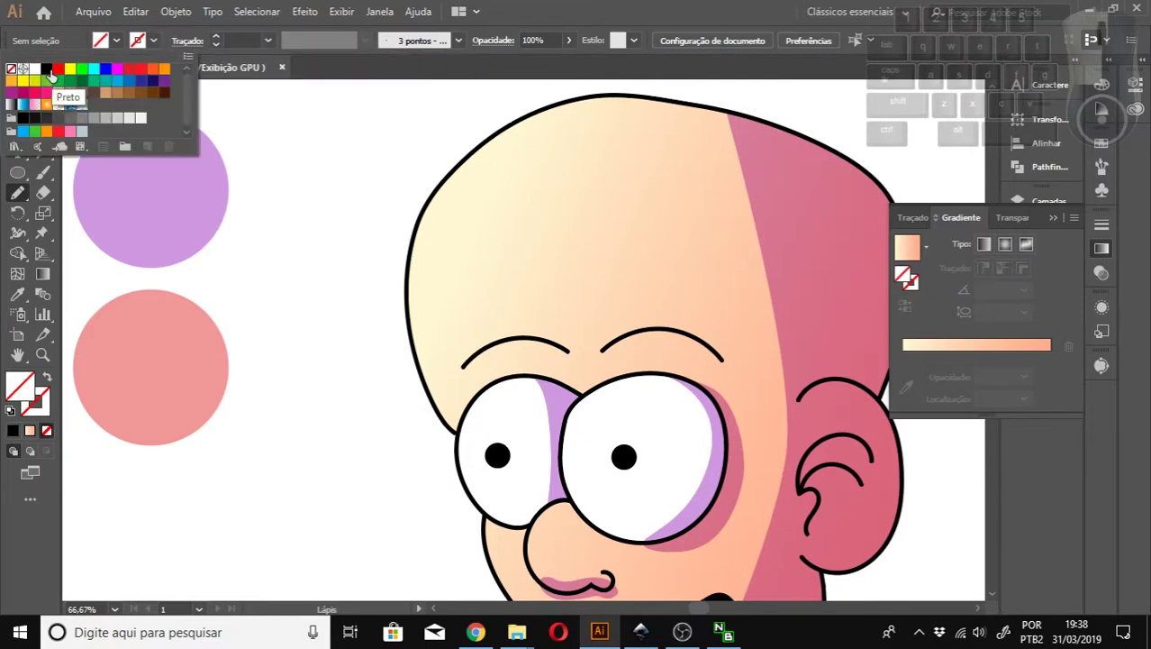
left_click(46, 69)
left_click(154, 40)
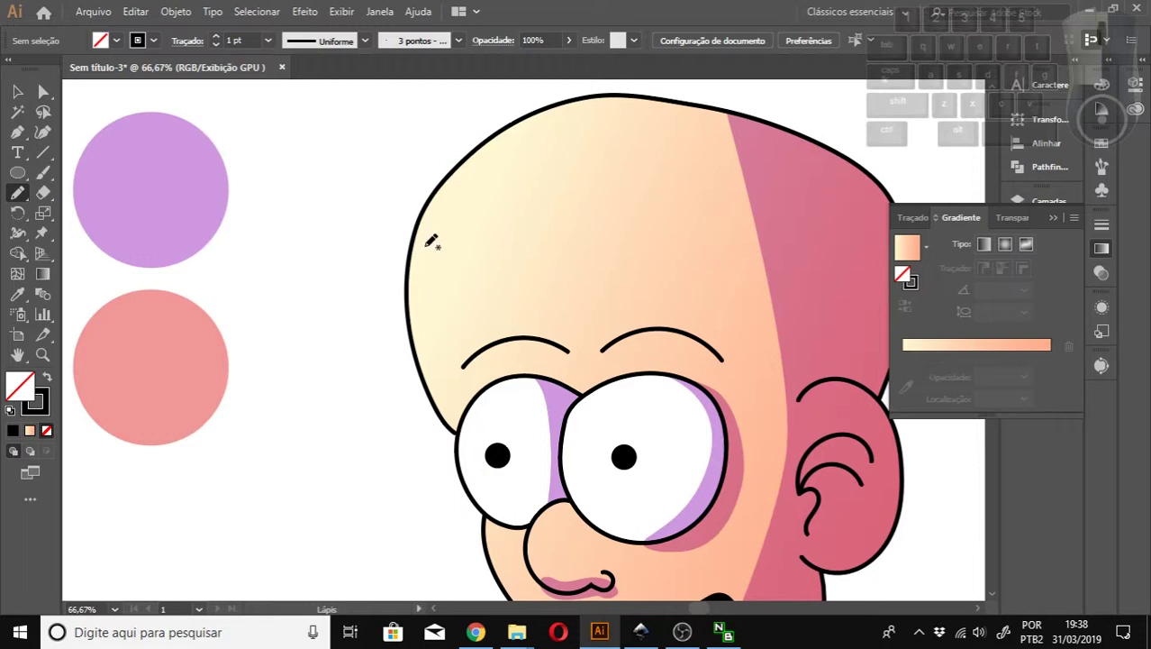
Draw a long curved highlight and a small oval above it along the forehead's outer edge with the Pencil tool.
mouse_move(424, 244)
left_mouse_down()
mouse_move(463, 192)
mouse_move(441, 269)
mouse_move(432, 237)
left_mouse_up()
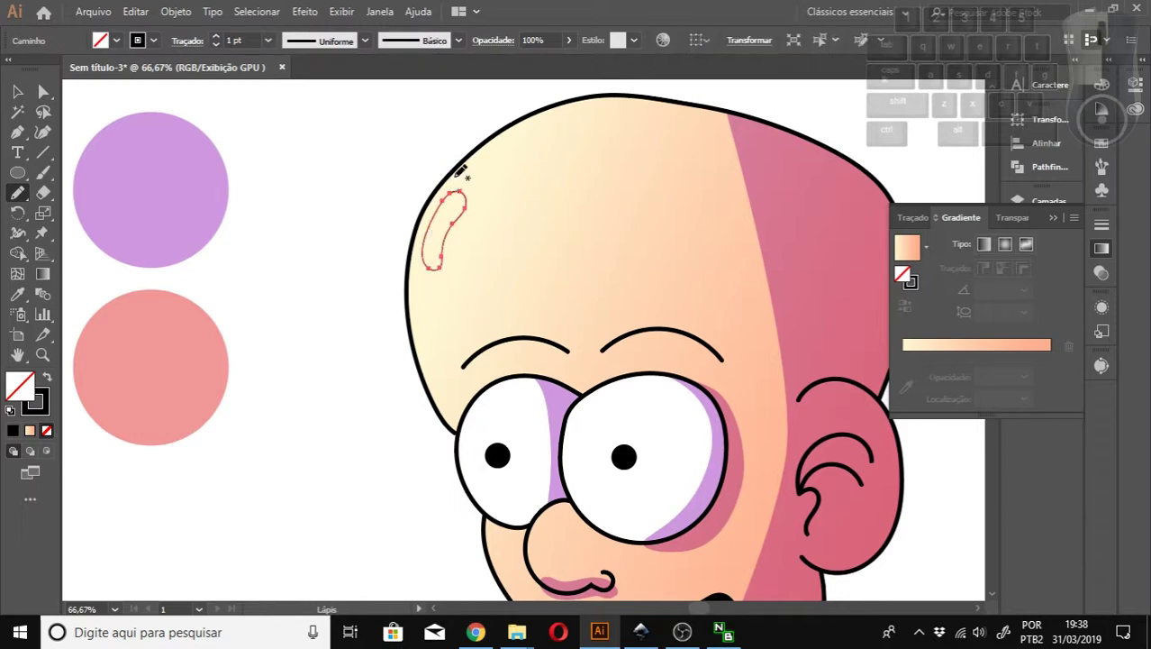
scroll(455, 162, "up", 3)
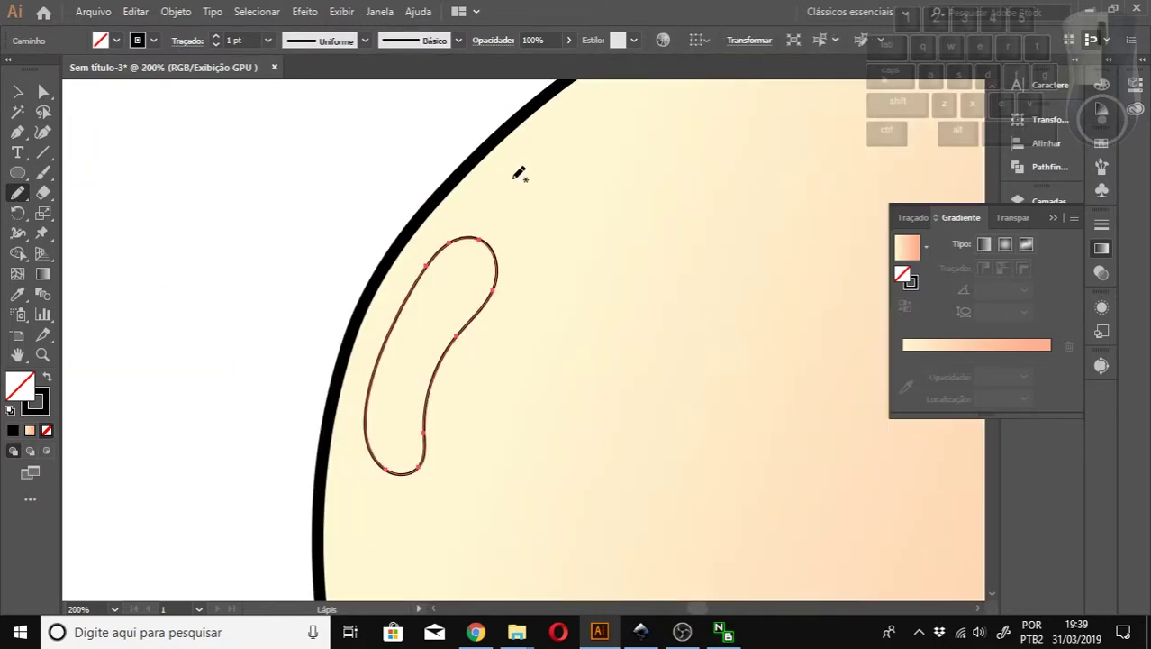
mouse_move(513, 178)
left_mouse_down()
mouse_move(502, 242)
mouse_move(515, 247)
mouse_move(545, 234)
mouse_move(554, 201)
mouse_move(515, 177)
left_mouse_up()
left_click(18, 91)
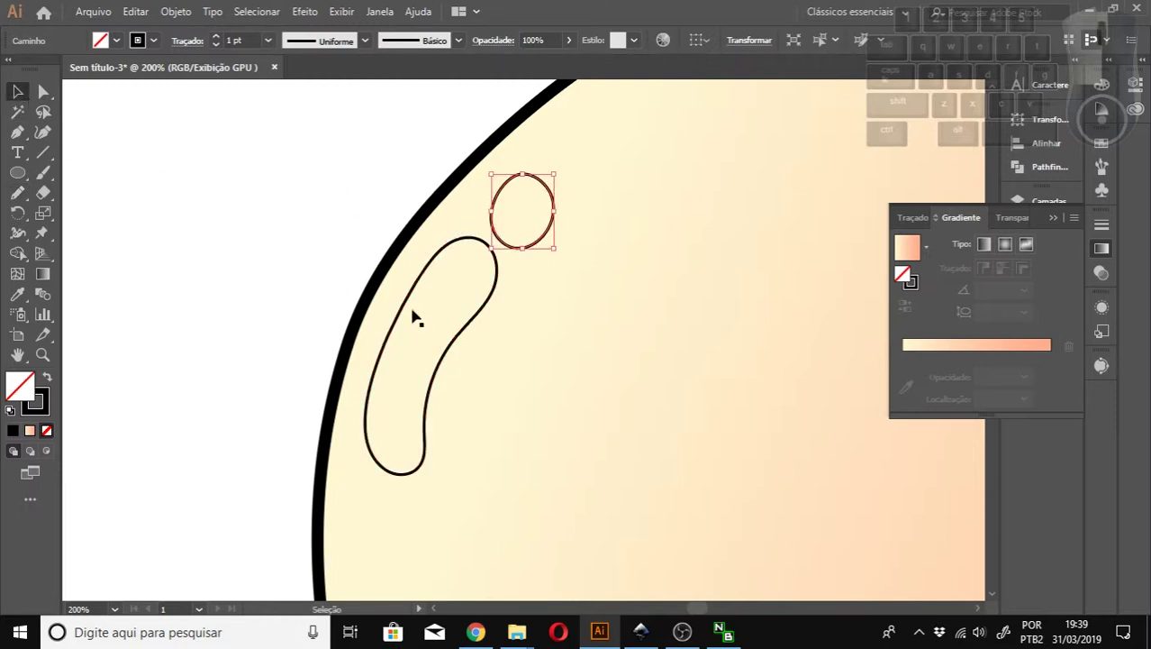
Select both forehead highlight shapes and fill them with light beige EDE0D1.
key("z")
scroll(586, 355, "down", 2)
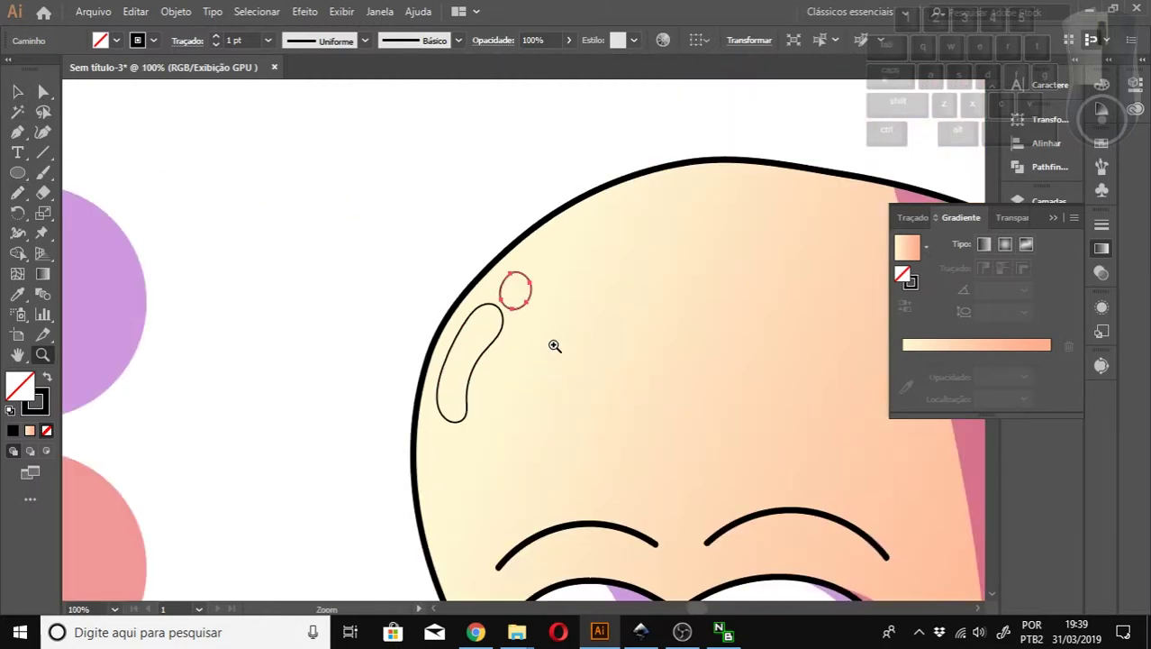
key("space")
left_click_drag(537, 346, 535, 309)
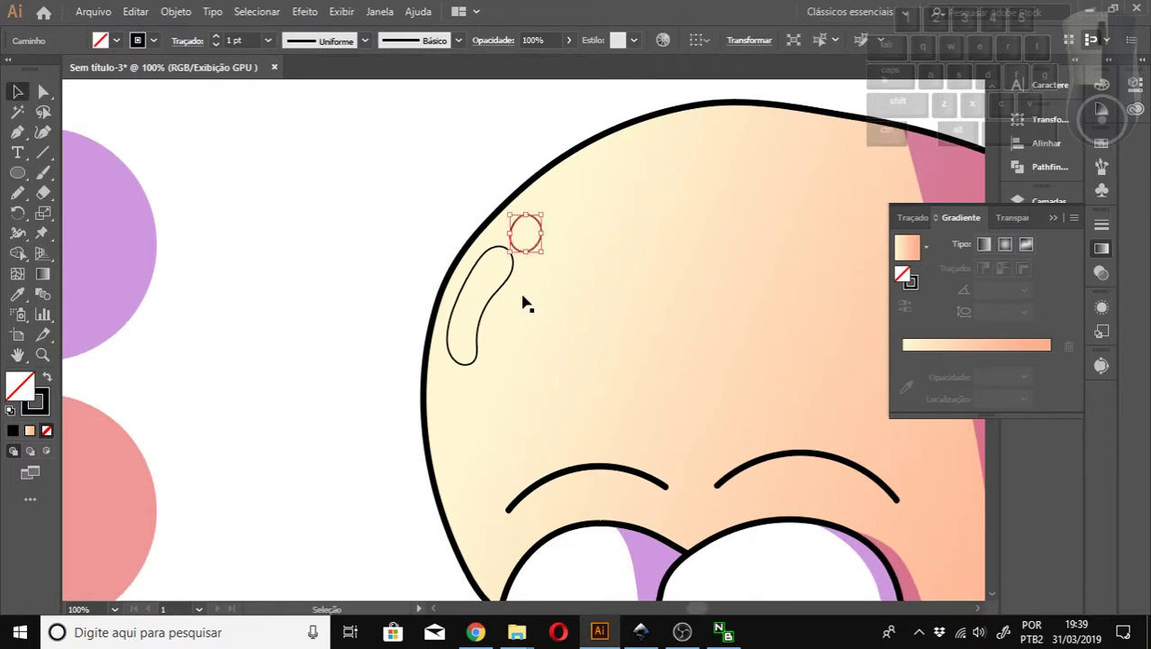
left_click(502, 277, "shift")
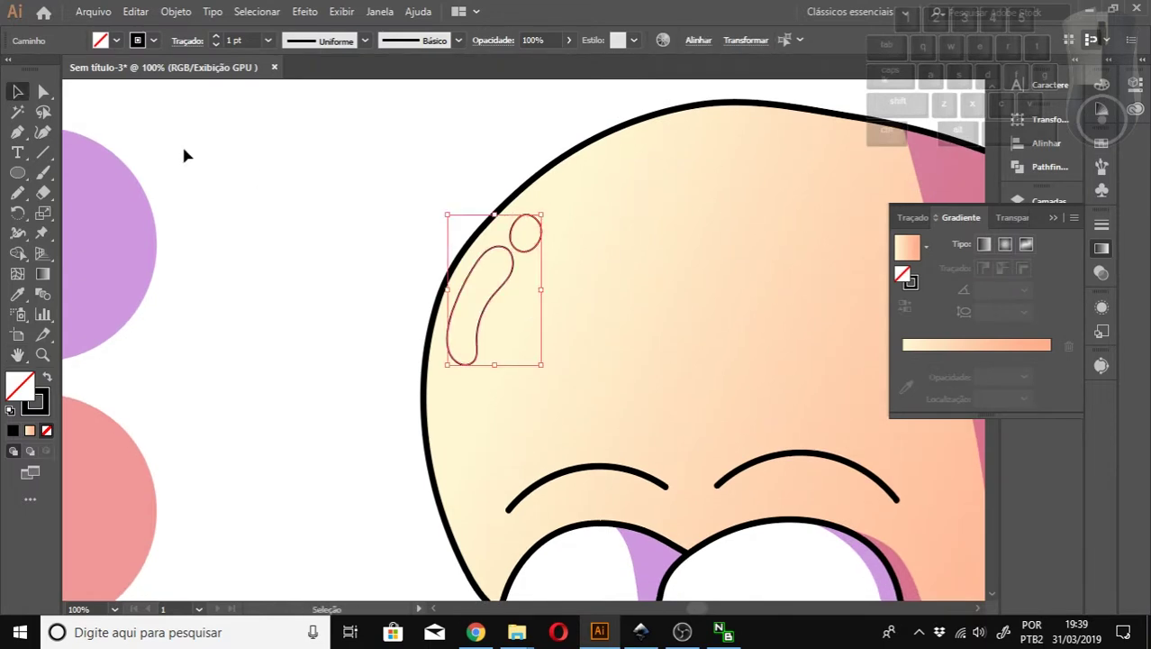
scroll(496, 283, "down", 4)
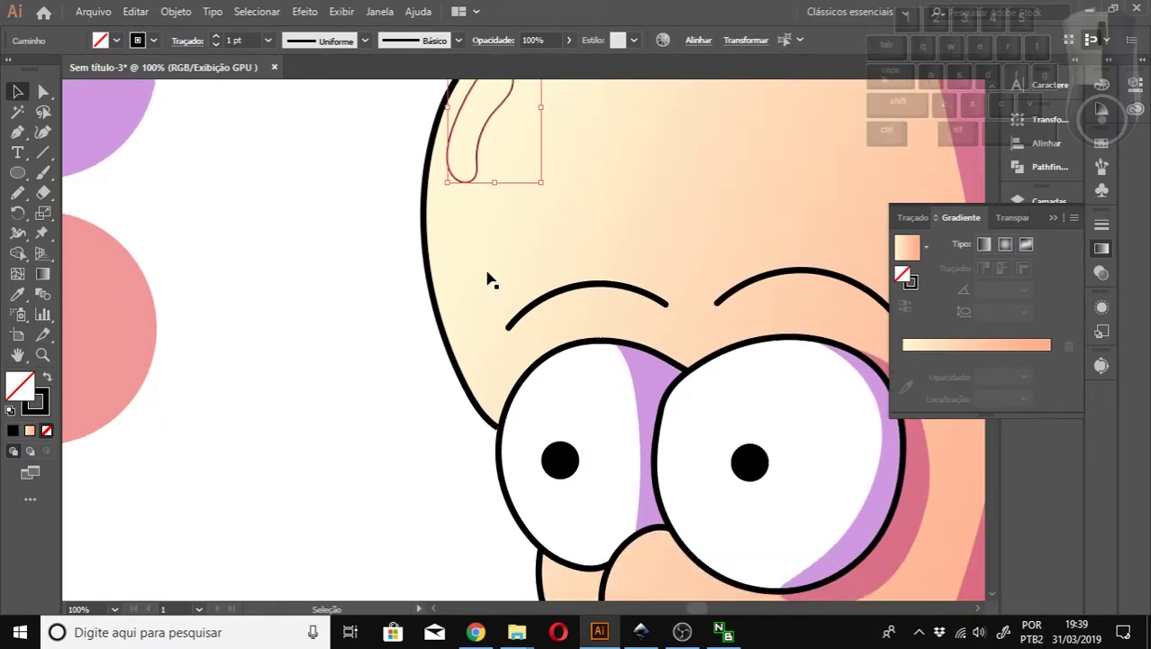
scroll(486, 279, "up", 4)
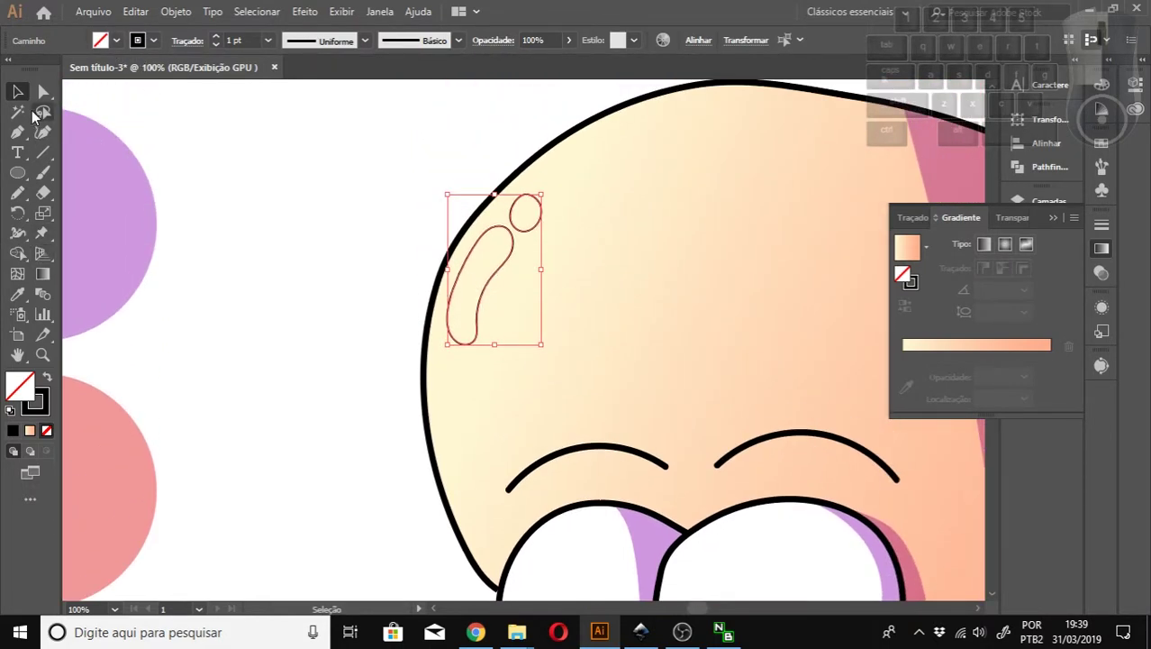
double_click(38, 406)
left_click_drag(256, 249, 266, 260)
mouse_move(99, 80)
left_mouse_down()
mouse_move(51, 67)
mouse_move(46, 74)
mouse_move(64, 80)
mouse_move(47, 77)
left_mouse_up()
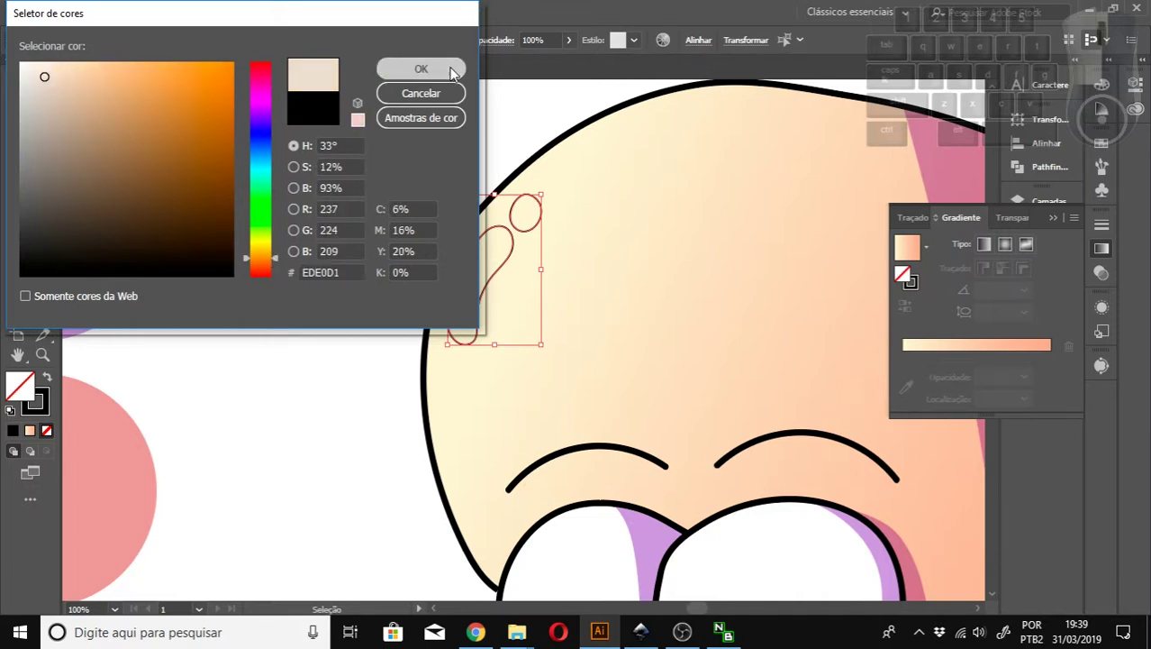
left_click(451, 69)
left_click(335, 167)
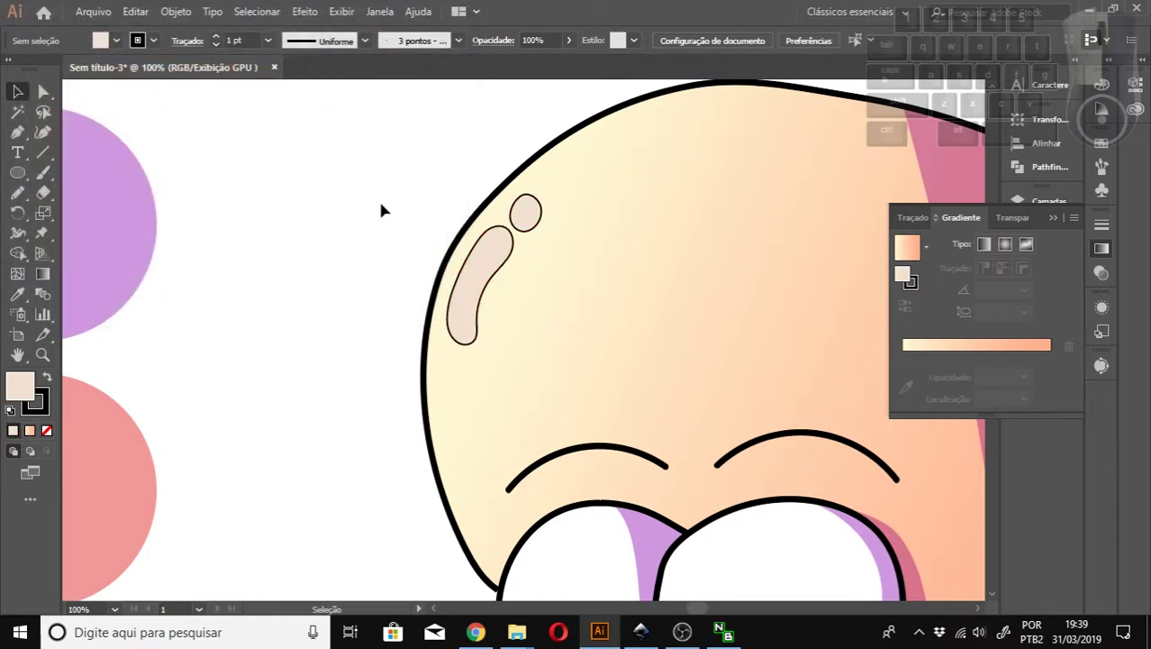
Remove the black stroke from both forehead highlight shapes by reducing its weight to nothing.
left_click(488, 244)
left_click(525, 219, "shift")
left_click(216, 45)
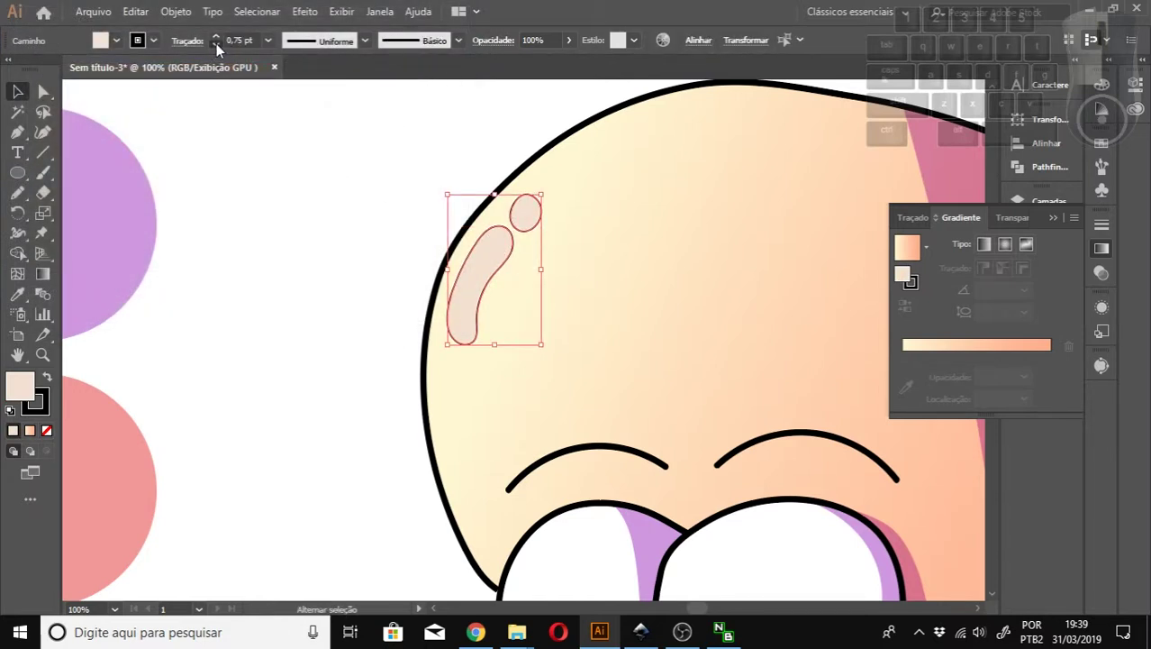
left_click(216, 45)
left_click(341, 234)
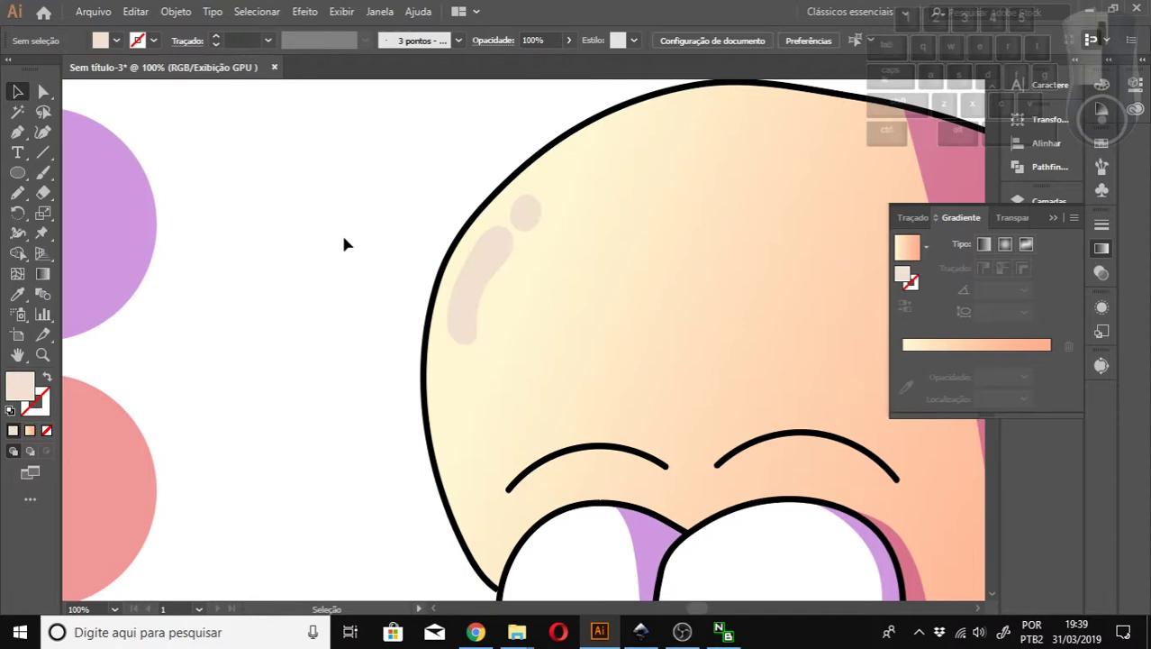
Recolor the fill of both forehead highlight shapes to a pale off-white in the Color Picker and deselect them.
left_click(483, 261)
left_click(525, 216, "shift")
left_click(104, 41)
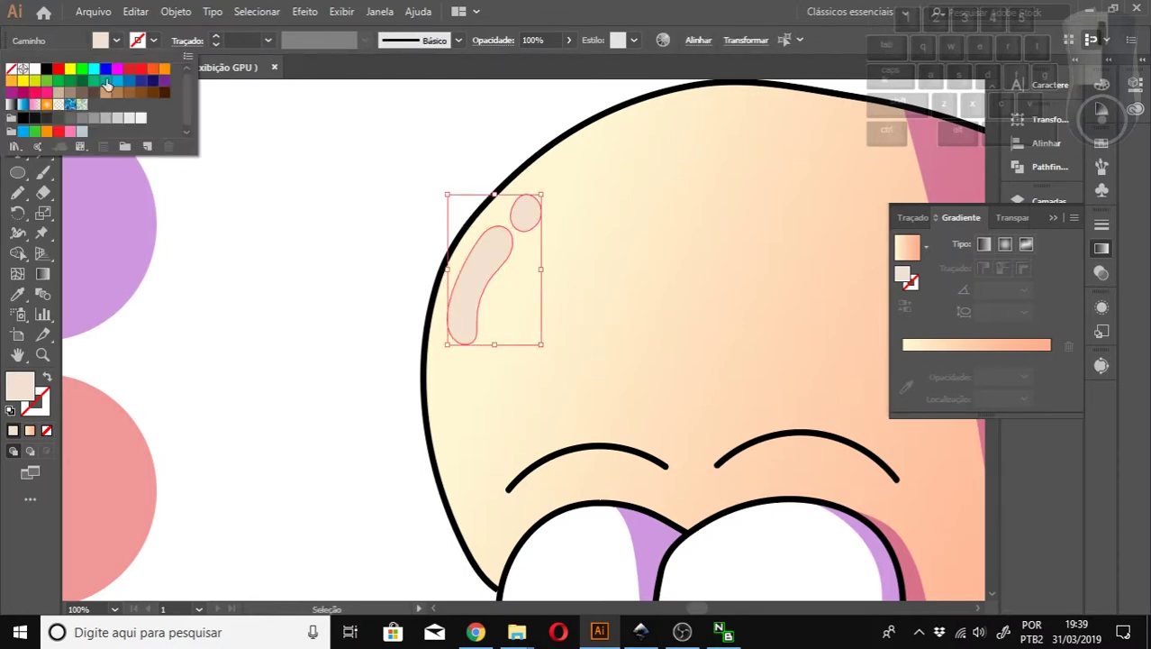
double_click(20, 386)
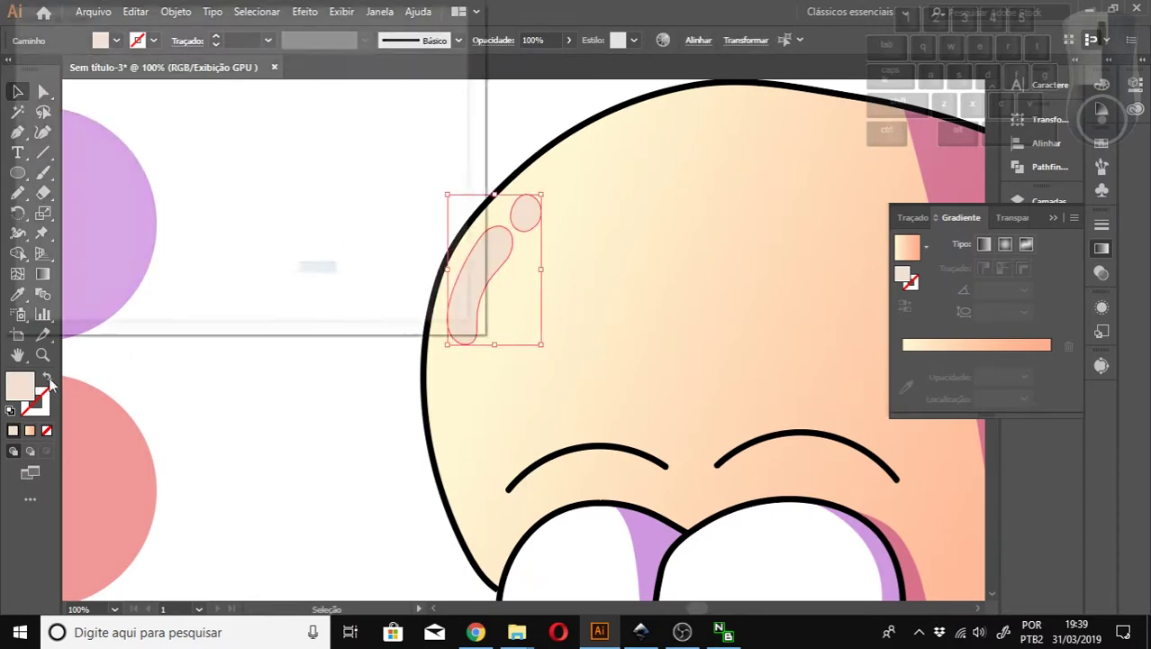
left_click_drag(43, 82, 23, 79)
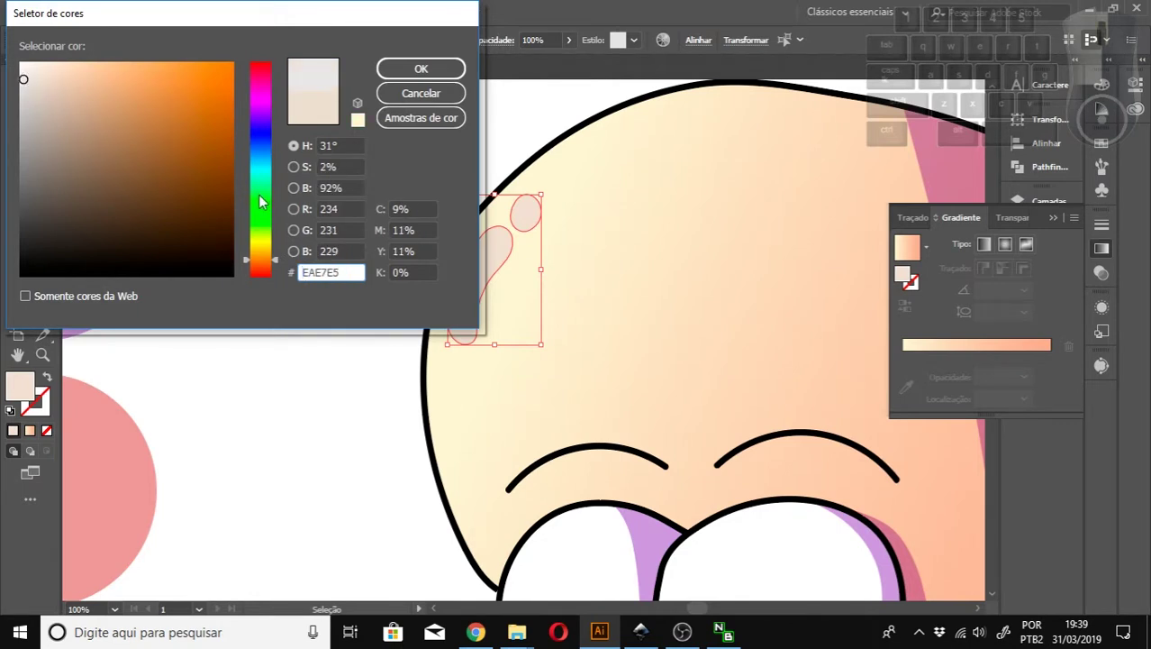
left_click(271, 263)
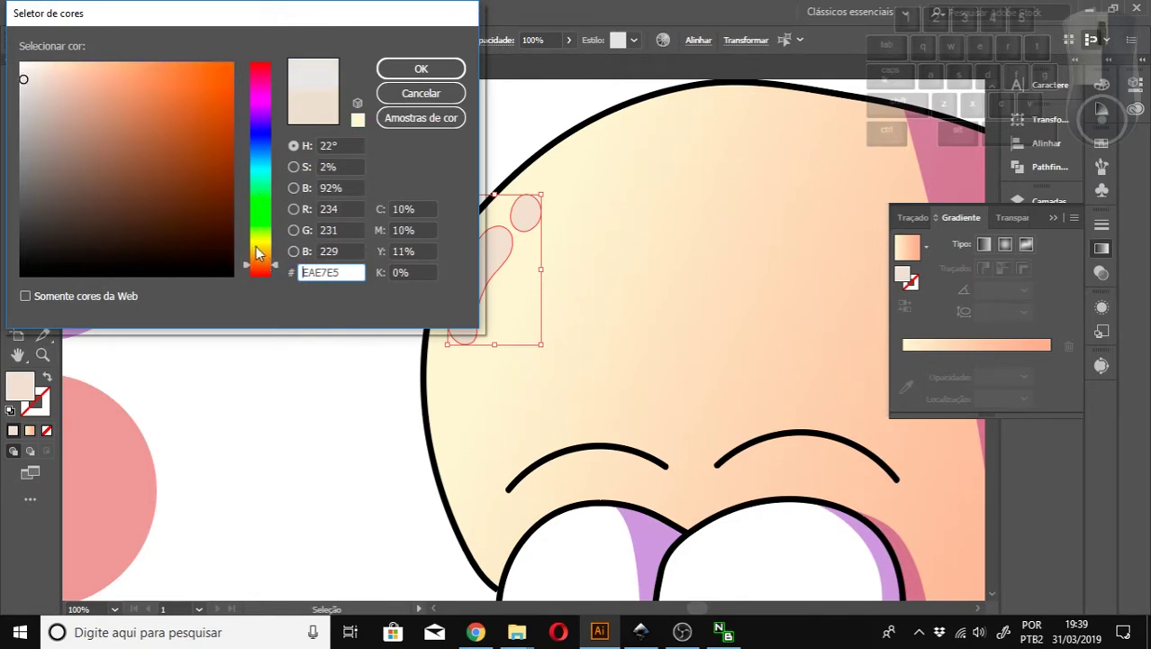
left_click(272, 262)
left_click_drag(21, 76, 29, 73)
left_click(449, 72)
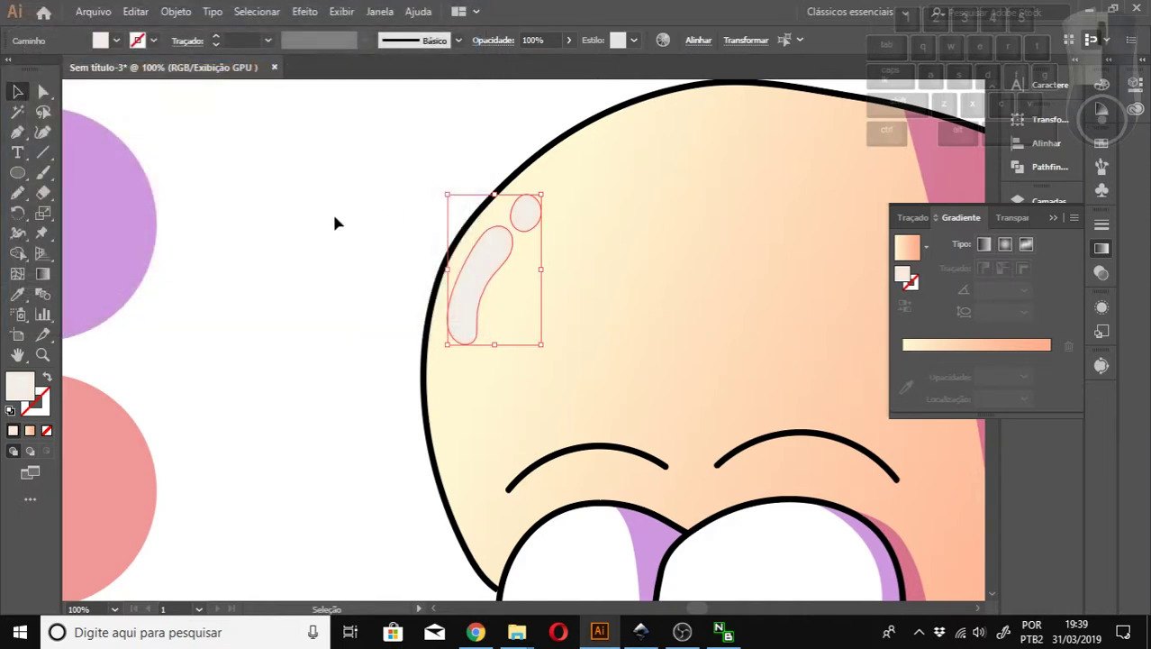
left_click(317, 198)
Try the Luz suave blend mode on both forehead highlight shapes and deselect them.
left_click(485, 260)
left_click(524, 216, "shift")
left_click(493, 40)
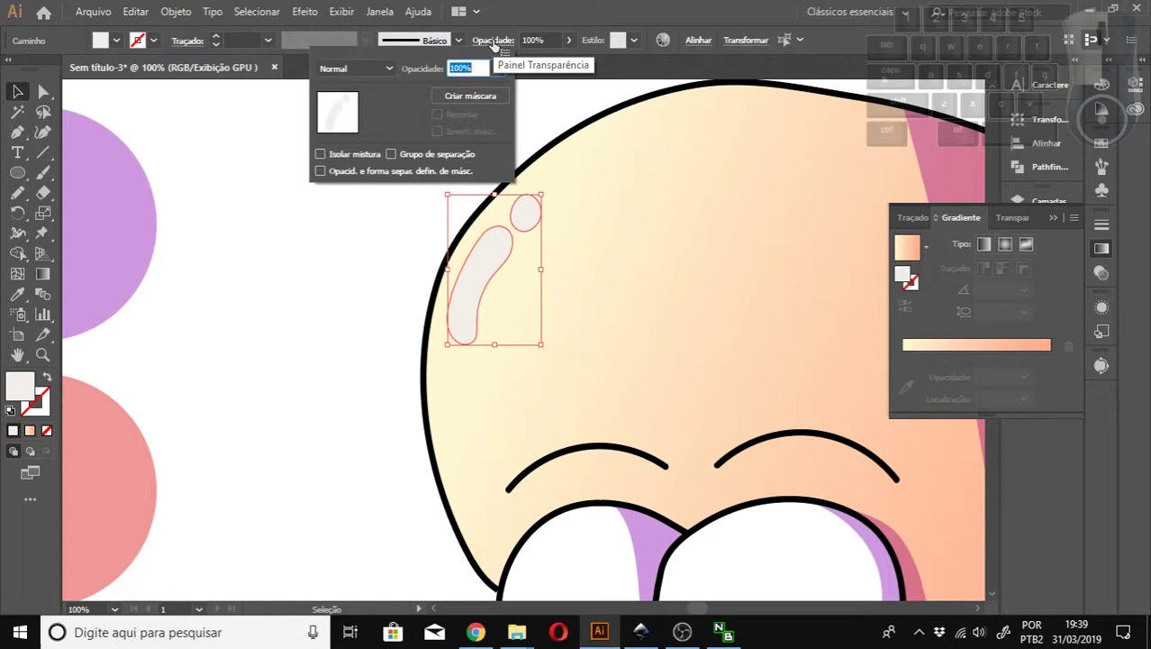
left_click(341, 69)
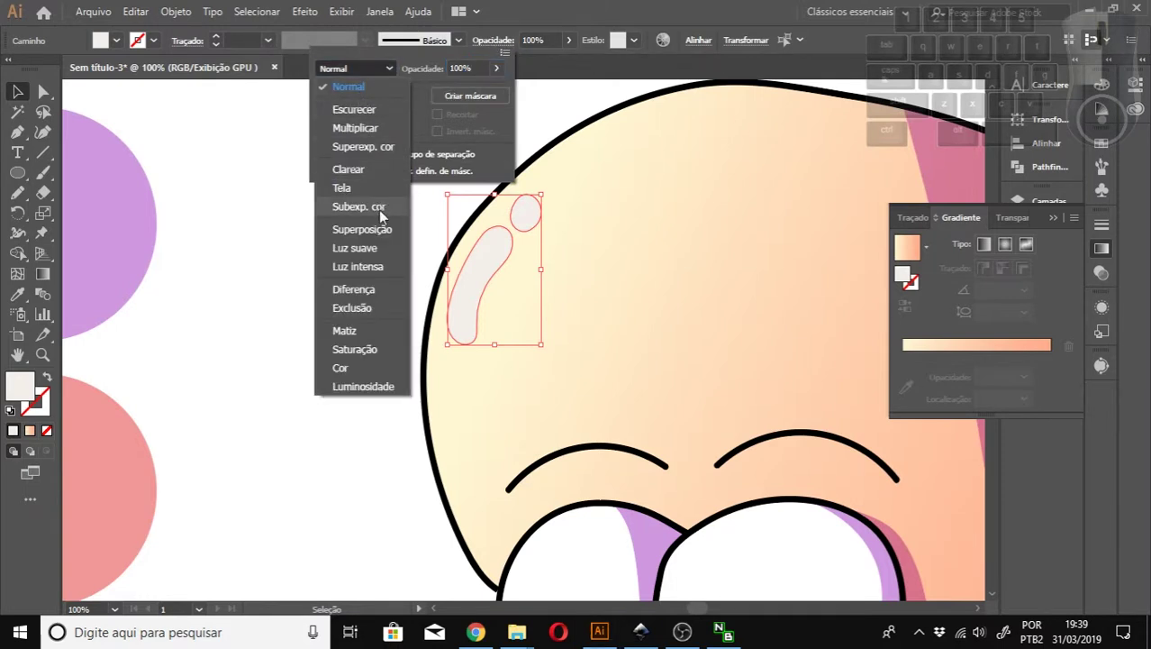
left_click(375, 251)
left_click(297, 242)
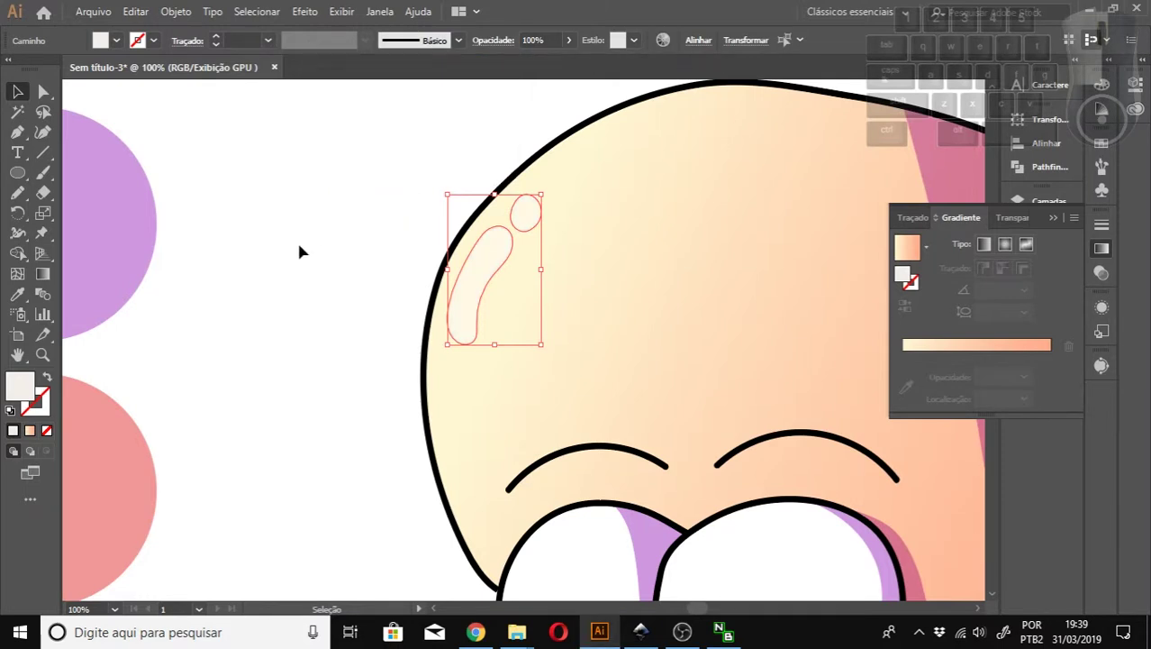
left_click(294, 241)
Select both forehead highlight shapes again, fill them with white and deselect them.
left_click(489, 248)
left_click(523, 213, "shift")
left_click(116, 40)
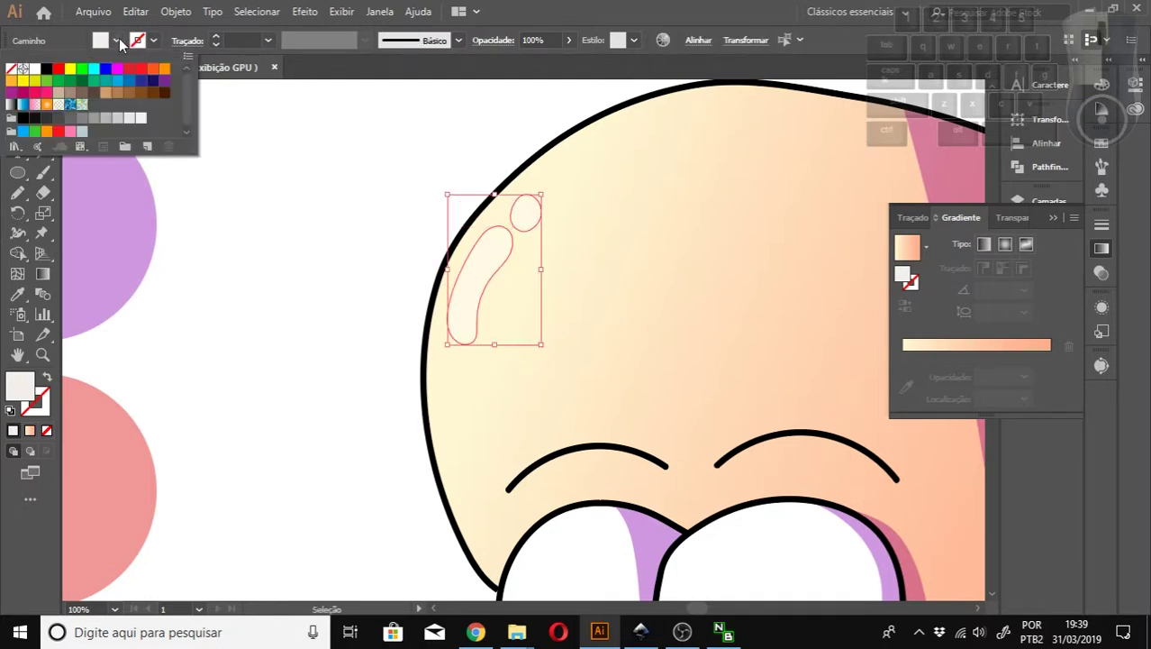
left_click(34, 69)
left_click(277, 322)
left_click(279, 320)
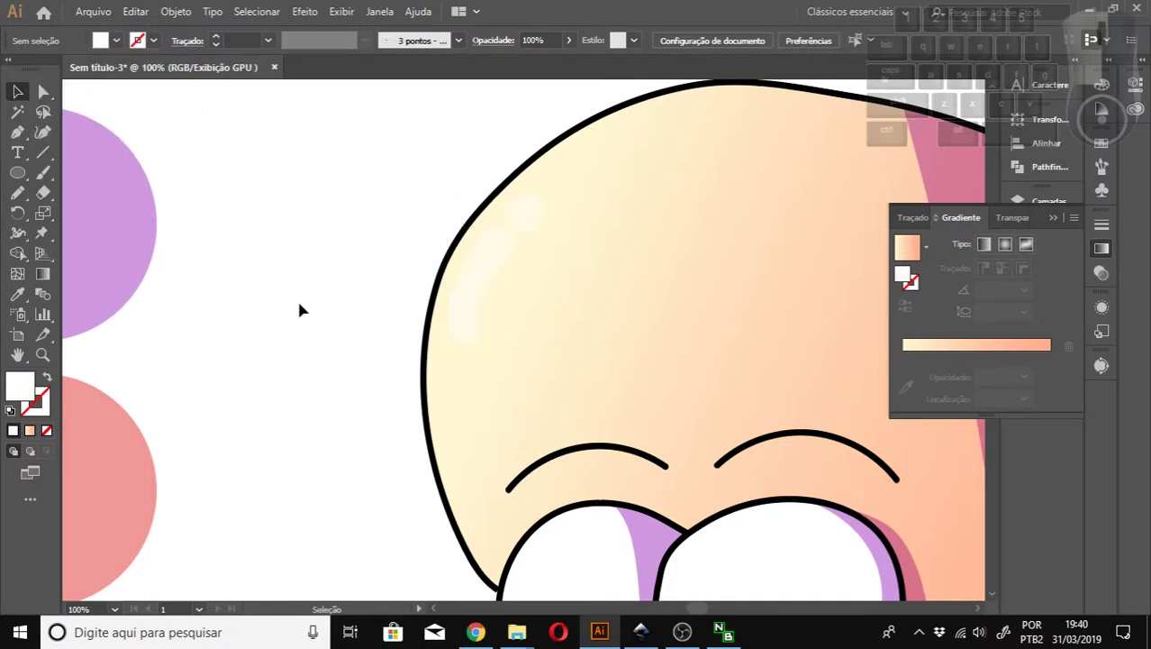
Set the blend mode of both forehead highlight shapes to Luz intensa and deselect them.
left_click(470, 288)
left_click(520, 216, "shift")
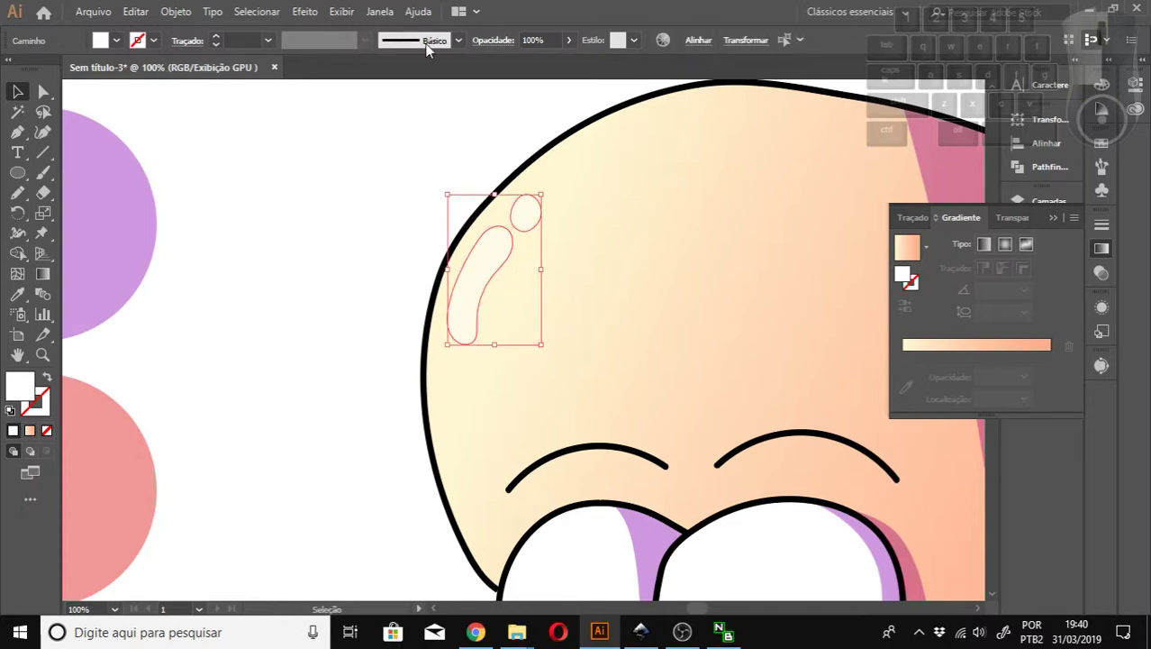
left_click(517, 41)
left_click(379, 70)
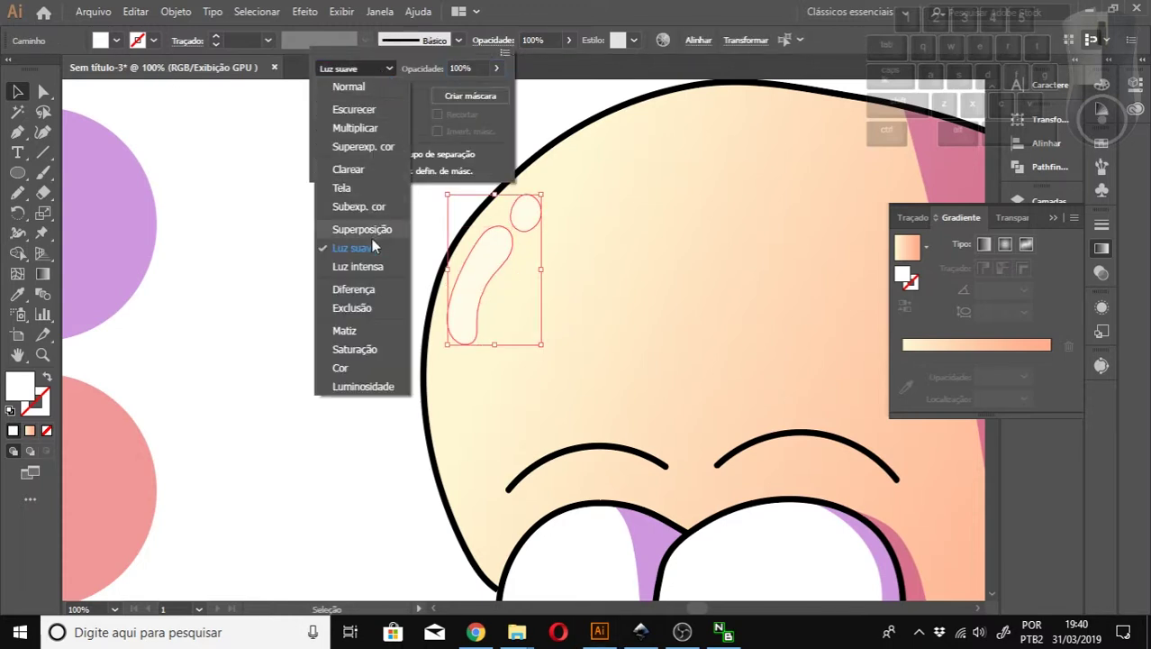
left_click(375, 267)
left_click(270, 212)
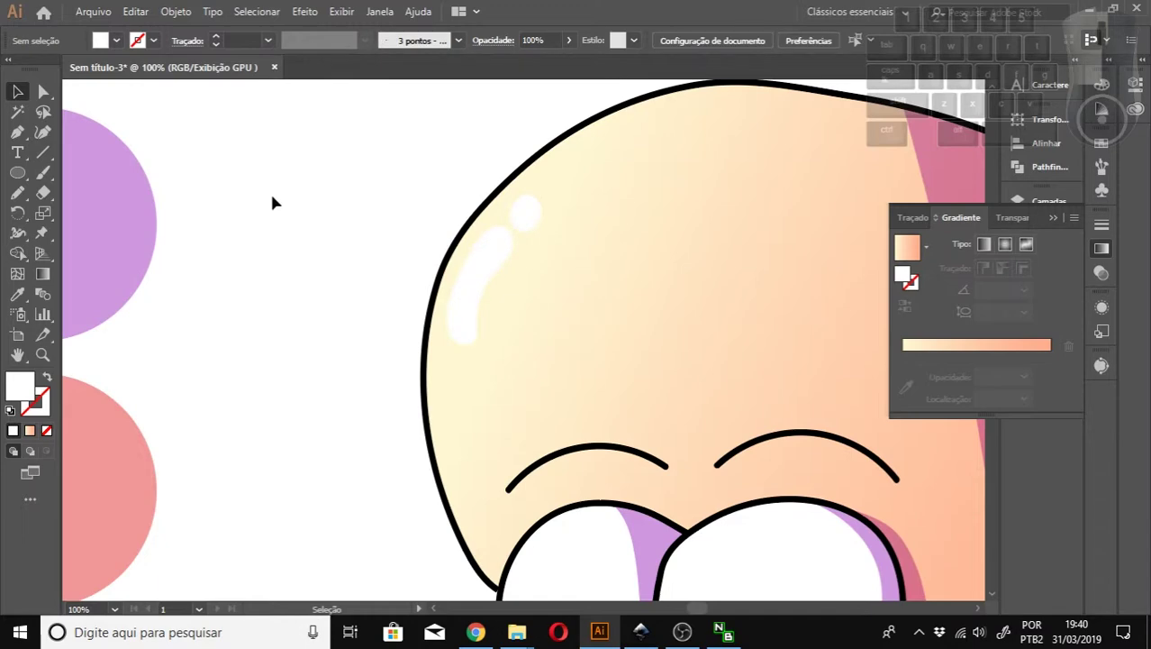
Examine the whole colored head on the artboard to judge the forehead highlights against the skin gradient and shadows.
key("z")
left_click(576, 290, "alt")
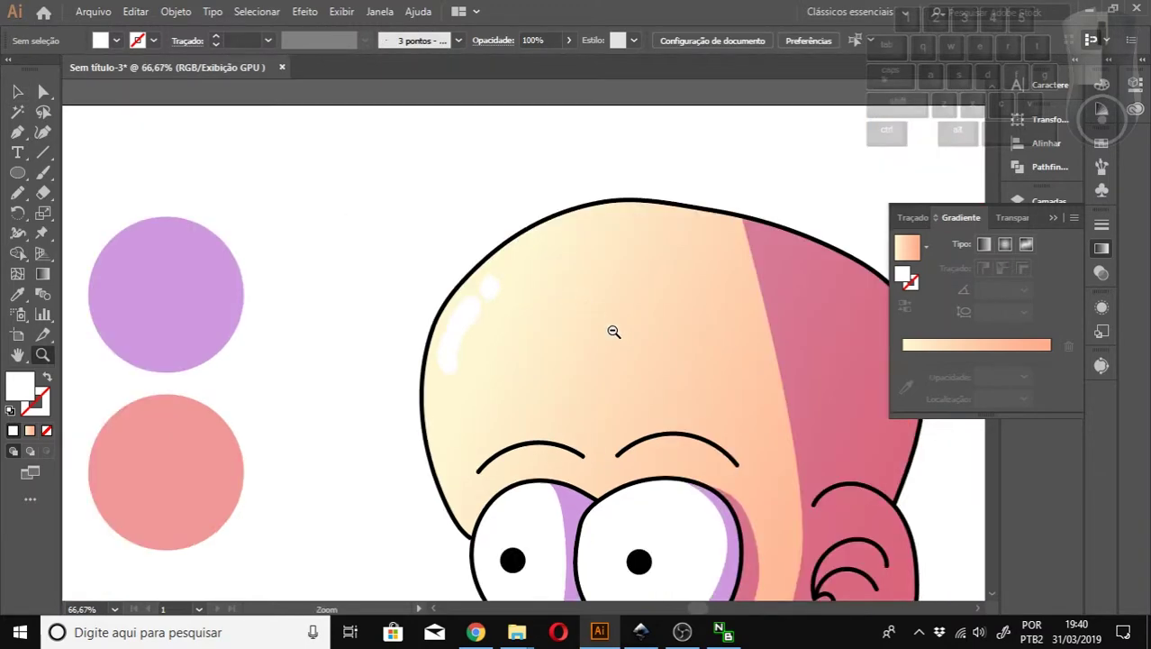
left_click(614, 328, "alt")
key("h")
left_click_drag(611, 367, 545, 211)
key("z")
left_click(570, 313, "alt")
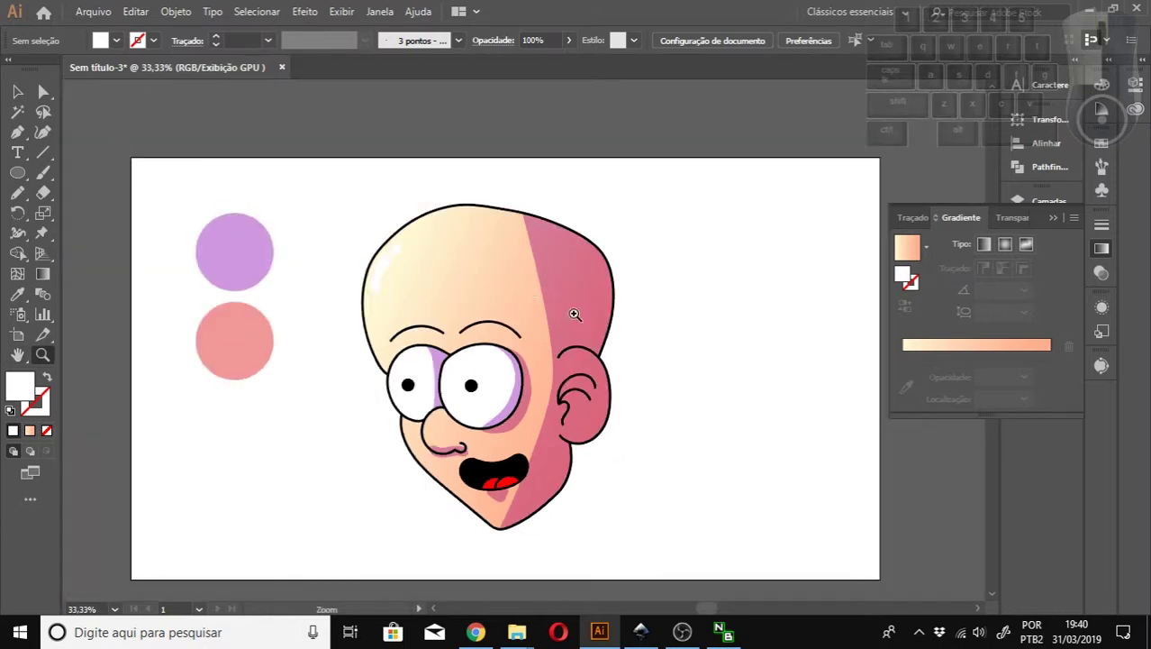
key("h")
left_click_drag(616, 467, 641, 445)
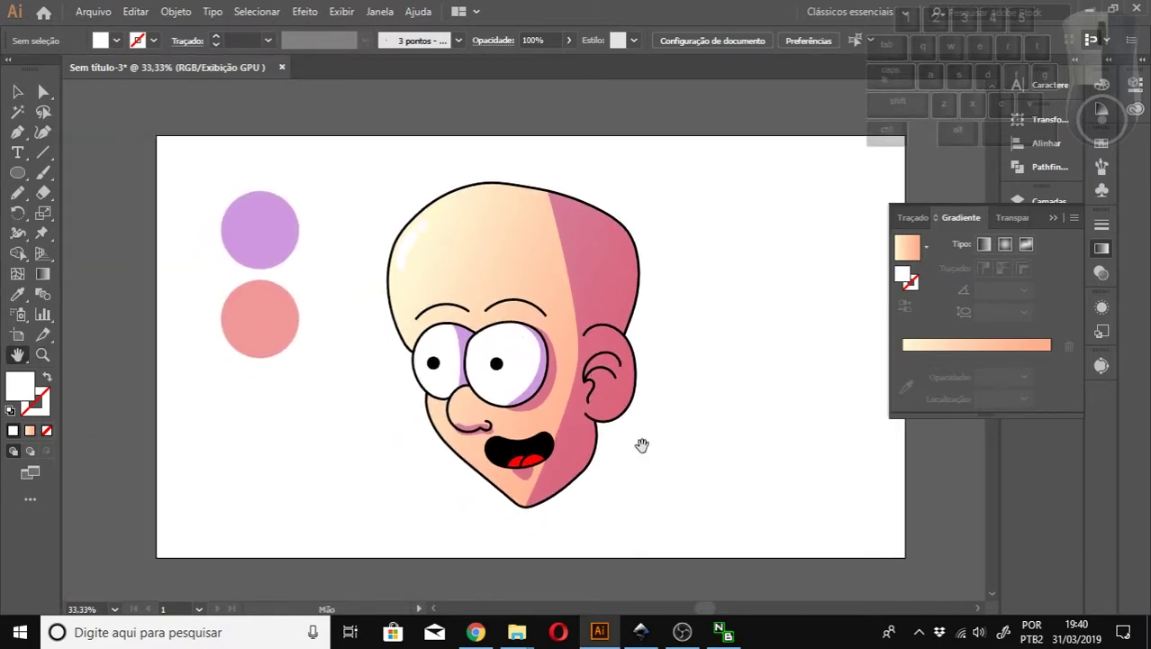
left_click(18, 92)
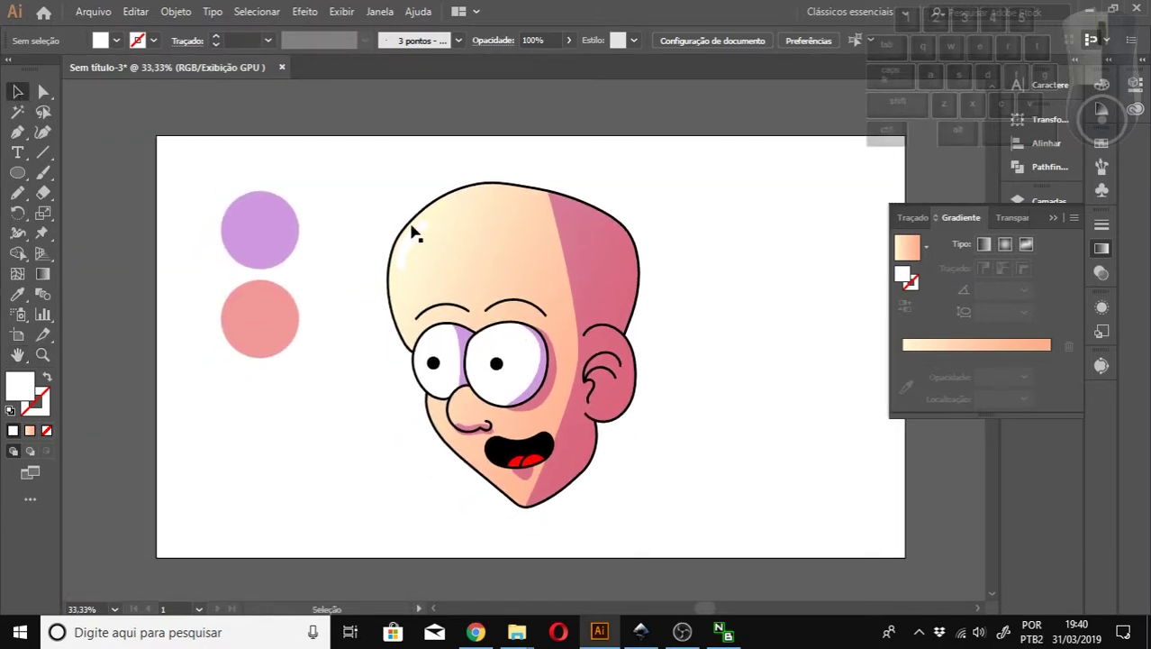